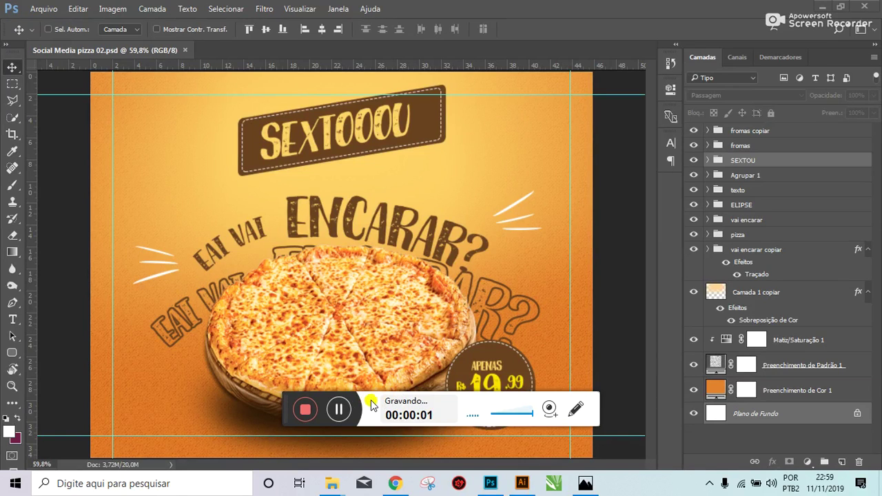
# Step: Create a blank 1300 × 1000 px, 72 ppi RGB document (Sem Título-1), then return to the pizza reference
pyautogui.moveTo(283, 404)
pyautogui.mouseDown()
pyautogui.moveTo(650, 492)
pyautogui.moveTo(670, 488)
pyautogui.mouseUp()
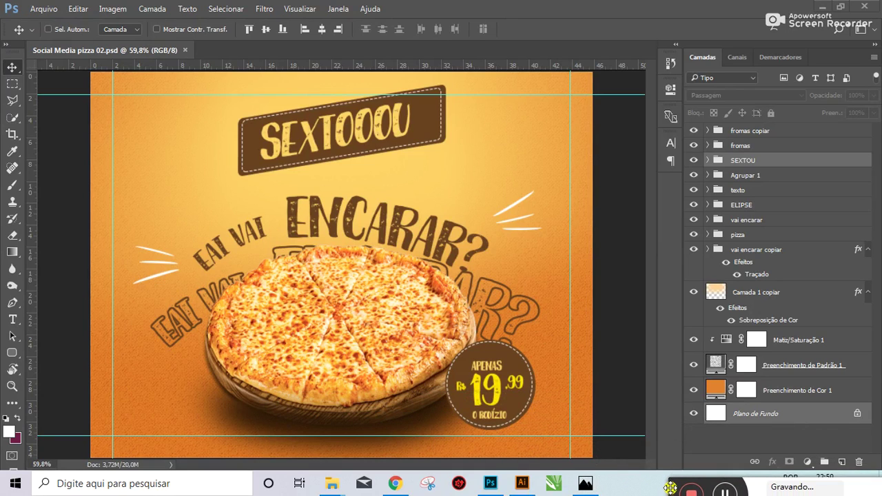
pyautogui.moveTo(670, 487); pyautogui.dragTo(661, 490)
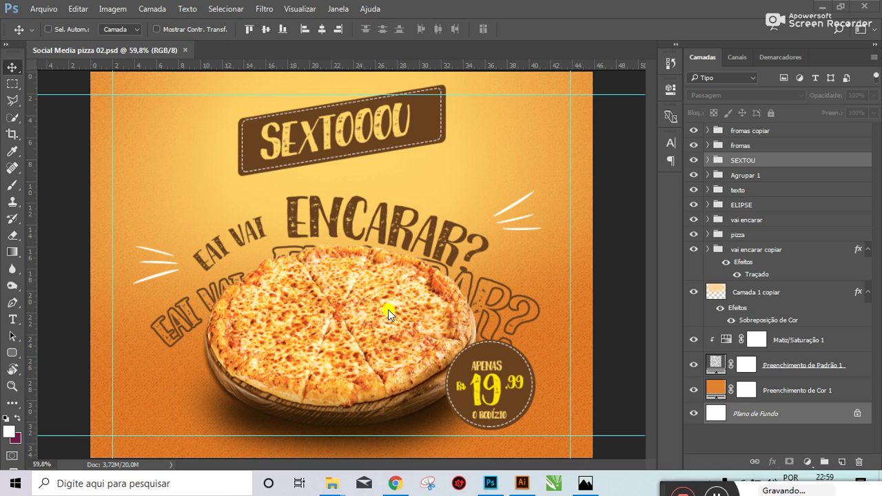
pyautogui.click(44, 8)
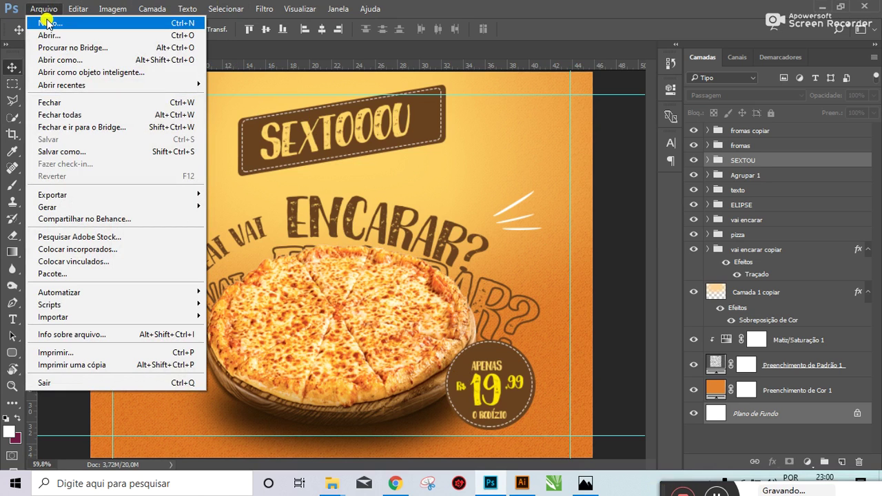
pyautogui.click(49, 23)
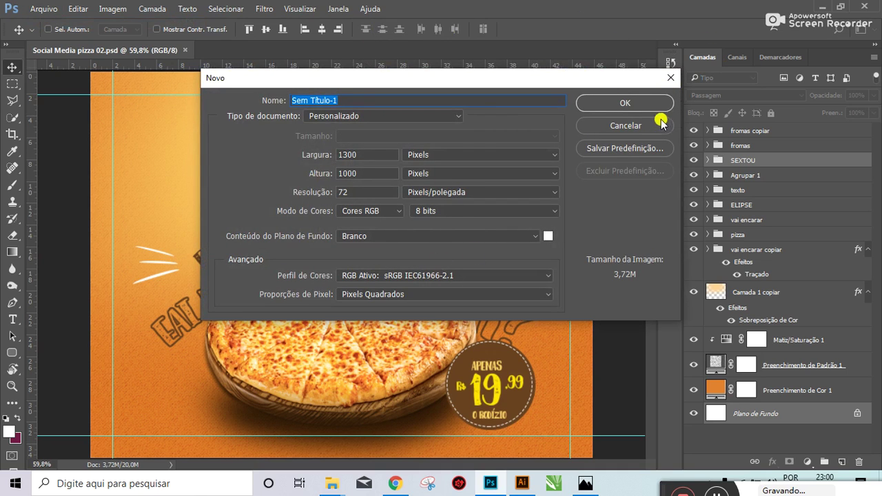
pyautogui.click(372, 153)
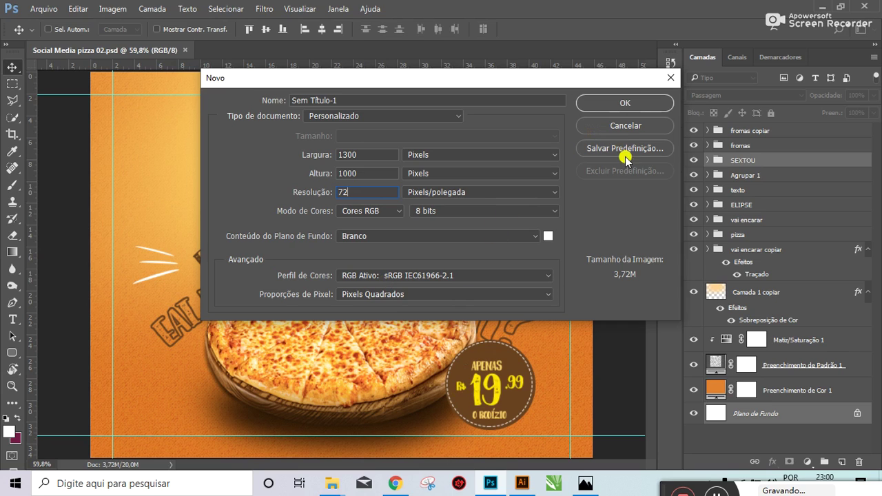
pyautogui.click(605, 103)
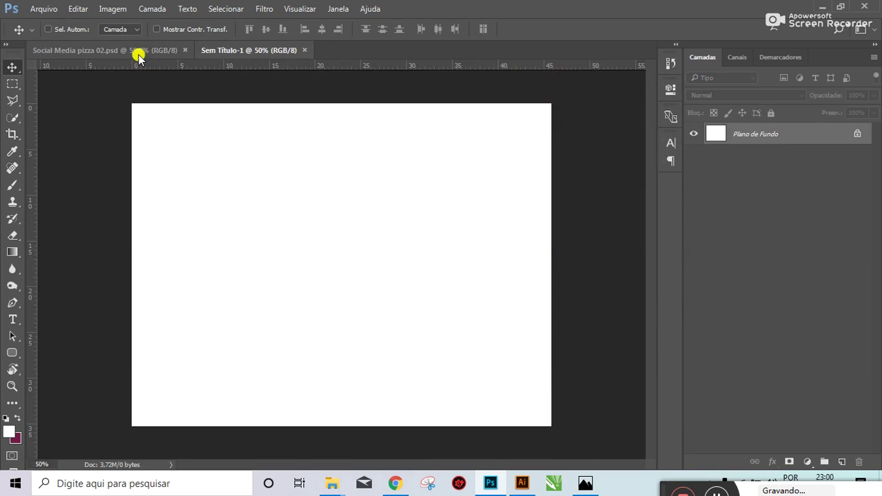
pyautogui.click(138, 54)
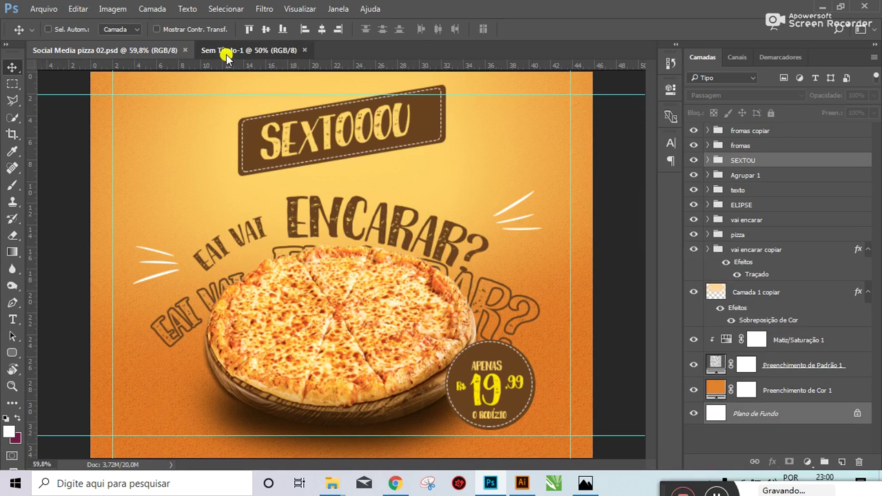
# Step: Draw a 2.4 cm square marquee at the top-left corner and add left and top margin guides
pyautogui.click(227, 49)
pyautogui.click(12, 84)
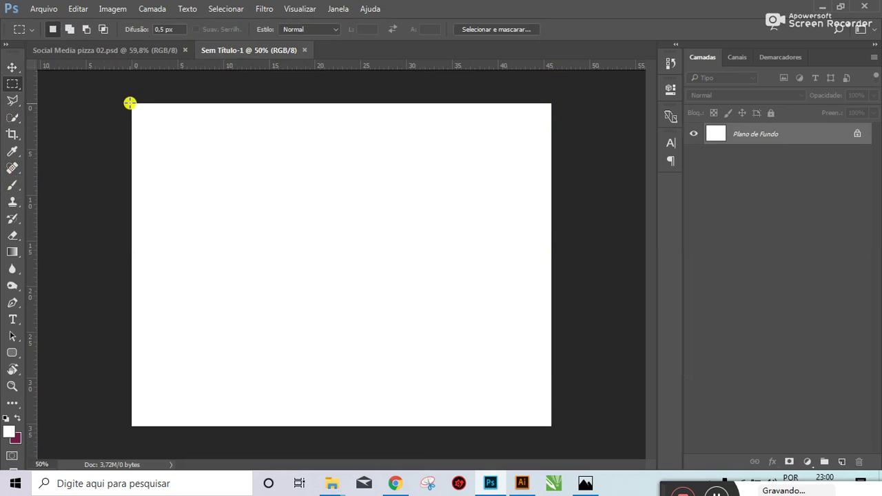
pyautogui.moveTo(132, 103); pyautogui.dragTo(146, 118)
pyautogui.moveTo(132, 102); pyautogui.dragTo(154, 128)
pyautogui.moveTo(33, 244)
pyautogui.mouseDown()
pyautogui.moveTo(162, 251)
pyautogui.moveTo(152, 250)
pyautogui.mouseUp()
pyautogui.moveTo(268, 67); pyautogui.dragTo(274, 124)
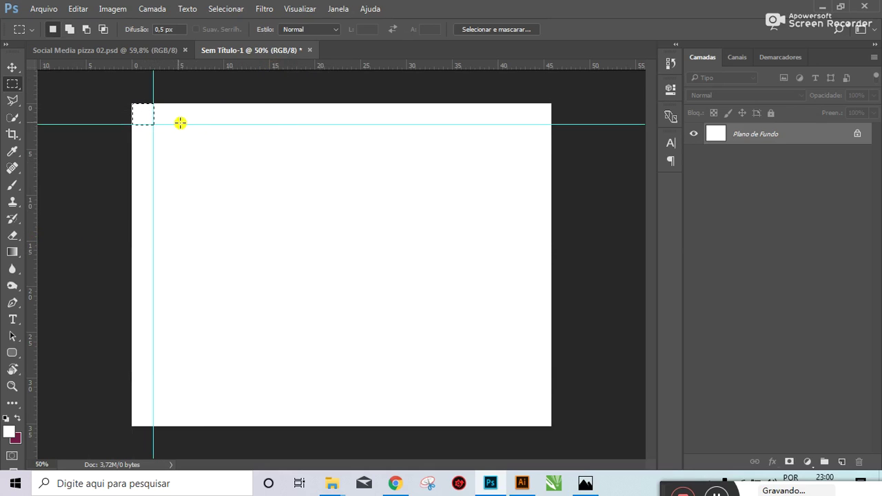
# Step: Move the square to add right and bottom margin guides, then return to the pizza reference
pyautogui.moveTo(148, 113)
pyautogui.mouseDown()
pyautogui.moveTo(459, 130)
pyautogui.moveTo(542, 116)
pyautogui.mouseUp()
pyautogui.moveTo(31, 234); pyautogui.dragTo(528, 254)
pyautogui.moveTo(549, 114)
pyautogui.mouseDown()
pyautogui.moveTo(530, 251)
pyautogui.moveTo(543, 414)
pyautogui.mouseUp()
pyautogui.moveTo(438, 66); pyautogui.dragTo(486, 405)
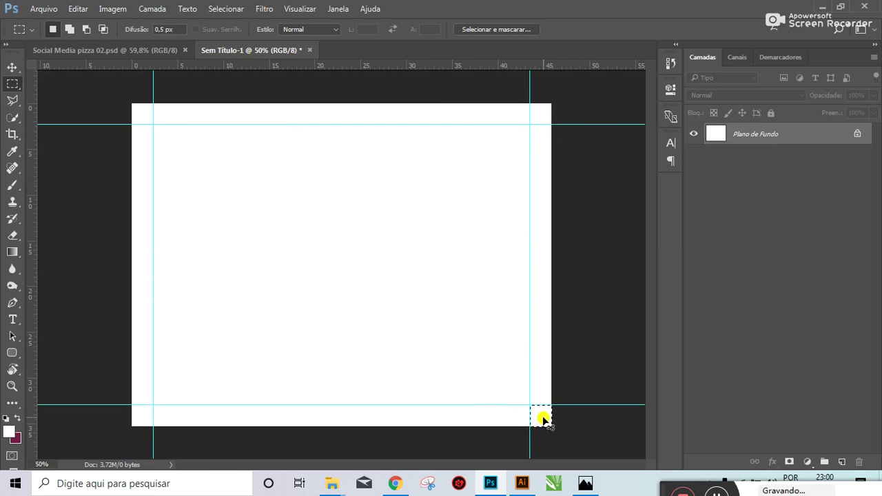
pyautogui.moveTo(543, 418)
pyautogui.mouseDown()
pyautogui.moveTo(293, 305)
pyautogui.moveTo(36, 308)
pyautogui.mouseUp()
pyautogui.click(145, 47)
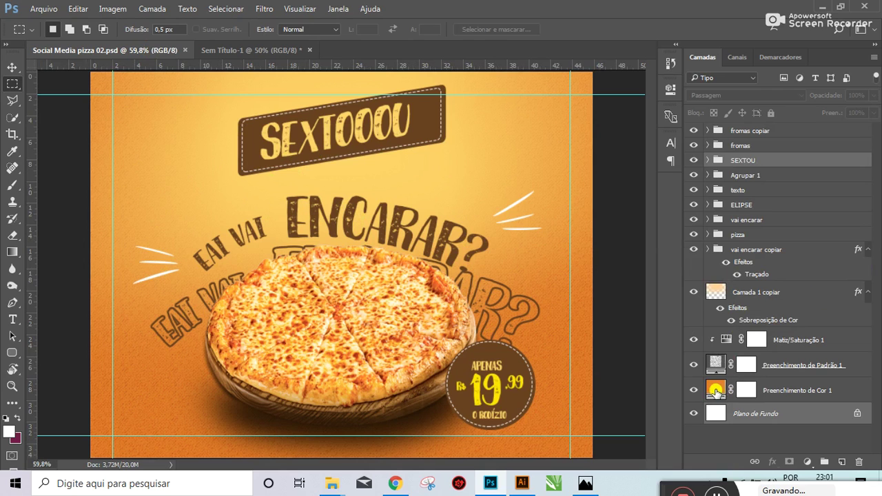
# Step: Inspect the reference's orange fill colour and the Camada 1 copiar colour overlay settings
pyautogui.doubleClick(716, 391)
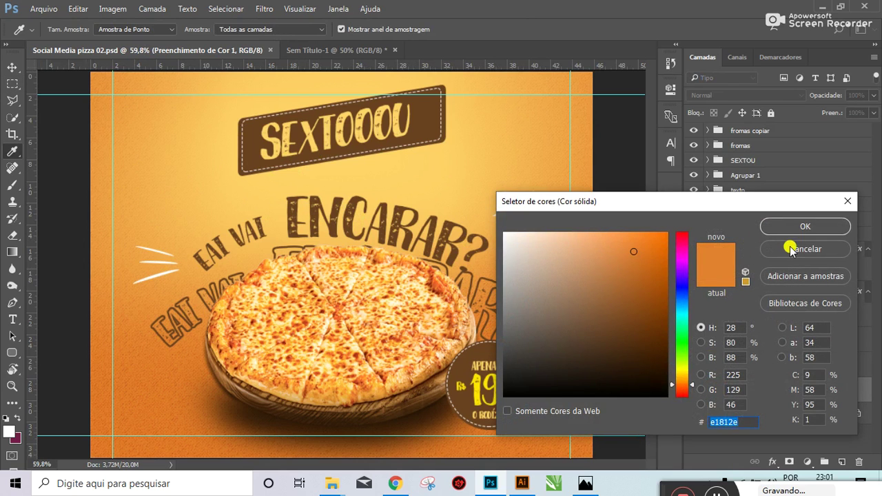
pyautogui.click(791, 249)
pyautogui.click(717, 290)
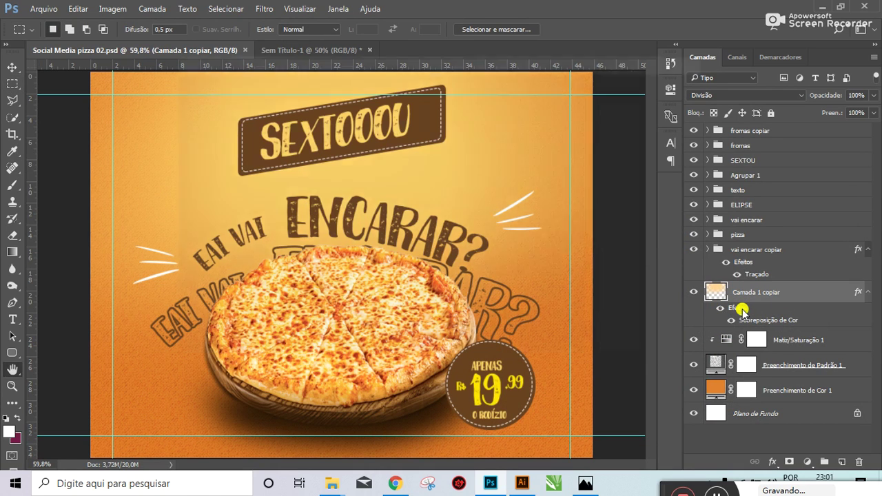
pyautogui.doubleClick(741, 309)
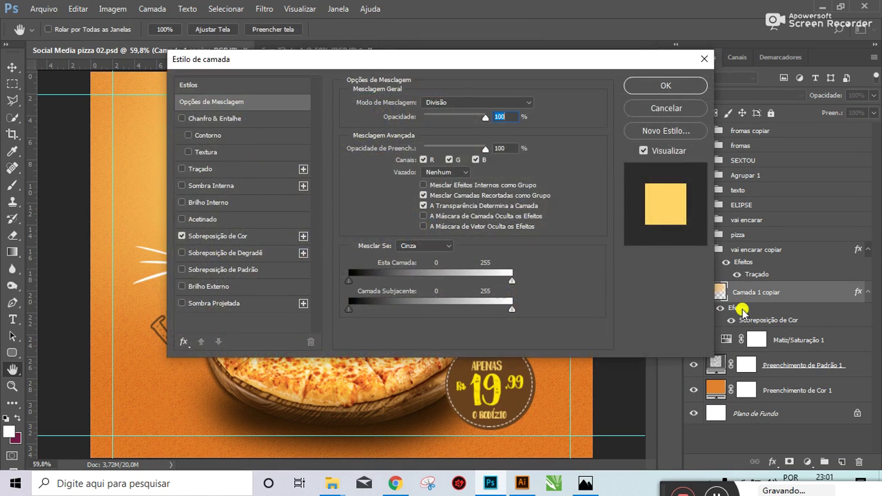
pyautogui.click(234, 236)
pyautogui.moveTo(356, 61); pyautogui.dragTo(465, 400)
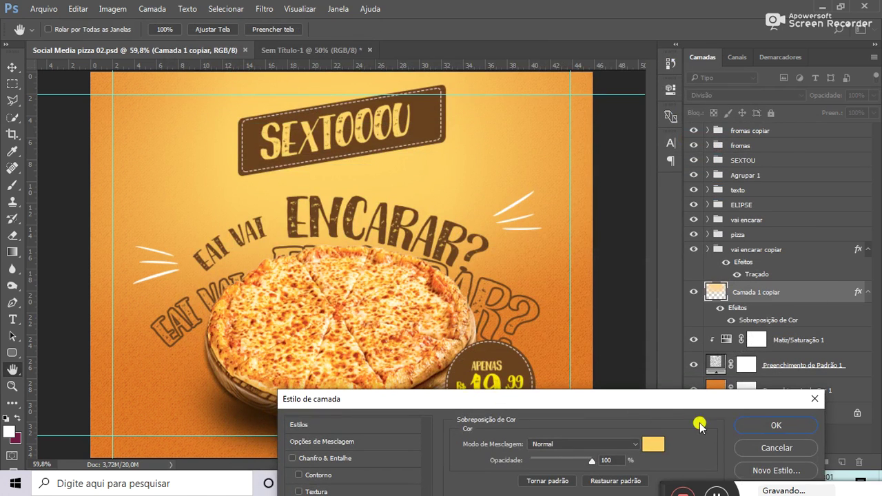
pyautogui.click(744, 448)
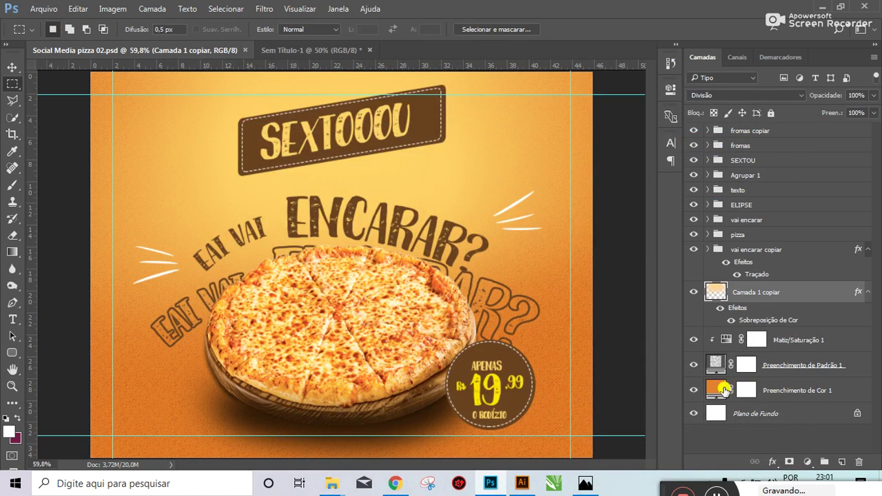
# Step: Recheck the orange e1812e fill colour and switch to the blank guided document
pyautogui.doubleClick(717, 390)
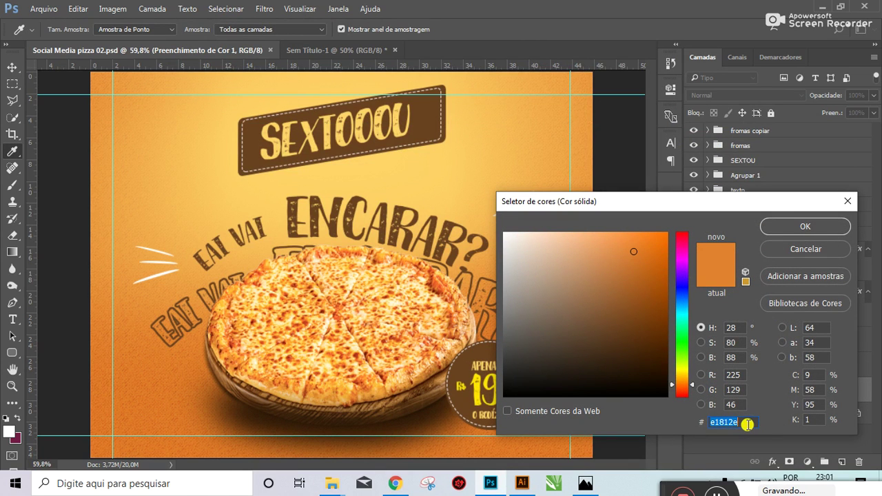
pyautogui.click(789, 248)
pyautogui.click(355, 50)
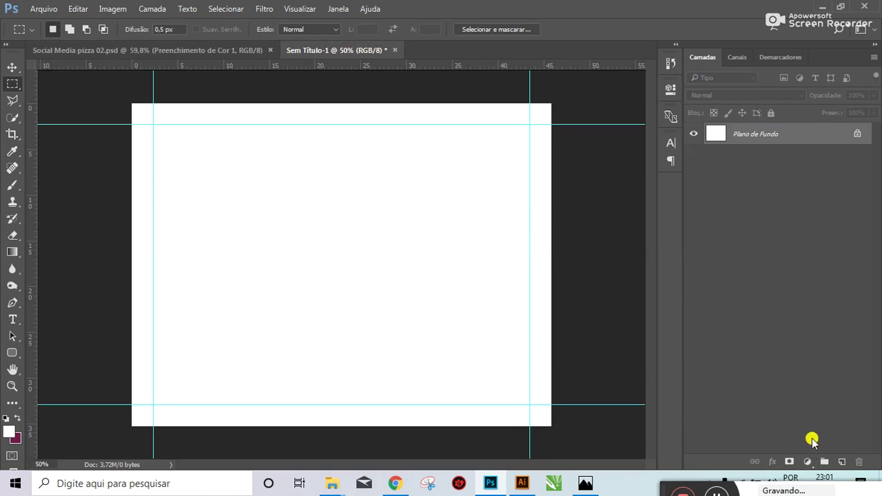
# Step: Add a solid colour fill layer in orange e1812e
pyautogui.click(805, 460)
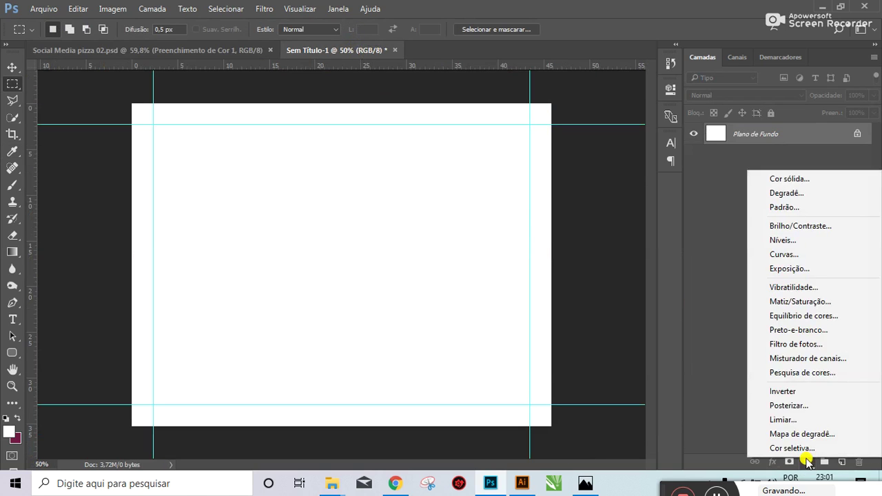
pyautogui.click(755, 180)
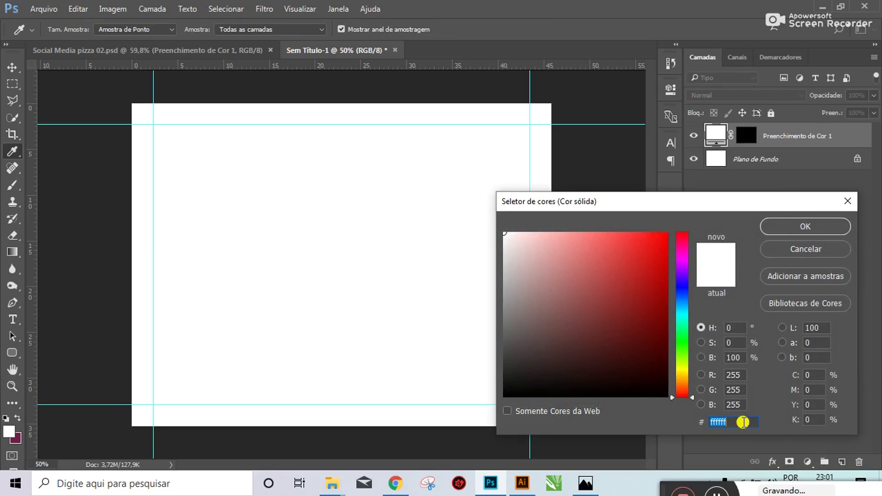
pyautogui.write('e1812e')
pyautogui.click(788, 229)
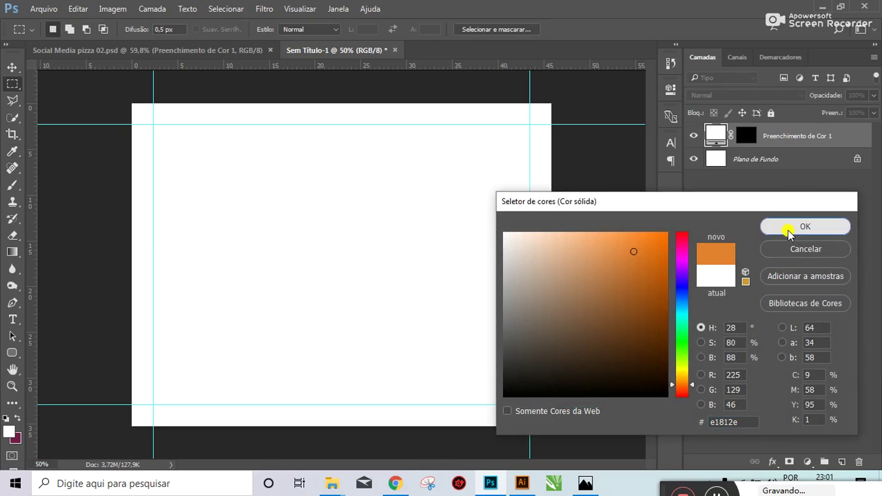
# Step: Delete the fill layer's mask, then return to the pizza reference
pyautogui.moveTo(748, 134); pyautogui.dragTo(777, 145)
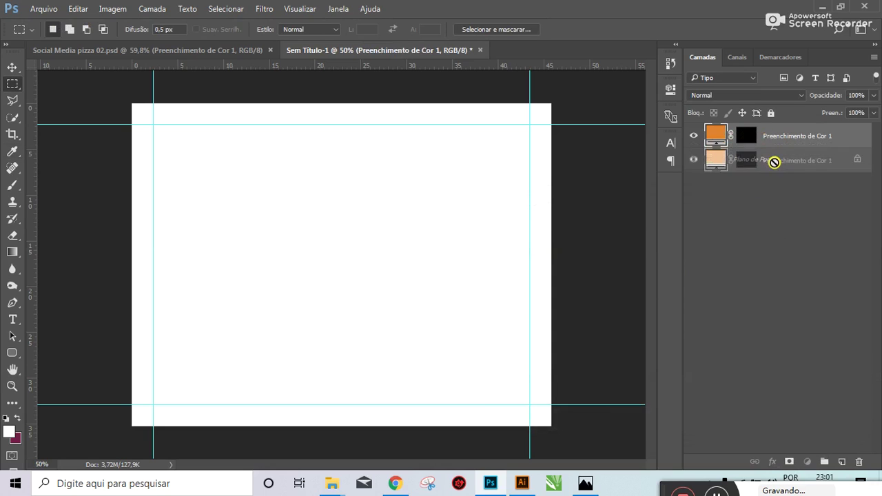
pyautogui.click(693, 136)
pyautogui.click(749, 136)
pyautogui.rightClick(749, 136)
pyautogui.click(719, 162)
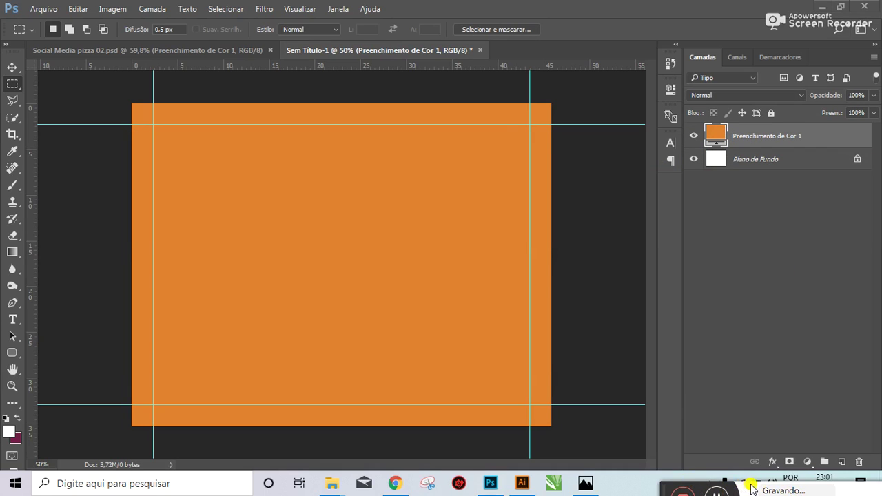
pyautogui.moveTo(663, 487); pyautogui.dragTo(749, 491)
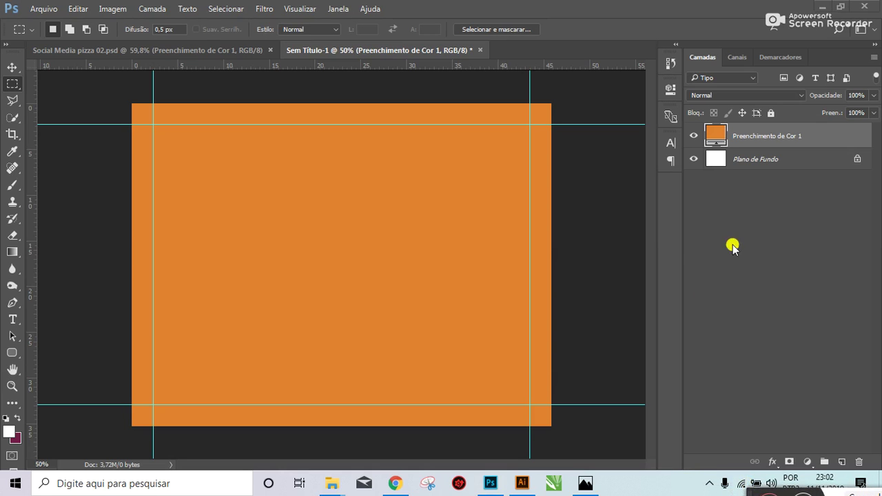
pyautogui.click(197, 51)
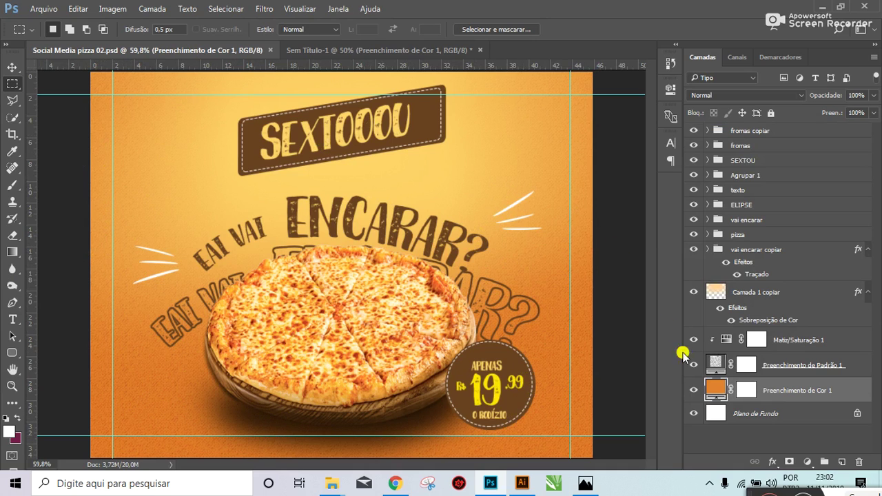
# Step: Check the reference's pattern layer, then add a pattern fill layer to the orange document
pyautogui.click(715, 365)
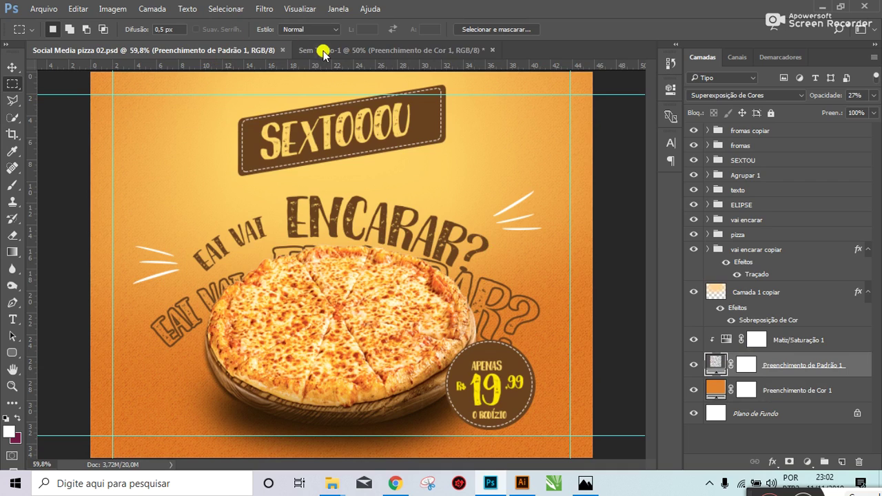
pyautogui.click(319, 51)
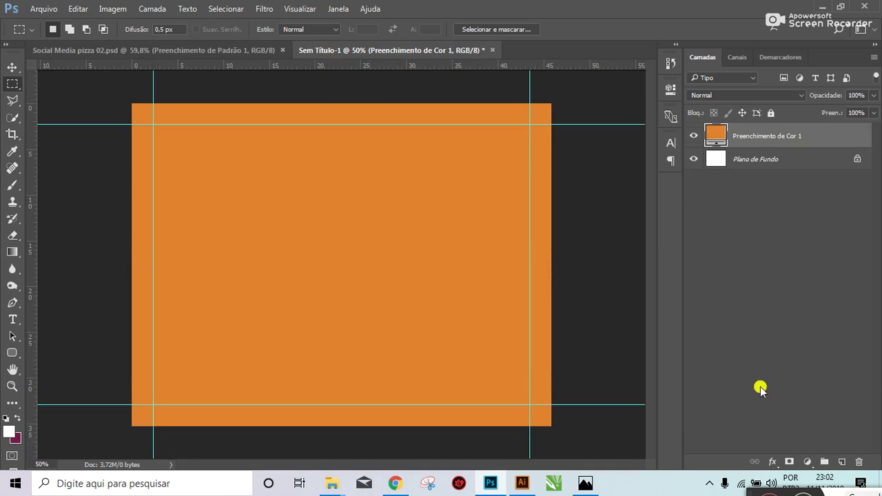
pyautogui.click(807, 462)
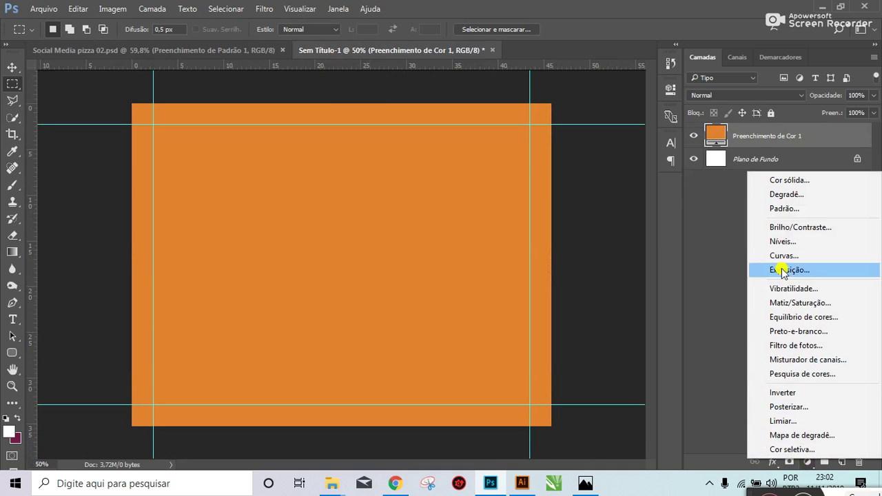
pyautogui.click(790, 209)
# Step: Try several patterns and settle on the light grey noise texture for the pattern fill
pyautogui.click(541, 226)
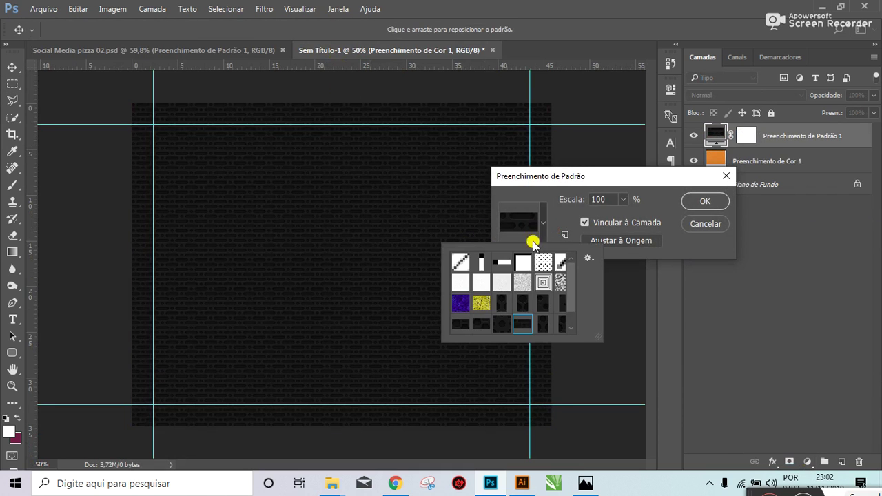
pyautogui.click(501, 321)
pyautogui.click(502, 304)
pyautogui.click(482, 325)
pyautogui.click(458, 305)
pyautogui.click(459, 265)
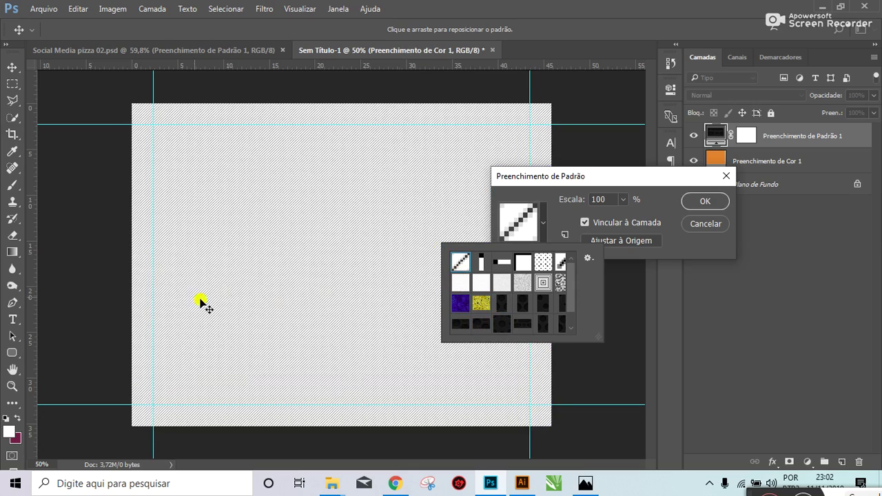
pyautogui.click(521, 282)
pyautogui.click(502, 283)
pyautogui.click(505, 283)
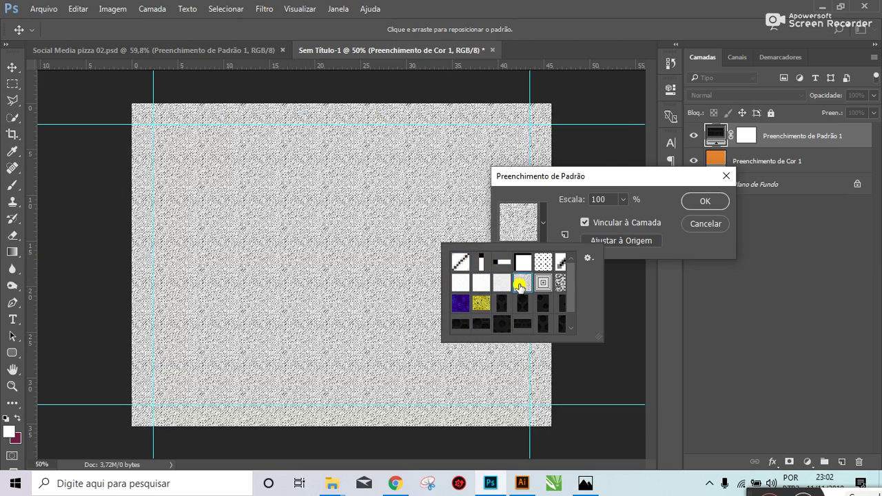
pyautogui.click(503, 283)
pyautogui.click(704, 201)
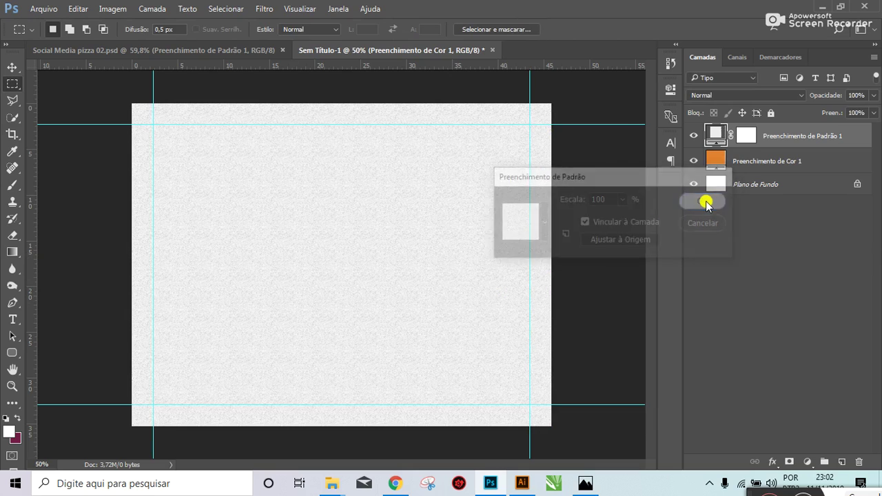
pyautogui.click(230, 51)
pyautogui.click(336, 50)
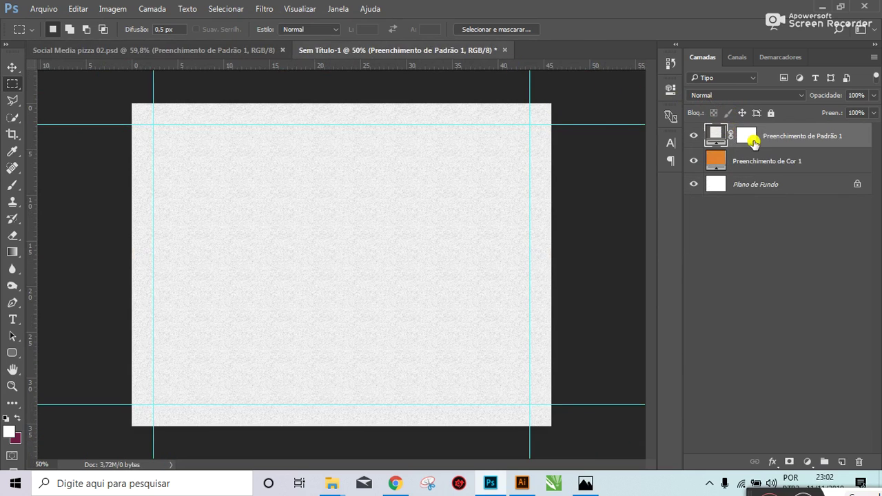
# Step: Swap the pattern fill to a noisier grey texture
pyautogui.rightClick(717, 138)
pyautogui.doubleClick(716, 136)
pyautogui.click(544, 215)
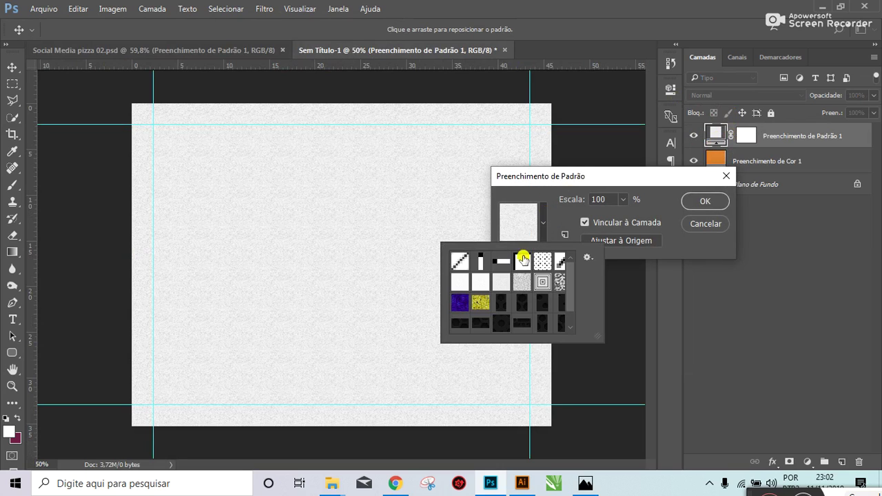
pyautogui.click(514, 277)
pyautogui.click(702, 201)
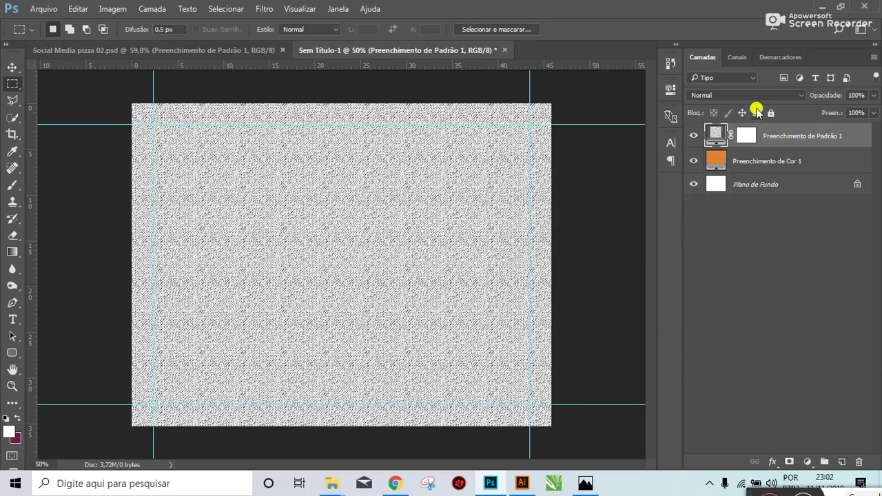
# Step: Set the texture layer's blend mode to Superexposição de Cores, comparing against the reference
pyautogui.click(773, 95)
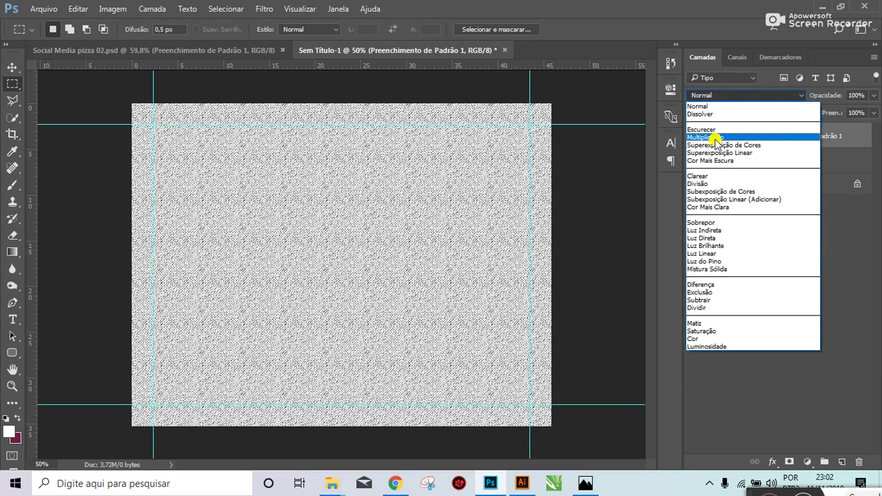
pyautogui.click(715, 138)
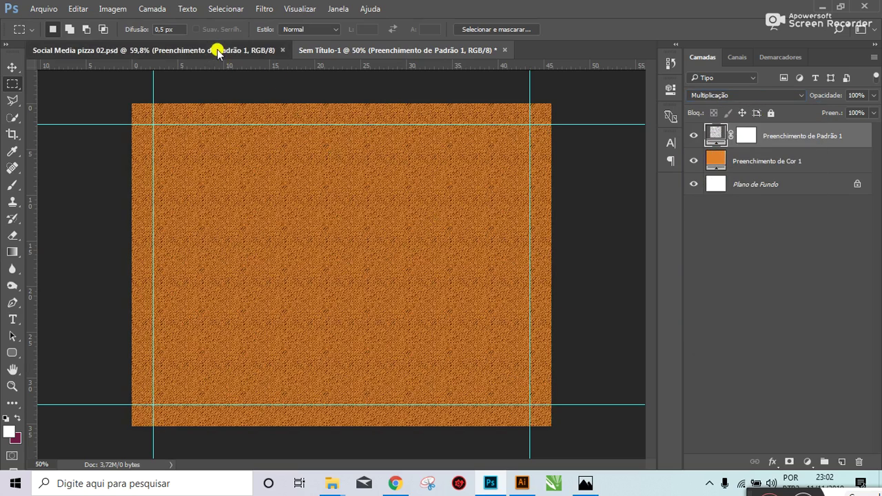
pyautogui.click(216, 50)
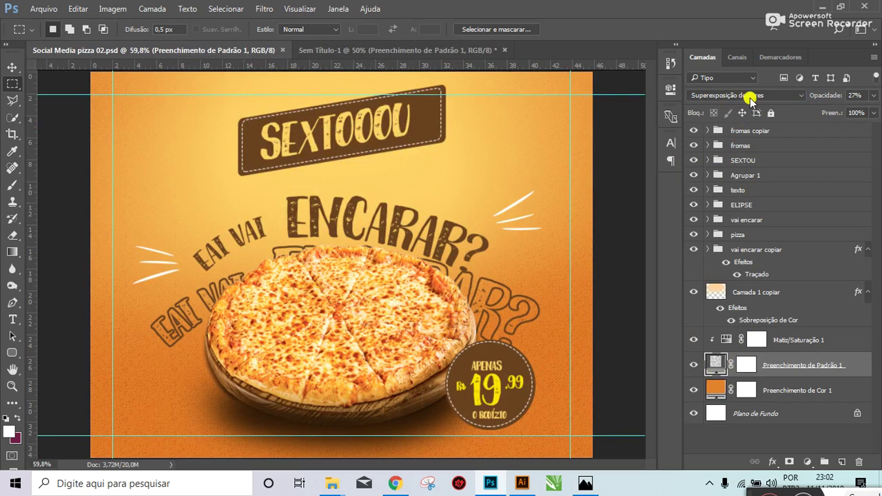
pyautogui.click(362, 50)
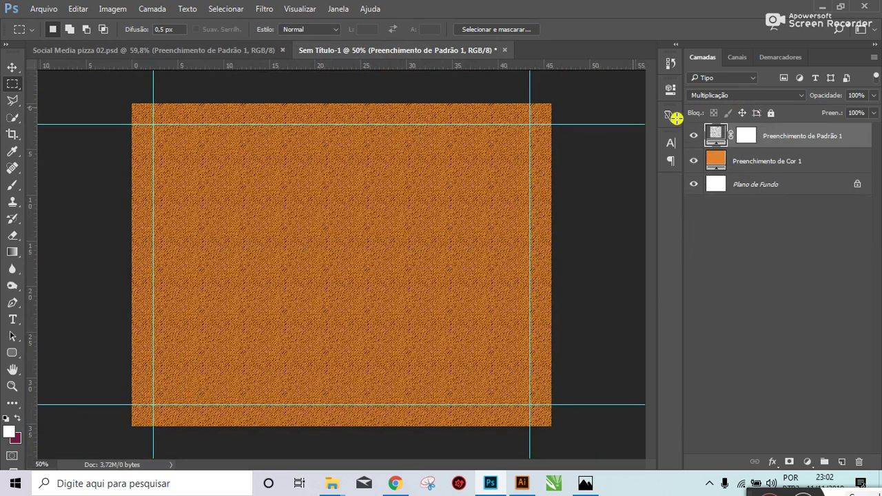
pyautogui.click(715, 97)
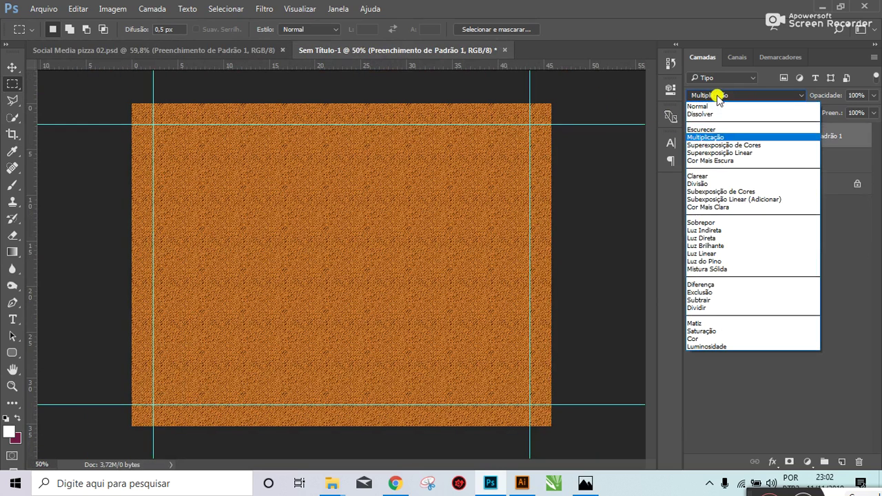
pyautogui.click(732, 145)
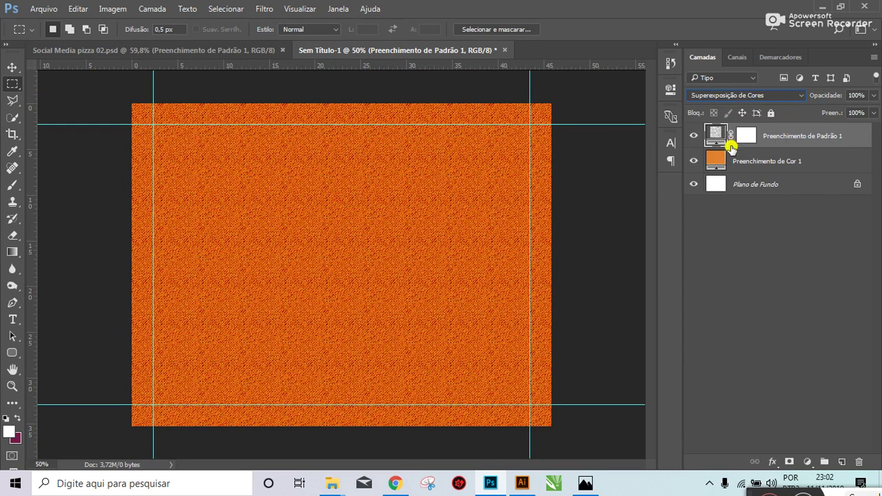
pyautogui.click(187, 51)
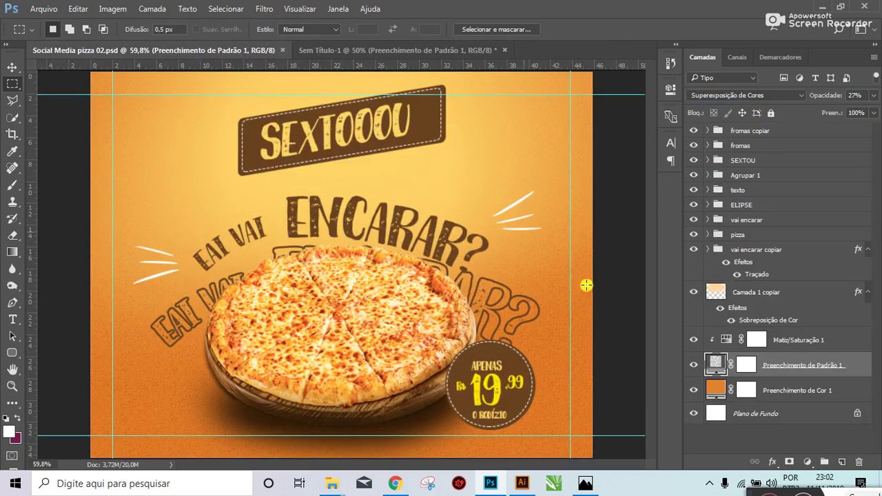
pyautogui.click(428, 50)
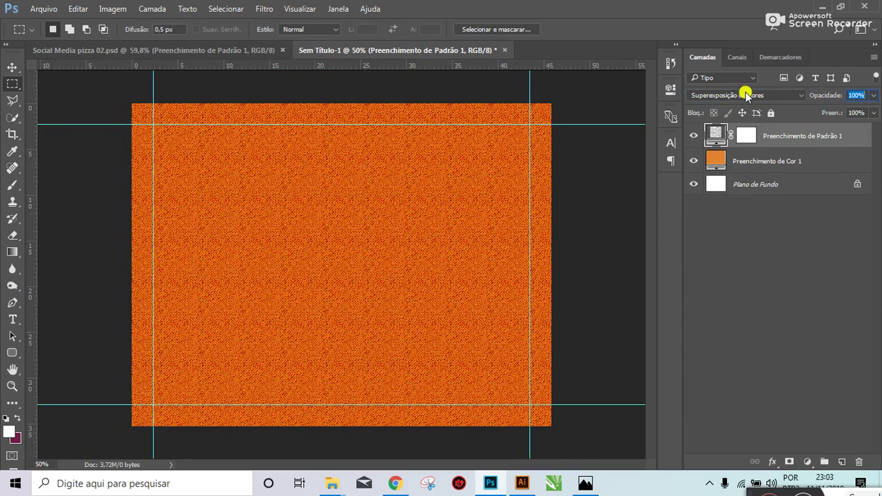
pyautogui.click(273, 49)
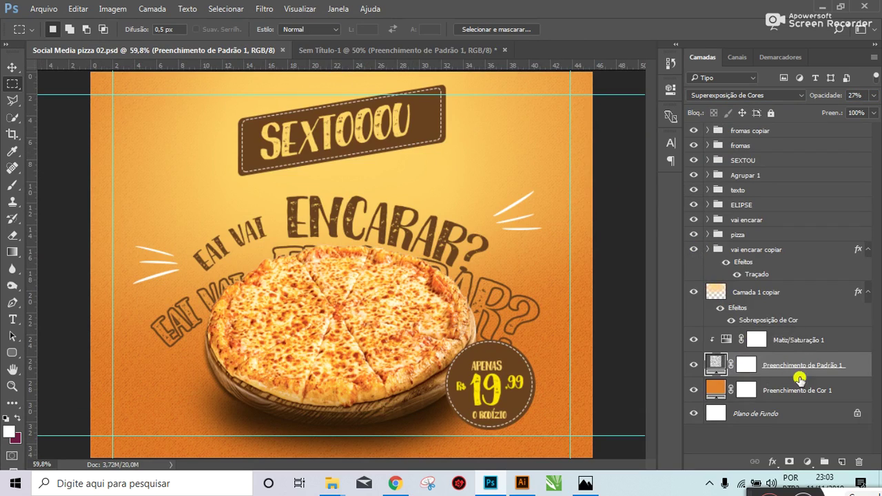
pyautogui.click(384, 45)
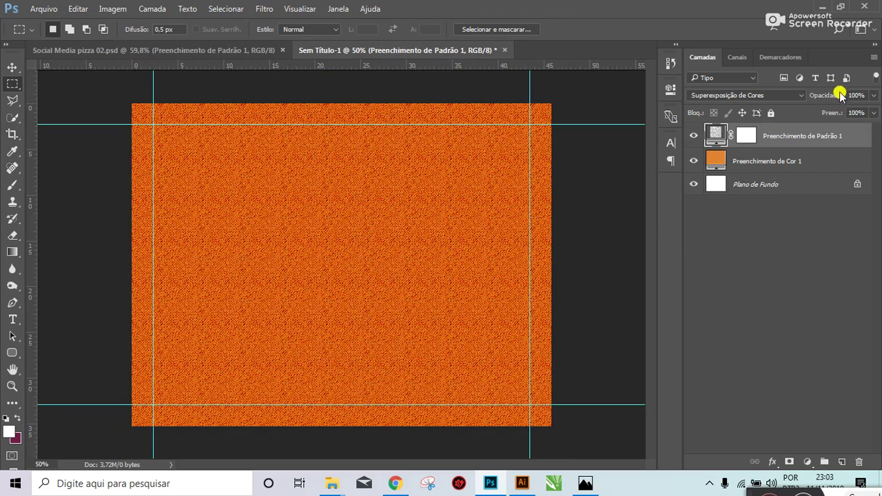
# Step: Lower the texture layer's opacity to 27%, checking the reference's Camada 1 copiar settings
pyautogui.moveTo(820, 97); pyautogui.dragTo(796, 98)
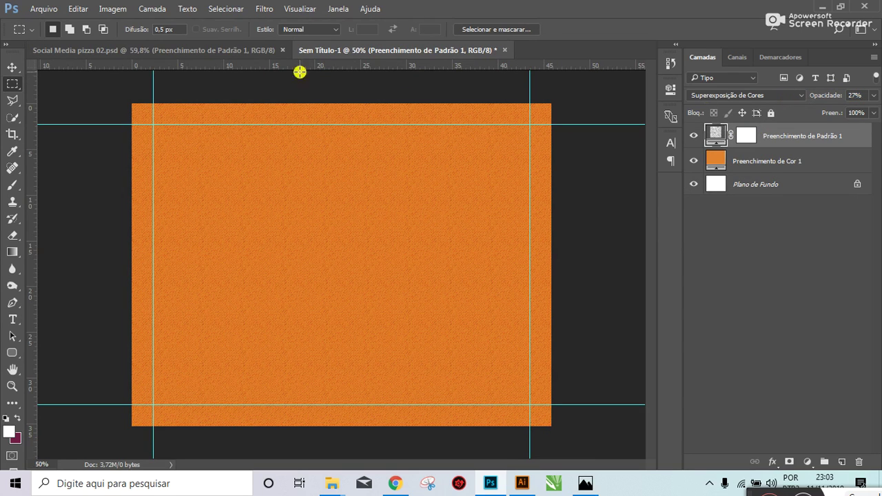
pyautogui.click(199, 51)
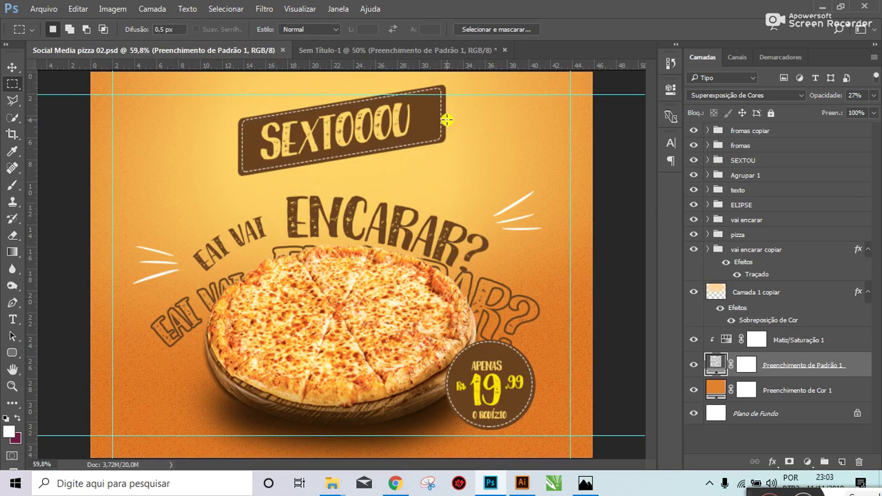
pyautogui.click(740, 295)
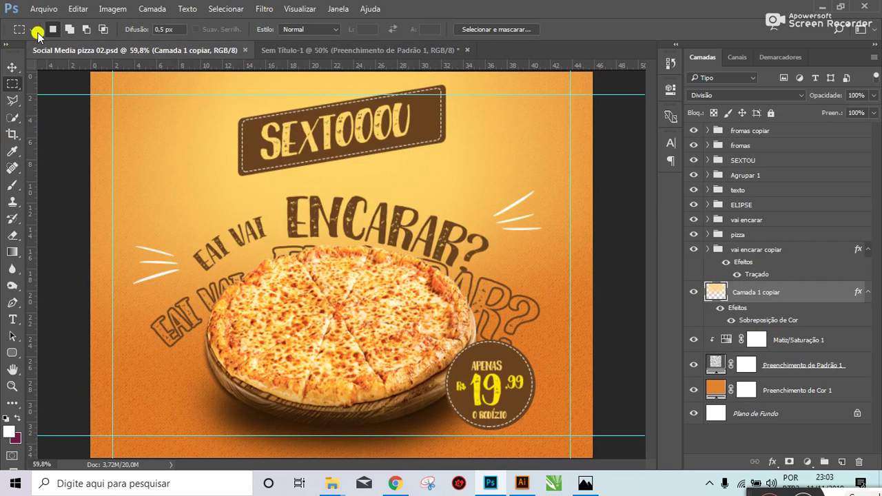
pyautogui.click(361, 50)
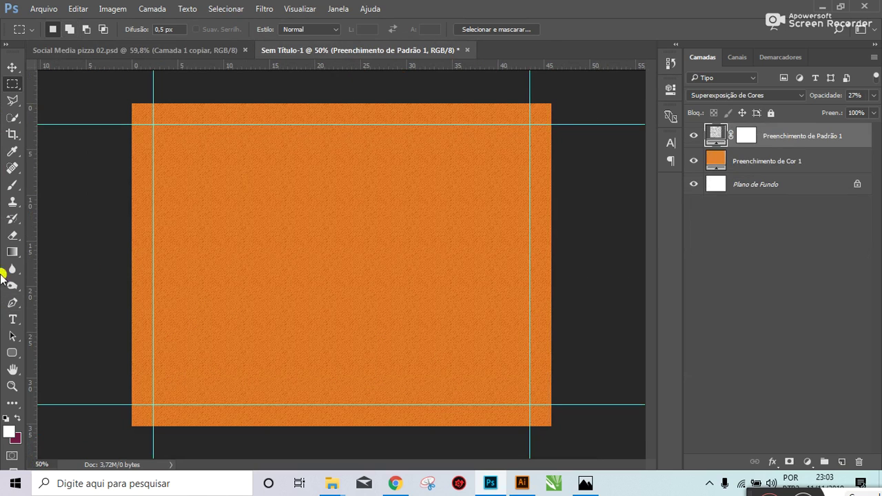
pyautogui.click(12, 185)
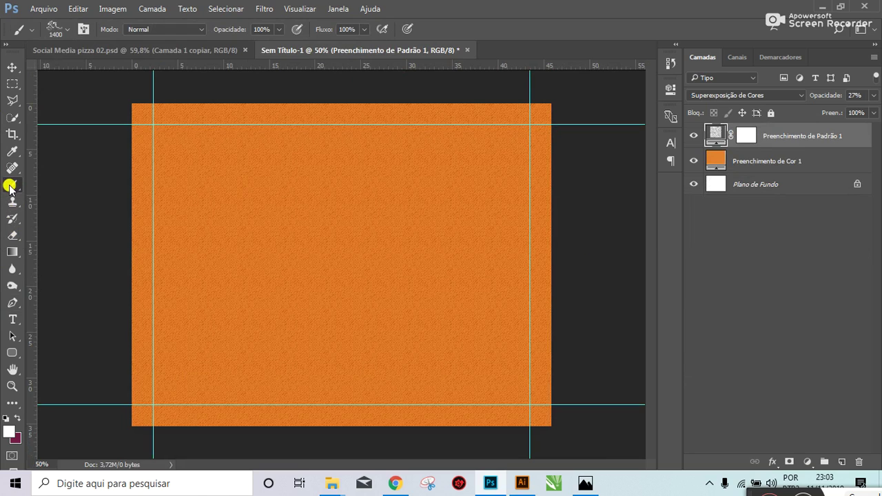
pyautogui.click(12, 186)
# Step: Add an empty Camada 1 layer and pick a soft round 1400 px brush at 0% hardness
pyautogui.click(841, 462)
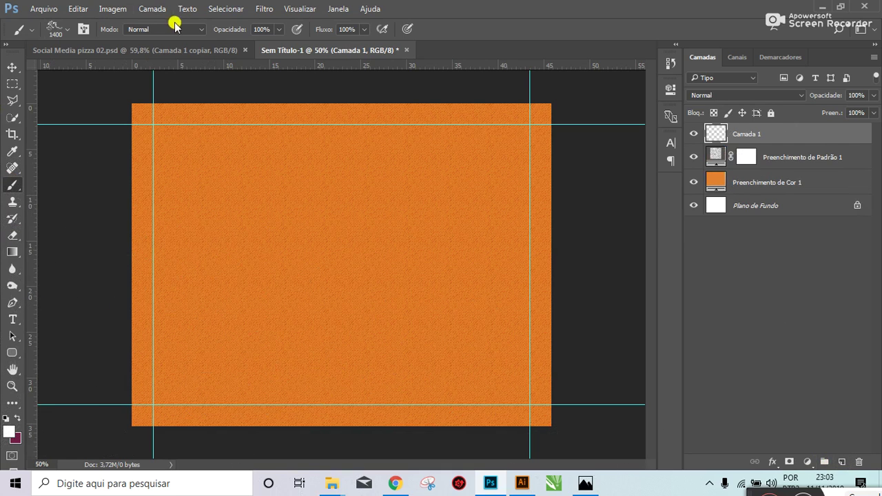
pyautogui.click(69, 34)
pyautogui.scroll(-5, 89, 149)
pyautogui.scroll(-3, 110, 146)
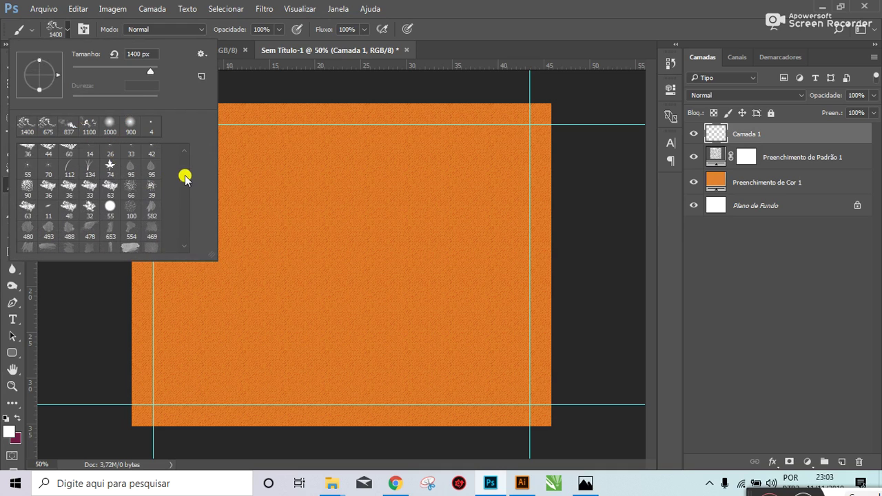
pyautogui.moveTo(184, 177); pyautogui.dragTo(187, 146)
pyautogui.click(27, 152)
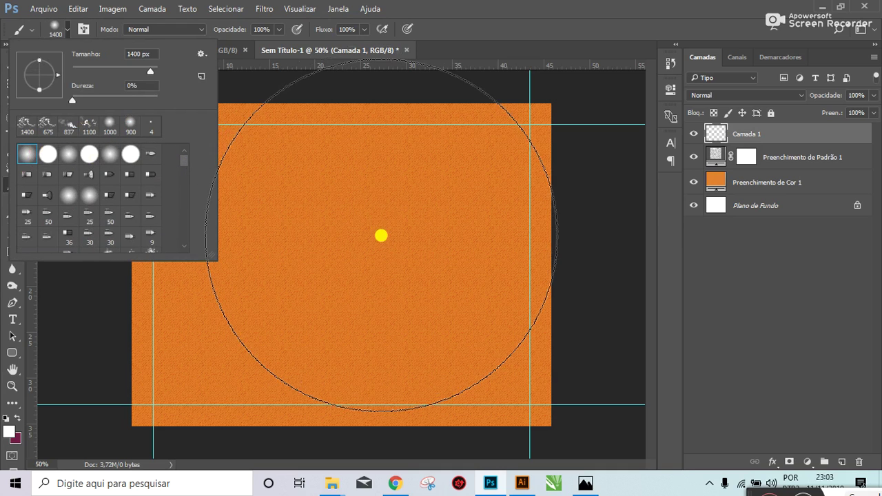
pyautogui.click(696, 255)
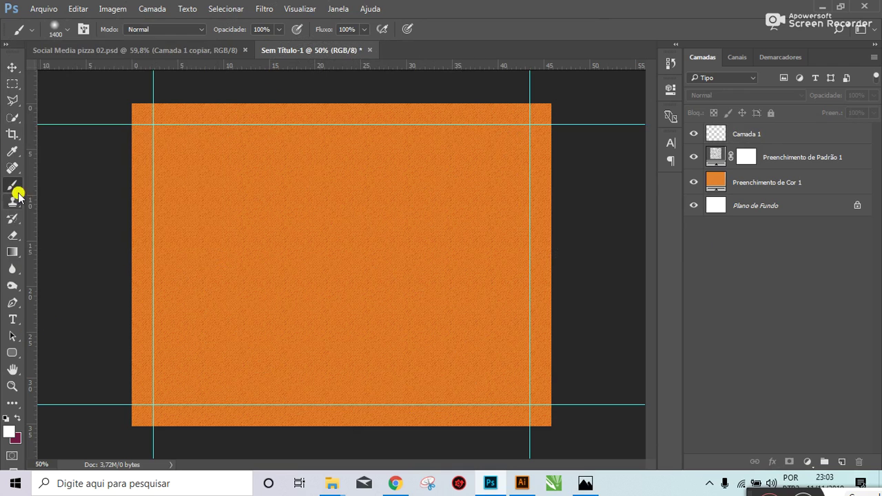
pyautogui.click(79, 50)
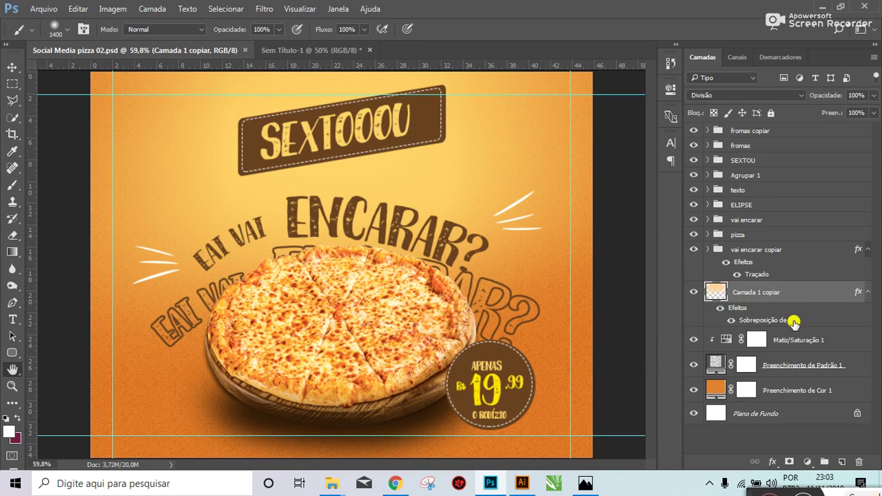
# Step: Read the Camada 1 copiar overlay colour #ffd467 in the reference, then return to Sem Título-1
pyautogui.doubleClick(793, 321)
pyautogui.moveTo(391, 62); pyautogui.dragTo(687, 84)
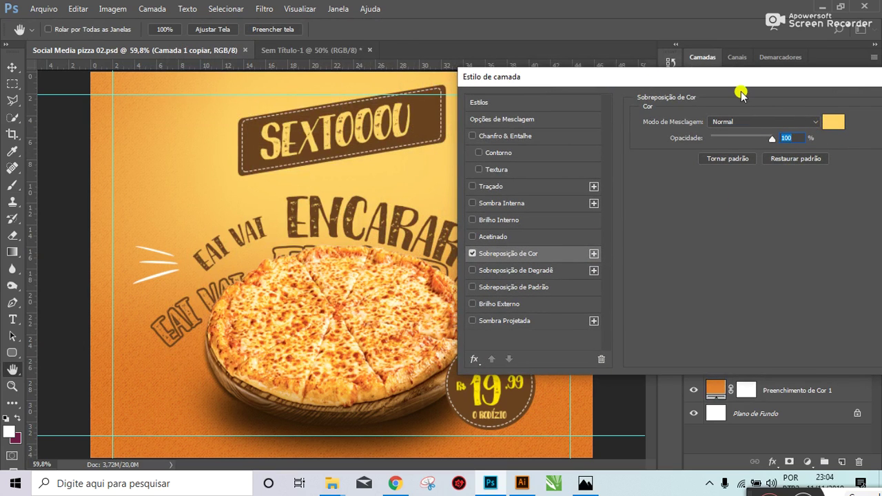
pyautogui.moveTo(726, 78)
pyautogui.mouseDown()
pyautogui.moveTo(544, 78)
pyautogui.moveTo(413, 161)
pyautogui.moveTo(415, 201)
pyautogui.mouseUp()
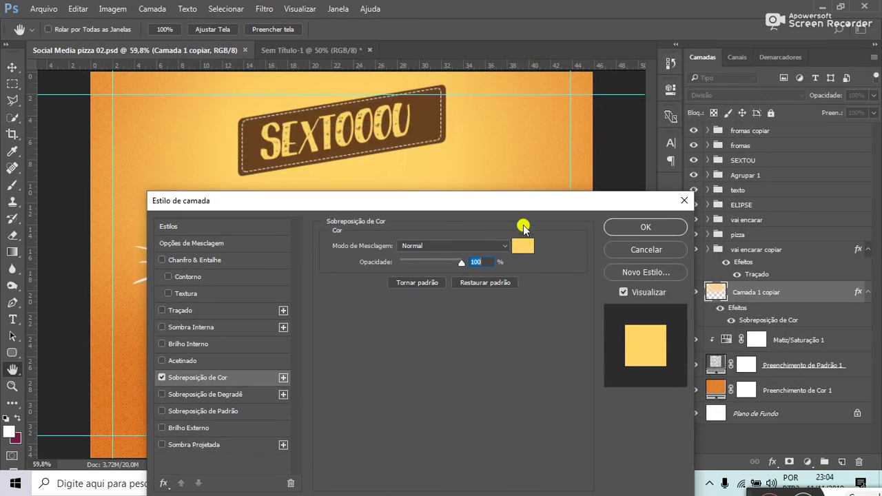
pyautogui.click(524, 247)
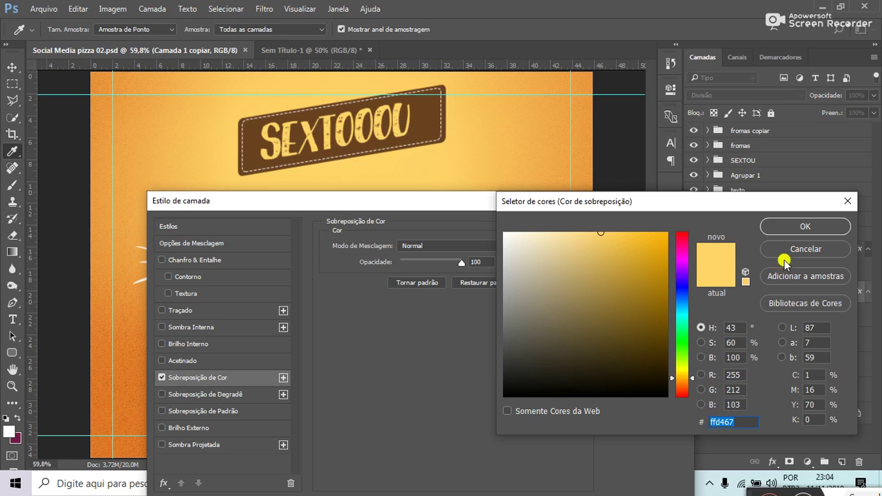
pyautogui.click(787, 227)
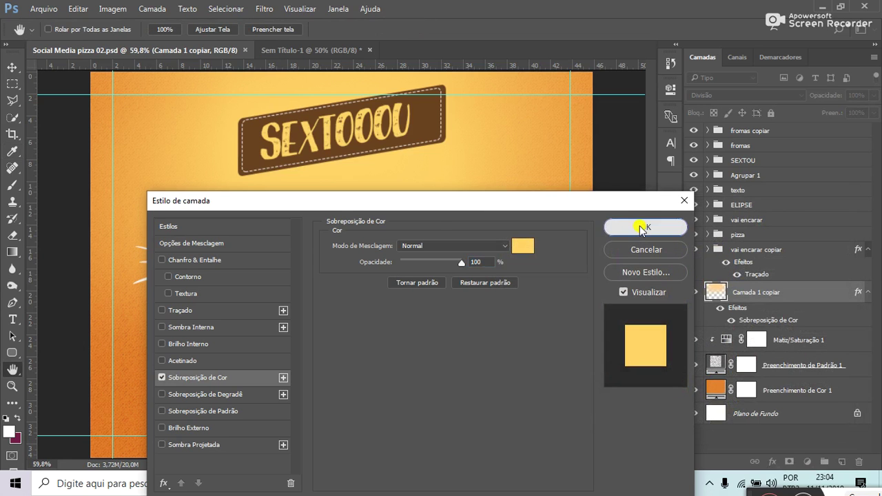
pyautogui.click(641, 227)
pyautogui.click(303, 50)
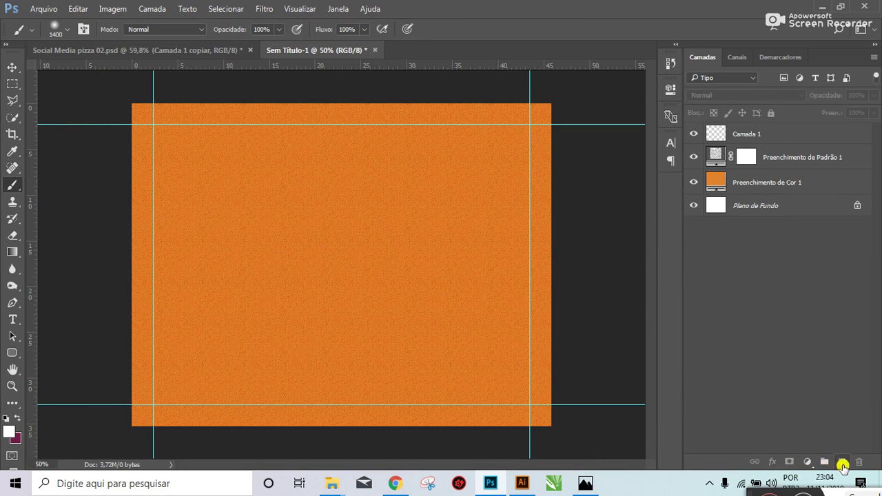
# Step: Select Camada 1 and paint a trial soft white glow at the canvas centre
pyautogui.click(842, 461)
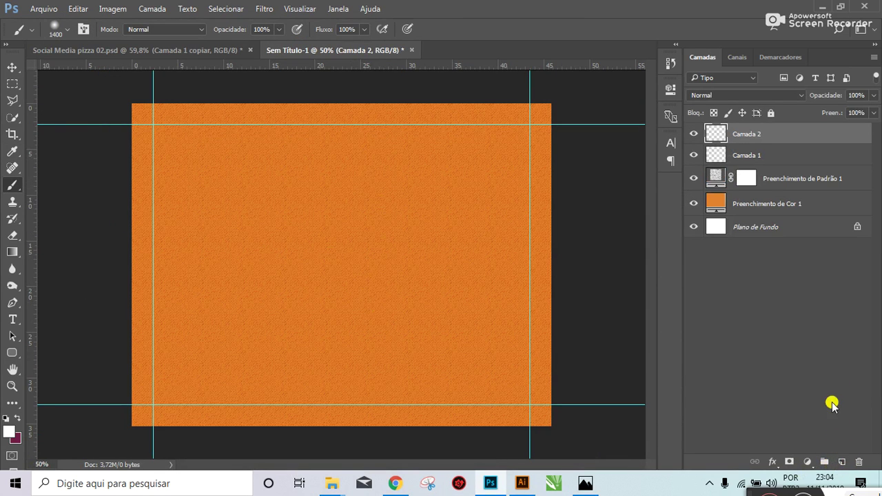
pyautogui.hotkey('ctrl', 'z')
pyautogui.click(763, 138)
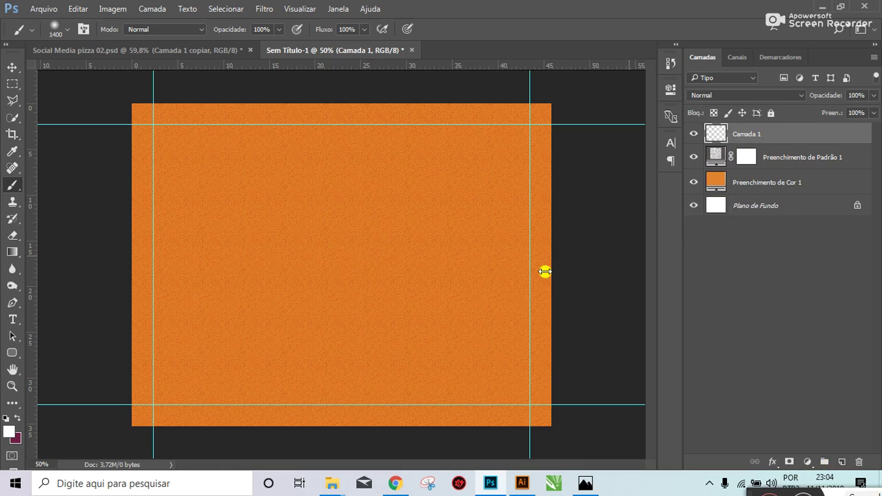
pyautogui.click(356, 259)
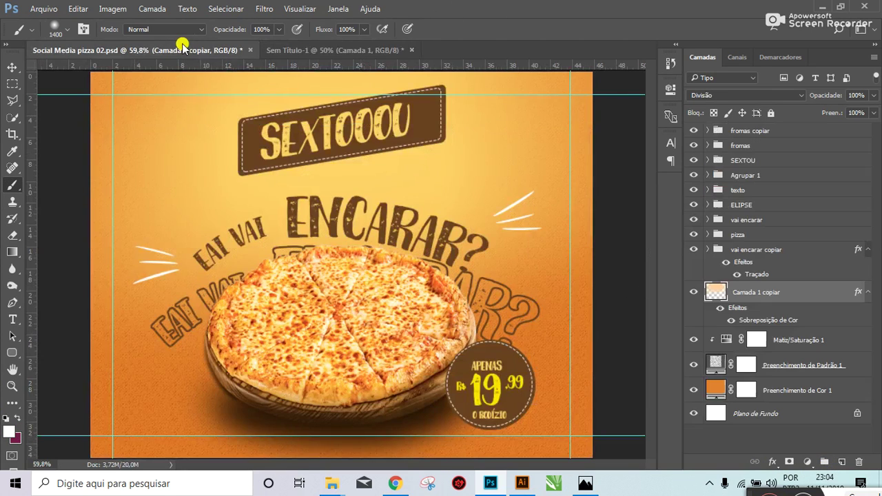
pyautogui.click(181, 48)
pyautogui.click(320, 50)
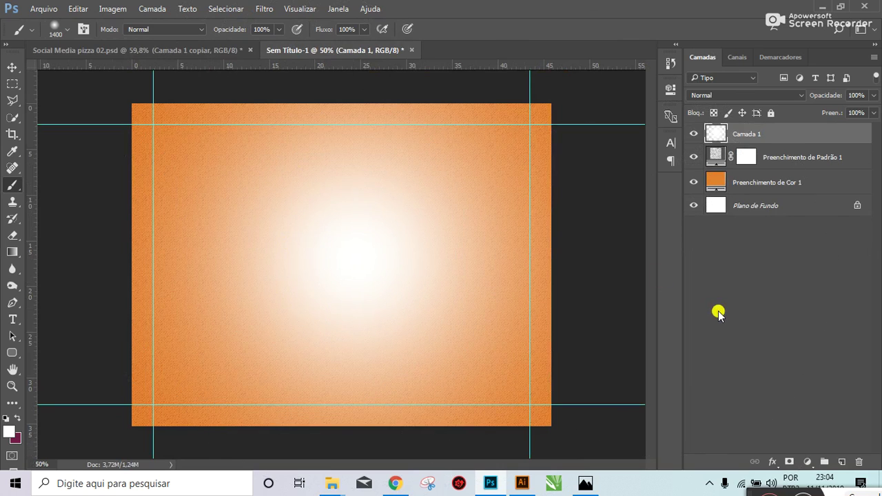
# Step: Replace it with a soft pale yellow #ffd467 glow at the canvas centre
pyautogui.hotkey('ctrl', 'z')
pyautogui.click(10, 430)
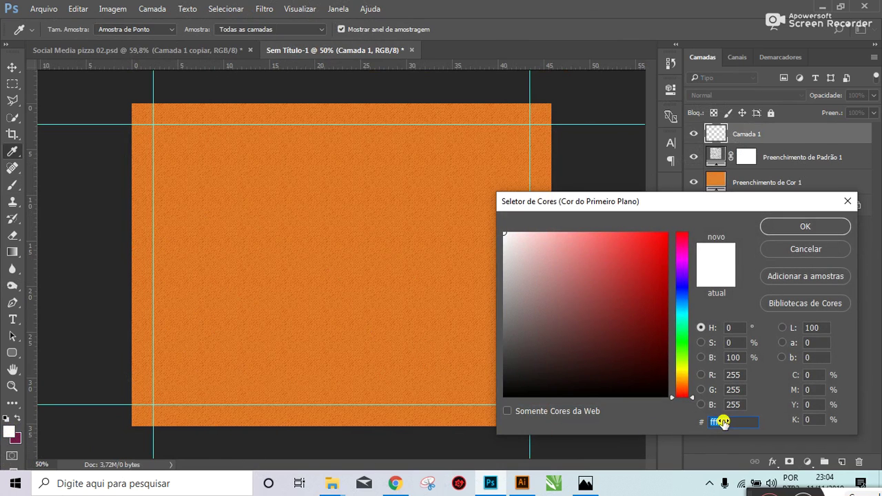
pyautogui.write('ffd467')
pyautogui.click(805, 226)
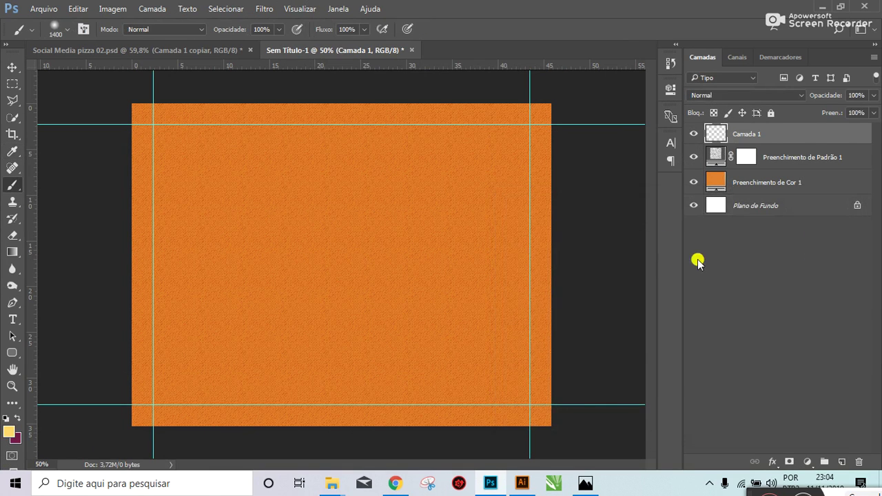
pyautogui.click(345, 265)
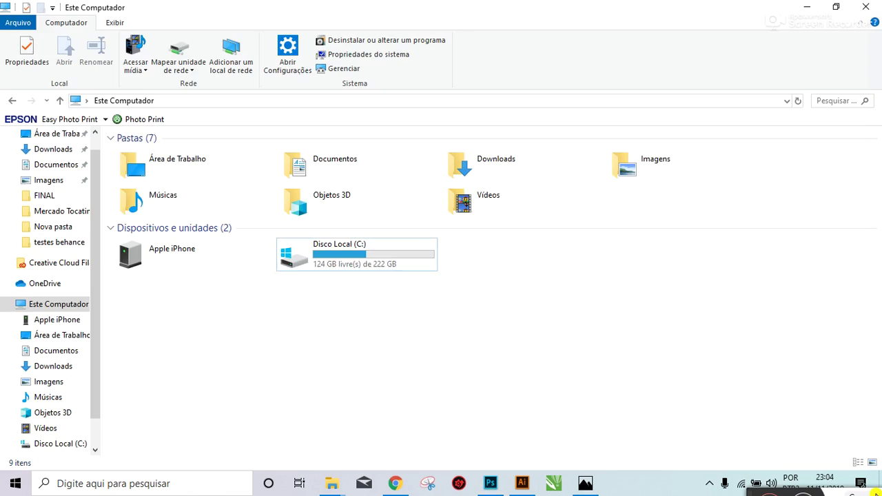
pyautogui.hotkey('alt', 'Tab')
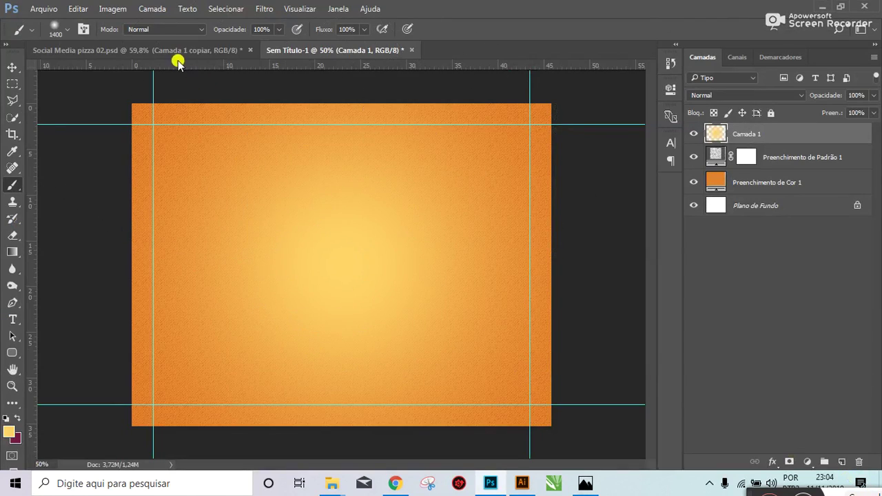
pyautogui.click(166, 55)
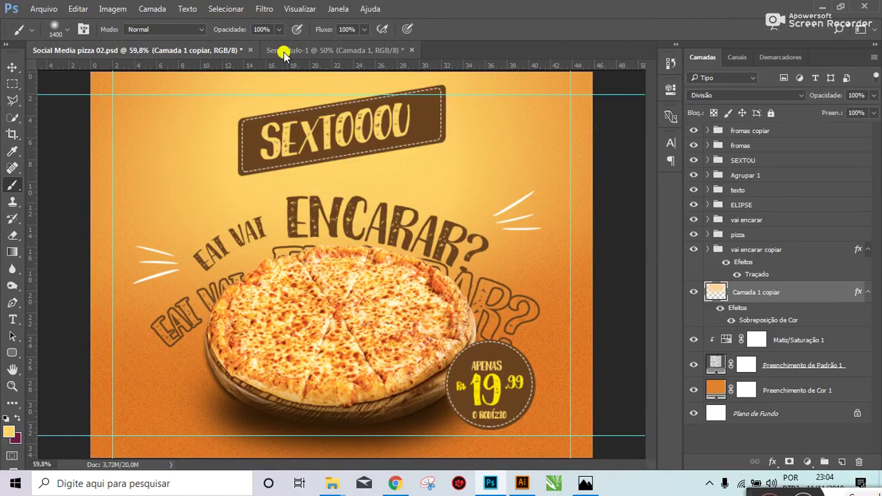
# Step: Move the Camada 1 yellow glow about 30 px upward with the Move tool
pyautogui.click(286, 52)
pyautogui.click(11, 67)
pyautogui.moveTo(330, 273)
pyautogui.mouseDown()
pyautogui.moveTo(327, 285)
pyautogui.moveTo(422, 282)
pyautogui.mouseUp()
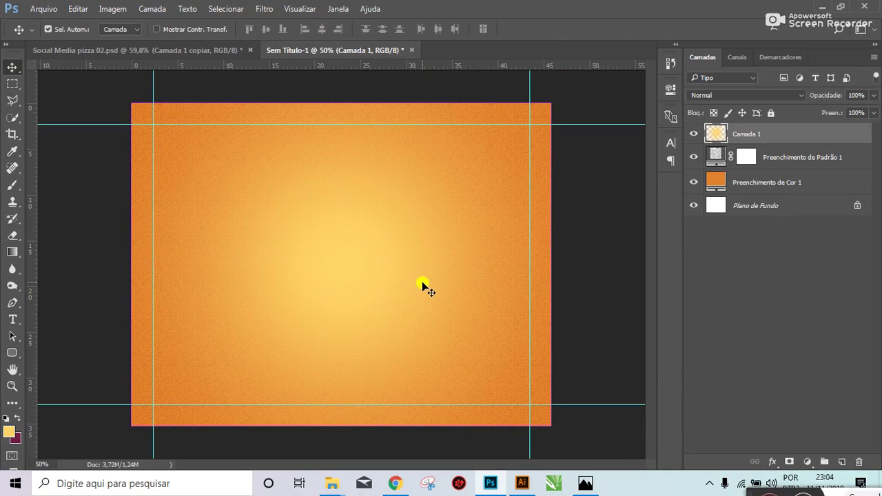
pyautogui.moveTo(372, 270); pyautogui.dragTo(368, 240)
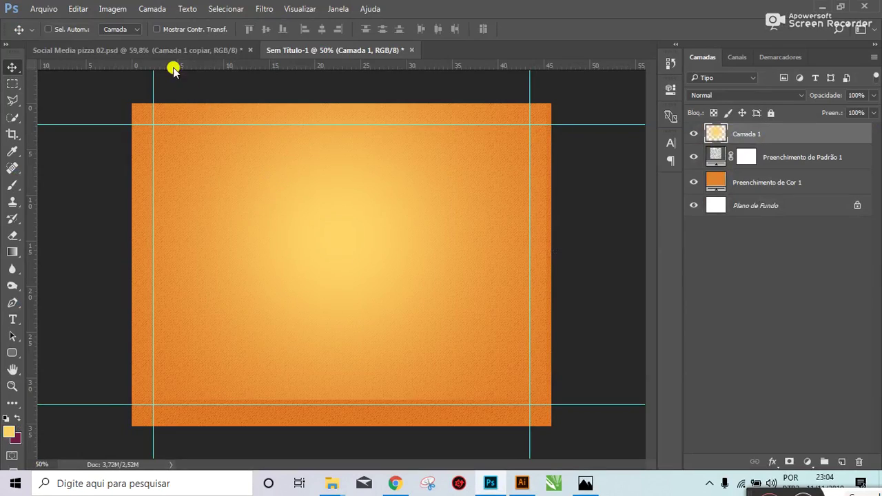
pyautogui.click(178, 50)
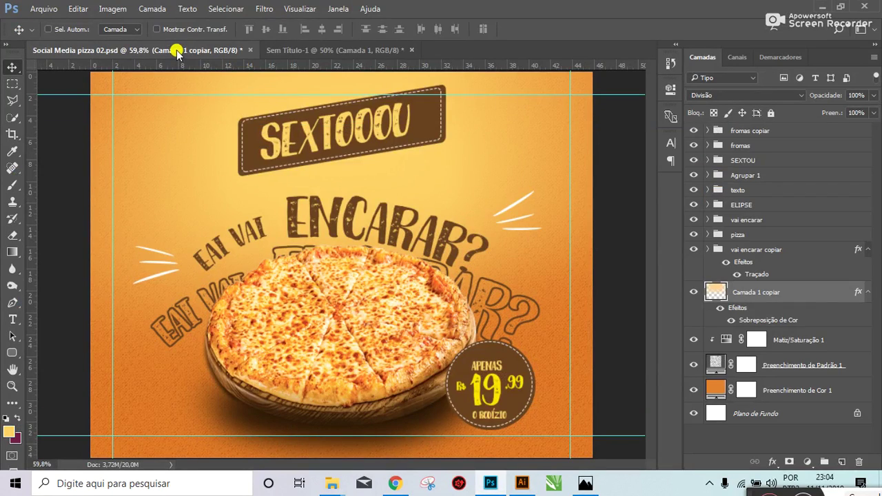
pyautogui.click(320, 50)
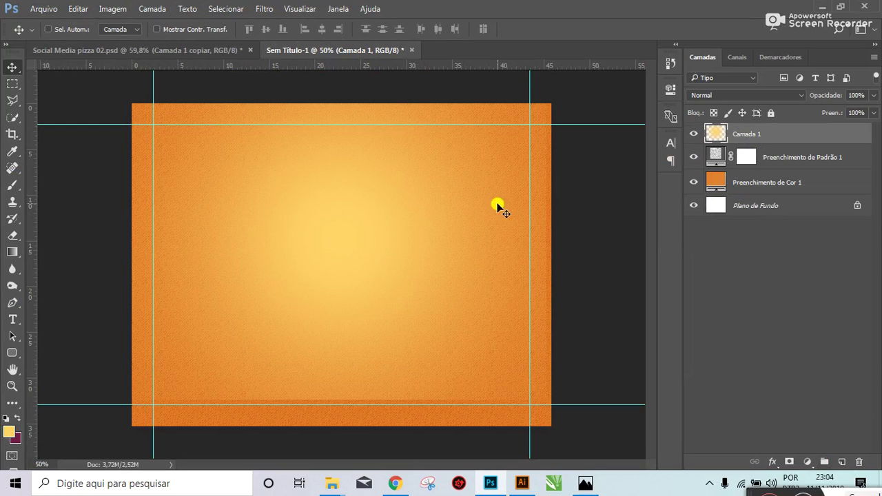
pyautogui.click(267, 9)
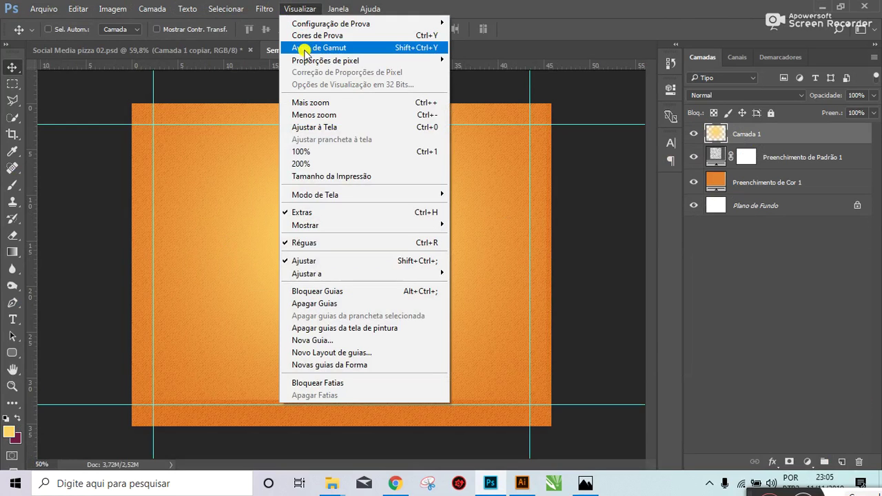
pyautogui.moveTo(279, 151)
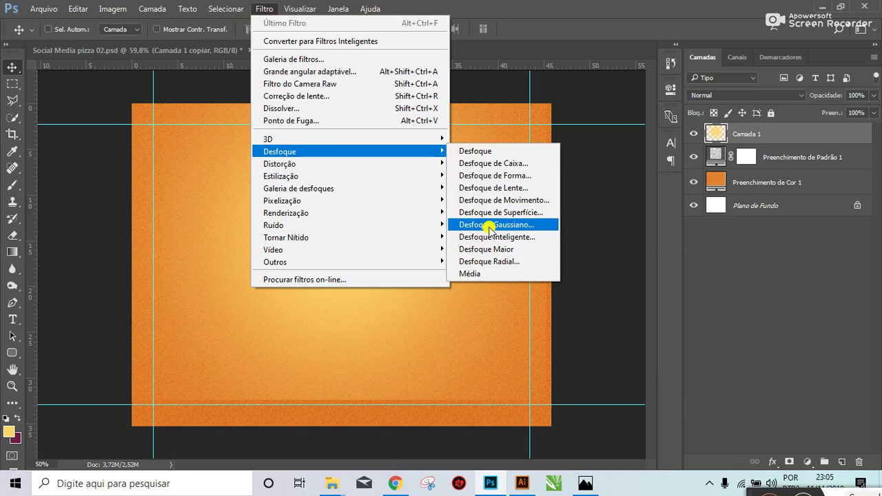
# Step: Apply a 36-pixel Gaussian blur to Camada 1's yellow glow
pyautogui.click(490, 226)
pyautogui.moveTo(675, 388); pyautogui.dragTo(714, 388)
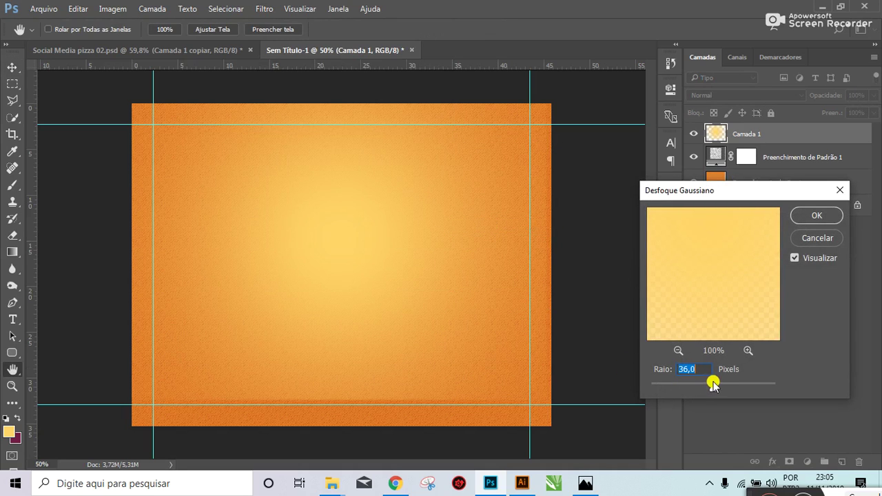
pyautogui.click(799, 219)
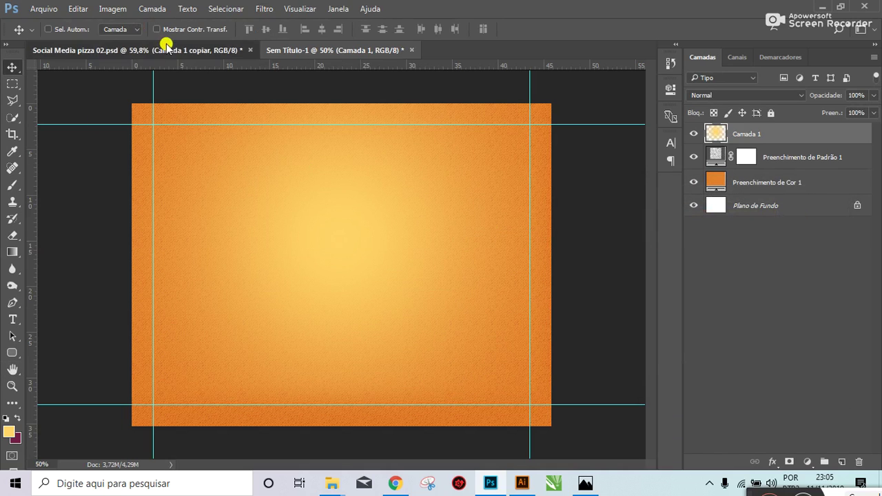
# Step: Compare with the pizza reference design, then return to the untitled orange document
pyautogui.click(193, 49)
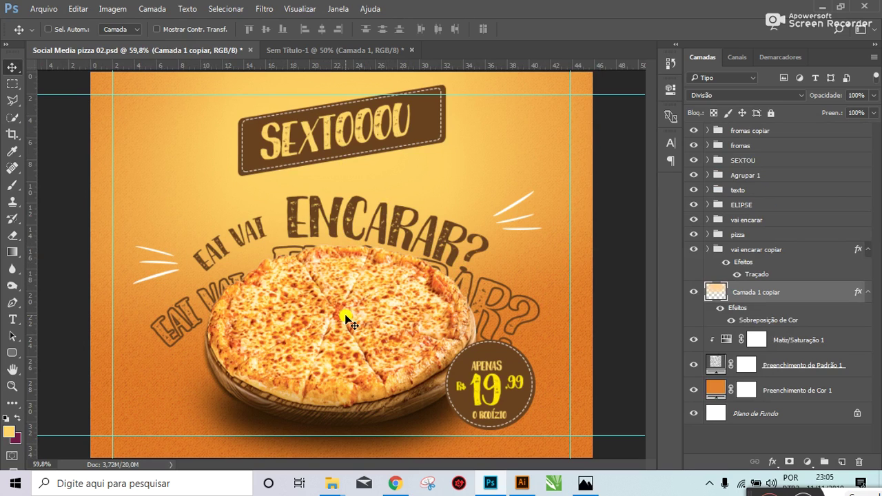
pyautogui.click(289, 50)
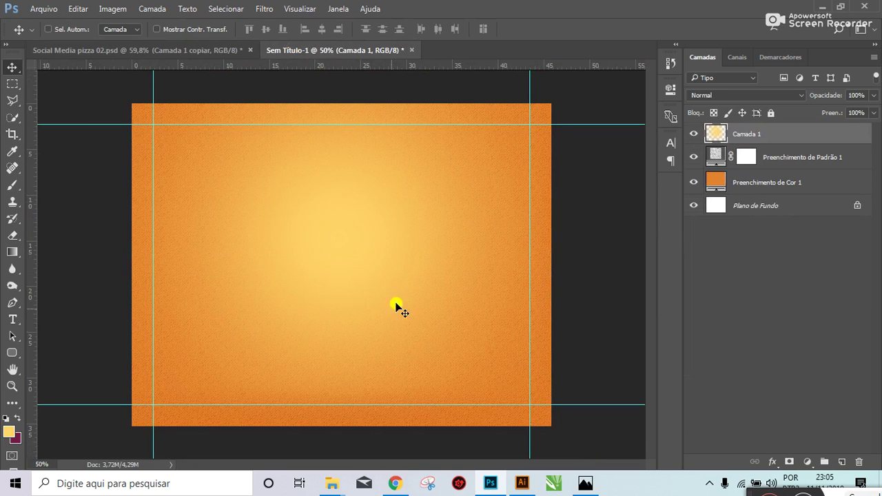
pyautogui.click(43, 9)
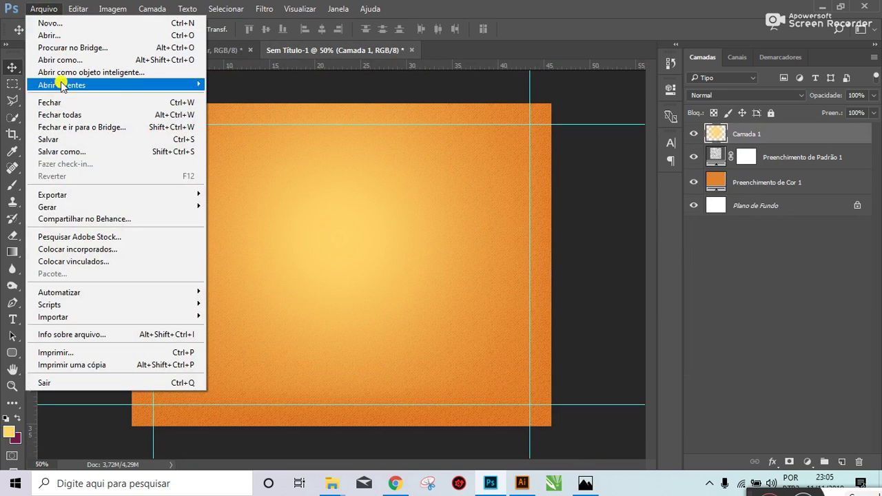
# Step: Place the Download-Cheese-Pizza-PNG-Clipart image from Downloads as an embedded layer
pyautogui.click(94, 249)
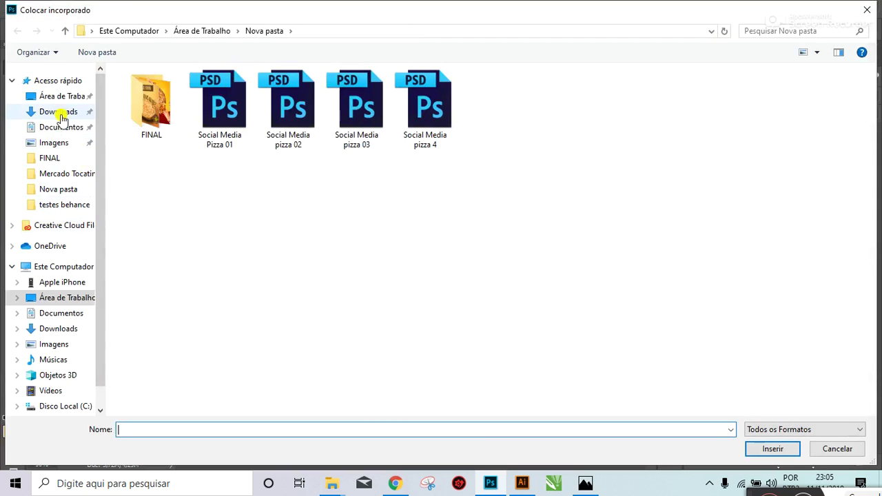
pyautogui.click(59, 111)
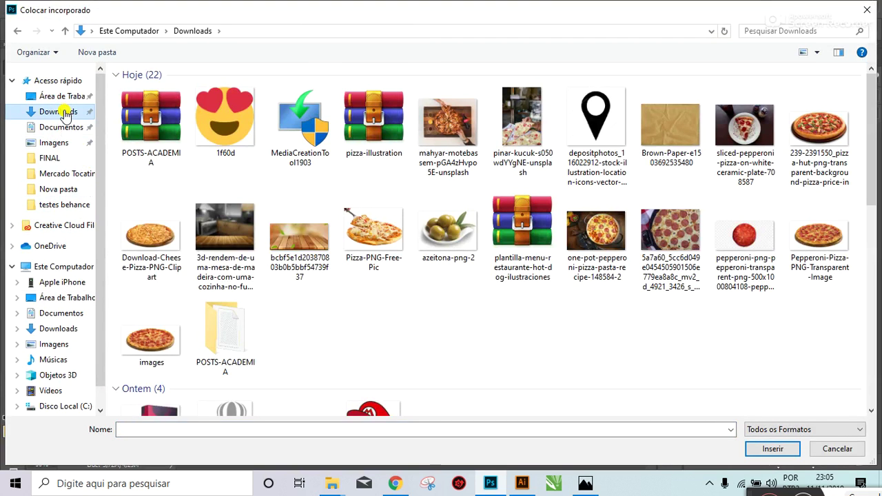
pyautogui.click(153, 234)
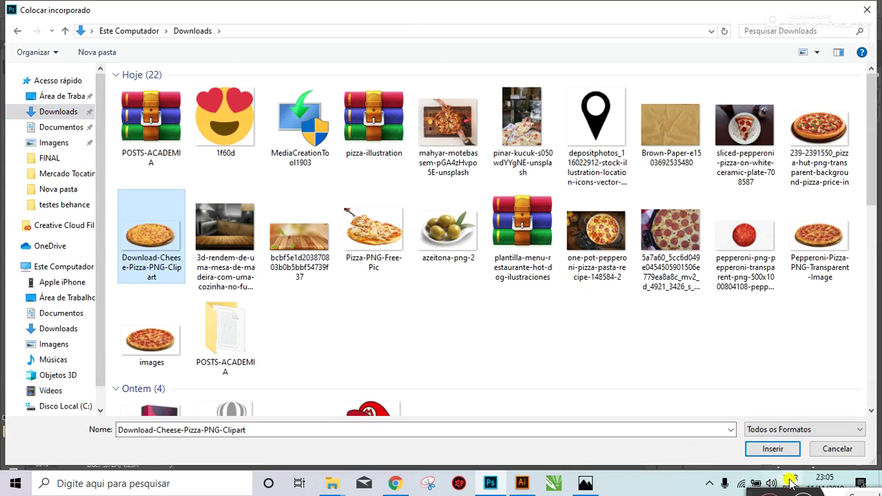
pyautogui.click(772, 448)
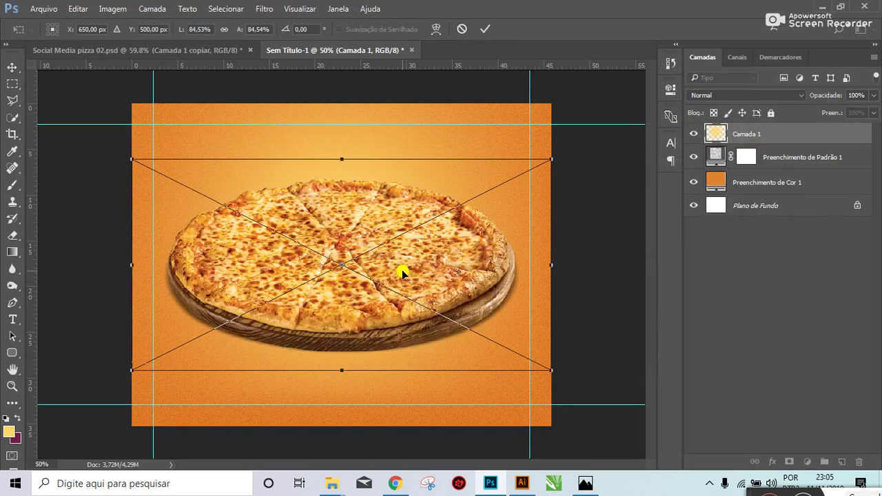
pyautogui.press('Return')
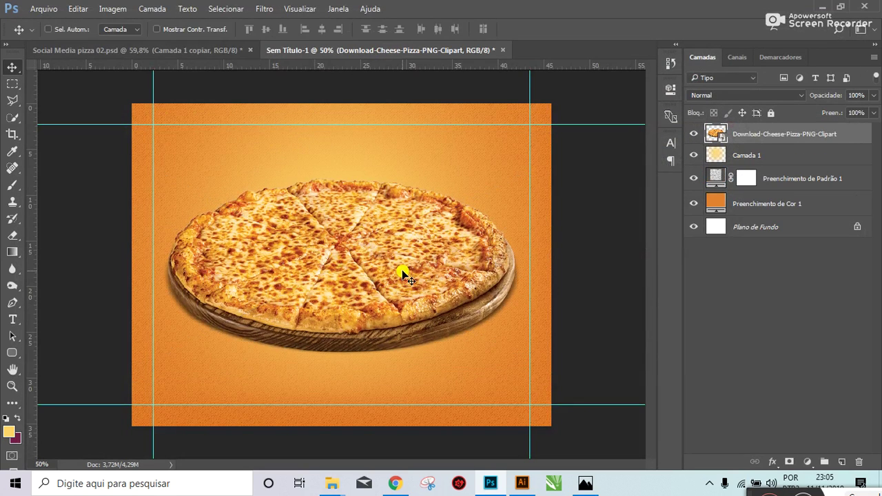
# Step: Scale the pizza down to about 65% and move it toward the canvas centre
pyautogui.click(49, 29)
pyautogui.hotkey('ctrl', 't')
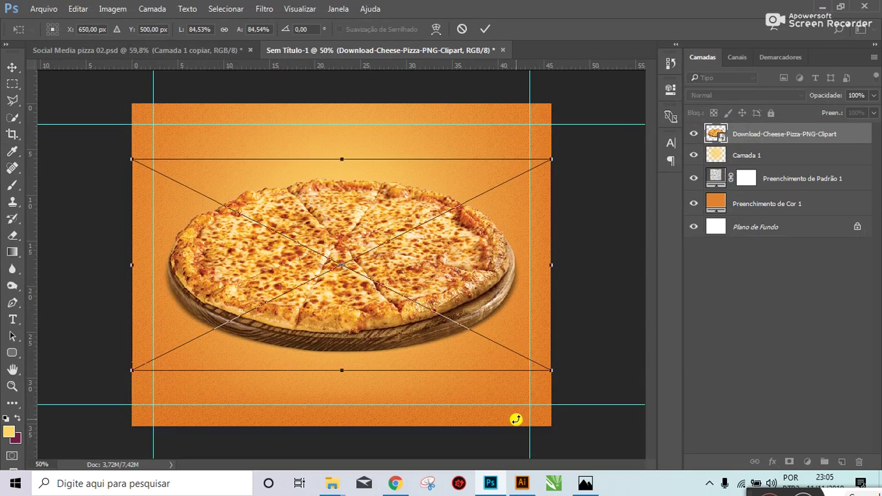
pyautogui.moveTo(544, 376); pyautogui.dragTo(459, 311)
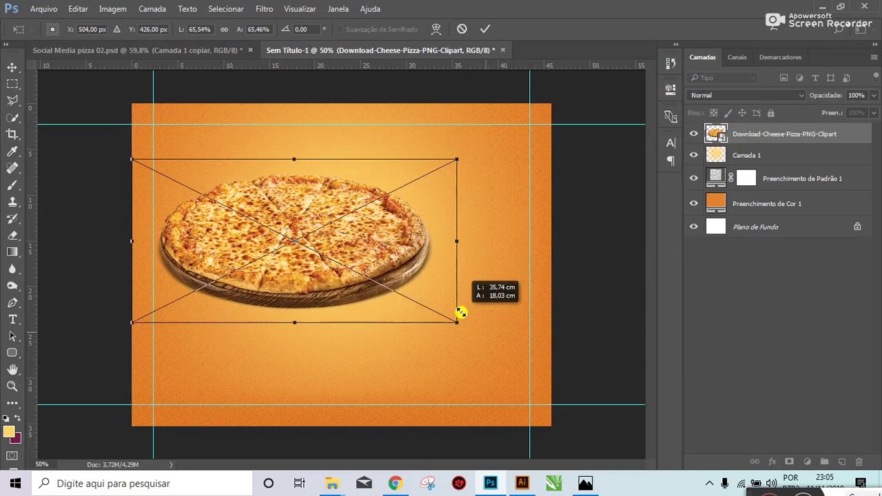
pyautogui.press('Return')
pyautogui.moveTo(305, 255)
pyautogui.mouseDown()
pyautogui.moveTo(367, 266)
pyautogui.moveTo(354, 264)
pyautogui.mouseUp()
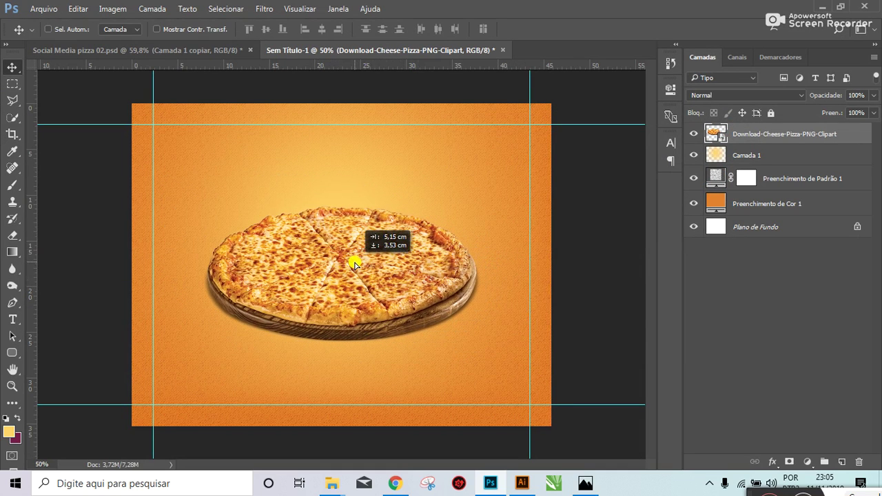
pyautogui.click(174, 49)
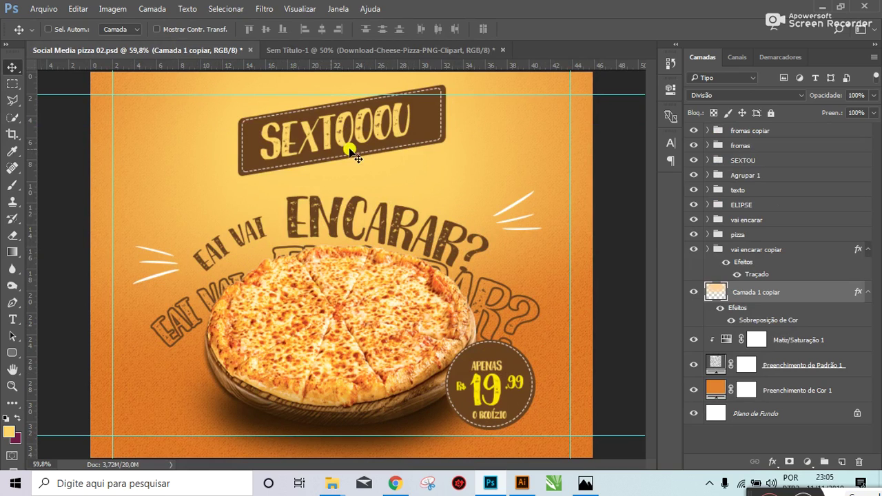
pyautogui.click(338, 54)
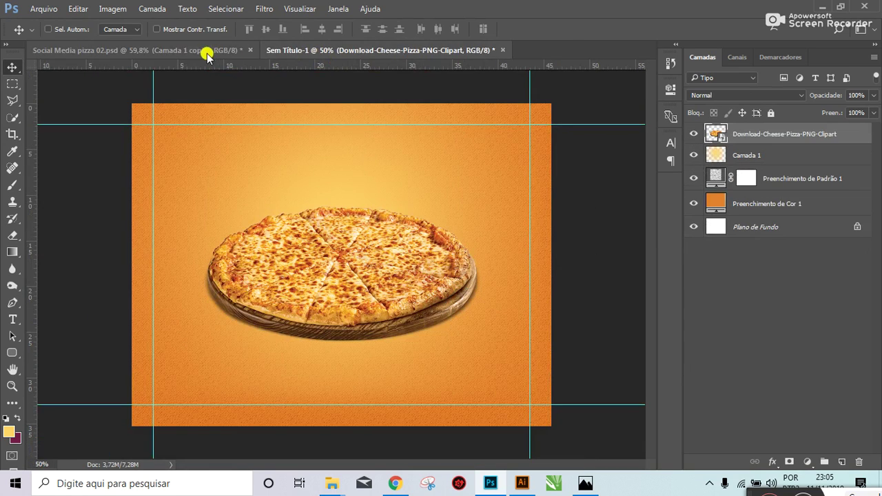
pyautogui.click(207, 52)
pyautogui.click(305, 50)
pyautogui.click(191, 53)
pyautogui.click(314, 52)
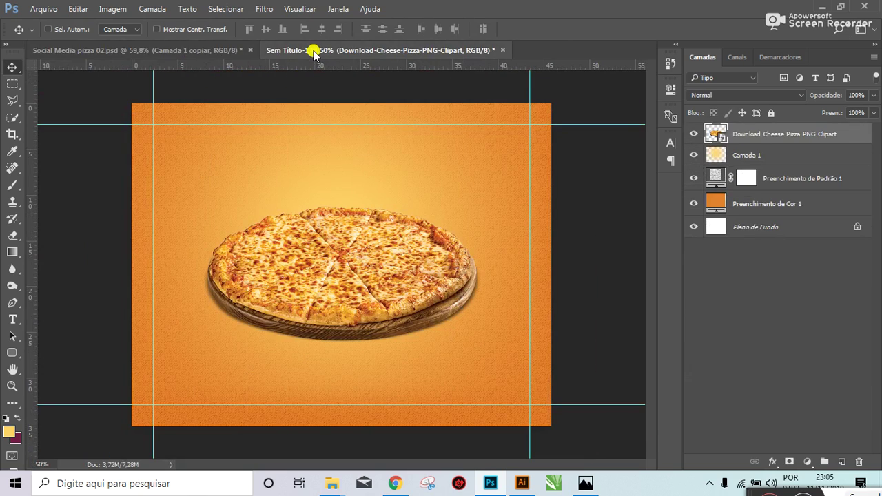
pyautogui.click(205, 48)
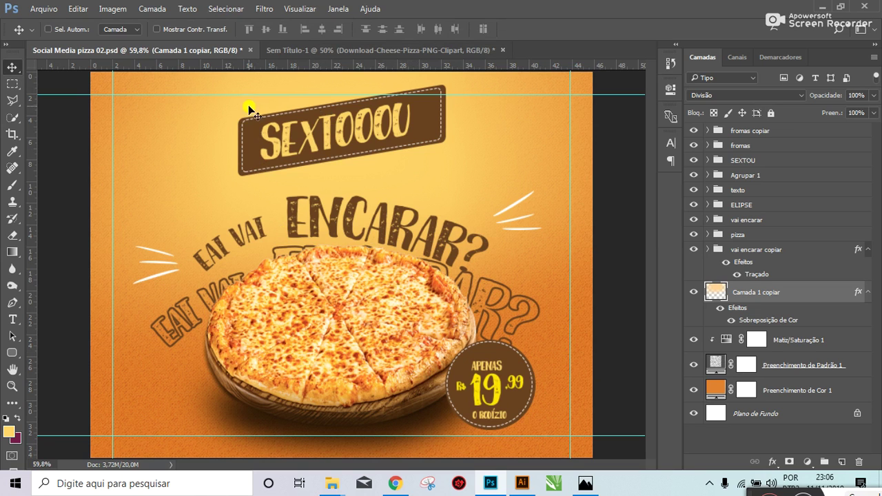
pyautogui.click(296, 50)
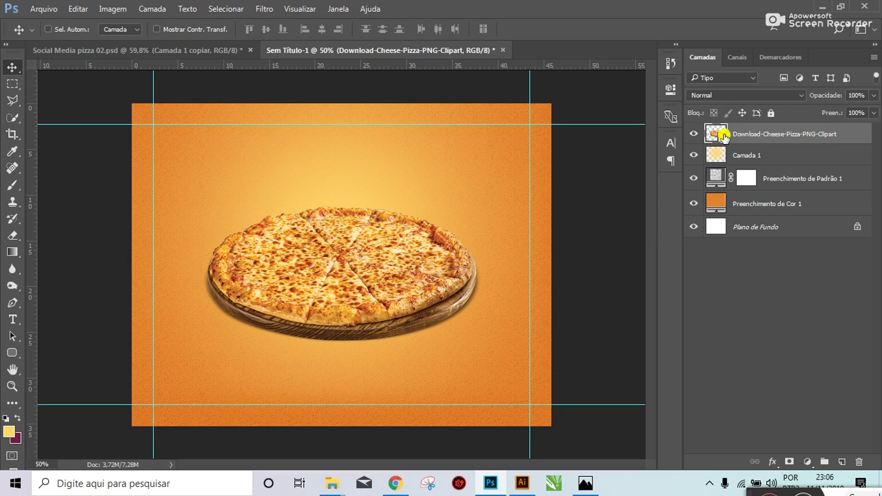
# Step: Apply Rasterizar Camada to the pizza layer, then Converter em objeto inteligente
pyautogui.rightClick(748, 141)
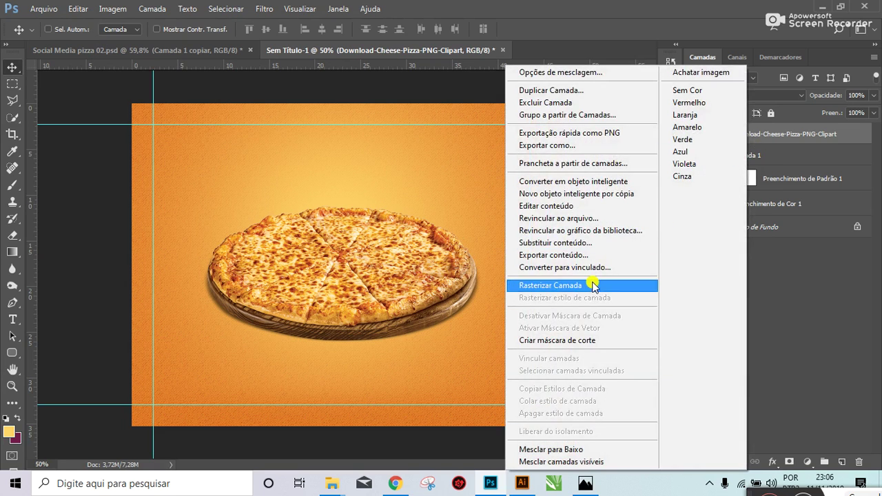
pyautogui.click(536, 282)
pyautogui.rightClick(752, 139)
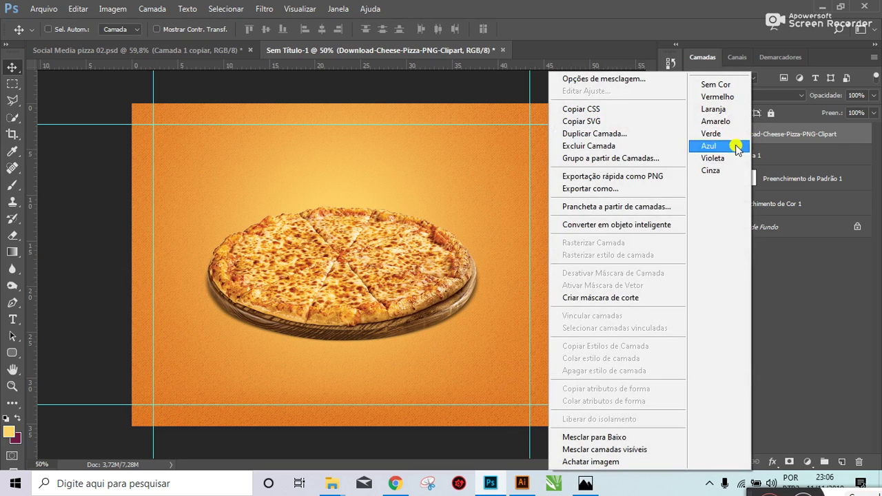
pyautogui.click(685, 226)
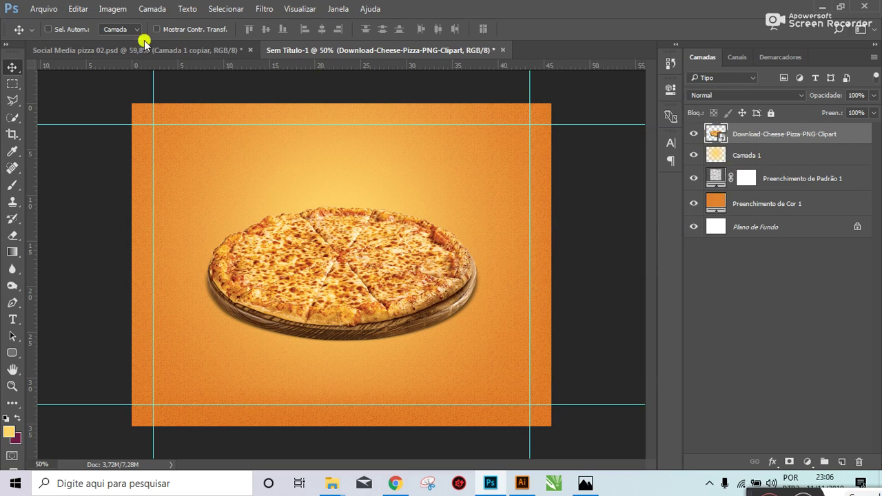
pyautogui.click(76, 10)
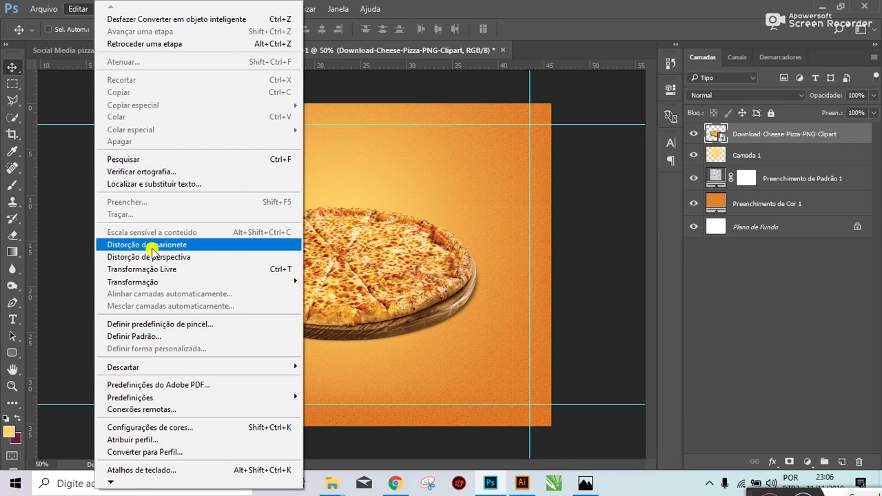
pyautogui.click(83, 8)
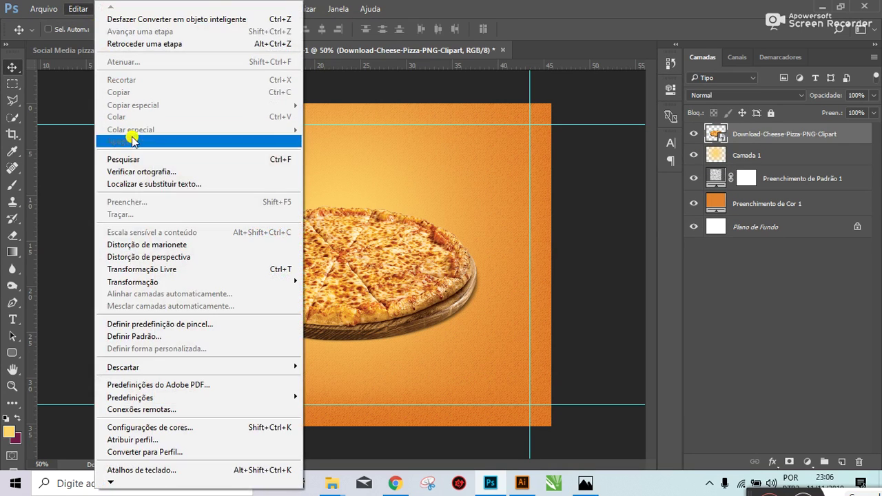
pyautogui.click(153, 256)
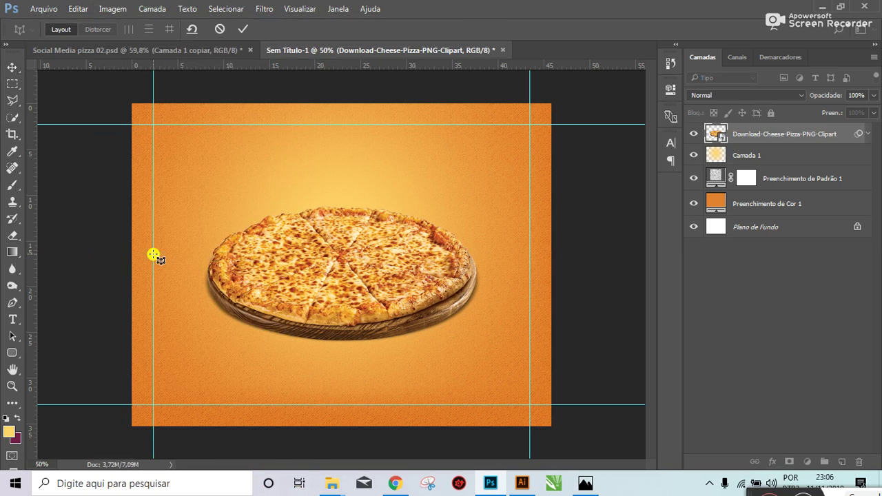
pyautogui.moveTo(181, 147); pyautogui.dragTo(513, 368)
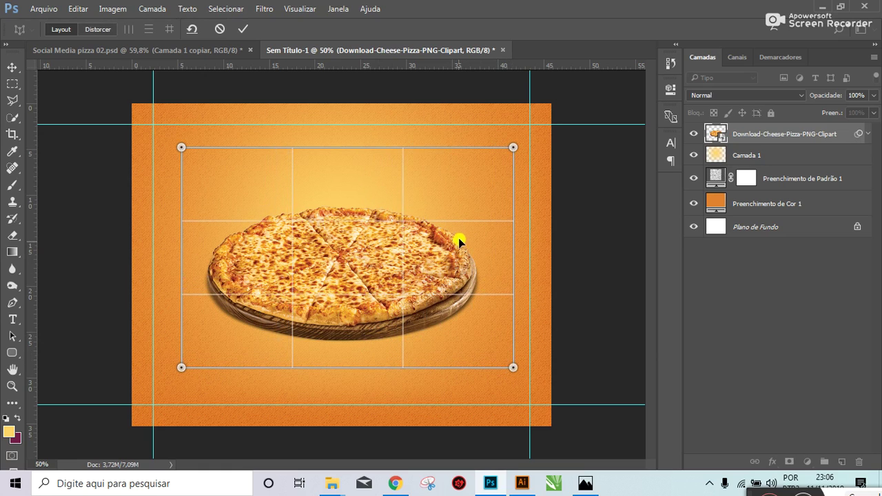
pyautogui.moveTo(513, 149); pyautogui.dragTo(460, 165)
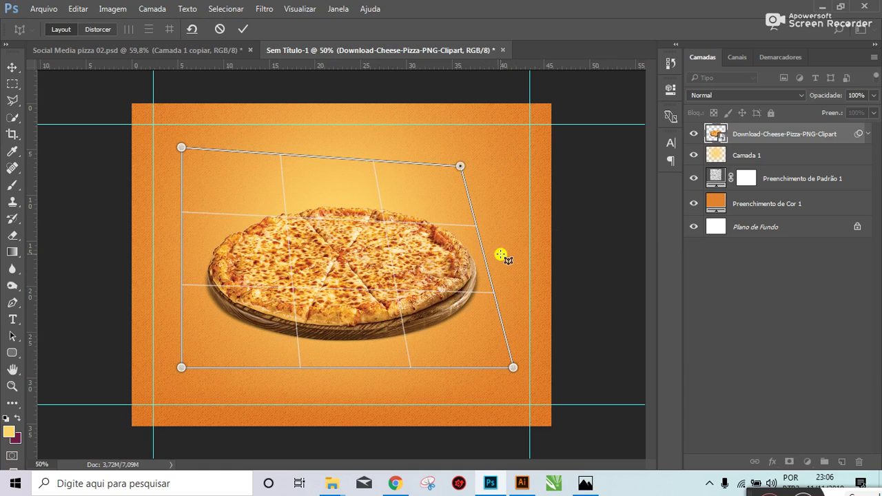
pyautogui.press('w')
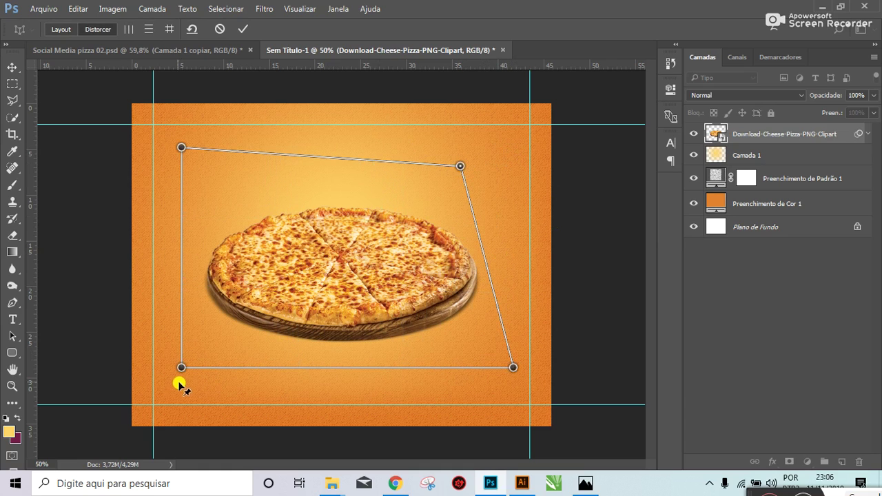
pyautogui.moveTo(181, 370)
pyautogui.mouseDown()
pyautogui.moveTo(218, 335)
pyautogui.moveTo(169, 405)
pyautogui.mouseUp()
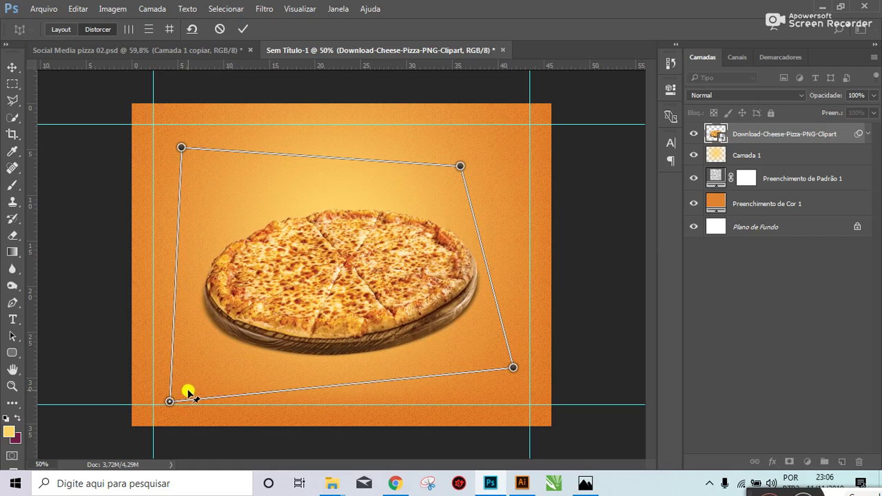
pyautogui.click(143, 51)
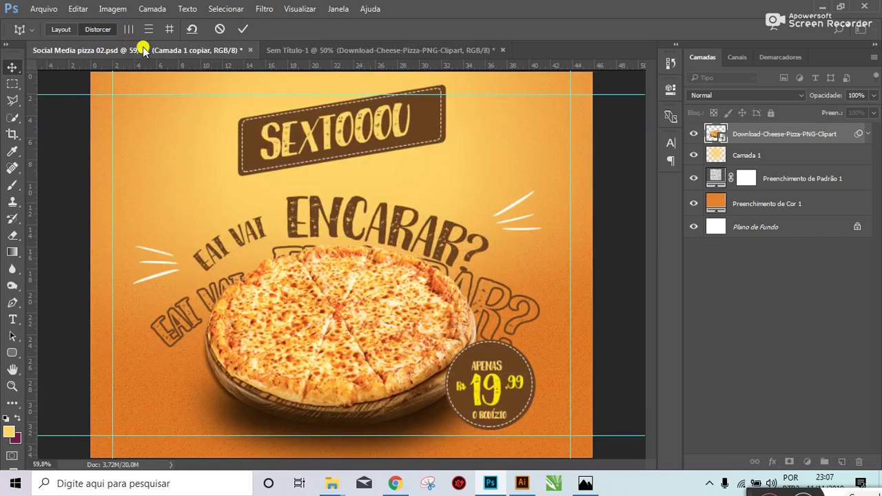
pyautogui.click(319, 51)
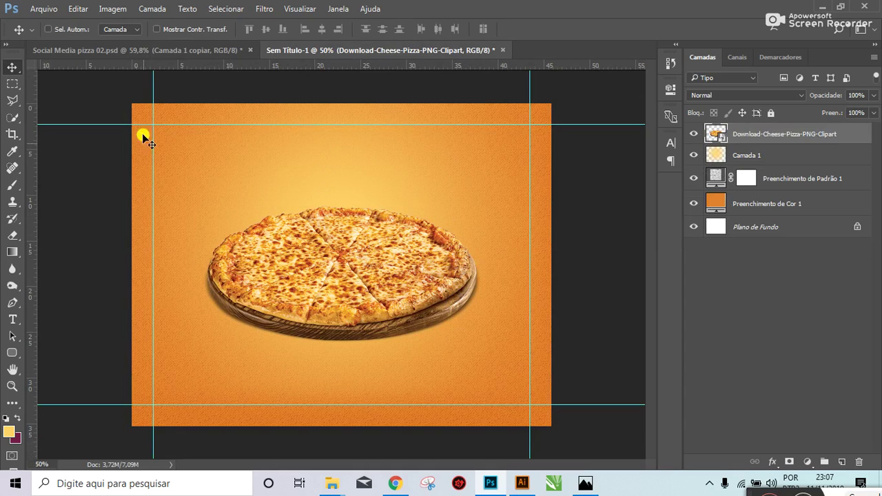
# Step: Start a Perspective Warp and lay out the warp plane around the pizza
pyautogui.click(76, 8)
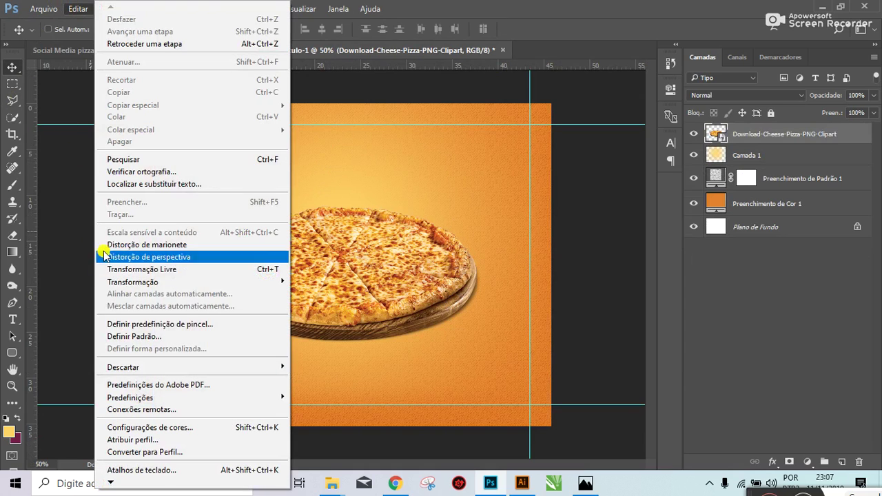
pyautogui.click(166, 257)
pyautogui.moveTo(186, 162); pyautogui.dragTo(522, 373)
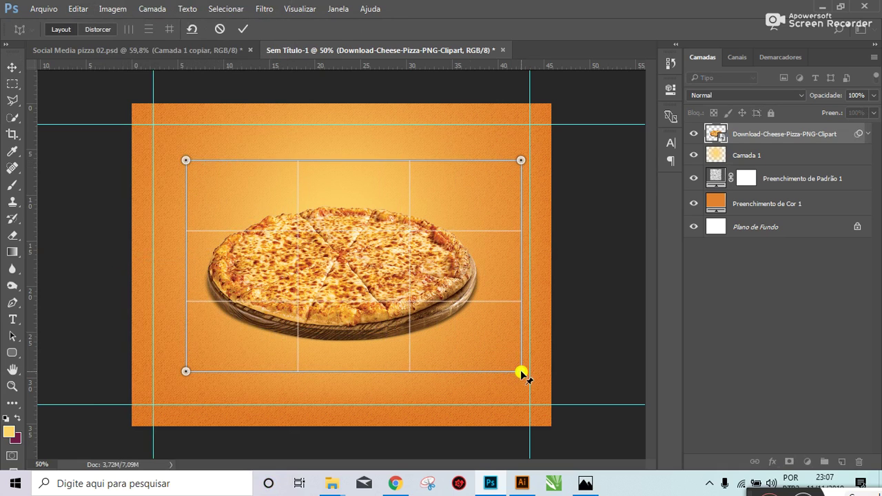
pyautogui.click(100, 29)
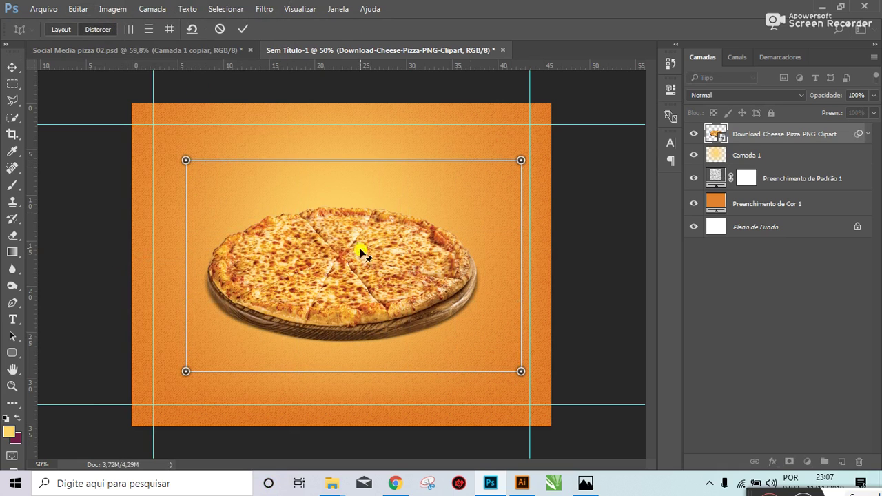
# Step: Drag the warp corners to tilt the pizza, commit, and view the reference poster
pyautogui.moveTo(187, 372)
pyautogui.mouseDown()
pyautogui.moveTo(216, 351)
pyautogui.moveTo(217, 334)
pyautogui.mouseUp()
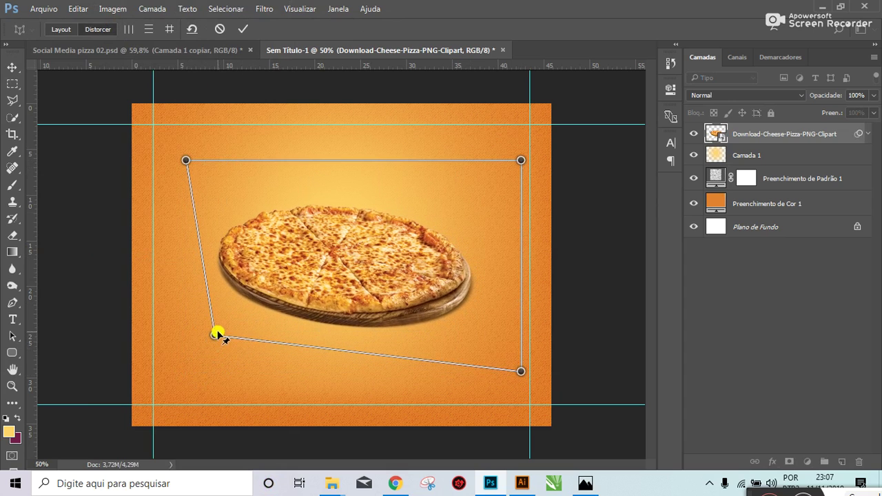
pyautogui.moveTo(520, 373)
pyautogui.mouseDown()
pyautogui.moveTo(489, 425)
pyautogui.moveTo(488, 366)
pyautogui.mouseUp()
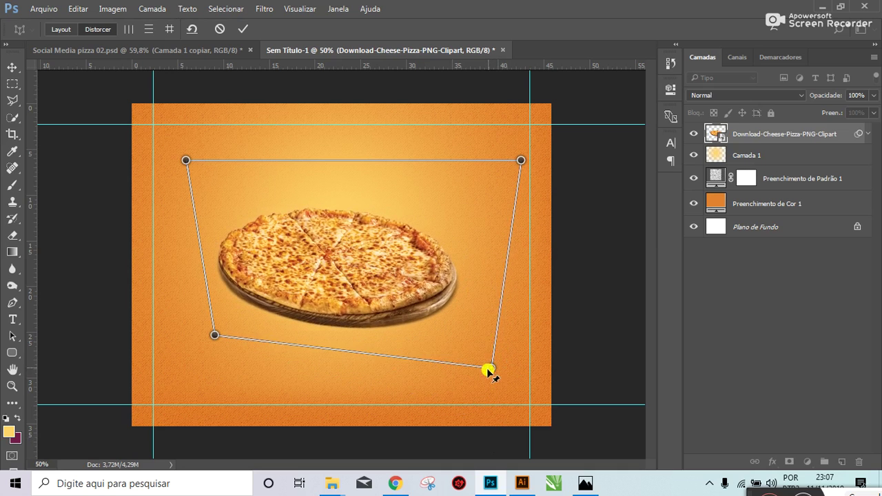
pyautogui.hotkey('ctrl', 'z')
pyautogui.moveTo(520, 159); pyautogui.dragTo(528, 141)
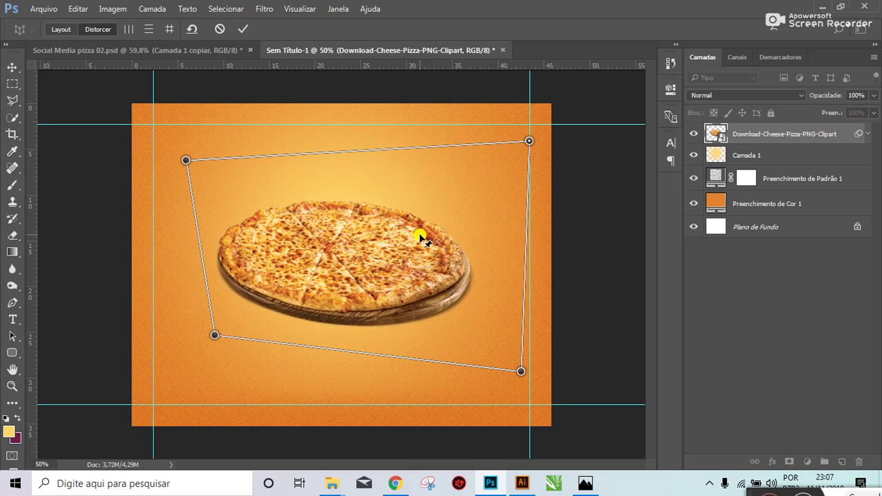
pyautogui.moveTo(185, 160); pyautogui.dragTo(212, 168)
pyautogui.hotkey('ctrl', 'z')
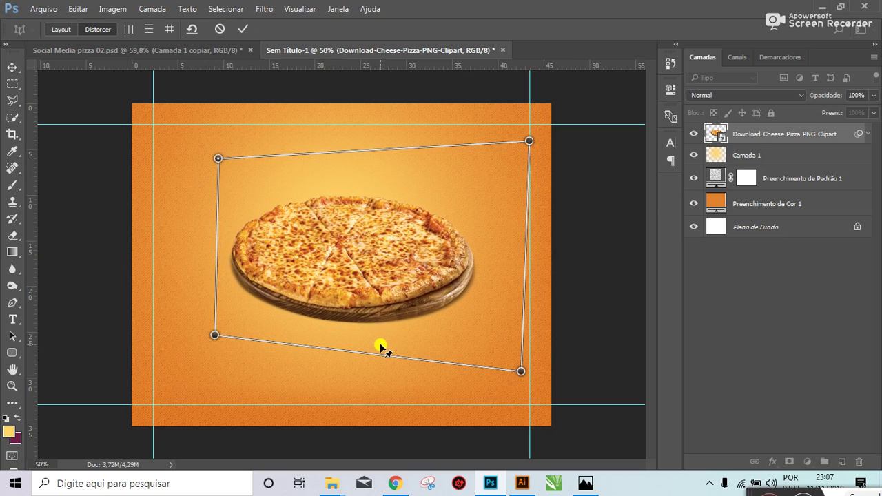
pyautogui.moveTo(520, 371)
pyautogui.mouseDown()
pyautogui.moveTo(443, 350)
pyautogui.moveTo(459, 357)
pyautogui.mouseUp()
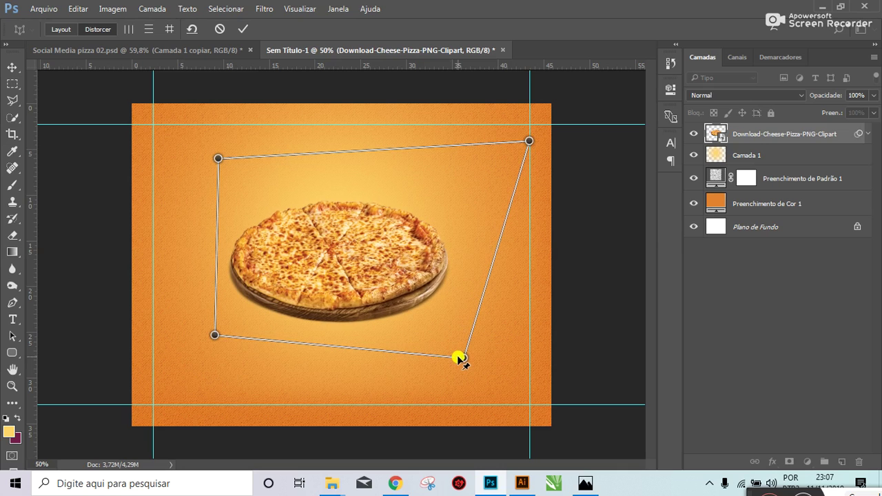
pyautogui.press('Return')
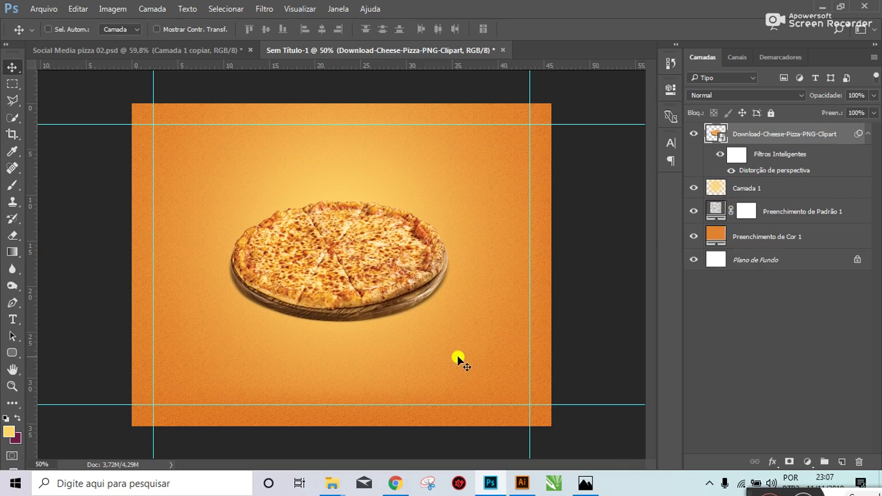
pyautogui.click(127, 51)
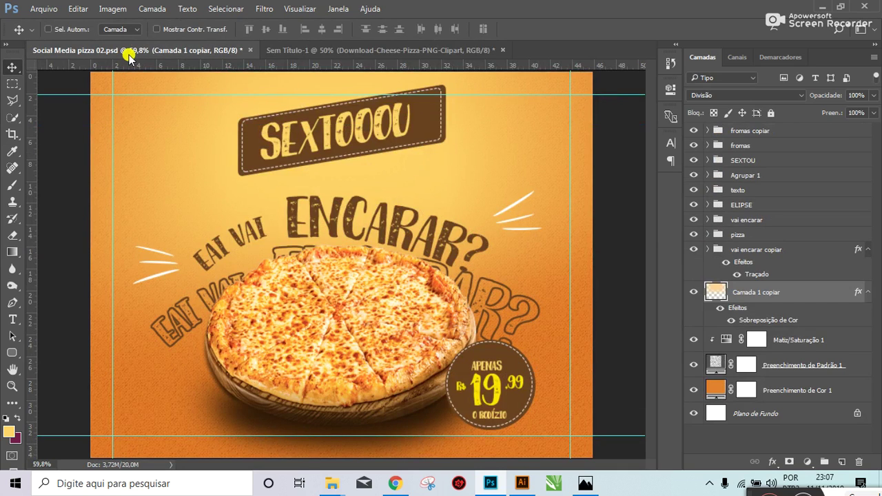
# Step: Enlarge the pizza to about 114% and move it down and right
pyautogui.click(315, 52)
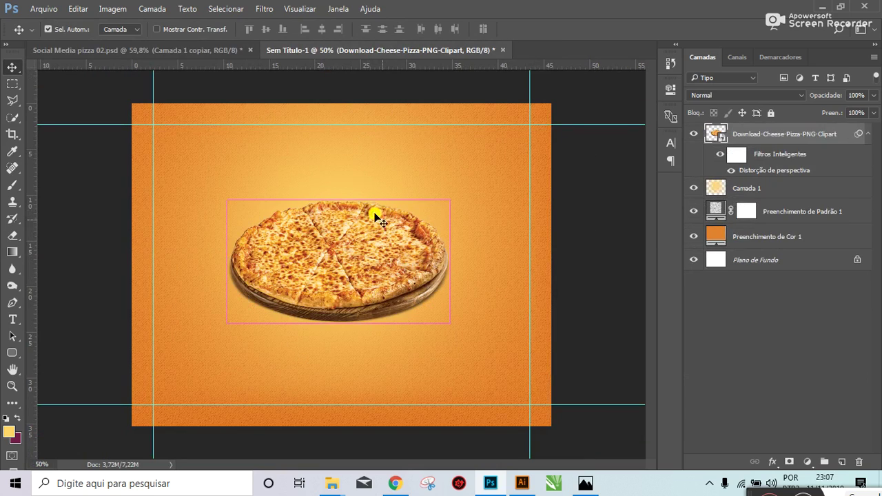
pyautogui.hotkey('ctrl', 't')
pyautogui.moveTo(207, 205); pyautogui.dragTo(167, 185)
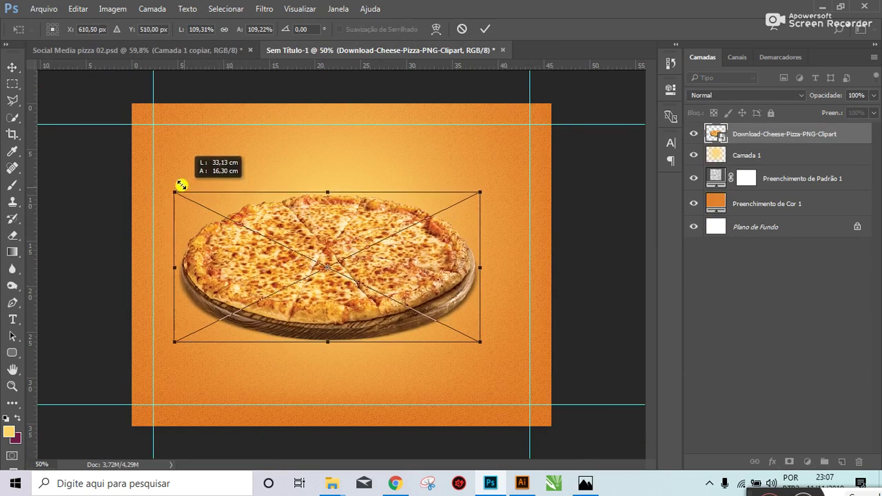
pyautogui.press('Return')
pyautogui.moveTo(355, 274); pyautogui.dragTo(386, 315)
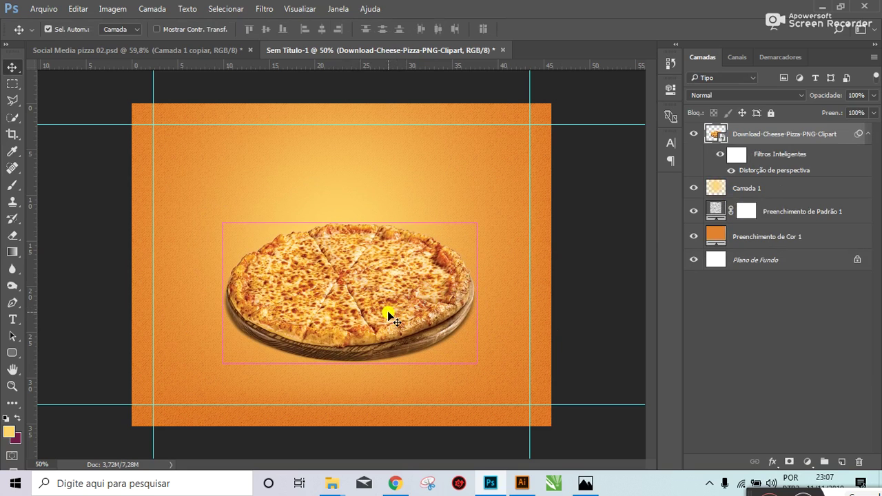
# Step: Pull the pizza's top-right corner into perspective and nudge it right
pyautogui.hotkey('ctrl', 't')
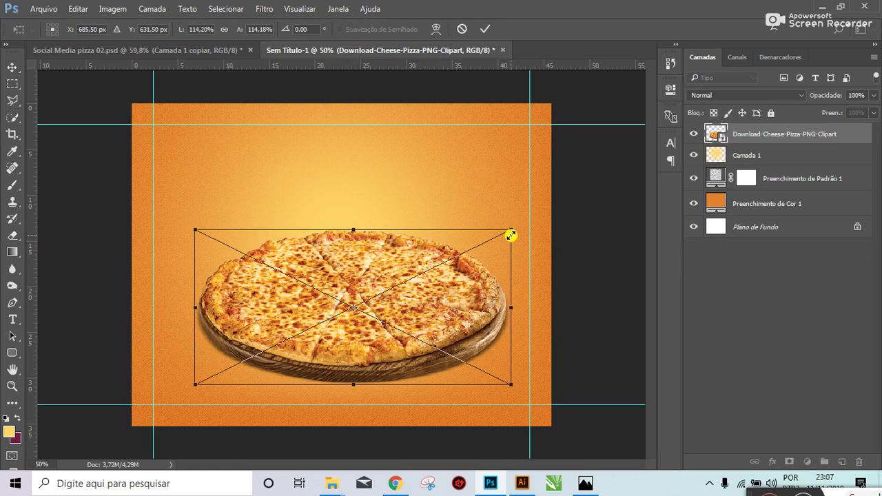
pyautogui.moveTo(513, 233); pyautogui.dragTo(527, 199)
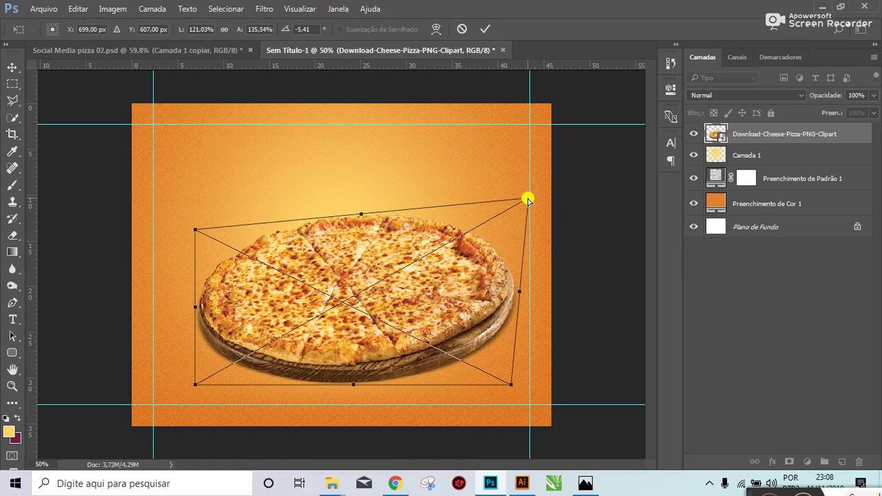
pyautogui.press('Return')
pyautogui.moveTo(438, 322); pyautogui.dragTo(463, 323)
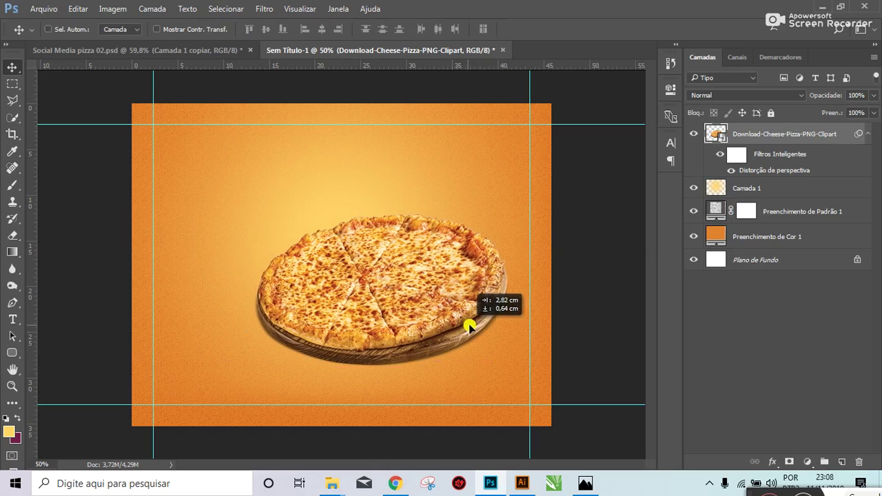
pyautogui.hotkey('ctrl', 't')
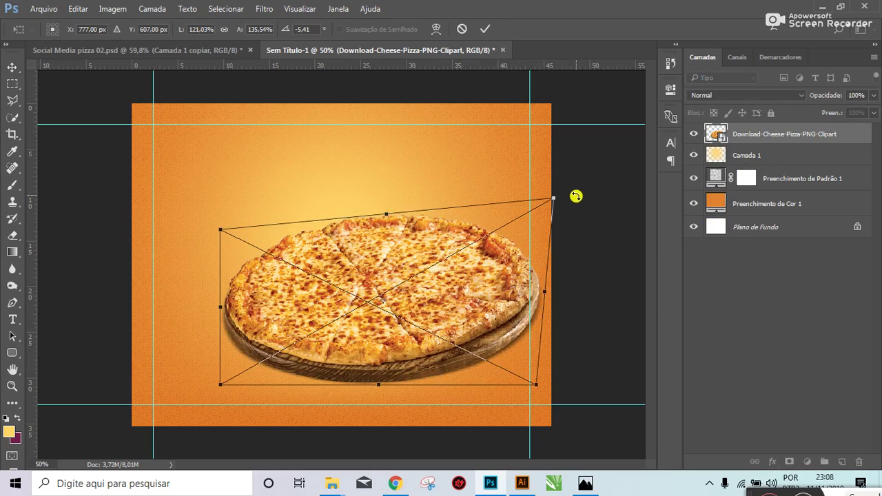
pyautogui.moveTo(553, 197); pyautogui.dragTo(532, 166)
pyautogui.press('Return')
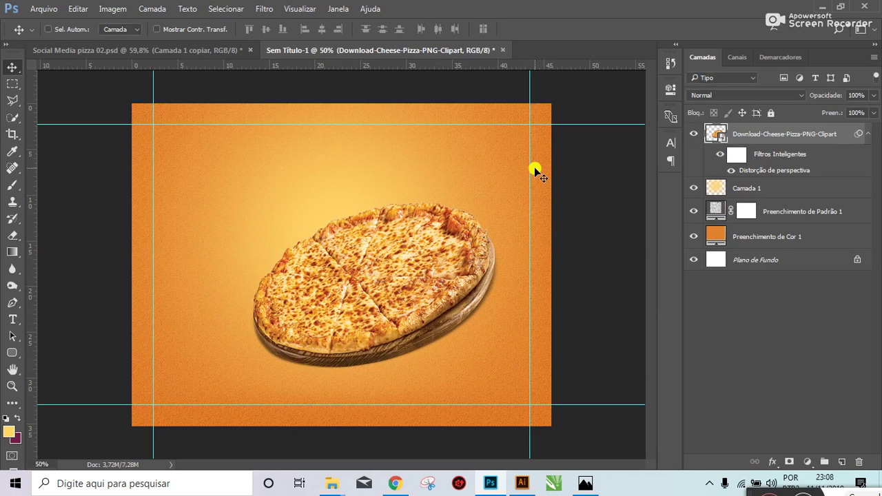
# Step: Rotate the pizza about -4.8° and shift it left and slightly up
pyautogui.hotkey('ctrl', 't')
pyautogui.moveTo(544, 162)
pyautogui.mouseDown()
pyautogui.moveTo(560, 173)
pyautogui.moveTo(566, 212)
pyautogui.mouseUp()
pyautogui.press('Return')
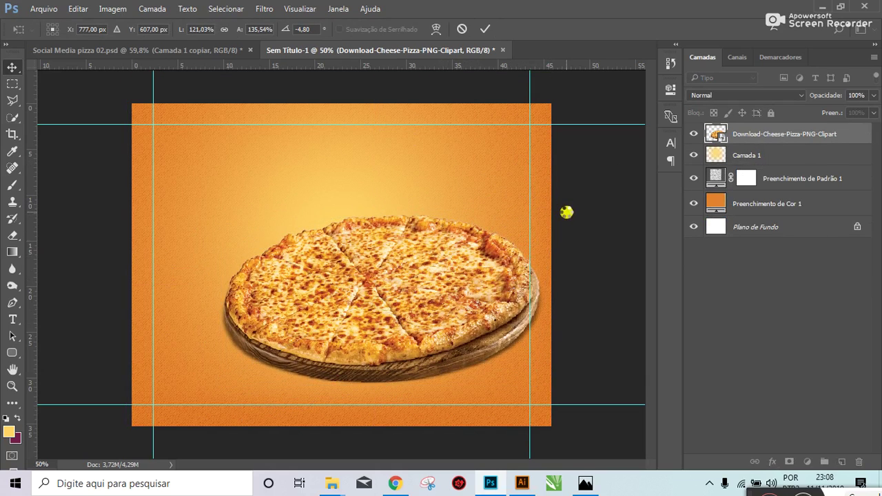
pyautogui.hotkey('ctrl', 't')
pyautogui.moveTo(544, 208)
pyautogui.mouseDown()
pyautogui.moveTo(552, 203)
pyautogui.moveTo(577, 228)
pyautogui.mouseUp()
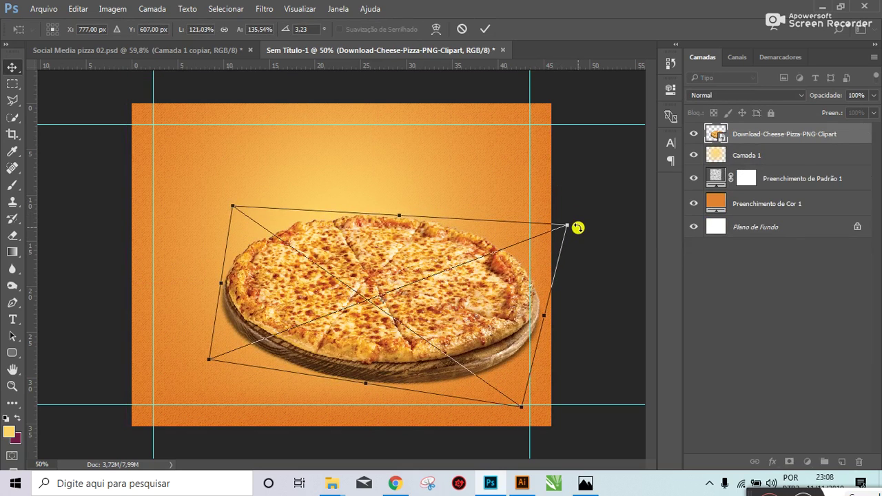
pyautogui.press('Escape')
pyautogui.moveTo(473, 307); pyautogui.dragTo(428, 294)
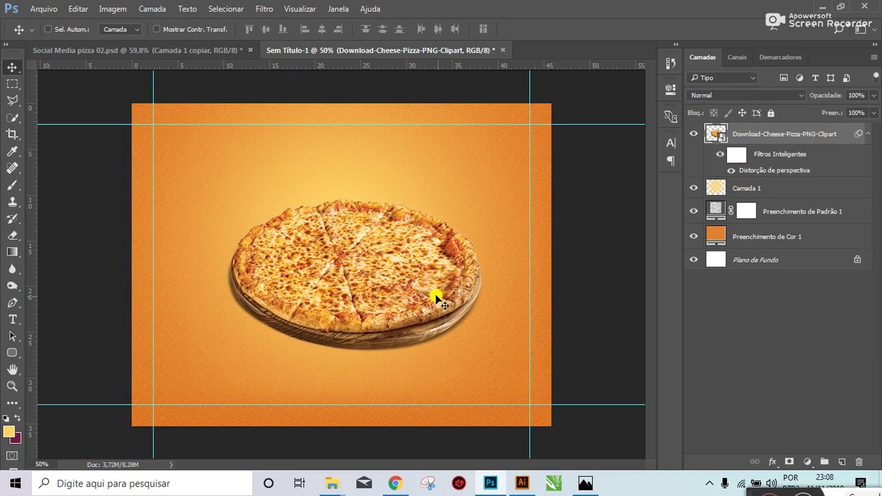
# Step: Rotate the pizza to 0.72°, refine its bottom-right perspective, and settle it centrally
pyautogui.hotkey('ctrl', 't')
pyautogui.moveTo(535, 350); pyautogui.dragTo(543, 343)
pyautogui.press('Return')
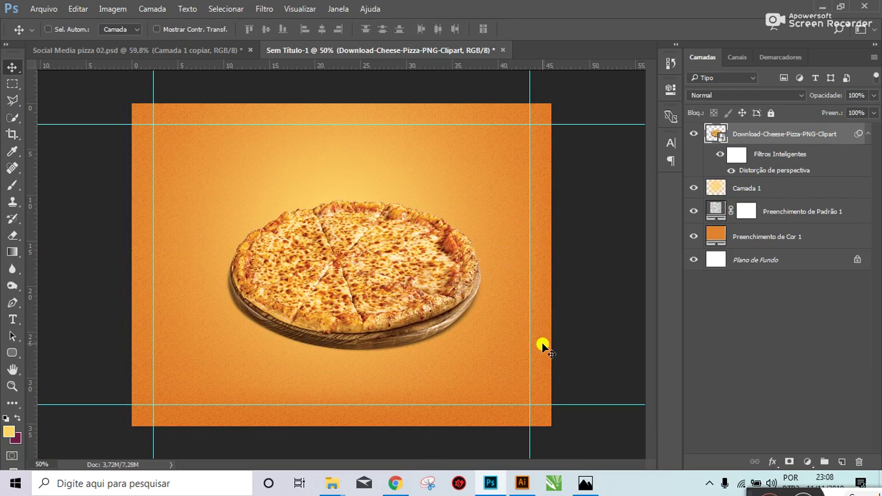
pyautogui.hotkey('ctrl', 't')
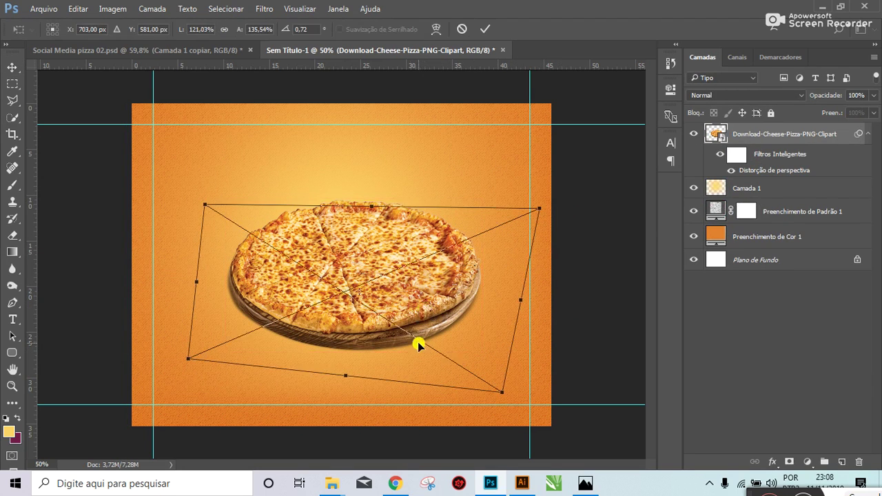
pyautogui.moveTo(517, 392)
pyautogui.mouseDown()
pyautogui.moveTo(517, 404)
pyautogui.moveTo(507, 403)
pyautogui.mouseUp()
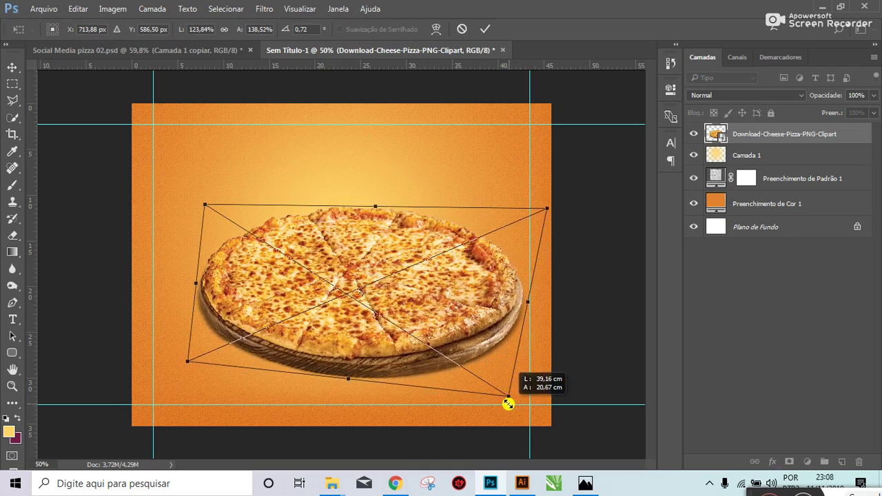
pyautogui.press('Return')
pyautogui.moveTo(429, 305); pyautogui.dragTo(430, 295)
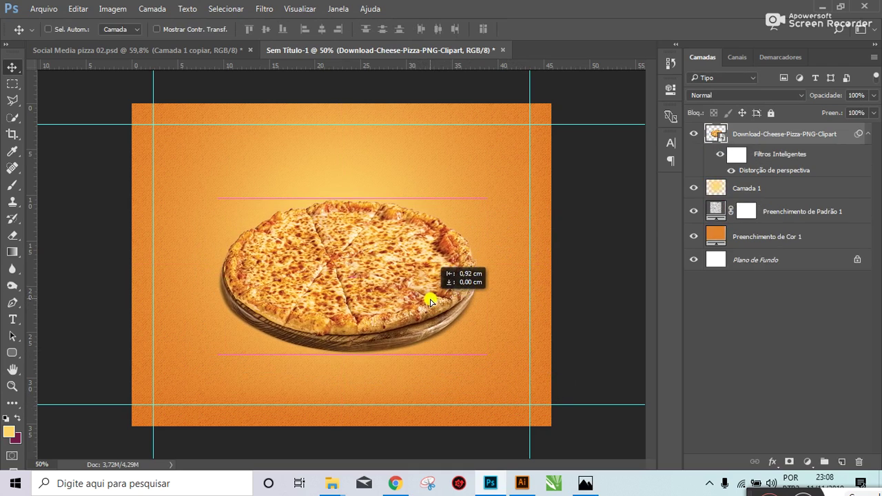
pyautogui.moveTo(431, 295); pyautogui.dragTo(423, 305)
# Step: Compare with the Social Media pizza 02 design, then select Preenchimento de Padrão 1
pyautogui.click(110, 47)
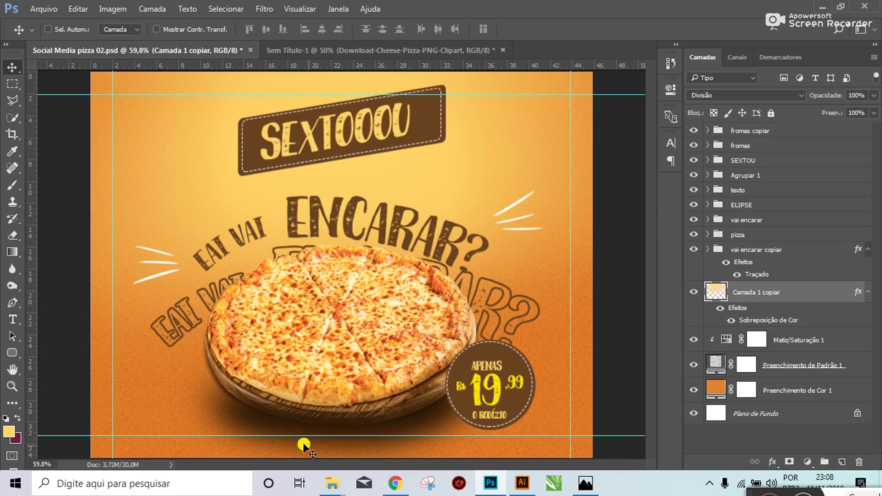
pyautogui.click(312, 51)
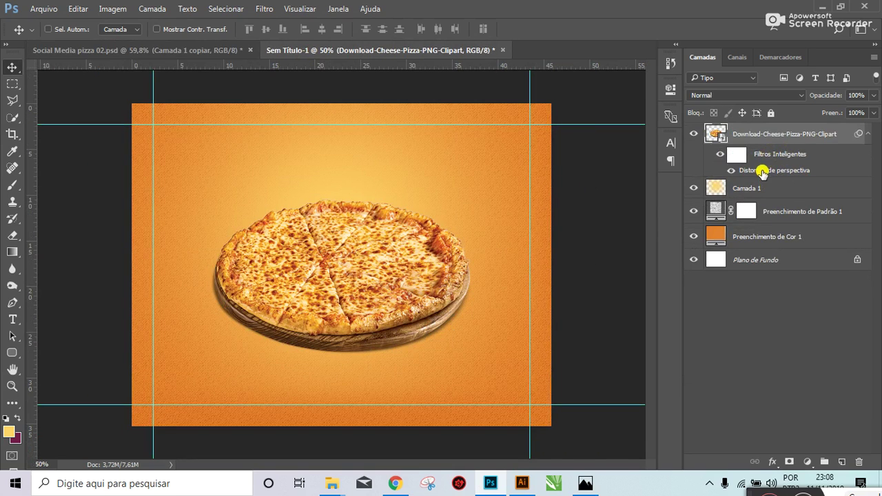
pyautogui.click(774, 203)
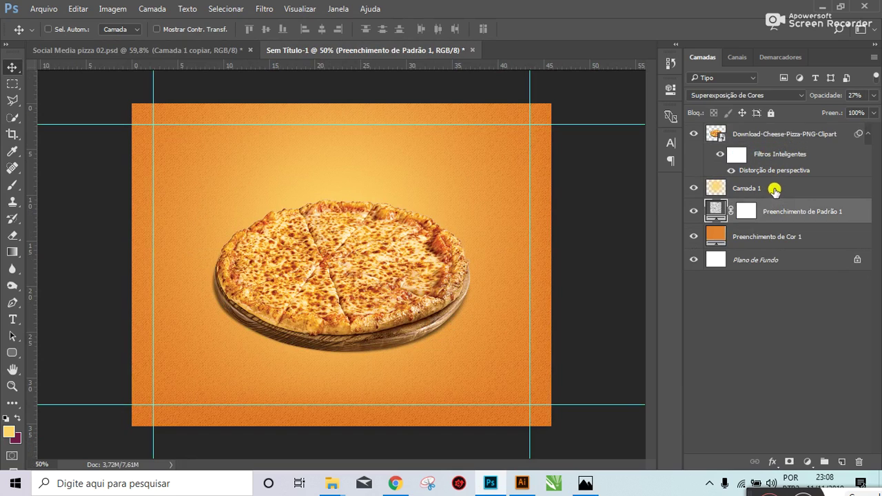
# Step: Add a new Camada 2 layer above Camada 1 and choose the Brush tool
pyautogui.click(774, 189)
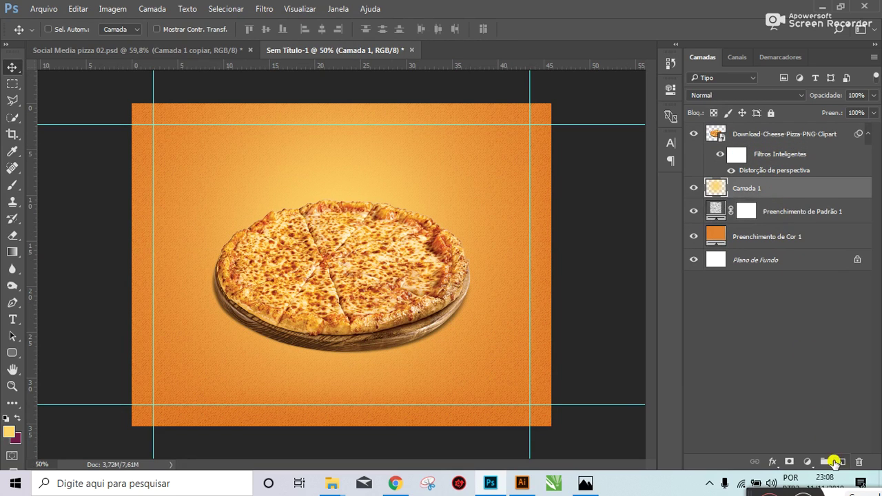
pyautogui.click(842, 463)
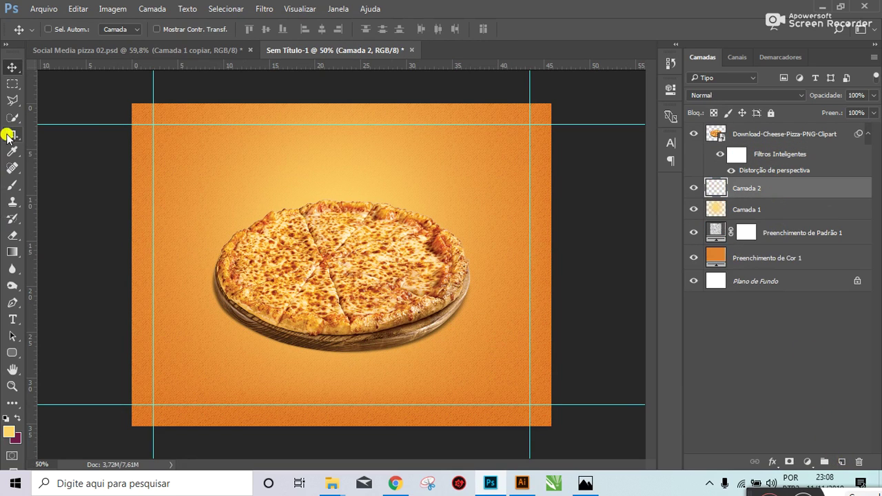
pyautogui.click(12, 184)
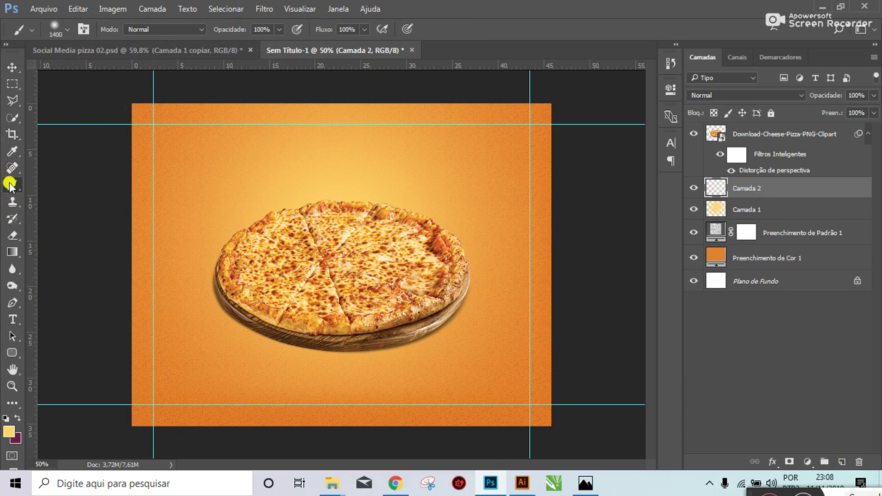
# Step: Size the brush to about 150 and paint a dark shadow along the plate's lower-left edge
pyautogui.press('[')
pyautogui.press('[')
pyautogui.press('[')
pyautogui.press('[')
pyautogui.press('[')
pyautogui.press('[')
pyautogui.press('[')
pyautogui.press('[')
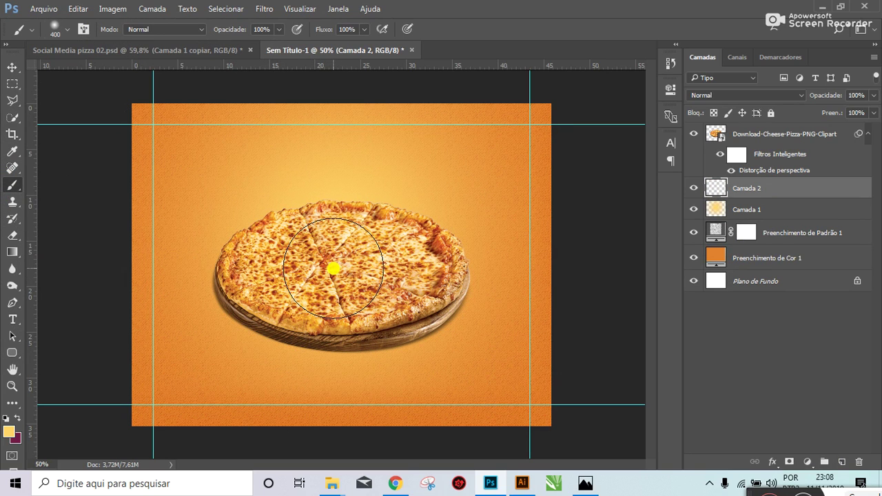
pyautogui.press(']')
pyautogui.press(']')
pyautogui.press(']')
pyautogui.press(']')
pyautogui.press(']')
pyautogui.press(']')
pyautogui.press(']')
pyautogui.press(']')
pyautogui.press(']')
pyautogui.press(']')
pyautogui.press('[')
pyautogui.press('[')
pyautogui.press('[')
pyautogui.press('[')
pyautogui.press('[')
pyautogui.press('[')
pyautogui.press('[')
pyautogui.press('[')
pyautogui.press('[')
pyautogui.press('[')
pyautogui.press('[')
pyautogui.press('[')
pyautogui.press('[')
pyautogui.press(']')
pyautogui.press(']')
pyautogui.press(']')
pyautogui.press(']')
pyautogui.press(']')
pyautogui.press(']')
pyautogui.press(']')
pyautogui.press('[')
pyautogui.press('[')
pyautogui.press('[')
pyautogui.press('[')
pyautogui.press('[')
pyautogui.press('[')
pyautogui.press('[')
pyautogui.press('[')
pyautogui.press('[')
pyautogui.press('[')
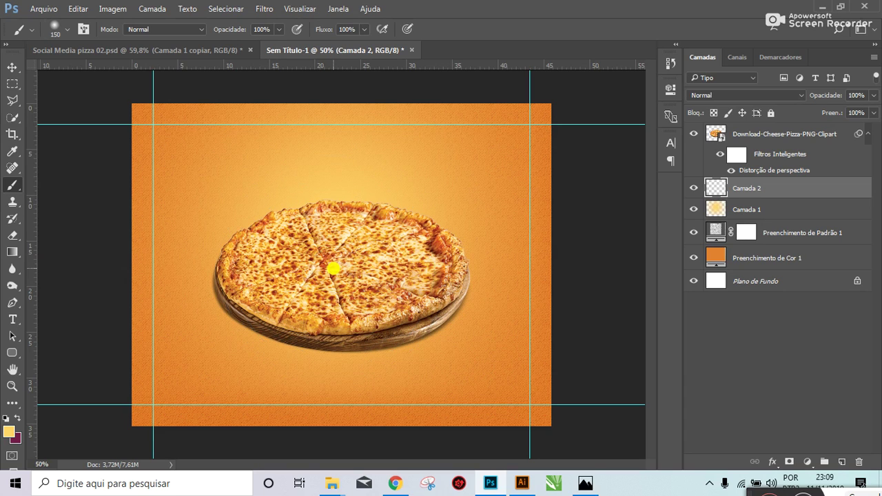
pyautogui.press(']')
pyautogui.press(']')
pyautogui.press(']')
pyautogui.press(']')
pyautogui.press(']')
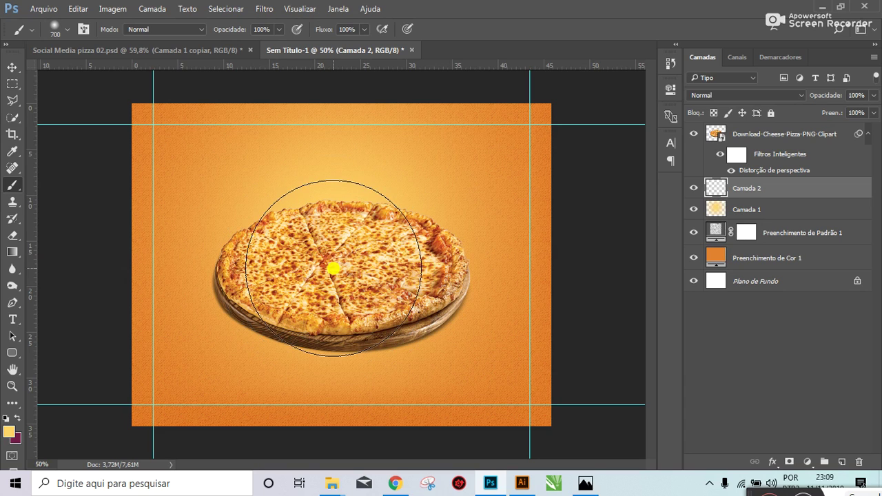
pyautogui.press('[')
pyautogui.press('[')
pyautogui.press('[')
pyautogui.press('[')
pyautogui.press('[')
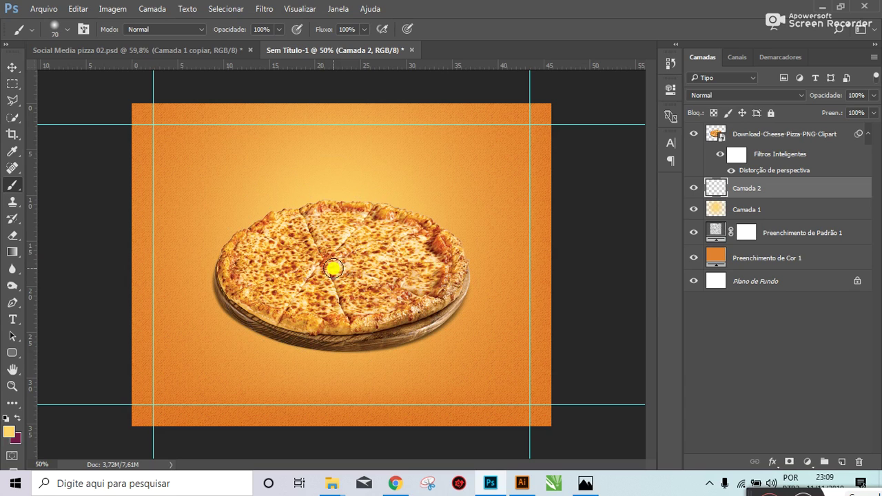
pyautogui.press(']')
pyautogui.press(']')
pyautogui.press(']')
pyautogui.press('[')
pyautogui.press('[')
pyautogui.press('[')
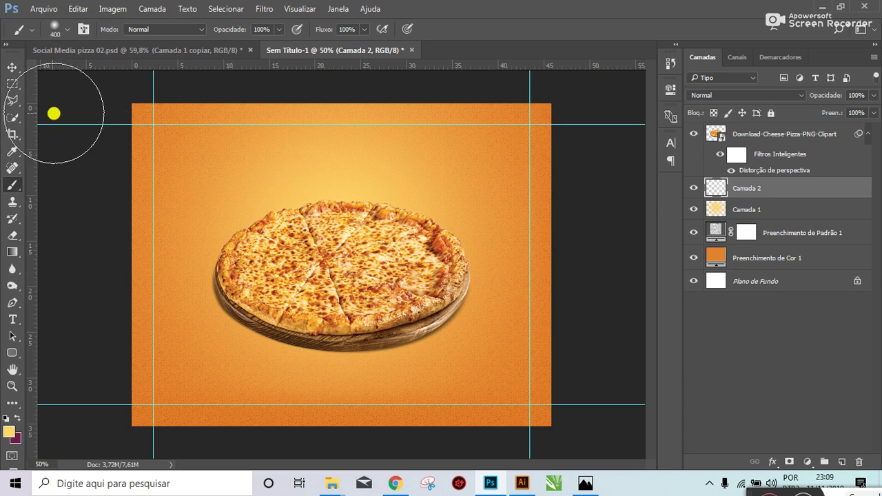
pyautogui.press('[')
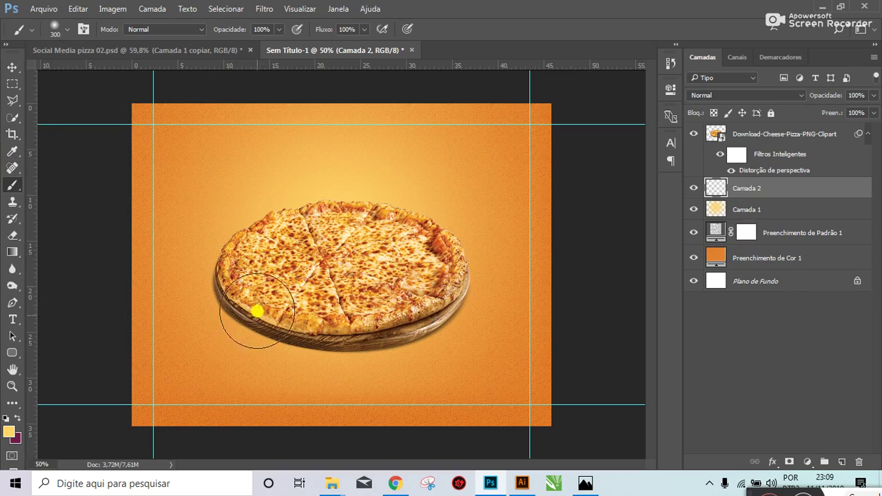
pyautogui.scroll(2, 247, 320)
pyautogui.scroll(1, 246, 318)
pyautogui.scroll(2, 246, 318)
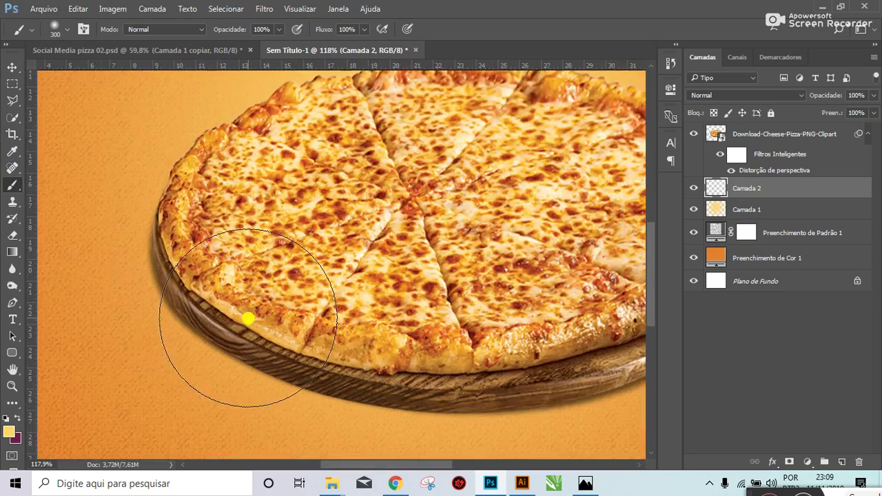
pyautogui.press('[')
pyautogui.press('[')
pyautogui.press('[')
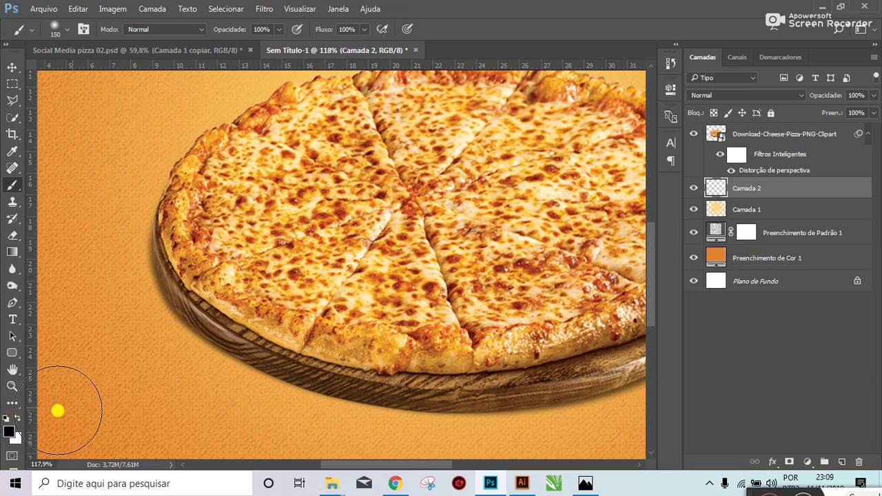
pyautogui.keyDown('alt'); pyautogui.scroll(-2, 234, 265); pyautogui.keyUp('alt')
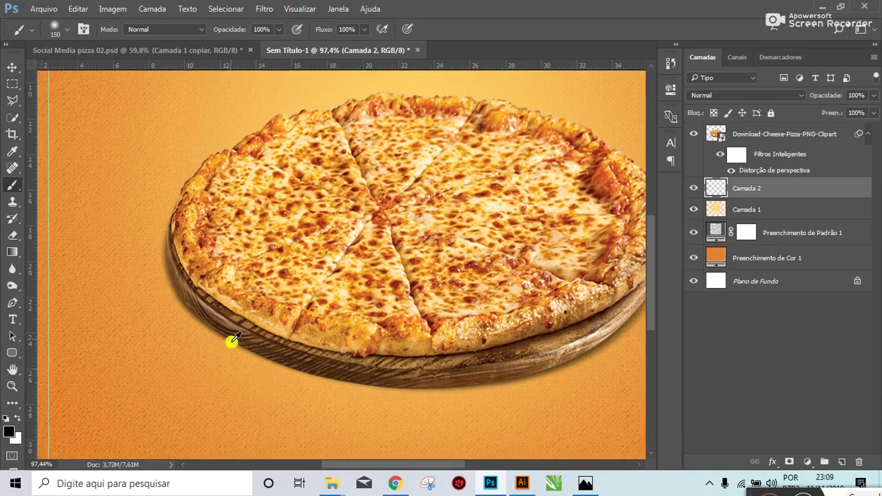
pyautogui.scroll(-2, 232, 337)
pyautogui.moveTo(202, 280)
pyautogui.mouseDown()
pyautogui.moveTo(304, 351)
pyautogui.moveTo(418, 364)
pyautogui.moveTo(519, 334)
pyautogui.moveTo(368, 366)
pyautogui.moveTo(252, 341)
pyautogui.moveTo(213, 302)
pyautogui.moveTo(275, 311)
pyautogui.mouseUp()
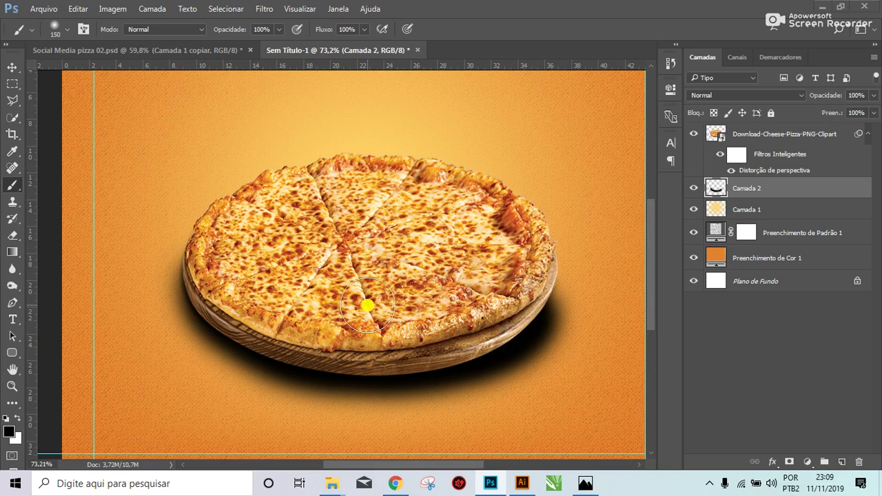
# Step: Check the reference pizza poster, return to Sem Título-1, and begin transforming the shadow
pyautogui.press('super')
pyautogui.press('super')
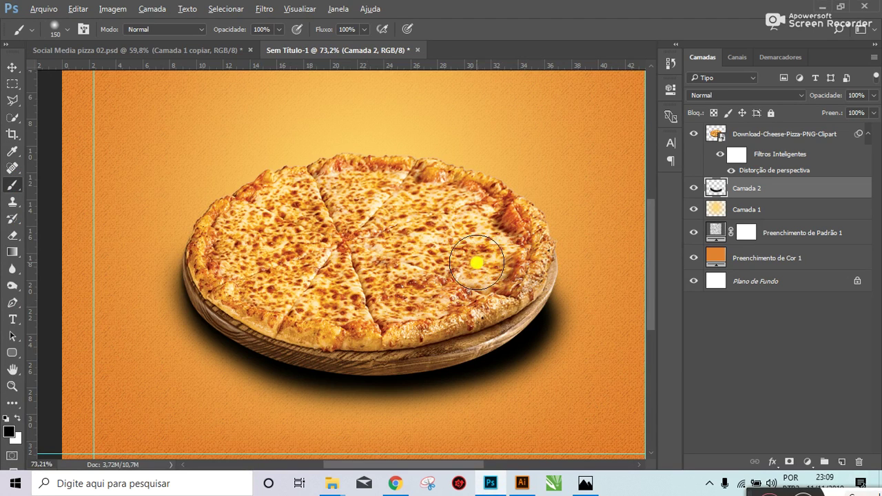
pyautogui.press('super+e')
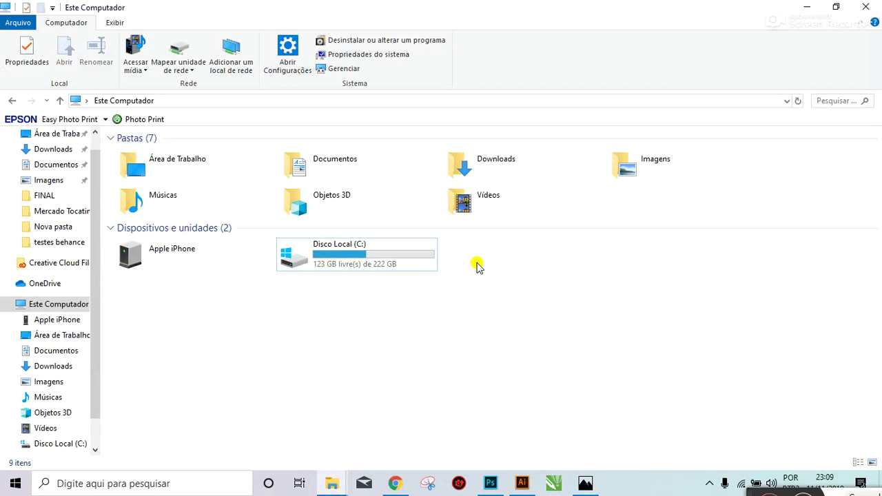
pyautogui.hotkey('alt', 'Tab')
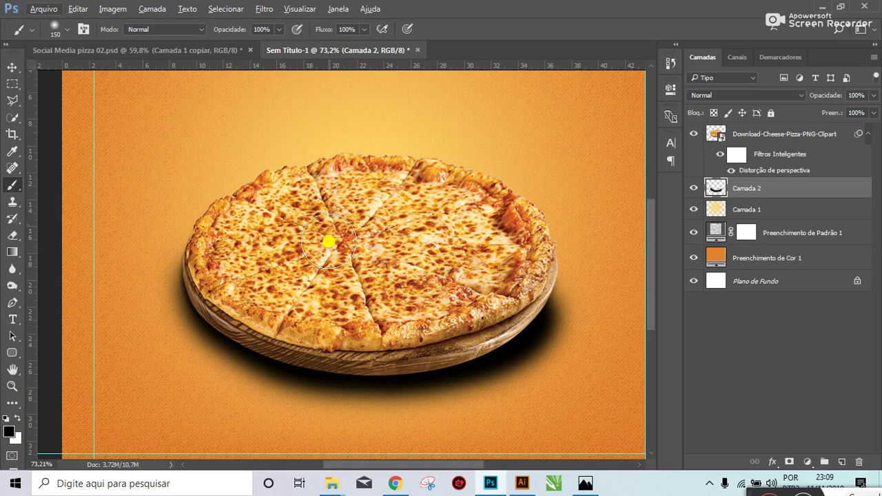
pyautogui.click(161, 51)
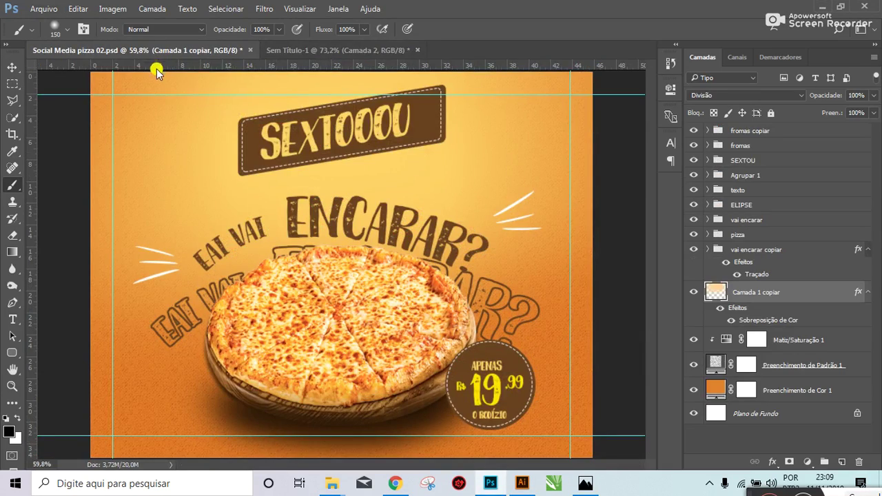
pyautogui.click(307, 52)
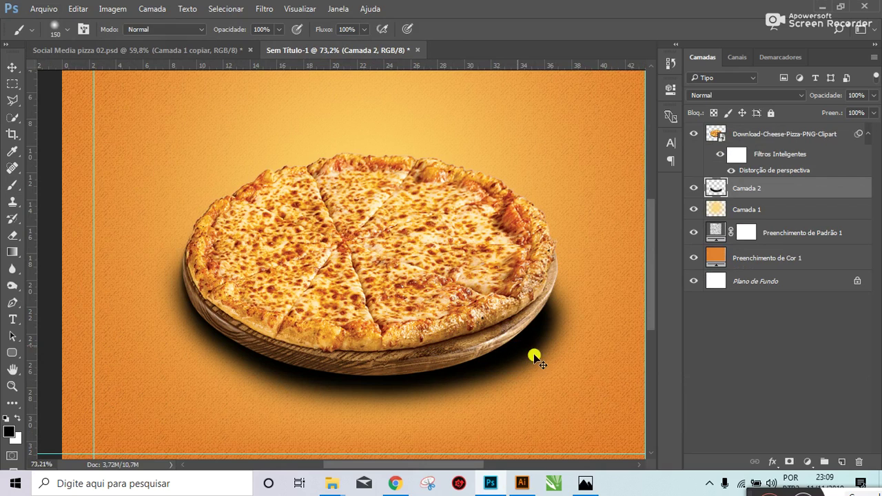
pyautogui.hotkey('ctrl', 't')
# Step: Squash the shadow to about 79% width and 58% height, tilted −1.69°, and commit
pyautogui.moveTo(594, 330); pyautogui.dragTo(529, 325)
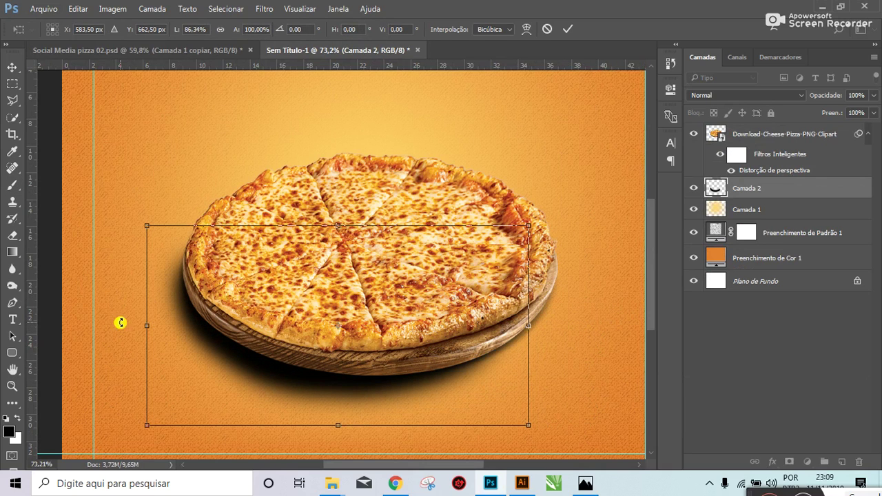
pyautogui.moveTo(146, 331); pyautogui.dragTo(209, 330)
pyautogui.moveTo(368, 225); pyautogui.dragTo(374, 309)
pyautogui.moveTo(414, 354); pyautogui.dragTo(420, 346)
pyautogui.moveTo(537, 358); pyautogui.dragTo(545, 357)
pyautogui.moveTo(215, 358); pyautogui.dragTo(197, 357)
pyautogui.moveTo(549, 363); pyautogui.dragTo(553, 363)
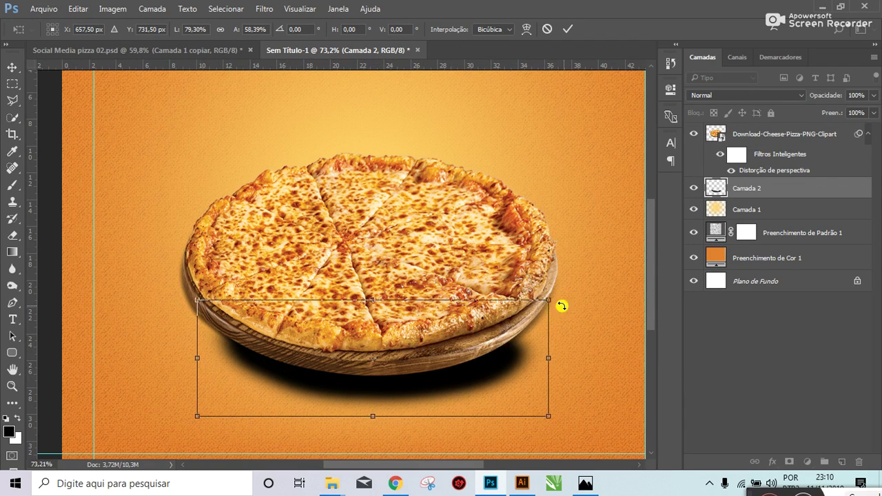
pyautogui.moveTo(557, 305); pyautogui.dragTo(576, 298)
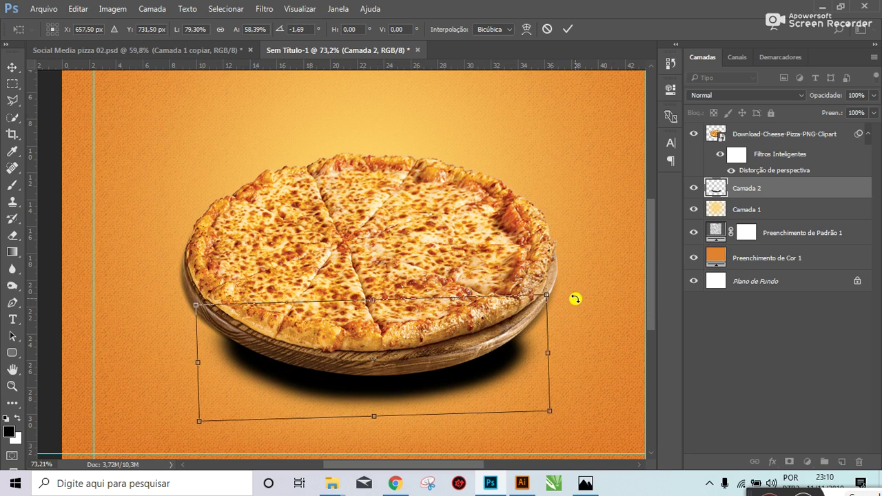
pyautogui.press('Return')
pyautogui.press('b')
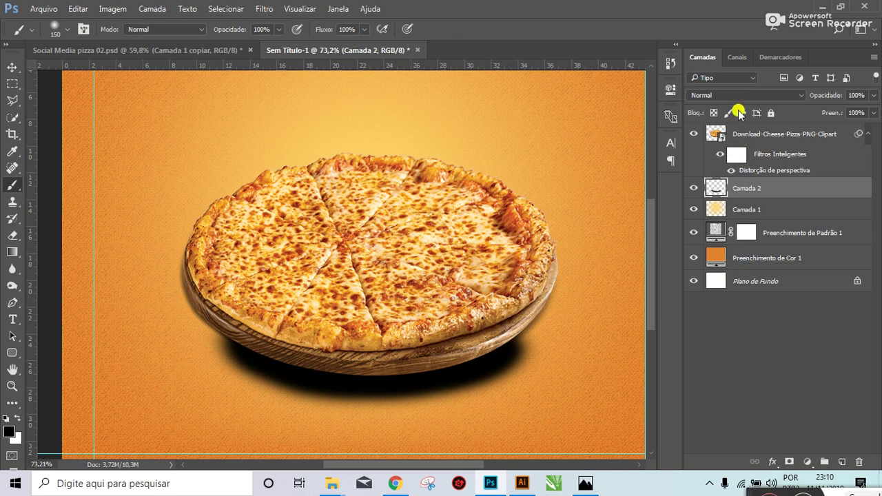
# Step: Set the shadow layer to Multiplicação and apply a Gaussian blur of about 20,8 px
pyautogui.click(744, 95)
pyautogui.click(724, 139)
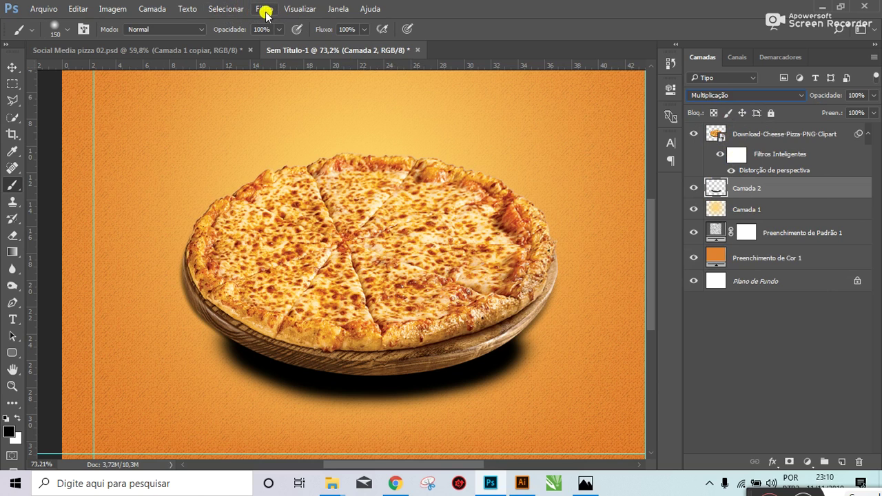
pyautogui.click(262, 8)
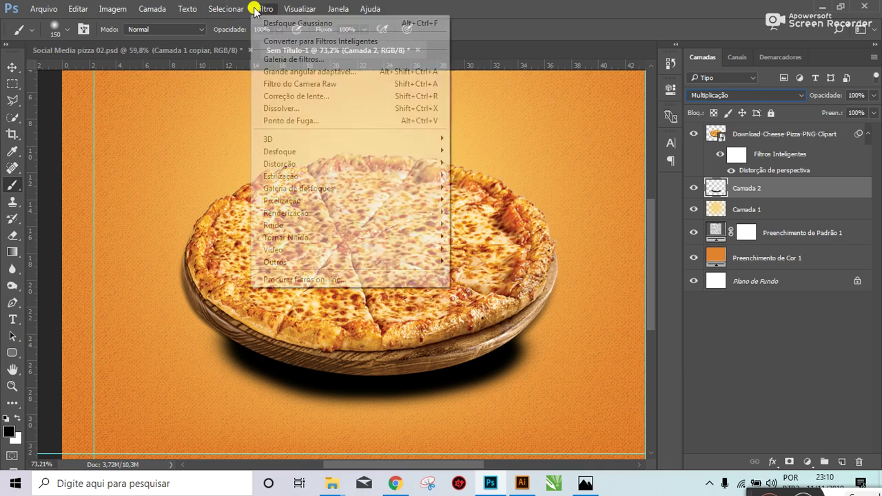
pyautogui.moveTo(279, 151)
pyautogui.click(511, 227)
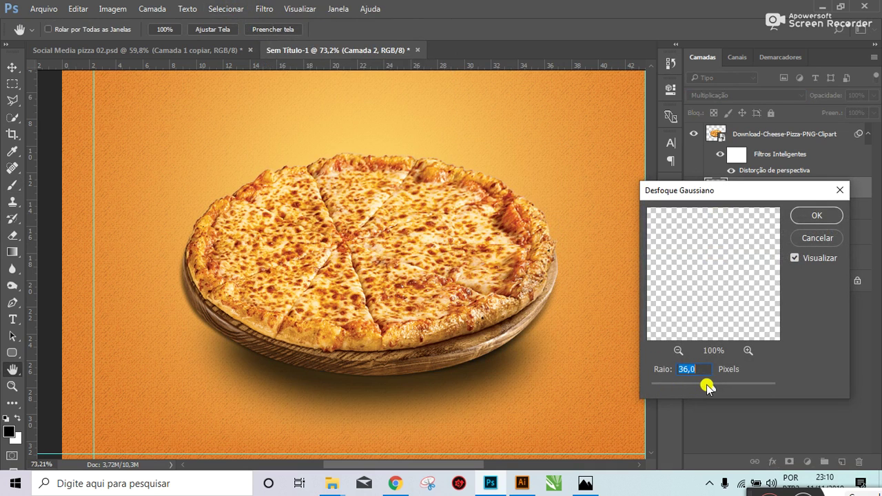
pyautogui.moveTo(706, 387); pyautogui.dragTo(704, 388)
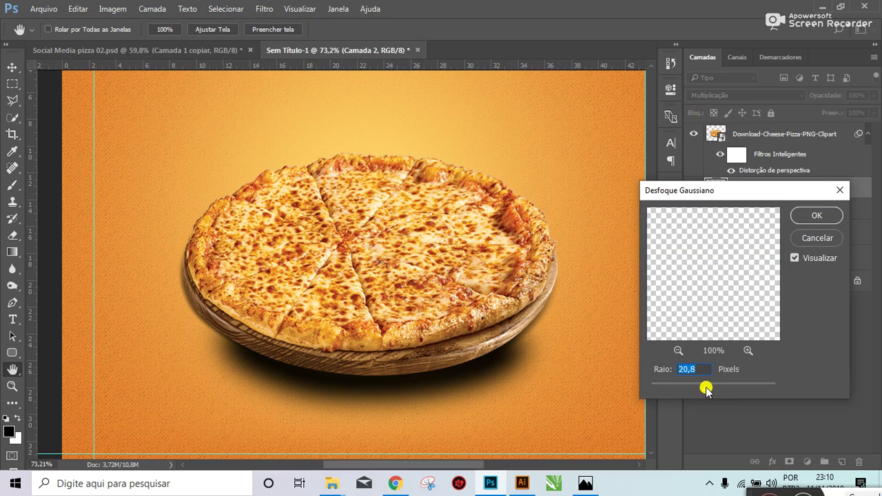
pyautogui.click(804, 216)
# Step: Lower the shadow layer's opacity to 72%
pyautogui.moveTo(828, 95); pyautogui.dragTo(839, 100)
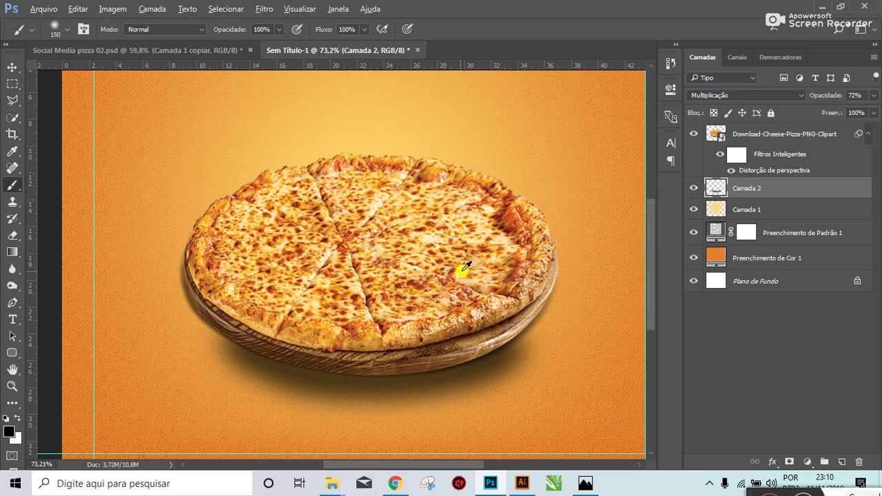
pyautogui.scroll(-1, 449, 292)
pyautogui.scroll(-1, 449, 292)
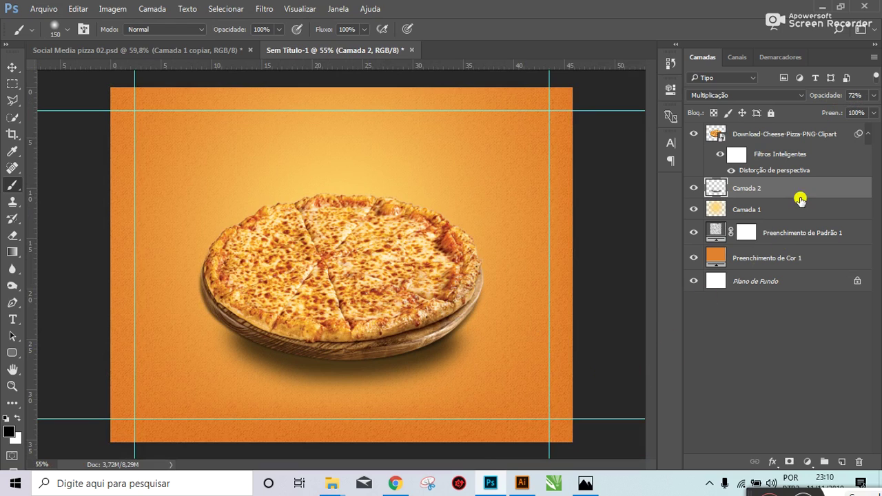
# Step: Create Camada 3 above the pizza layer, zoom in, and check the reference poster
pyautogui.click(763, 143)
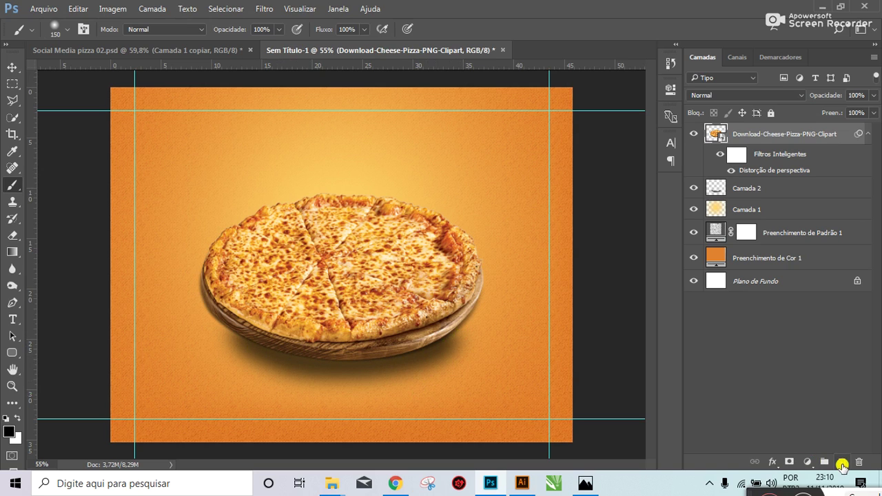
pyautogui.click(842, 463)
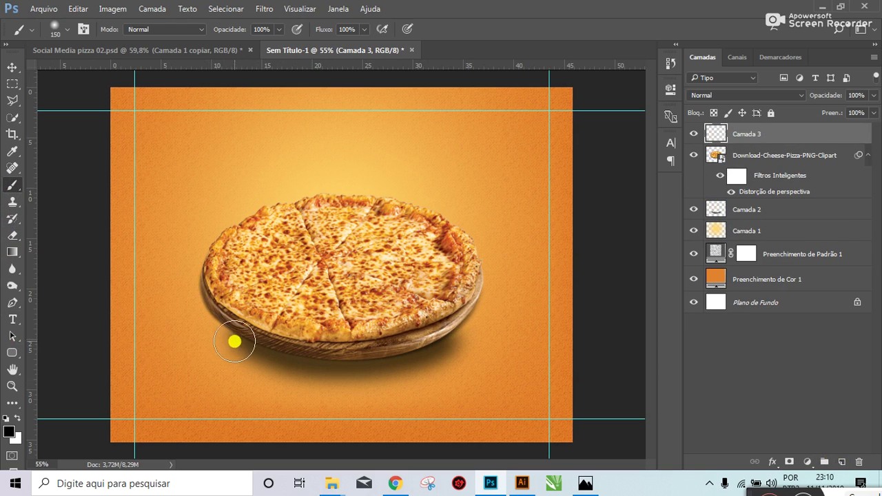
pyautogui.scroll(2, 420, 350)
pyautogui.scroll(1, 344, 365)
pyautogui.click(152, 49)
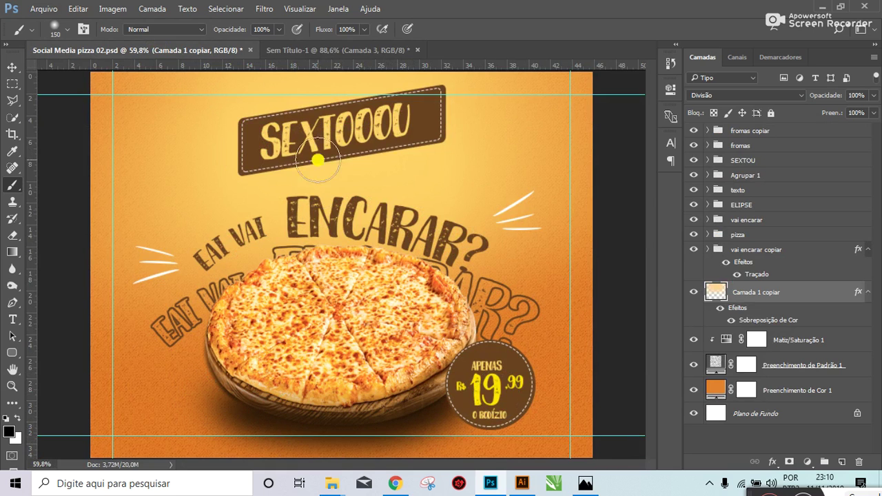
pyautogui.click(332, 50)
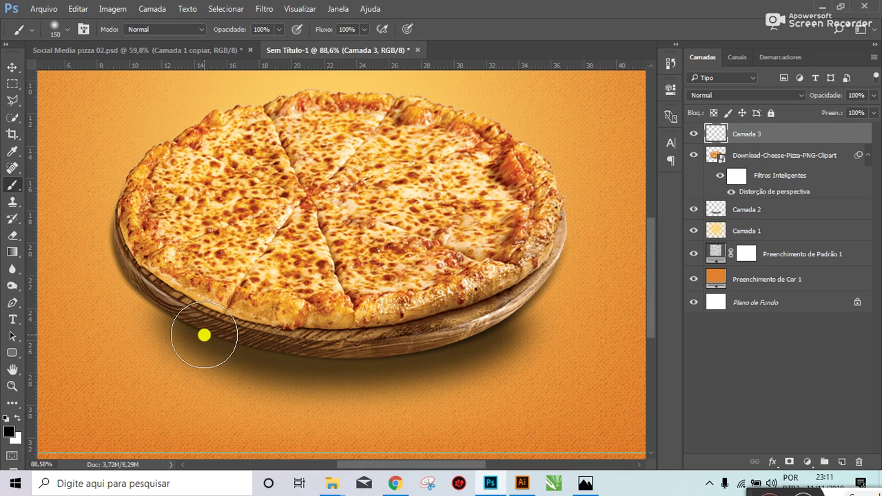
pyautogui.press('[')
pyautogui.press('[')
pyautogui.press('[')
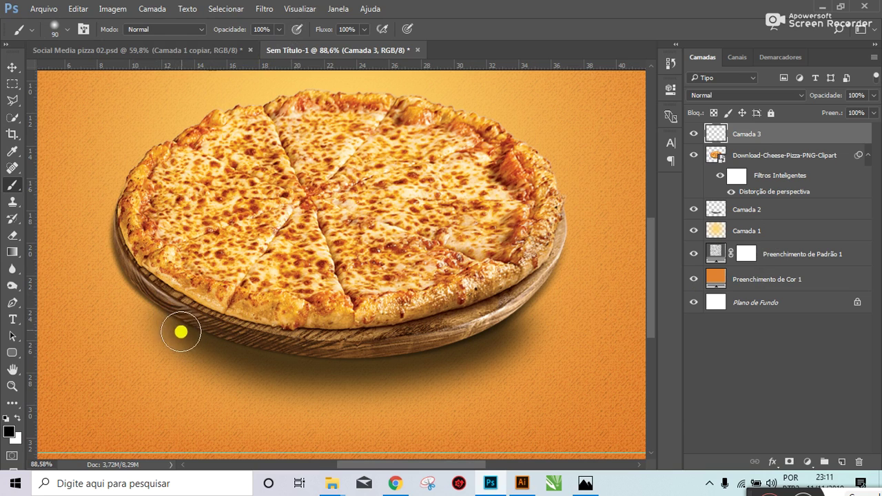
# Step: Paint a dense black shadow just beneath the pizza board's lower edge on Camada 3, redoing weak strokes
pyautogui.moveTo(183, 322); pyautogui.dragTo(396, 352)
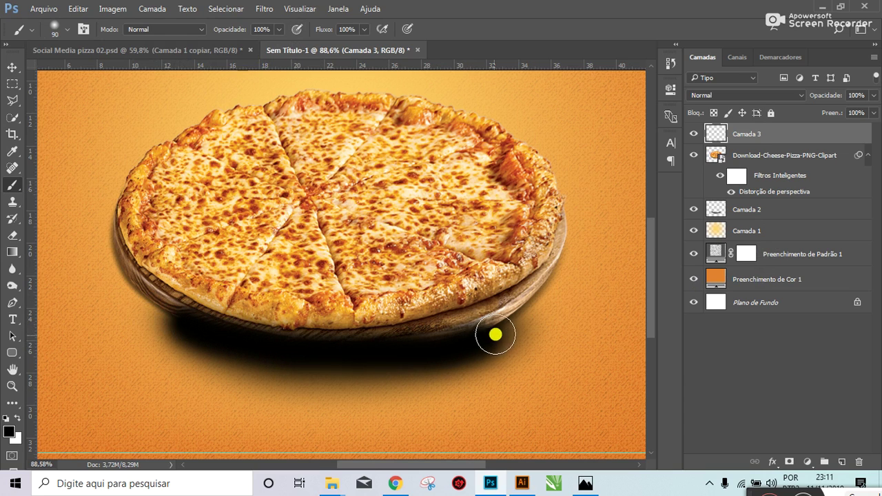
pyautogui.moveTo(396, 352)
pyautogui.mouseDown()
pyautogui.moveTo(528, 315)
pyautogui.moveTo(358, 354)
pyautogui.moveTo(384, 359)
pyautogui.mouseUp()
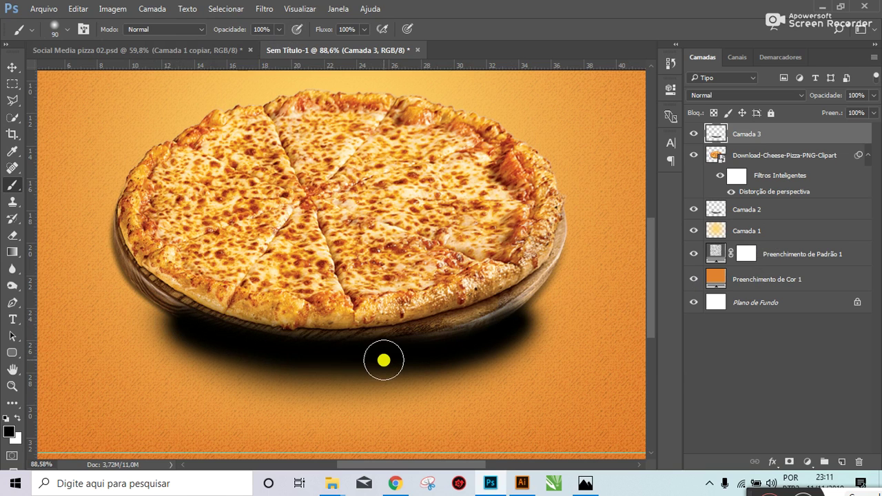
pyautogui.hotkey('ctrl', 'z')
pyautogui.moveTo(199, 338); pyautogui.dragTo(347, 349)
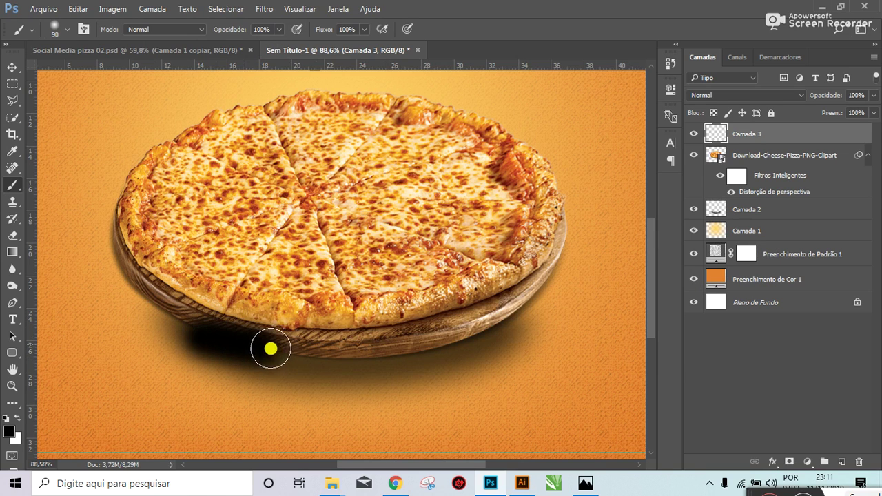
pyautogui.hotkey('ctrl', 'z')
pyautogui.moveTo(191, 327)
pyautogui.mouseDown()
pyautogui.moveTo(264, 346)
pyautogui.moveTo(401, 352)
pyautogui.moveTo(461, 341)
pyautogui.moveTo(529, 307)
pyautogui.mouseUp()
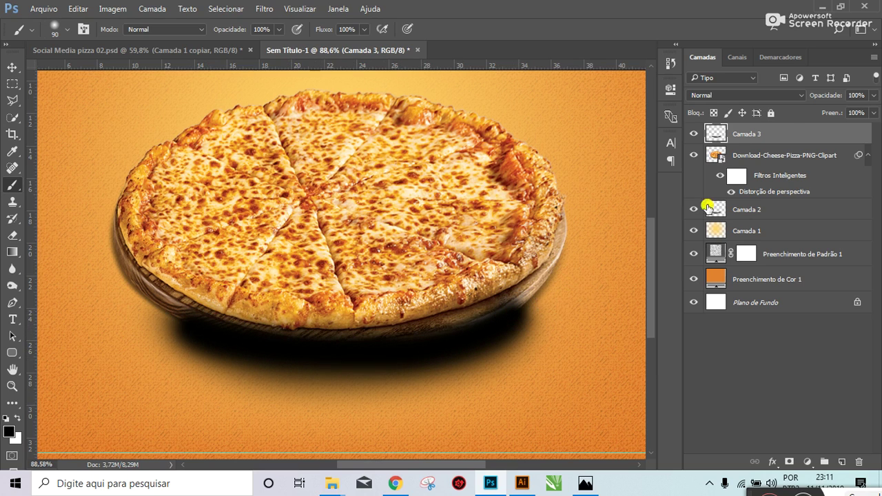
pyautogui.click(742, 98)
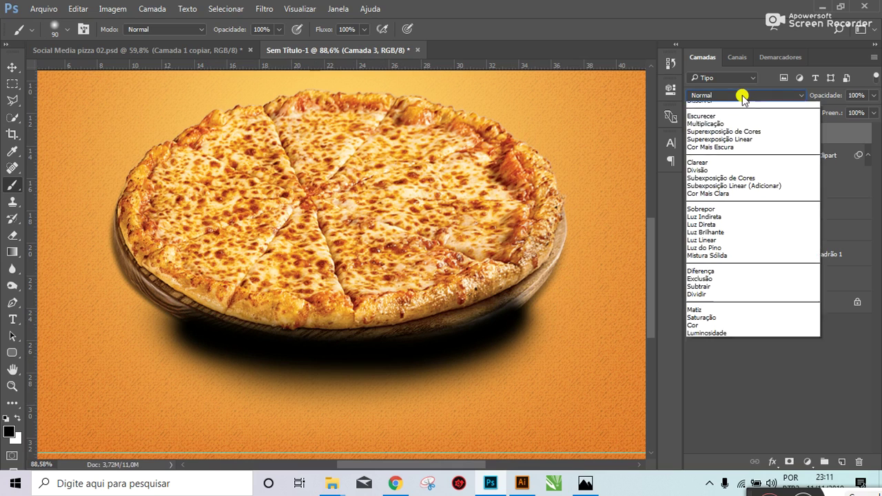
# Step: Set Camada 3 to Multiply, trying a lower opacity before restoring it to full
pyautogui.click(723, 132)
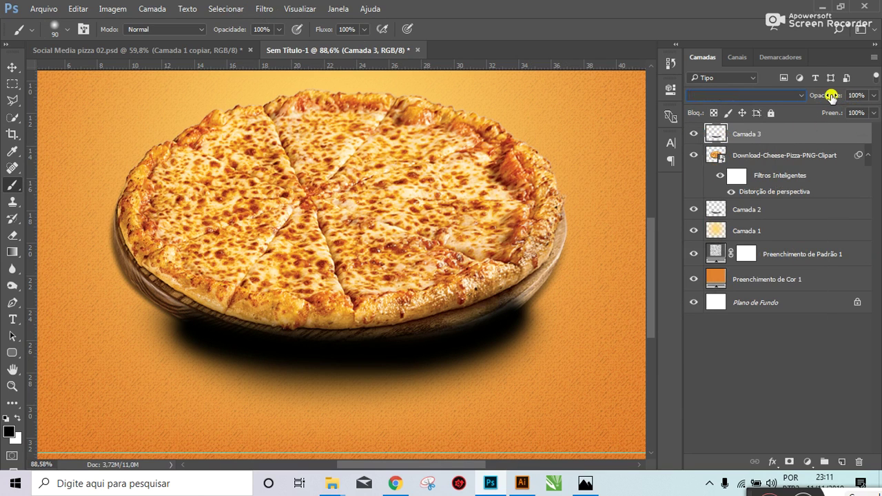
pyautogui.moveTo(831, 96); pyautogui.dragTo(814, 95)
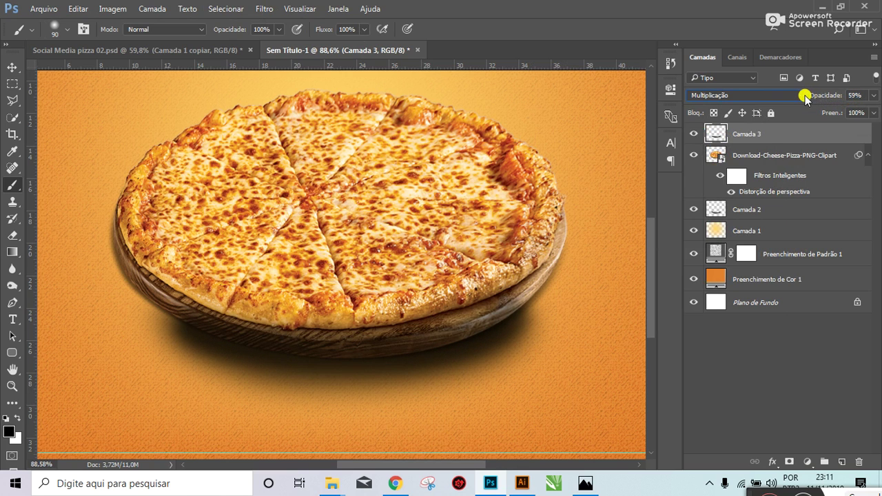
pyautogui.hotkey('ctrl', '0')
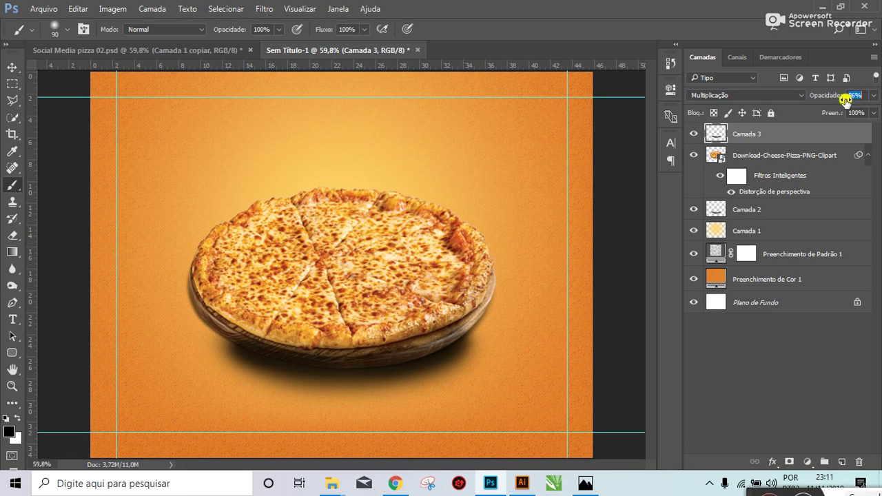
pyautogui.moveTo(845, 98); pyautogui.dragTo(878, 103)
# Step: Apply a Gaussian blur of about 42,9 pixels to the shadow
pyautogui.click(263, 8)
pyautogui.moveTo(279, 152)
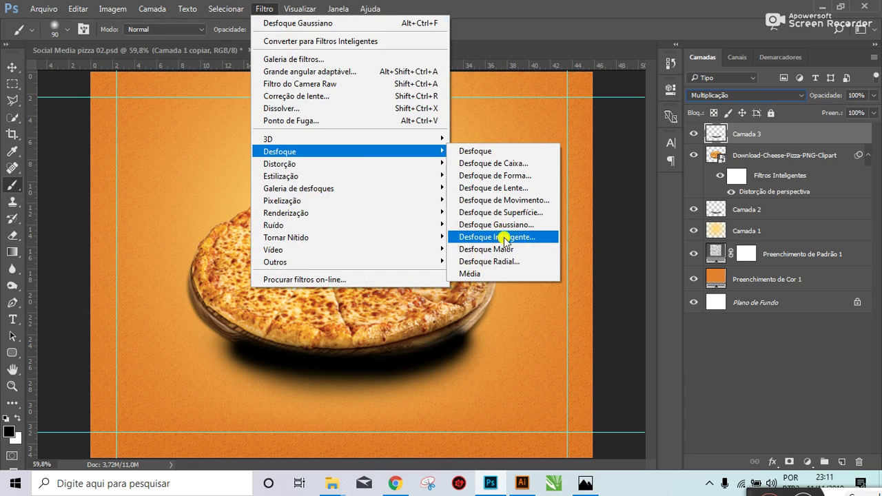
pyautogui.click(509, 224)
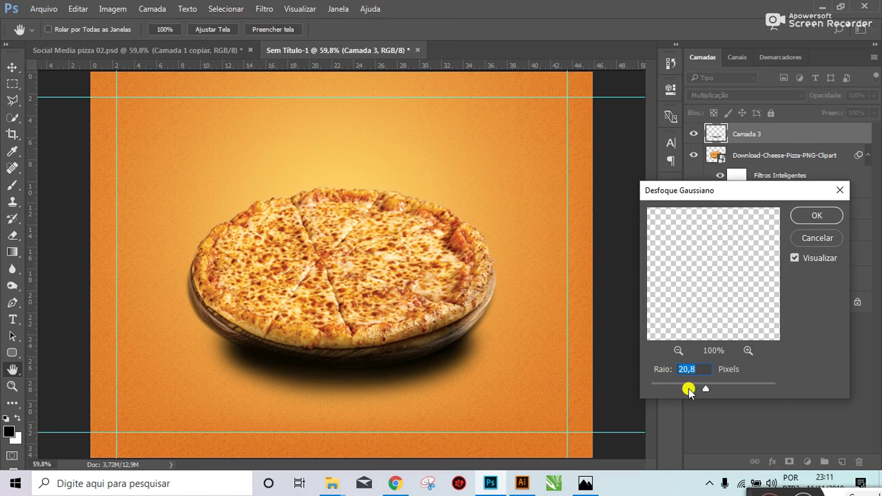
pyautogui.click(712, 385)
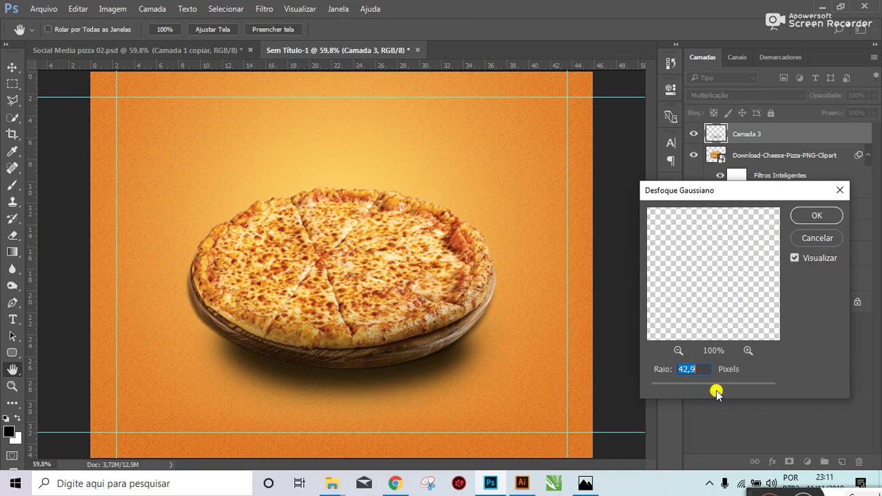
pyautogui.click(813, 216)
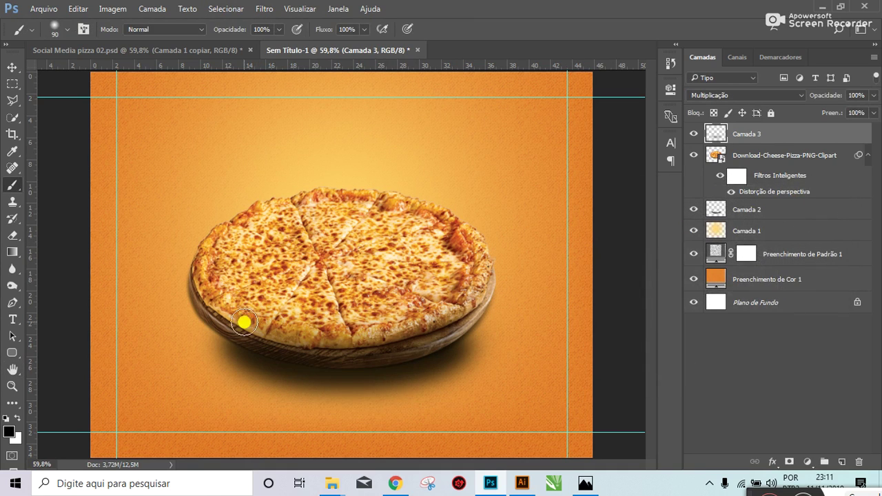
# Step: Add a layer mask to the pizza layer, then hide and restore the wooden plate on it
pyautogui.scroll(3, 197, 331)
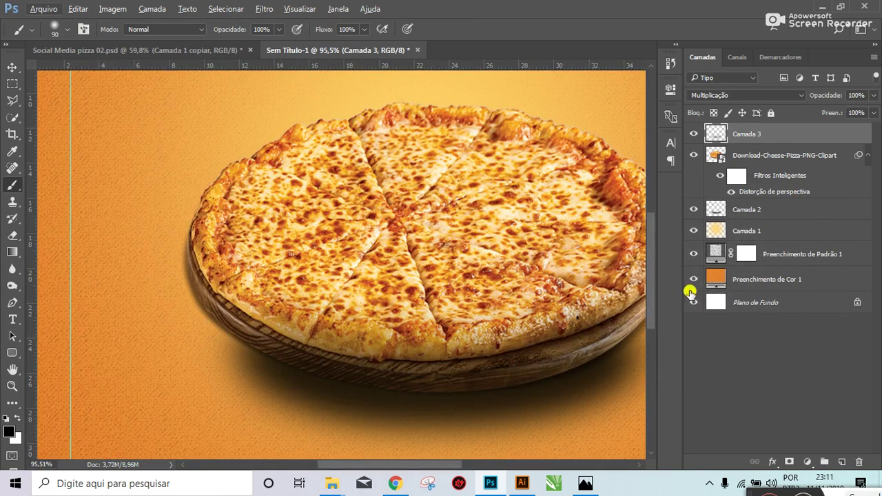
pyautogui.click(788, 155)
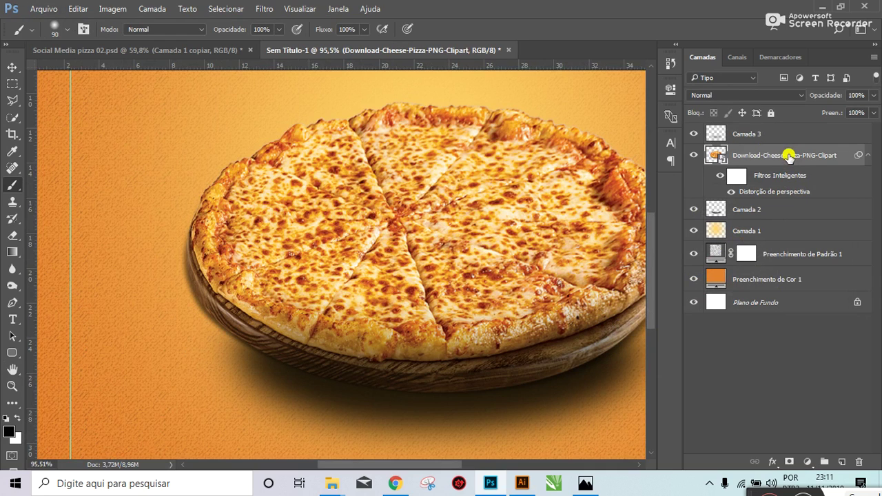
pyautogui.click(790, 463)
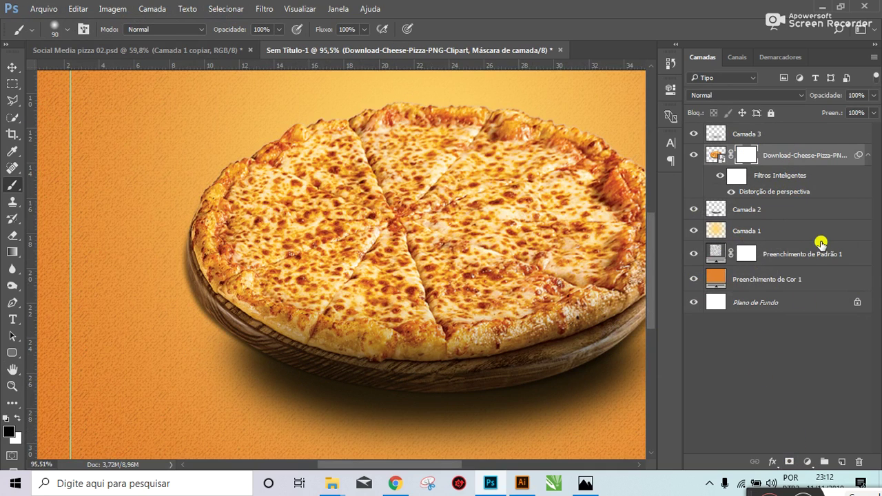
pyautogui.hotkey('ctrl', 'z')
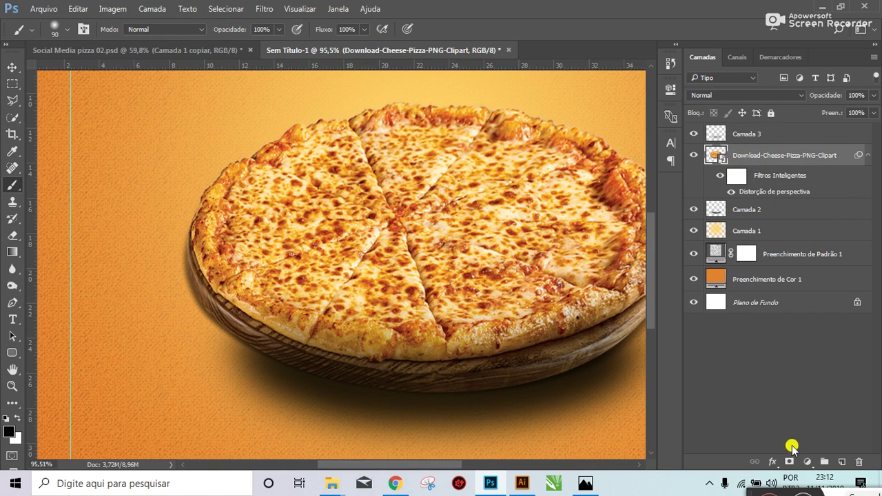
pyautogui.click(790, 461)
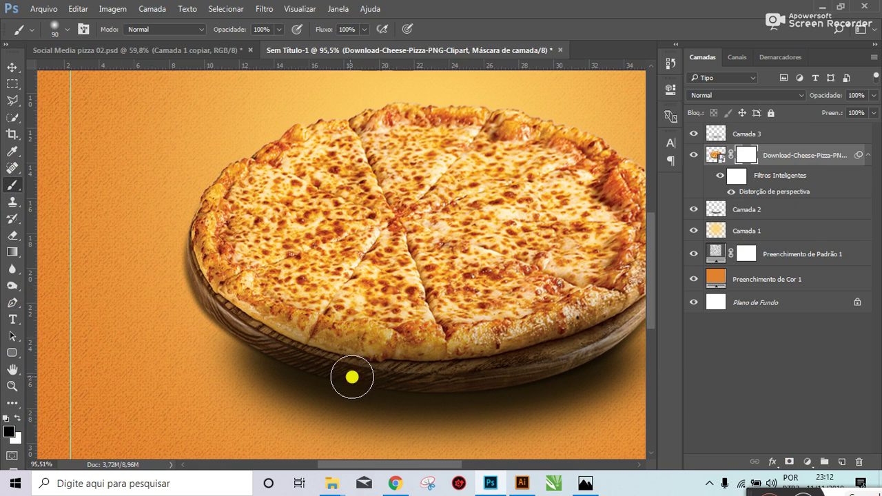
pyautogui.moveTo(285, 363)
pyautogui.mouseDown()
pyautogui.moveTo(435, 362)
pyautogui.moveTo(270, 326)
pyautogui.mouseUp()
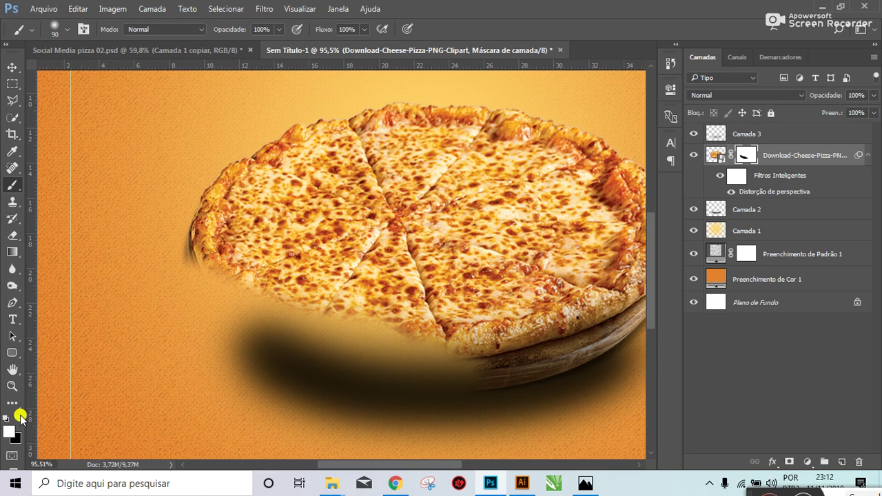
pyautogui.moveTo(248, 319)
pyautogui.mouseDown()
pyautogui.moveTo(244, 310)
pyautogui.moveTo(211, 319)
pyautogui.moveTo(445, 354)
pyautogui.moveTo(443, 374)
pyautogui.moveTo(234, 309)
pyautogui.moveTo(523, 372)
pyautogui.moveTo(348, 372)
pyautogui.moveTo(581, 337)
pyautogui.mouseUp()
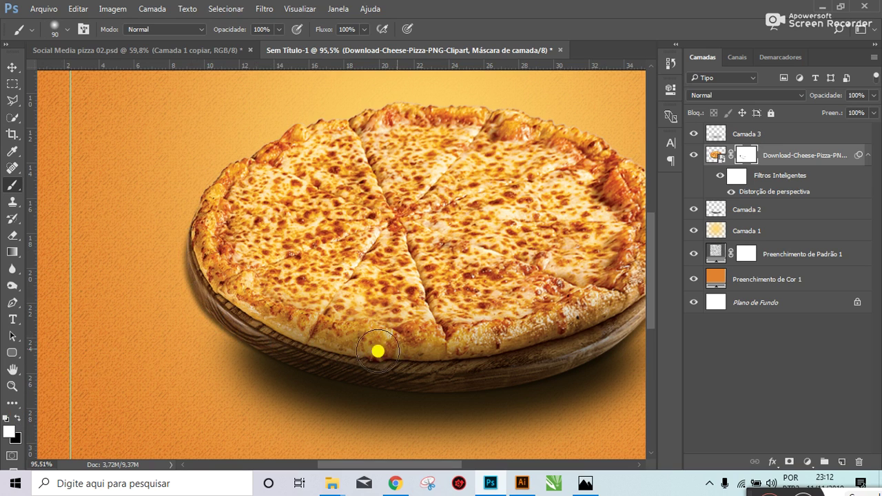
# Step: Delete the pizza's layer mask and add a fresh one
pyautogui.rightClick(749, 156)
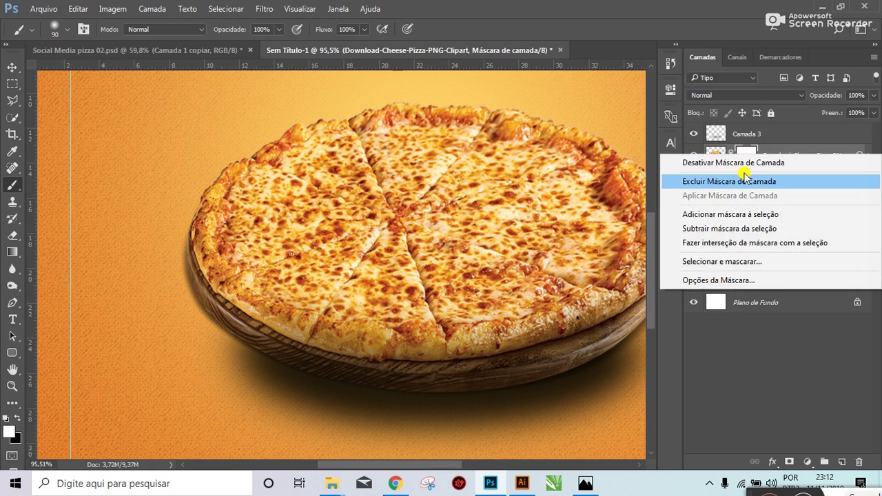
pyautogui.click(724, 184)
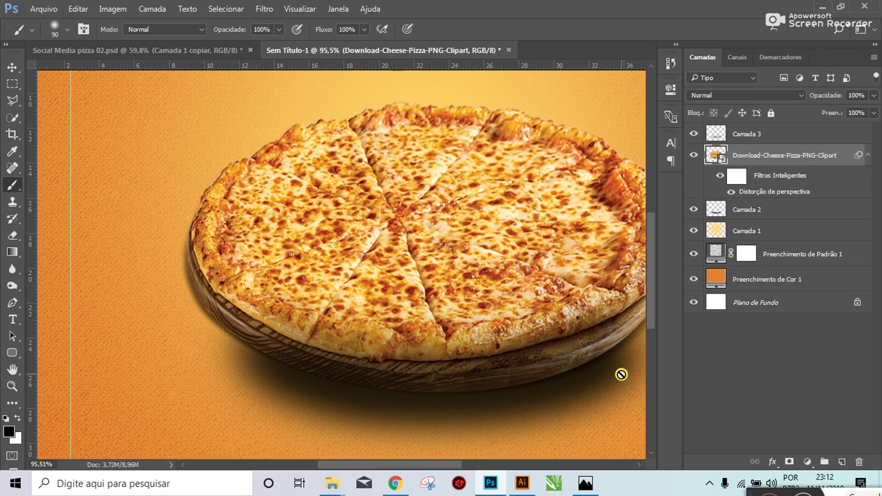
pyautogui.click(789, 460)
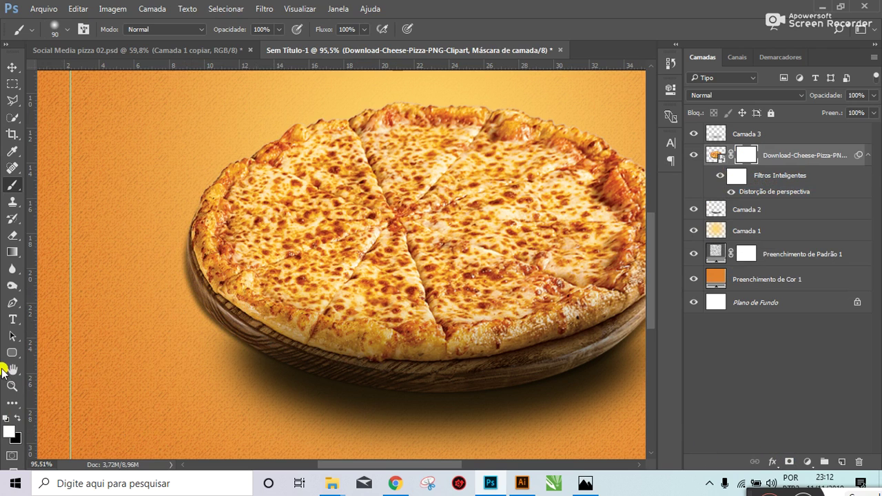
# Step: Fade the board's lower edge on the mask with black at 28% brush opacity
pyautogui.click(20, 419)
pyautogui.write('28')
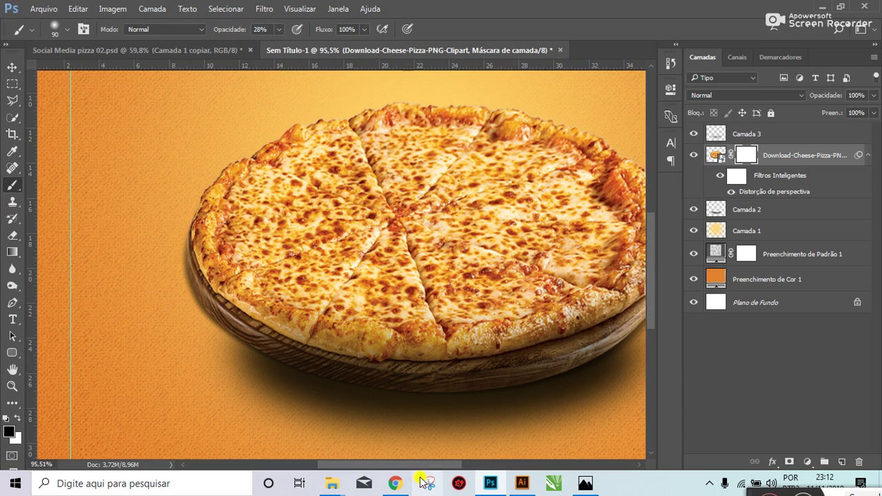
pyautogui.moveTo(420, 466); pyautogui.dragTo(436, 465)
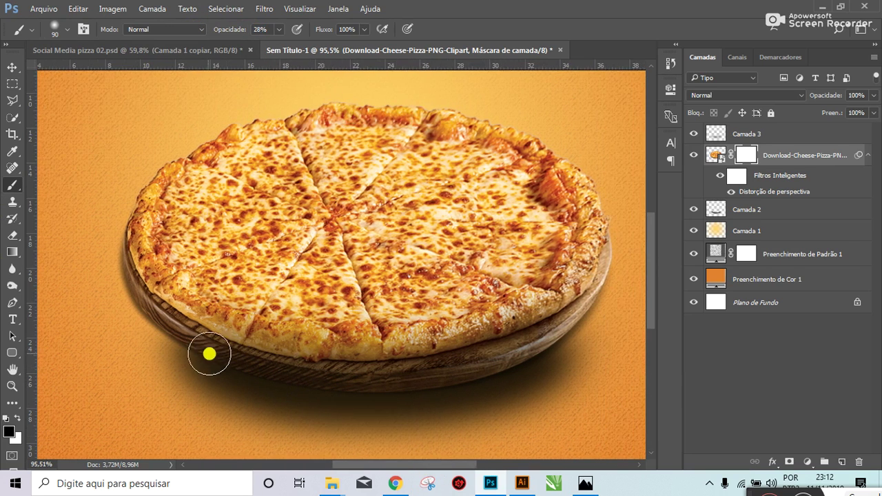
pyautogui.moveTo(213, 364)
pyautogui.mouseDown()
pyautogui.moveTo(348, 395)
pyautogui.moveTo(446, 396)
pyautogui.moveTo(514, 370)
pyautogui.moveTo(552, 367)
pyautogui.moveTo(534, 374)
pyautogui.mouseUp()
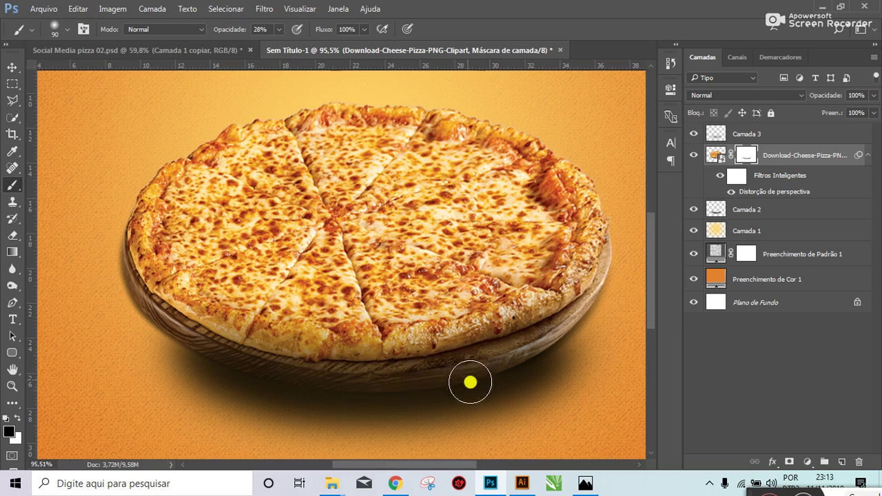
pyautogui.scroll(-2, 466, 378)
pyautogui.scroll(-3, 512, 404)
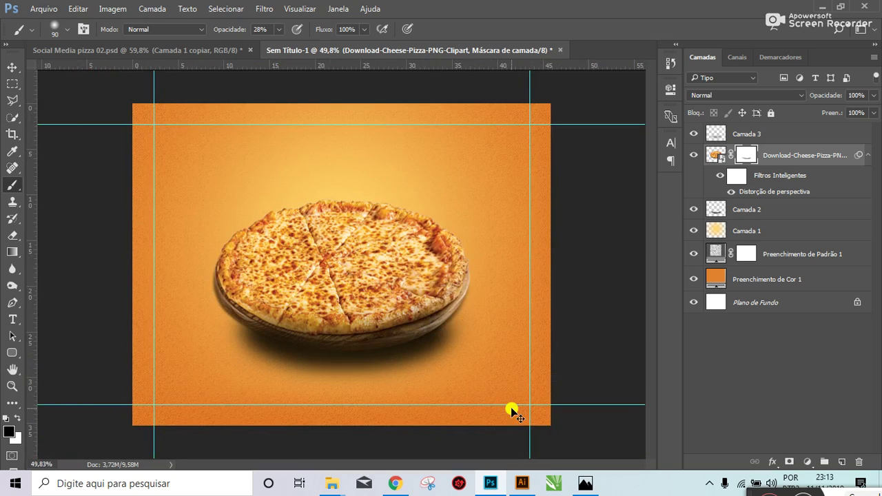
# Step: Set Camada 3 opacity to 86% and Camada 2 opacity to 62%
pyautogui.scroll(1, 512, 412)
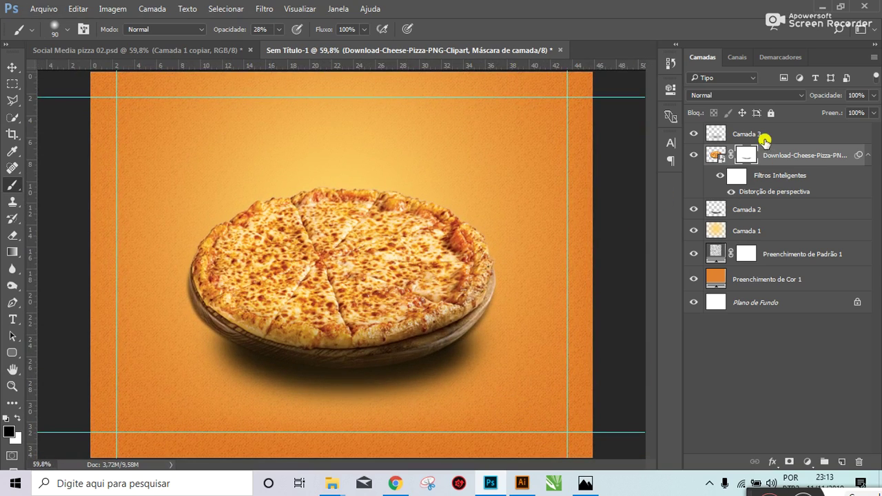
pyautogui.click(765, 138)
pyautogui.moveTo(831, 97); pyautogui.dragTo(821, 100)
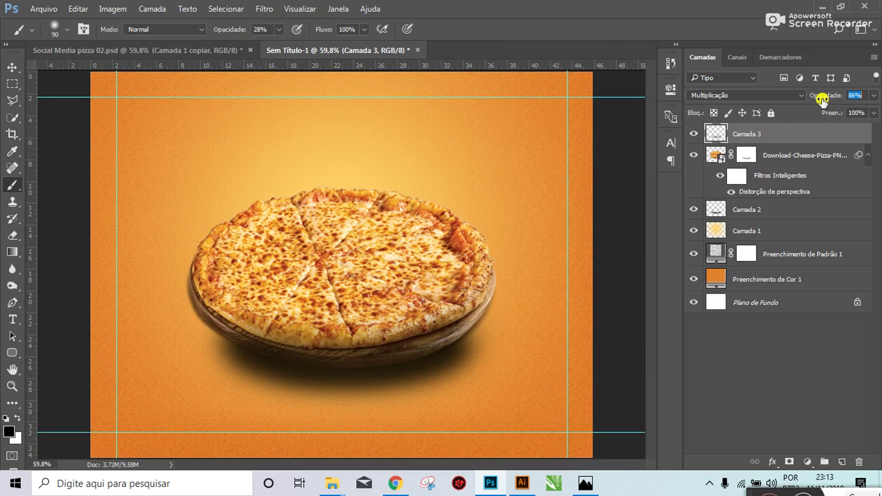
pyautogui.click(789, 209)
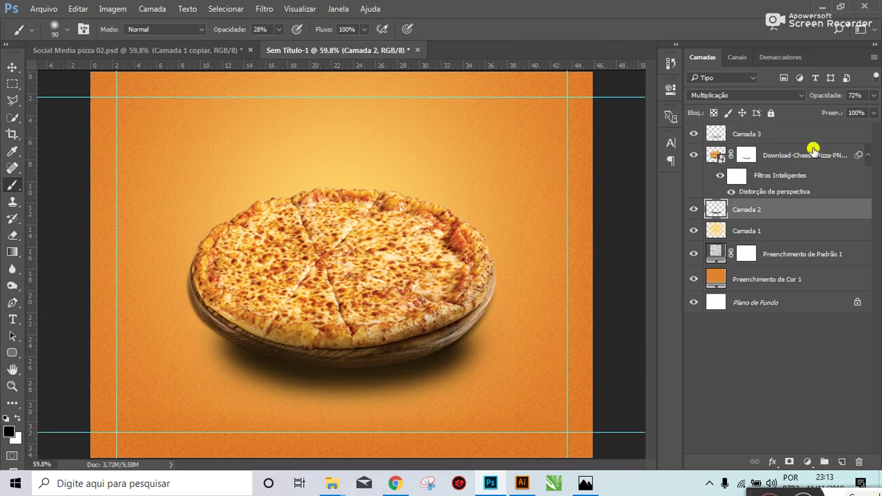
pyautogui.moveTo(834, 95); pyautogui.dragTo(826, 97)
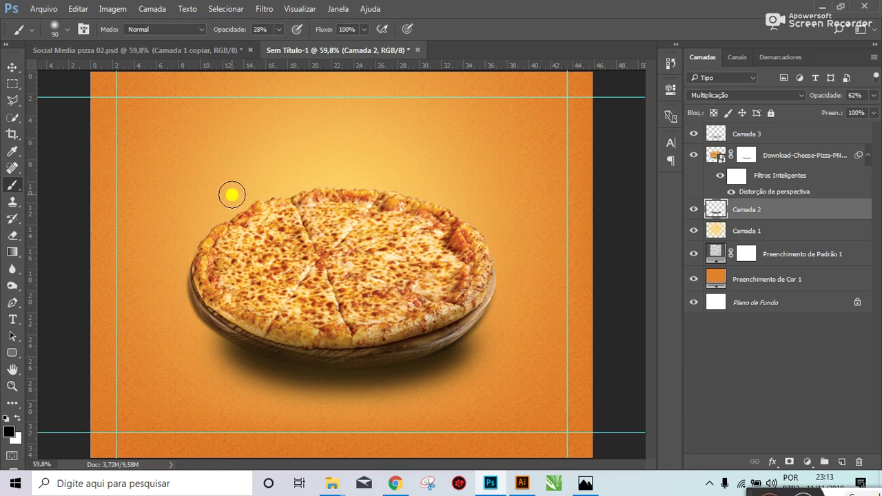
# Step: Choose the Move tool and bring up the Social Media pizza 02.psd reference
pyautogui.click(9, 65)
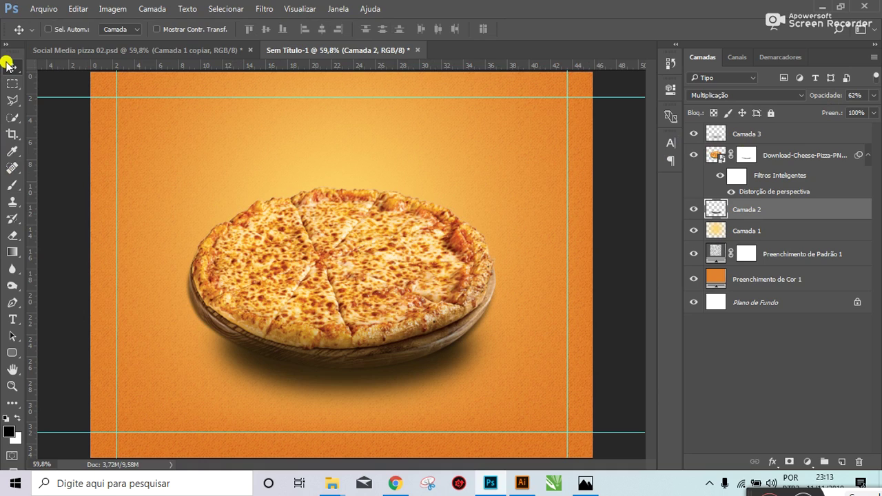
pyautogui.hotkey('alt', 'Tab')
pyautogui.hotkey('alt', 'Tab')
pyautogui.click(162, 54)
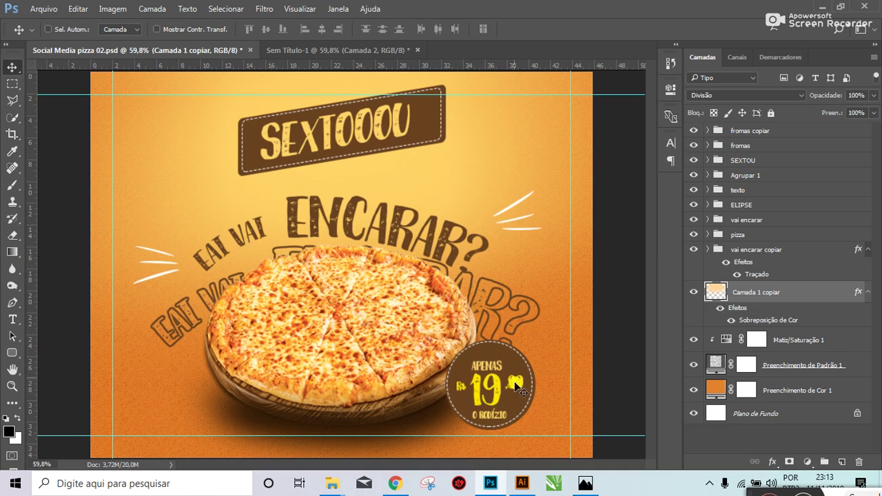
# Step: After checking the reference, type the headline 'EAI VAI ENCARAR' above the pizza
pyautogui.click(328, 51)
pyautogui.click(137, 51)
pyautogui.click(365, 50)
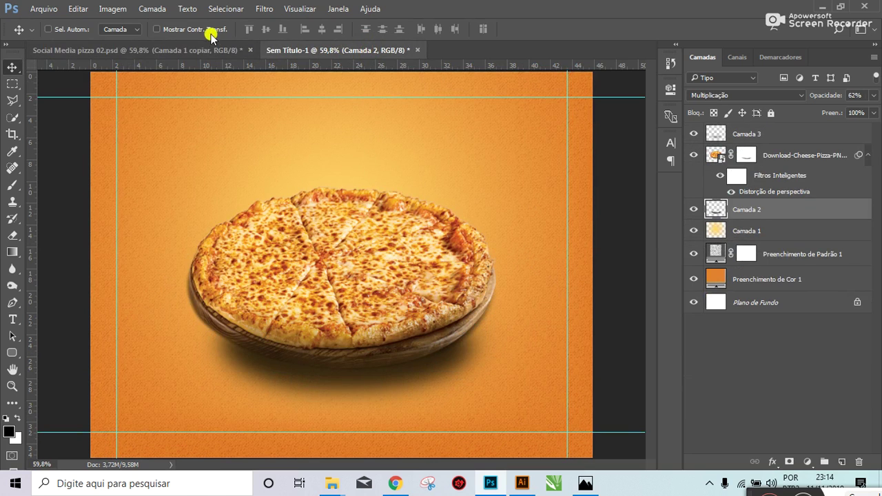
pyautogui.press('t')
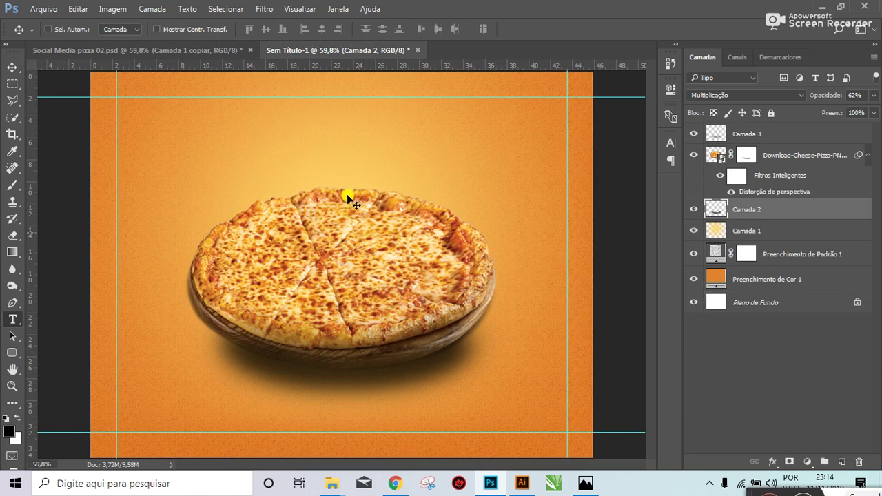
pyautogui.click(321, 169)
pyautogui.write('E')
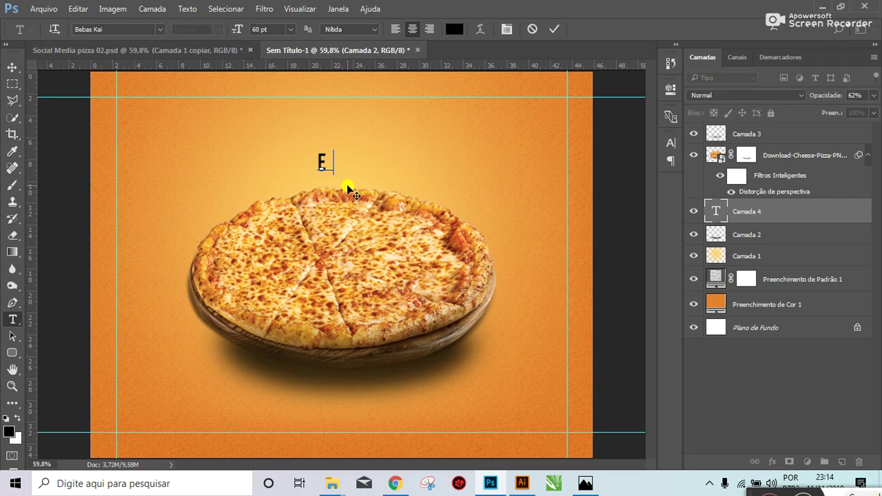
pyautogui.write('EAI')
pyautogui.press('BackSpace')
pyautogui.press('BackSpace')
pyautogui.press('BackSpace')
pyautogui.write('E A I VAI ENCARAR')
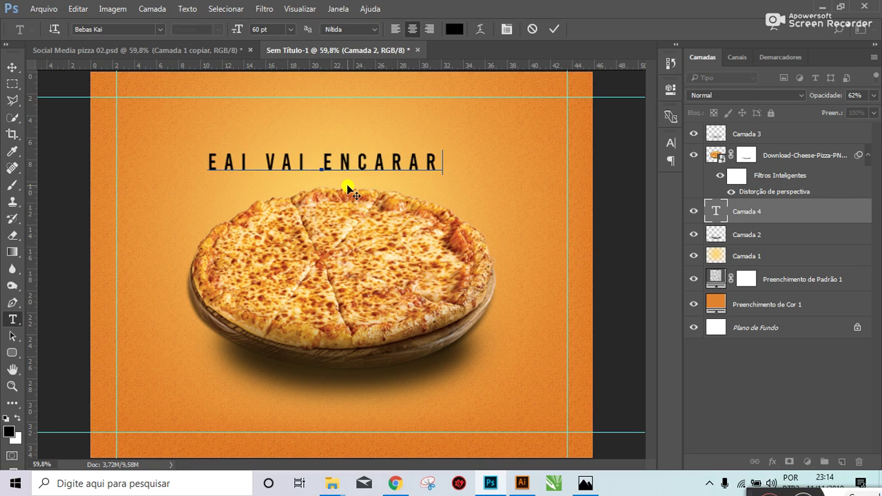
# Step: Delete the word ENCARAR so the headline reads 'EAI VAI'
pyautogui.click(14, 68)
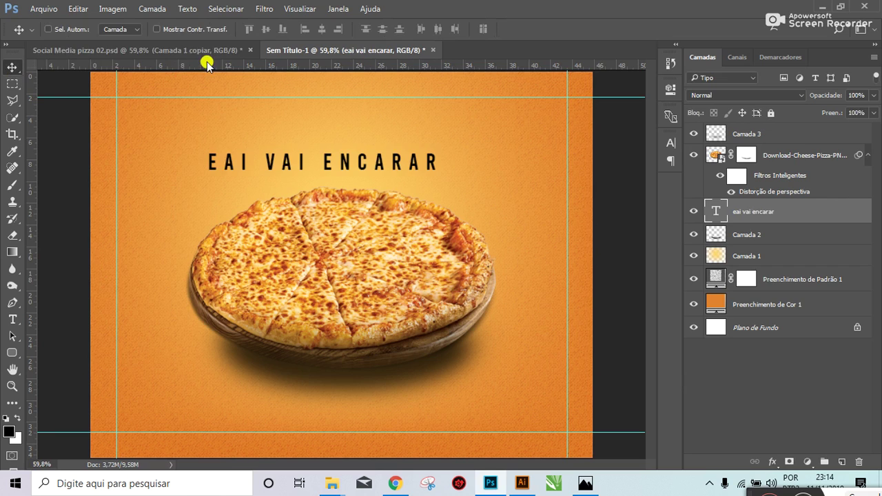
pyautogui.click(200, 51)
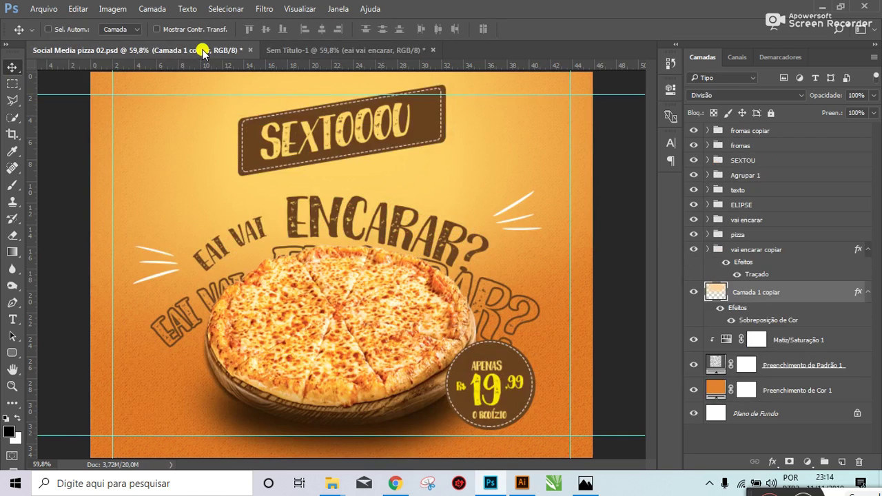
pyautogui.click(355, 54)
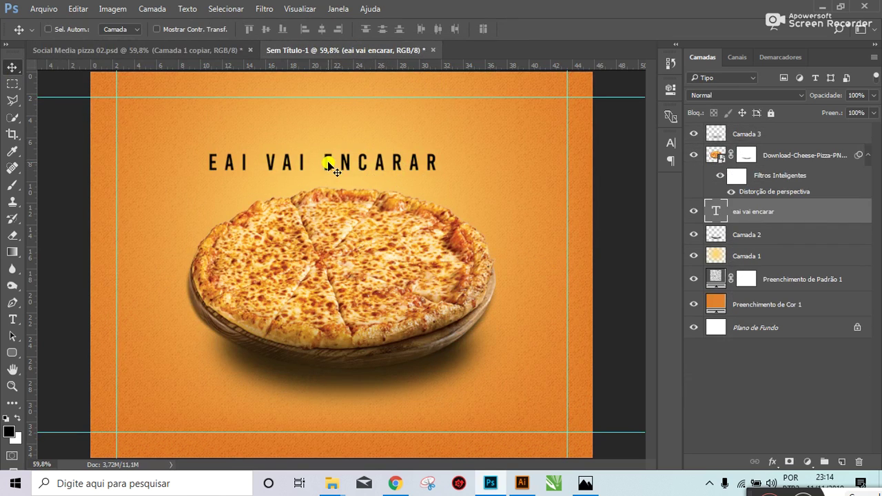
pyautogui.press('t')
pyautogui.moveTo(434, 161); pyautogui.dragTo(309, 163)
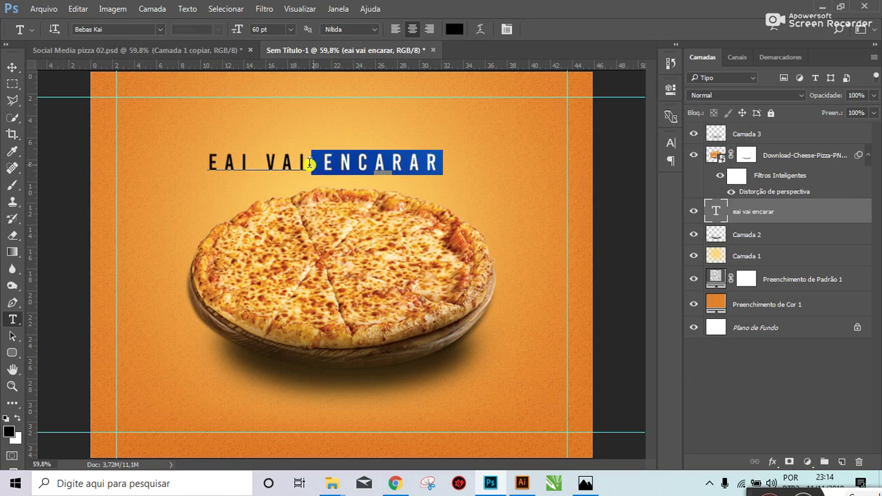
pyautogui.press('BackSpace')
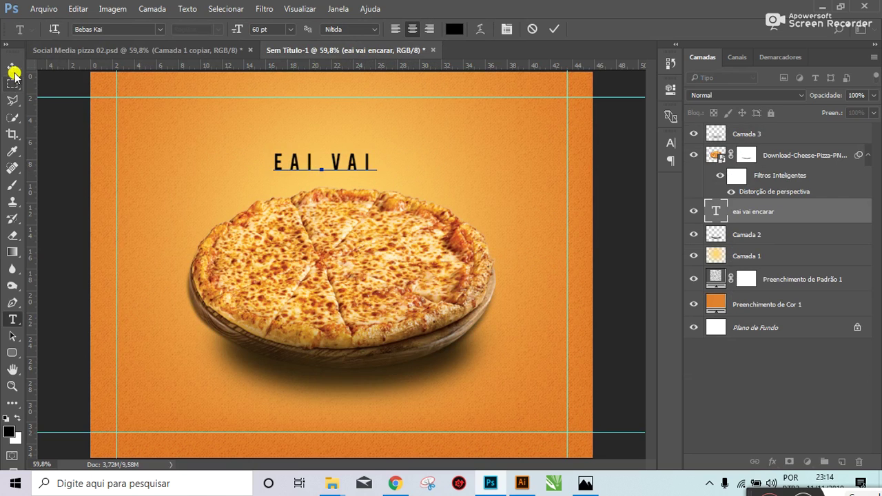
pyautogui.click(12, 67)
pyautogui.click(670, 142)
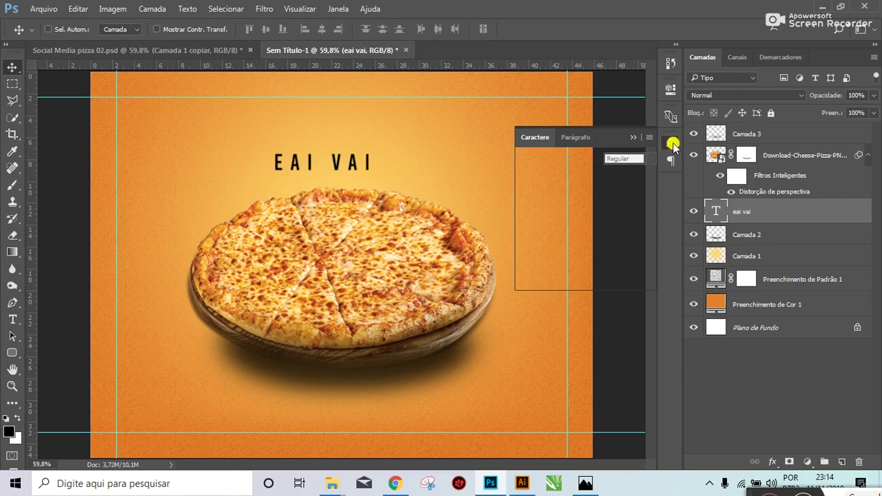
# Step: Set the headline's letter tracking to 0
pyautogui.click(648, 191)
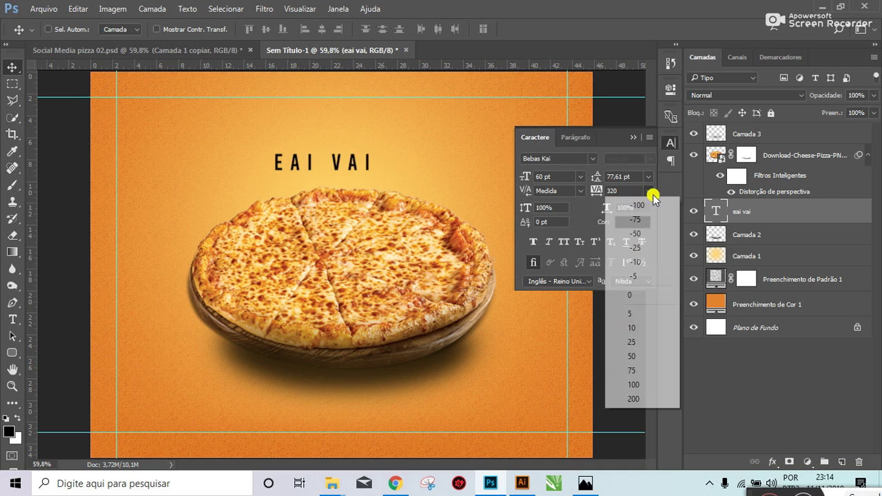
pyautogui.click(650, 296)
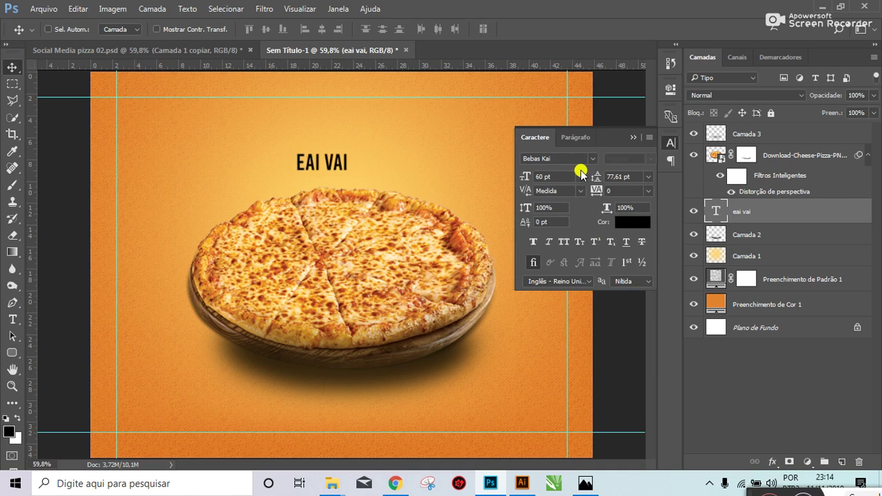
pyautogui.moveTo(600, 192); pyautogui.dragTo(740, 190)
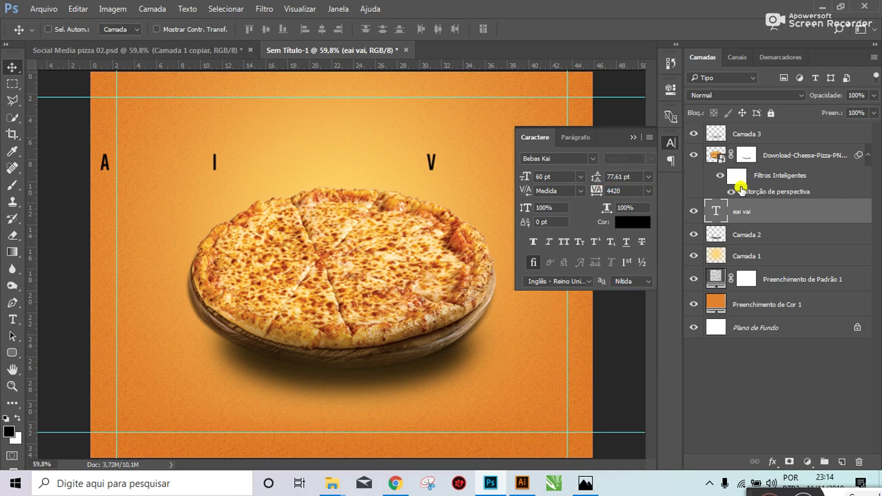
pyautogui.moveTo(595, 191)
pyautogui.mouseDown()
pyautogui.moveTo(586, 199)
pyautogui.moveTo(571, 191)
pyautogui.moveTo(591, 190)
pyautogui.moveTo(565, 191)
pyautogui.moveTo(583, 199)
pyautogui.mouseUp()
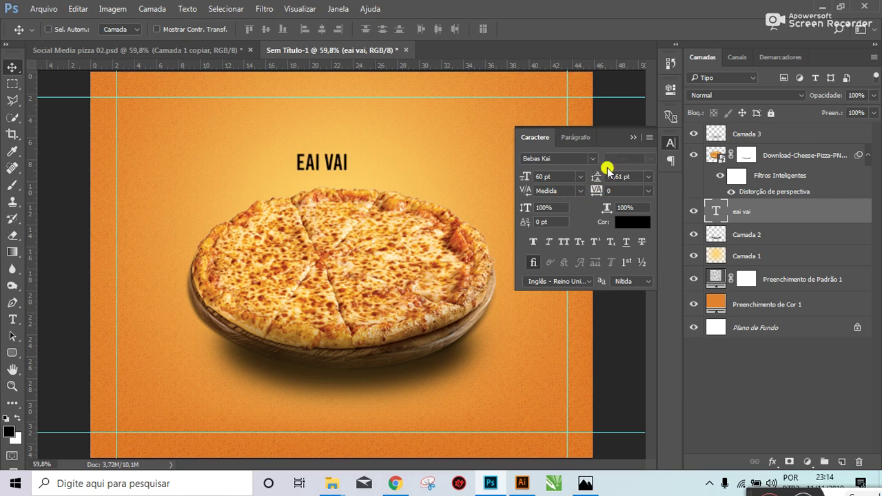
pyautogui.click(648, 191)
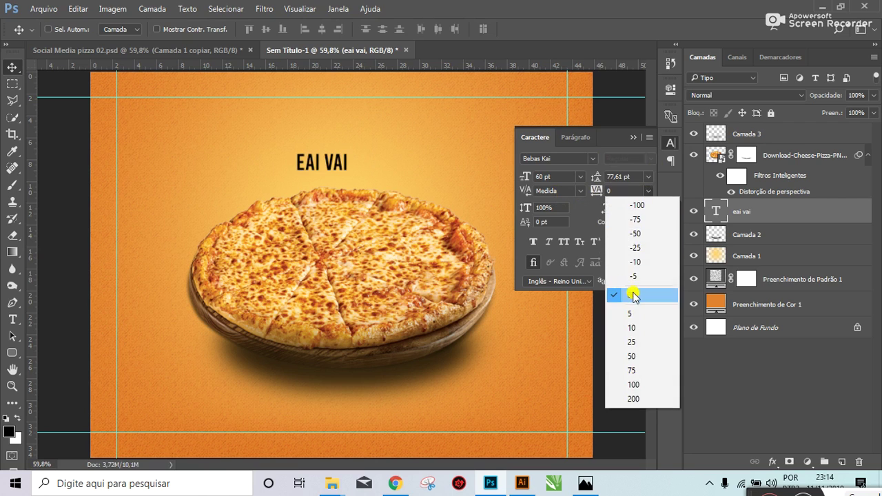
pyautogui.click(632, 293)
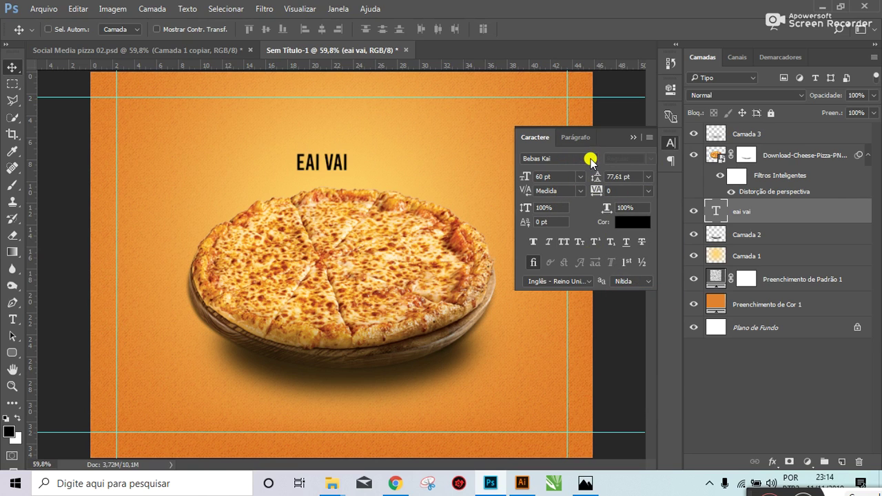
# Step: Set the headline font to Breathe and view the Social Media pizza 02 reference
pyautogui.click(591, 160)
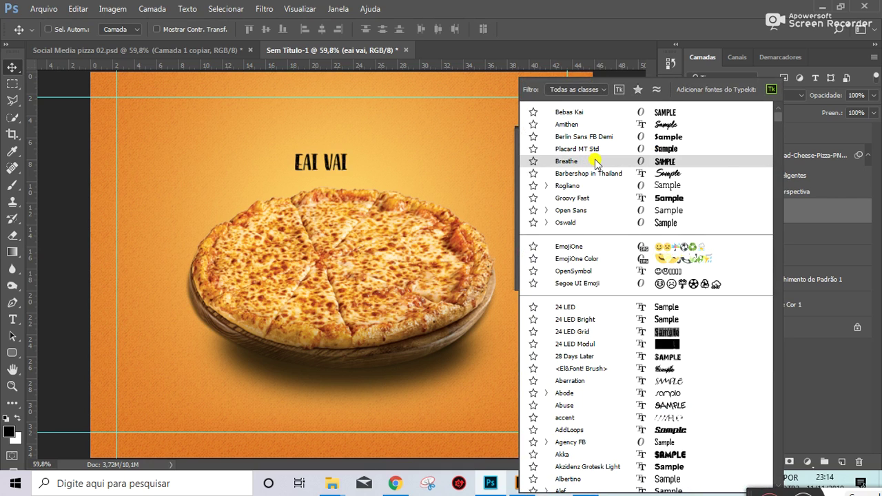
pyautogui.press('Escape')
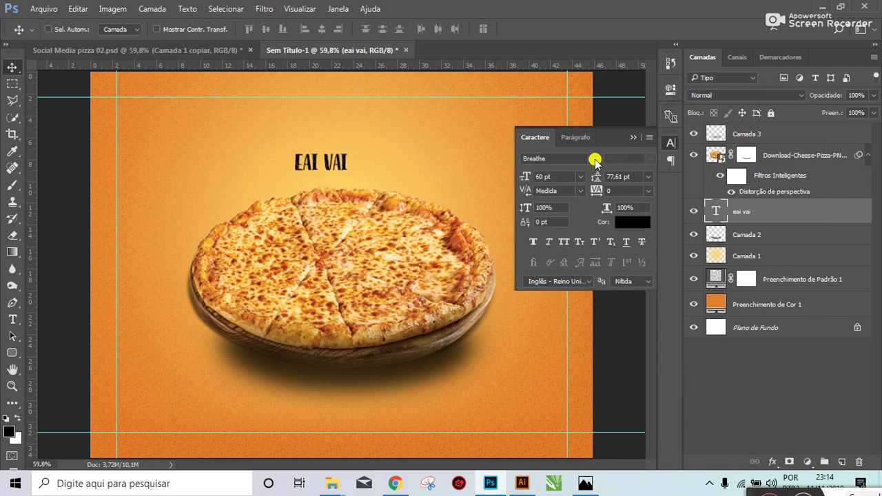
pyautogui.click(628, 139)
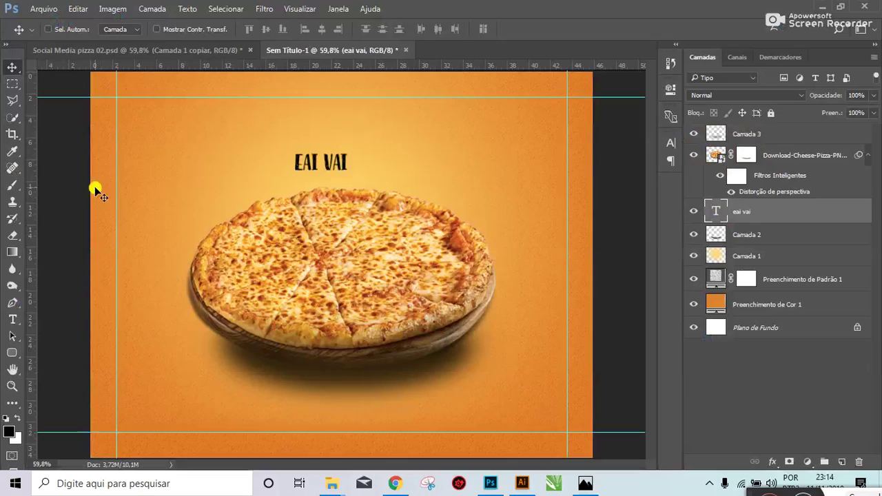
pyautogui.click(116, 54)
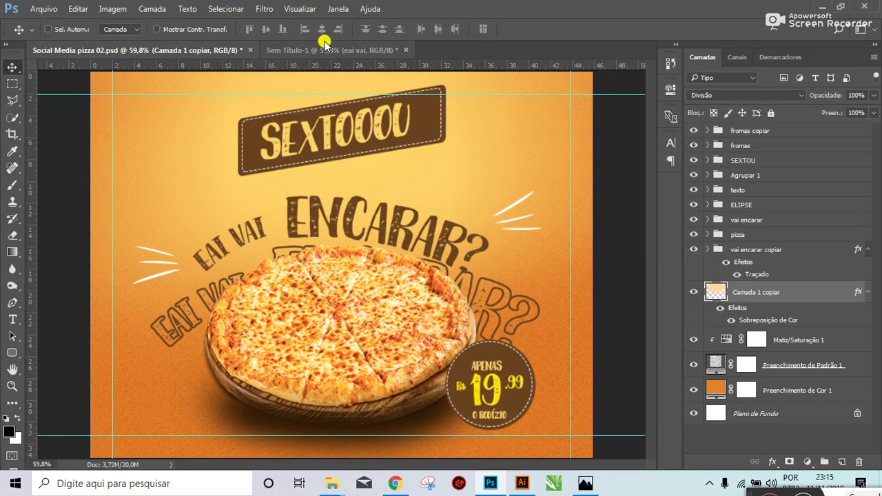
# Step: Move the EAI VAI headline left and scale it up to about 131%
pyautogui.click(314, 50)
pyautogui.moveTo(325, 174); pyautogui.dragTo(277, 173)
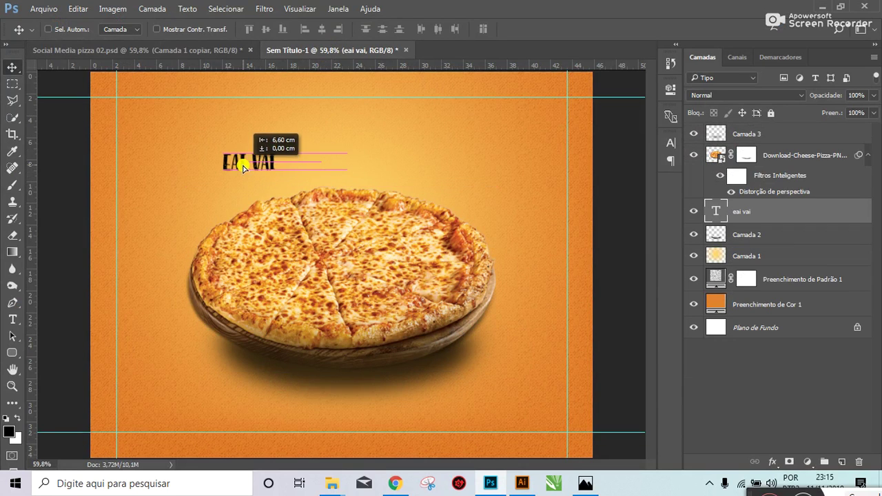
pyautogui.hotkey('ctrl', 't')
pyautogui.moveTo(275, 171); pyautogui.dragTo(290, 187)
pyautogui.press('Return')
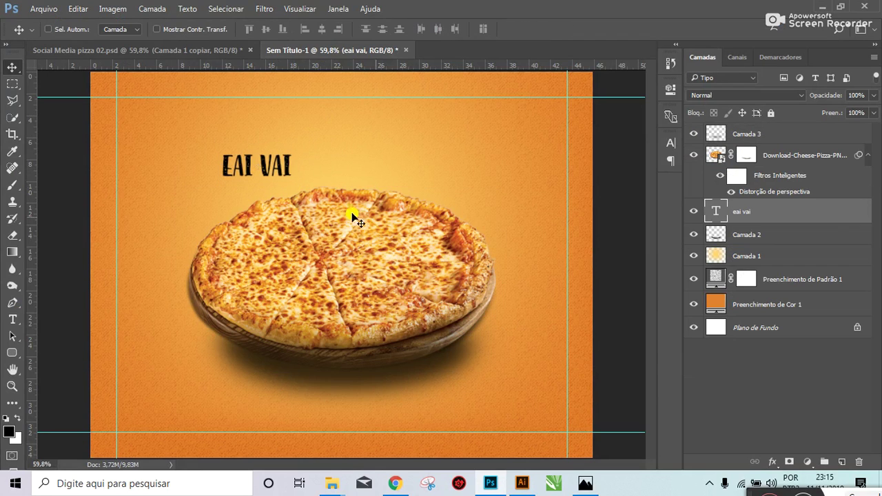
# Step: Select the pizza, Camada 2 and Camada 3 layers and group them
pyautogui.click(763, 157)
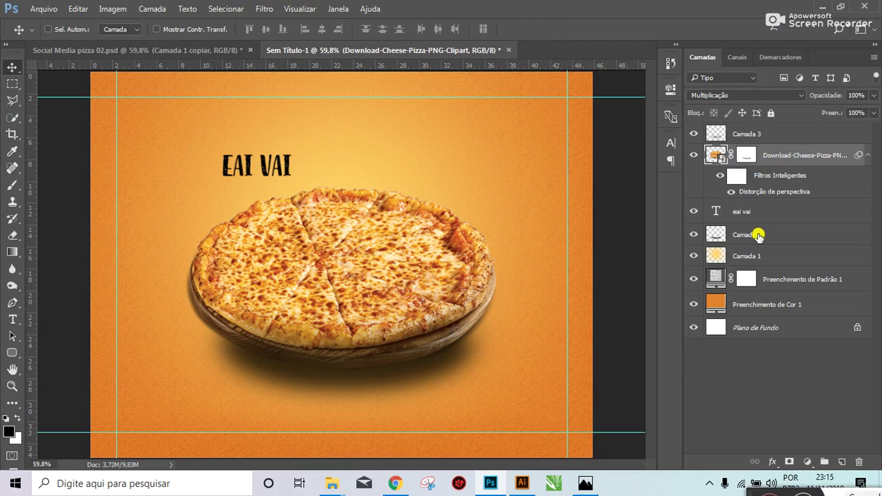
pyautogui.click(758, 235)
pyautogui.keyDown('ctrl'); pyautogui.click(764, 153); pyautogui.keyUp('ctrl')
pyautogui.press('8')
pyautogui.press('6')
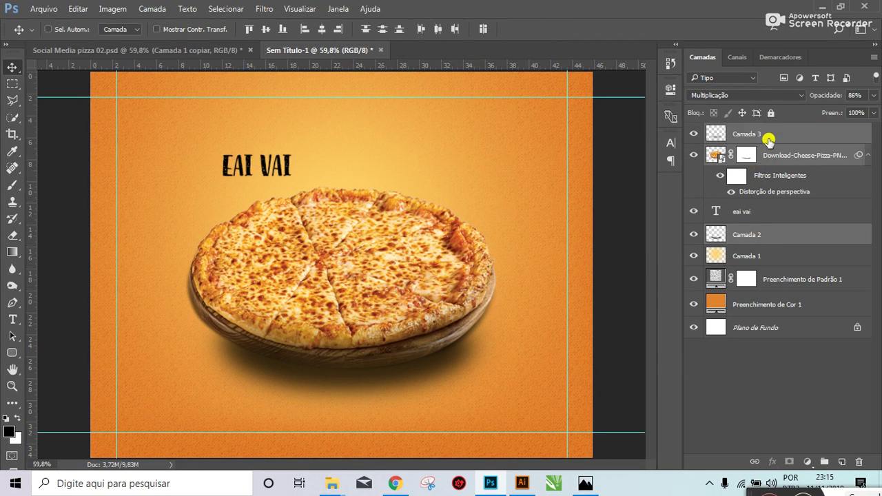
pyautogui.hotkey('ctrl', 'g')
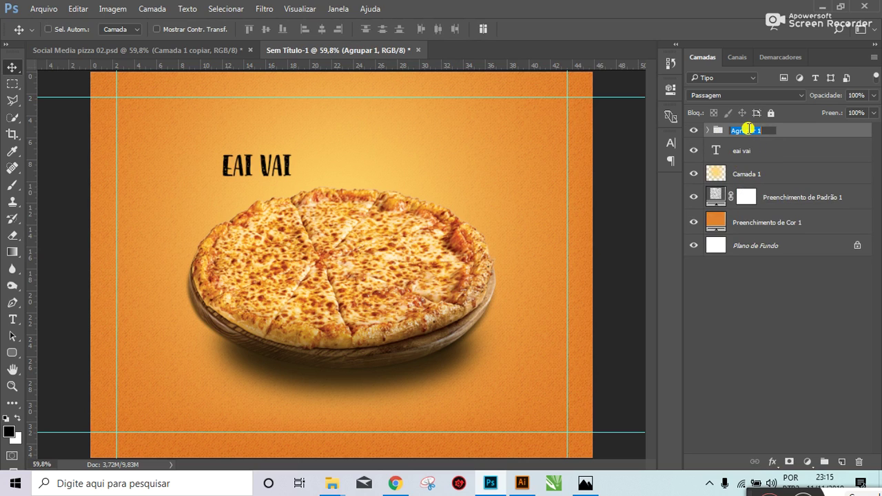
pyautogui.write('Pizza')
# Step: Name the group Pizza, toggle its visibility to check it, and expand it to select Camada 3
pyautogui.click(747, 129)
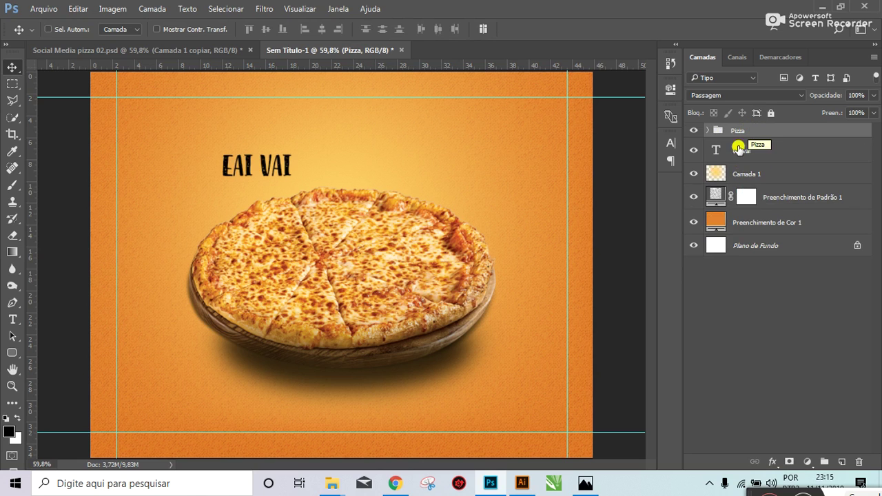
pyautogui.click(690, 132)
pyautogui.click(690, 131)
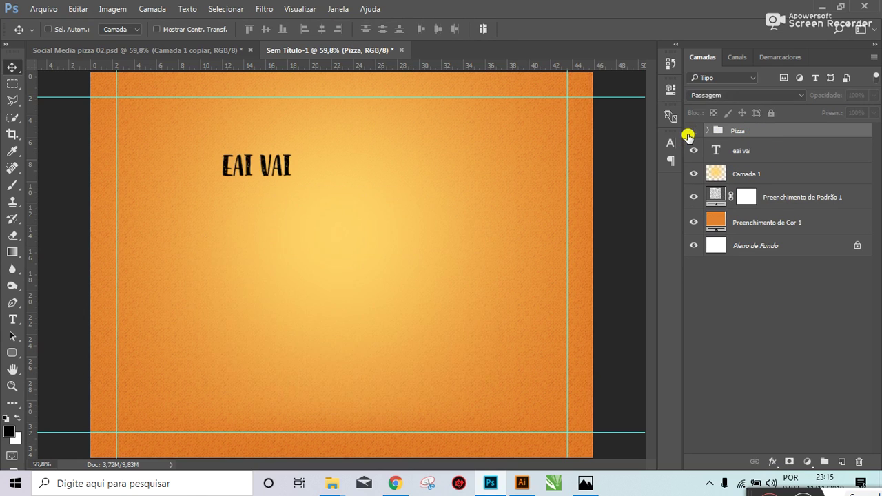
pyautogui.click(691, 132)
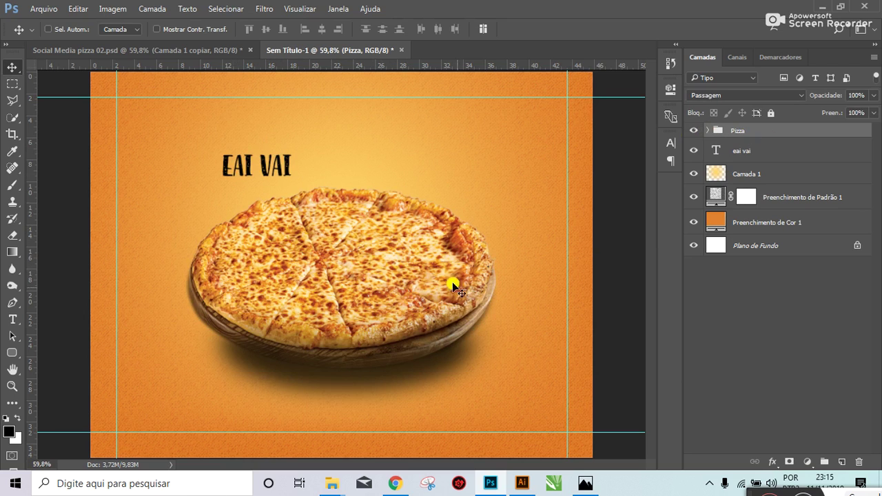
pyautogui.click(708, 131)
pyautogui.click(752, 153)
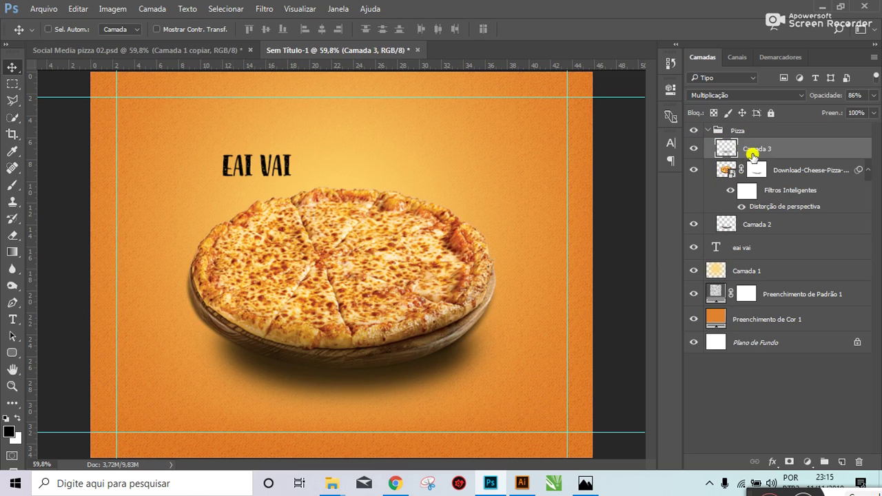
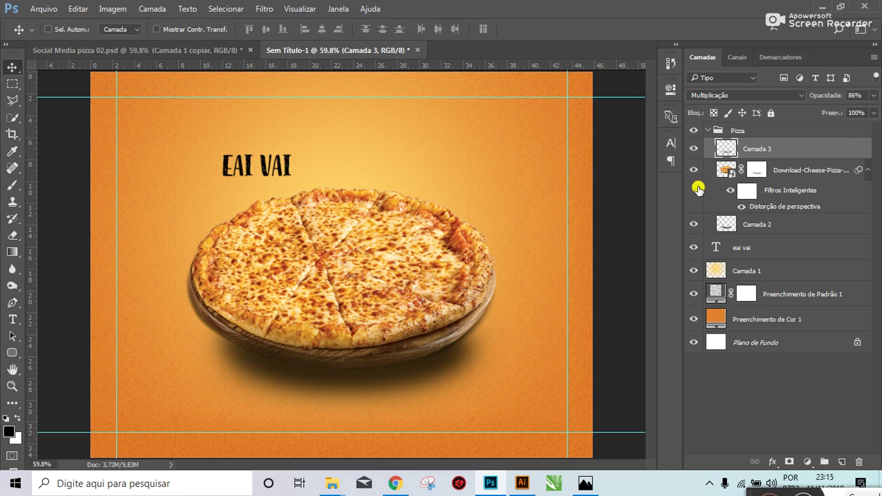
# Step: Stretch the Camada 3 shadow wider on both sides with Free Transform
pyautogui.press('ctrl')
pyautogui.hotkey('ctrl', 't')
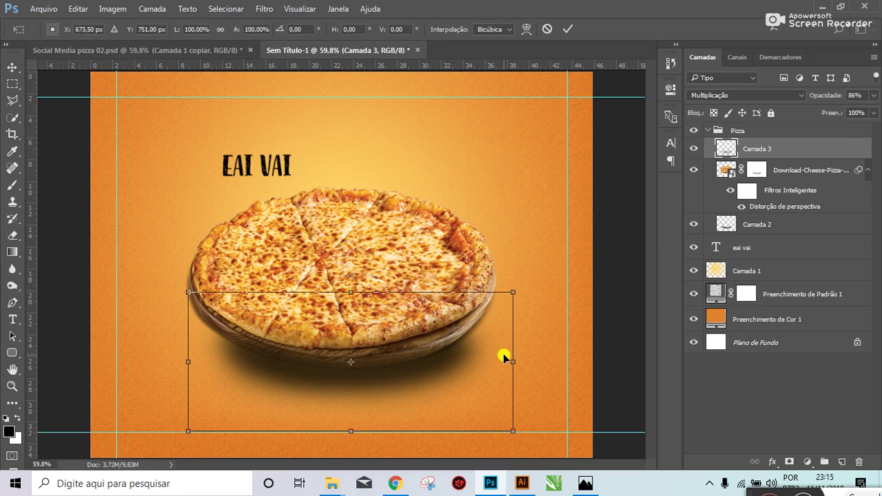
pyautogui.moveTo(520, 357); pyautogui.dragTo(536, 358)
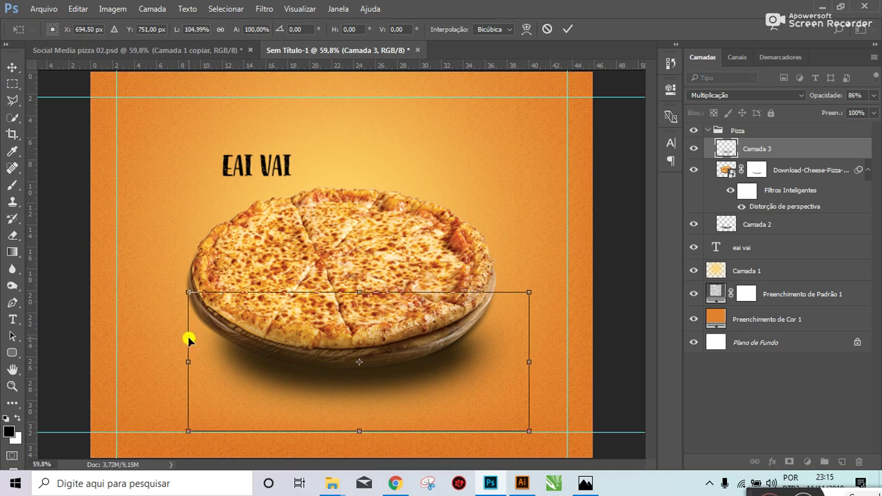
pyautogui.moveTo(185, 361); pyautogui.dragTo(151, 361)
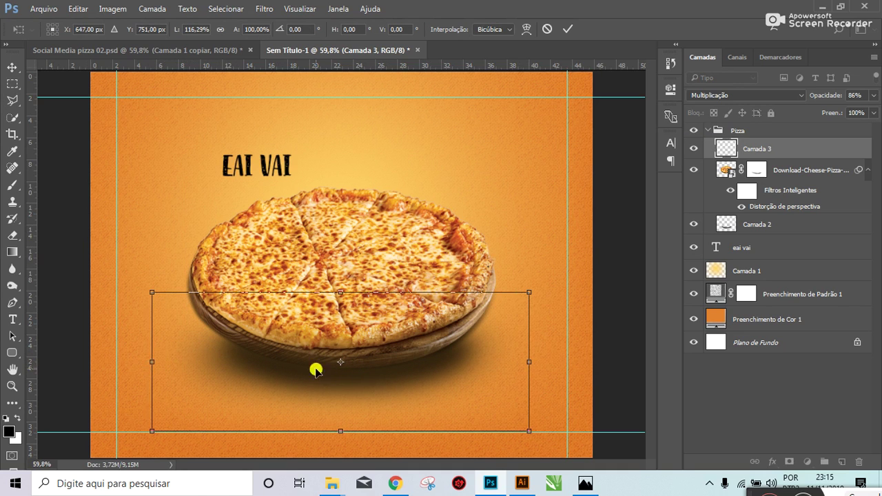
pyautogui.moveTo(529, 361); pyautogui.dragTo(543, 362)
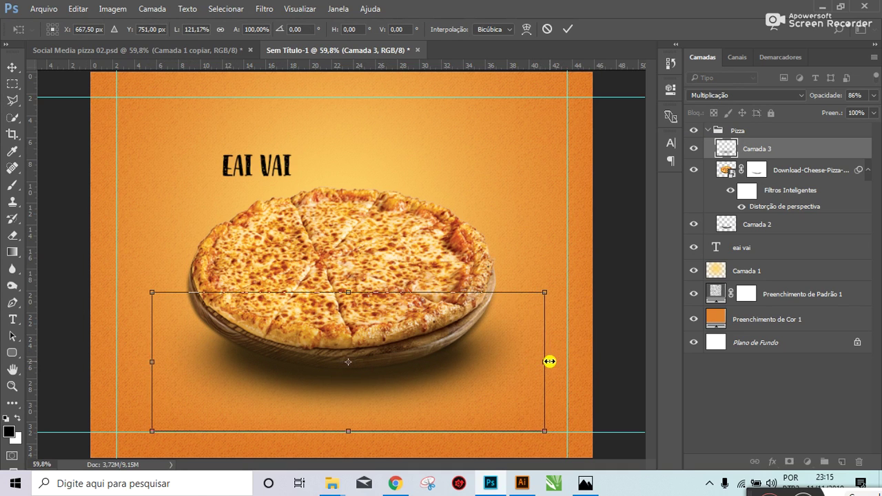
pyautogui.press('Return')
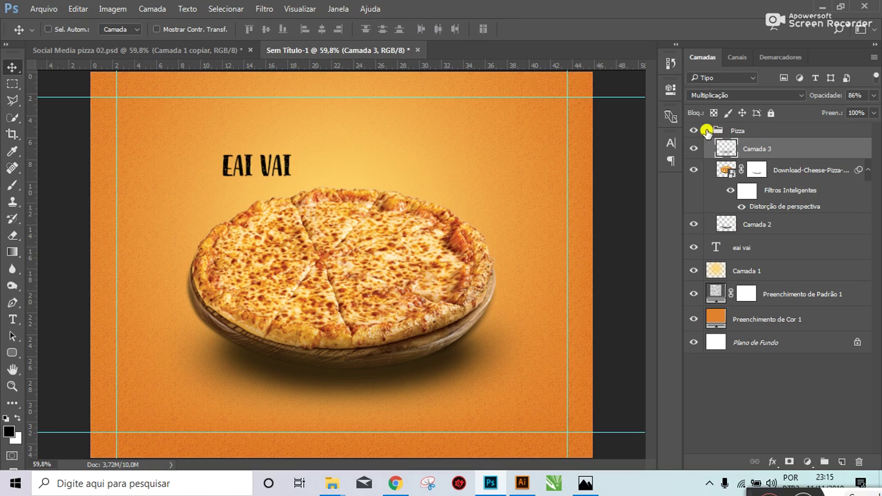
# Step: Move the Pizza group lower on the canvas and bring up the reference design
pyautogui.click(707, 132)
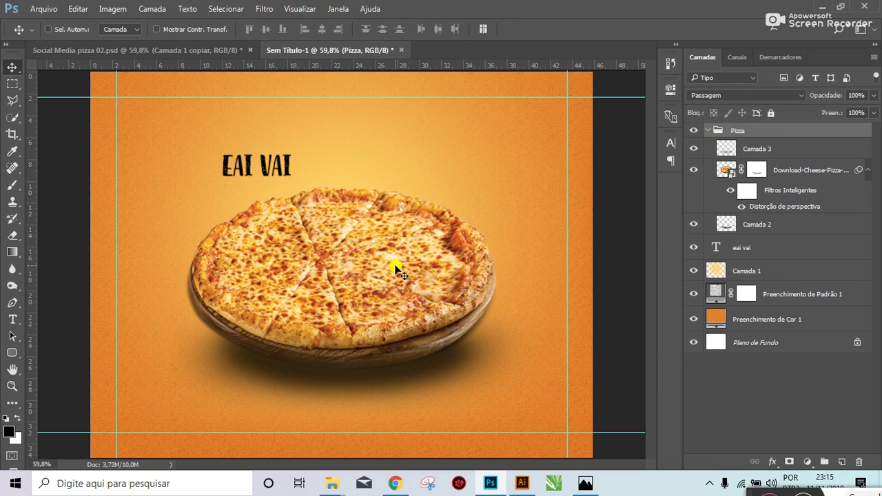
pyautogui.moveTo(390, 261); pyautogui.dragTo(390, 288)
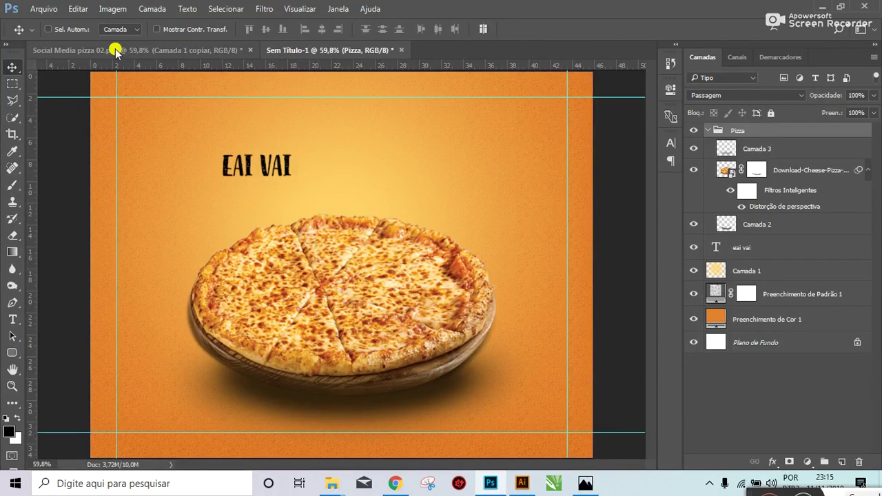
pyautogui.click(114, 50)
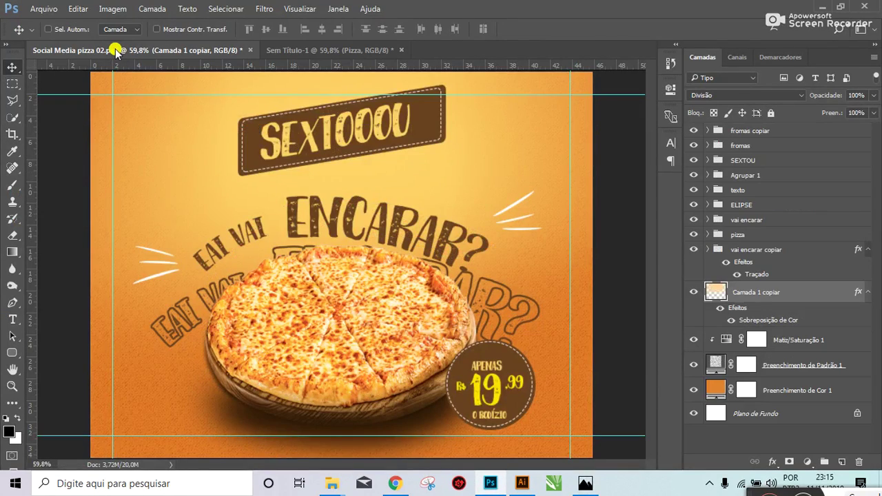
# Step: Scale the EAI VAI headline up to about 121%
pyautogui.click(350, 48)
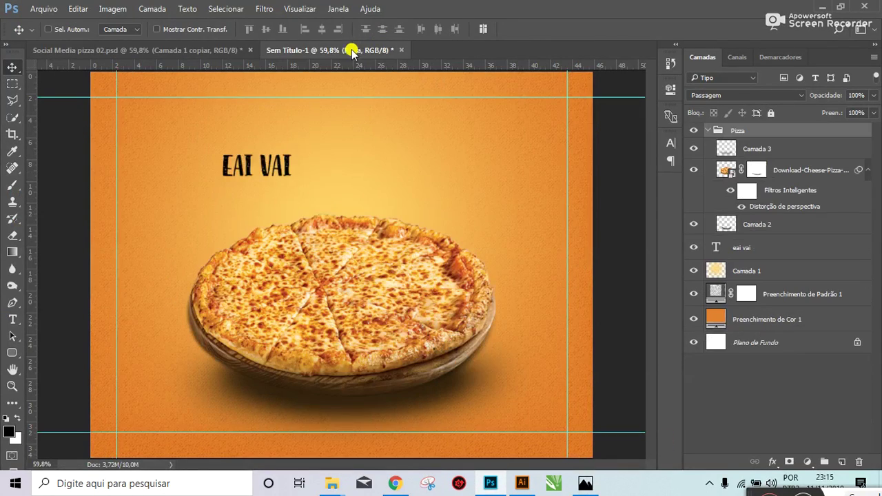
pyautogui.keyDown('ctrl'); pyautogui.click(236, 164); pyautogui.keyUp('ctrl')
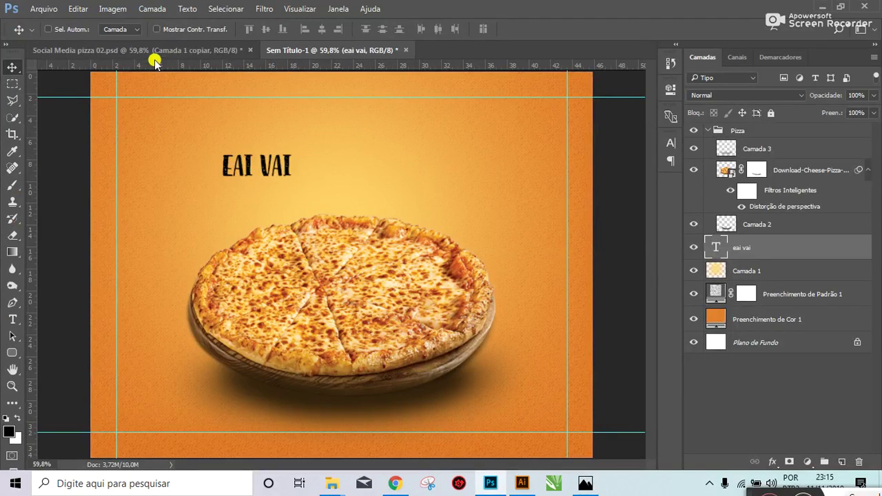
pyautogui.click(153, 52)
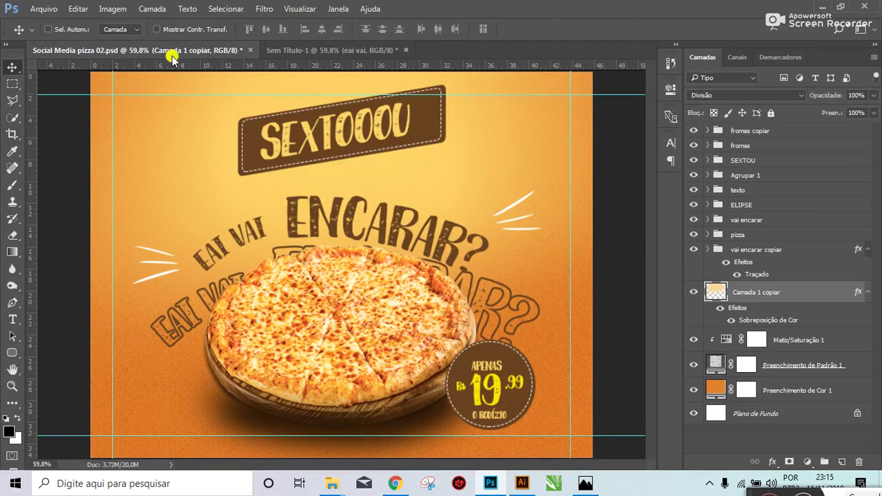
pyautogui.click(309, 48)
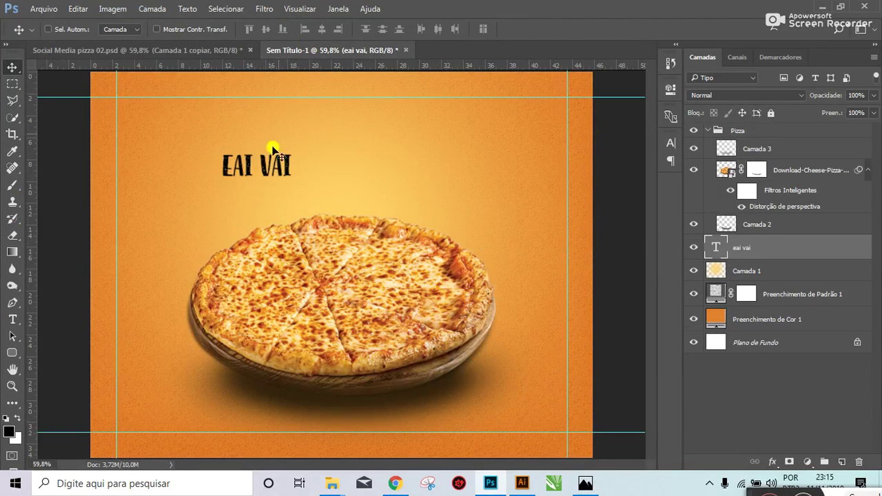
pyautogui.hotkey('ctrl', 't')
pyautogui.moveTo(291, 177); pyautogui.dragTo(305, 191)
pyautogui.press('Return')
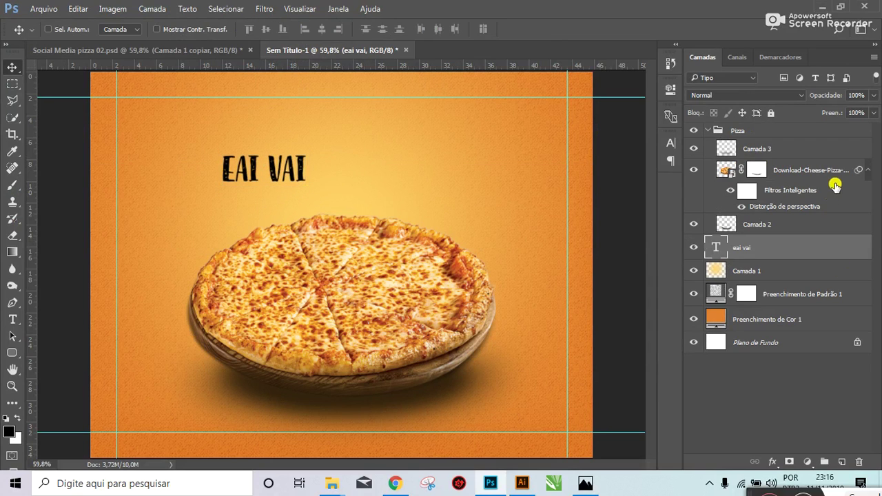
# Step: Open the Character settings and colour picker, then reselect the eai vai text layer
pyautogui.click(672, 144)
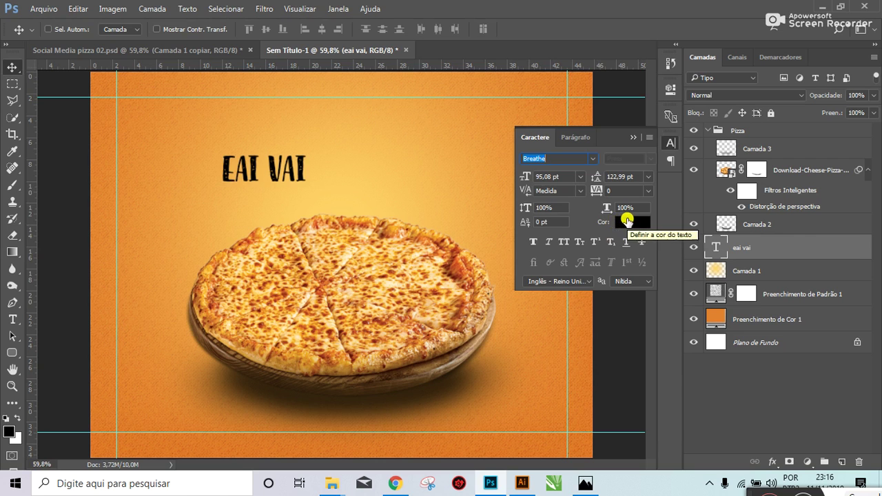
pyautogui.click(626, 221)
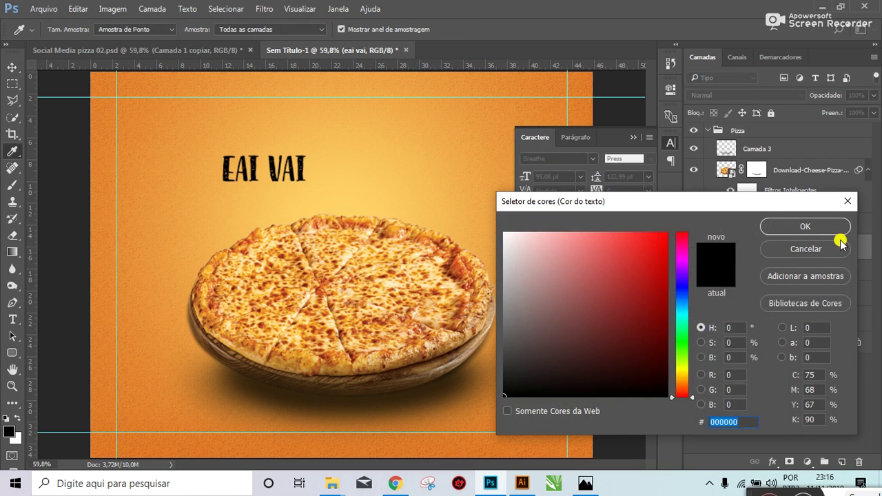
pyautogui.click(824, 249)
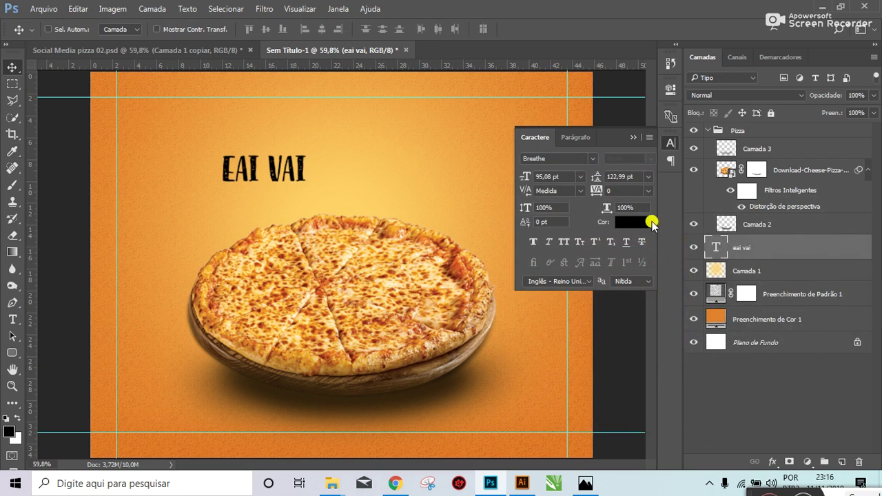
pyautogui.click(633, 137)
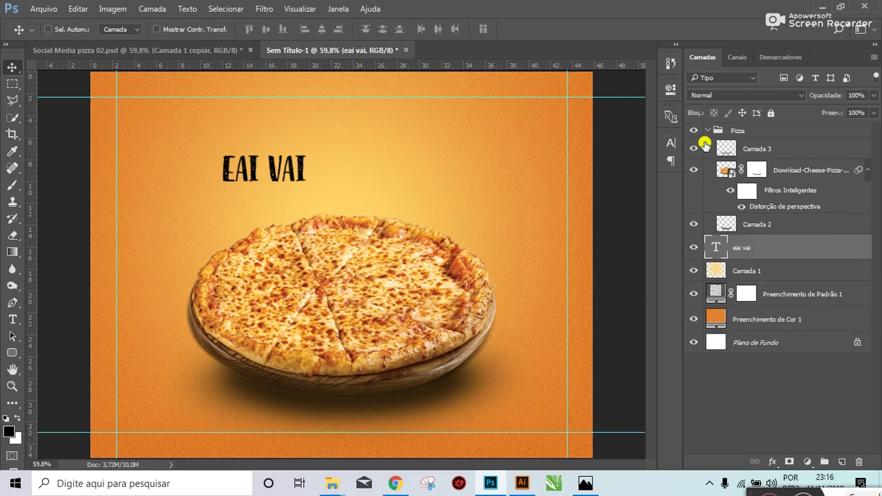
pyautogui.click(337, 8)
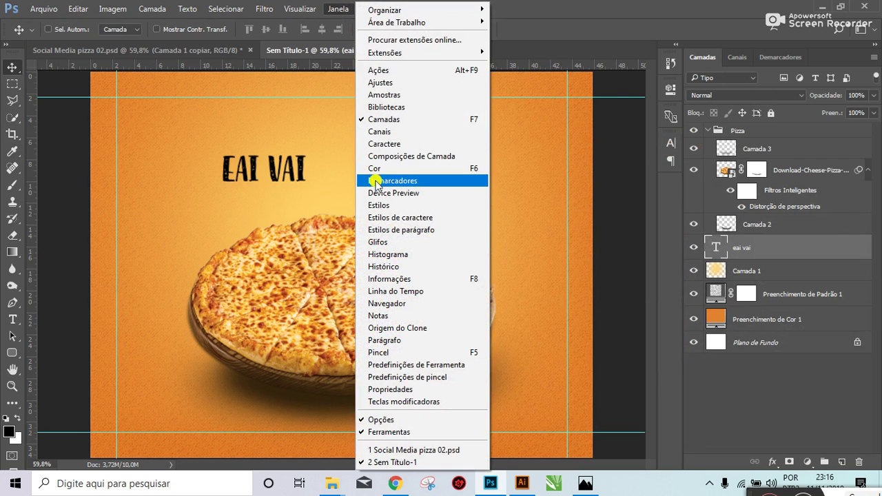
pyautogui.click(390, 145)
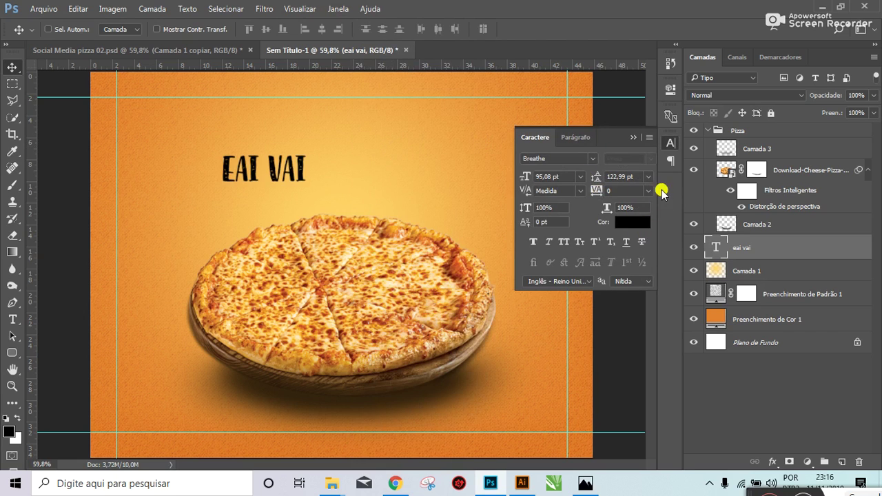
pyautogui.click(762, 269)
pyautogui.click(751, 254)
# Step: Colour the EAI VAI text with a brown sampled from the pizza's wooden board
pyautogui.click(641, 224)
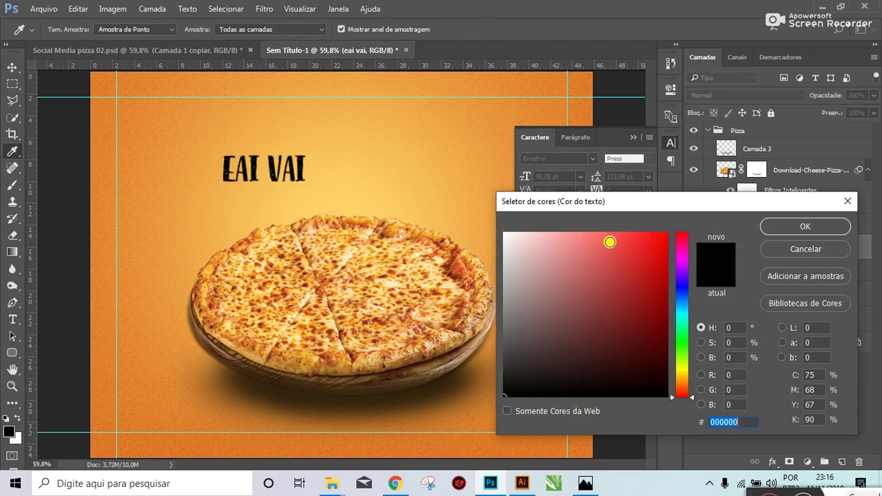
pyautogui.click(410, 377)
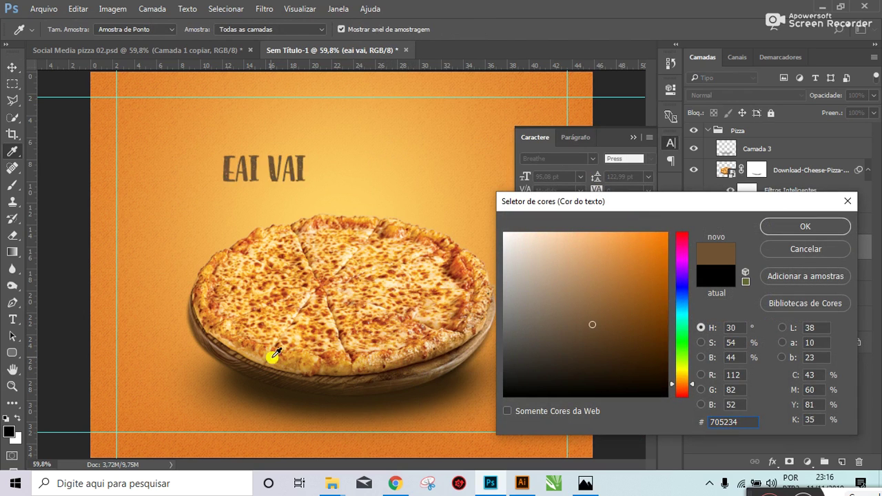
pyautogui.click(236, 364)
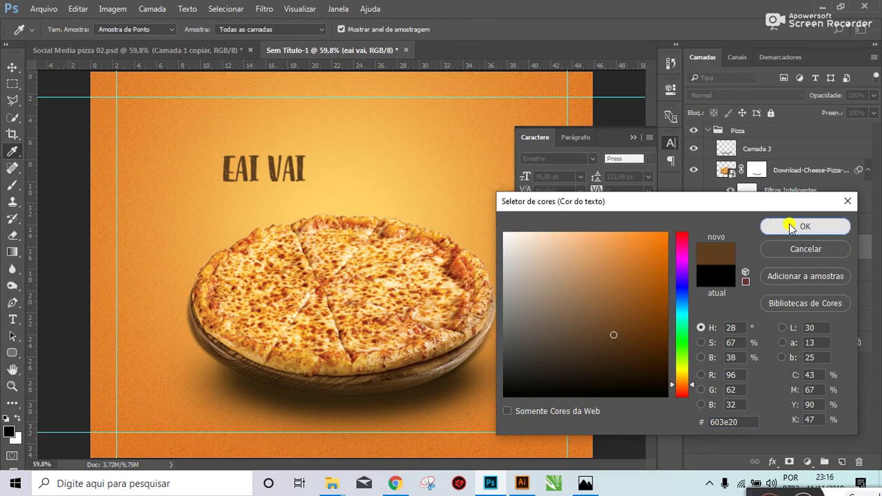
pyautogui.click(792, 226)
pyautogui.click(632, 137)
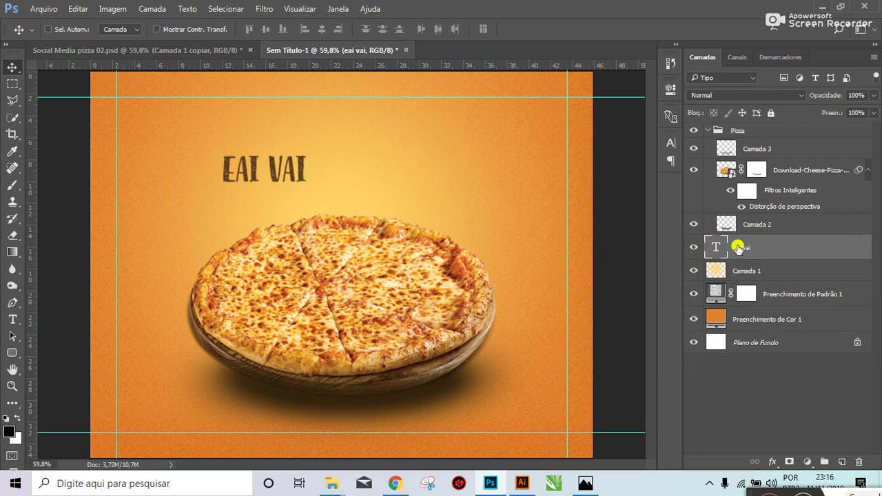
# Step: Resample a darker brown from the board's shadow for the EAI VAI text
pyautogui.click(659, 142)
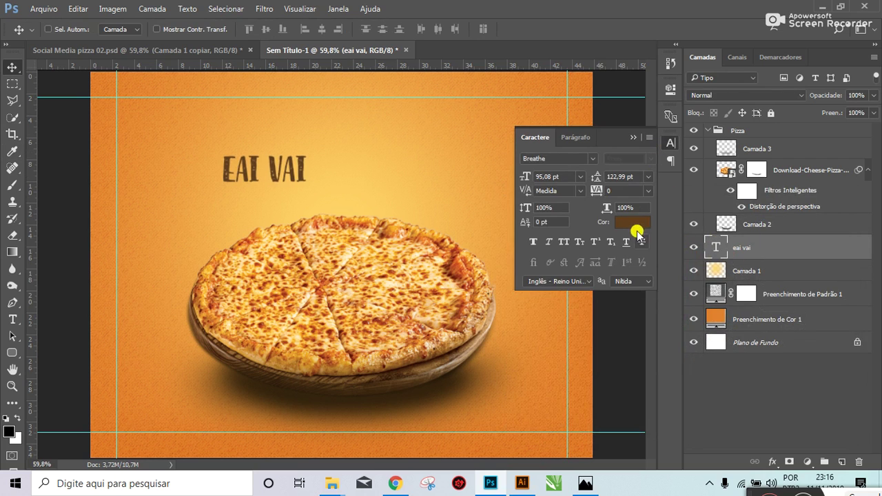
pyautogui.click(635, 229)
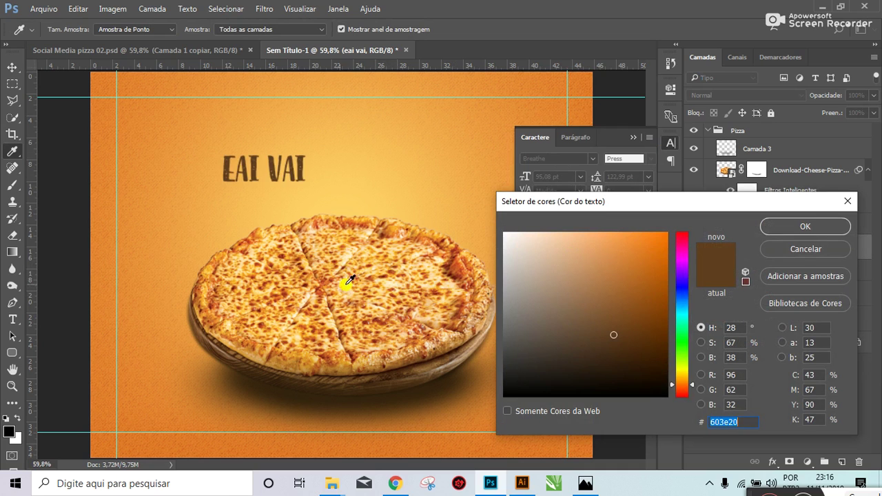
pyautogui.click(334, 252)
pyautogui.click(206, 265)
pyautogui.click(272, 289)
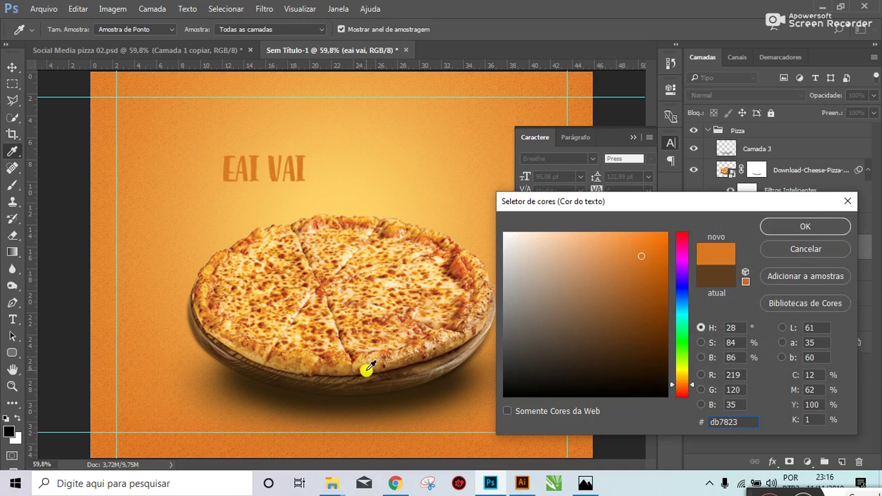
pyautogui.click(218, 347)
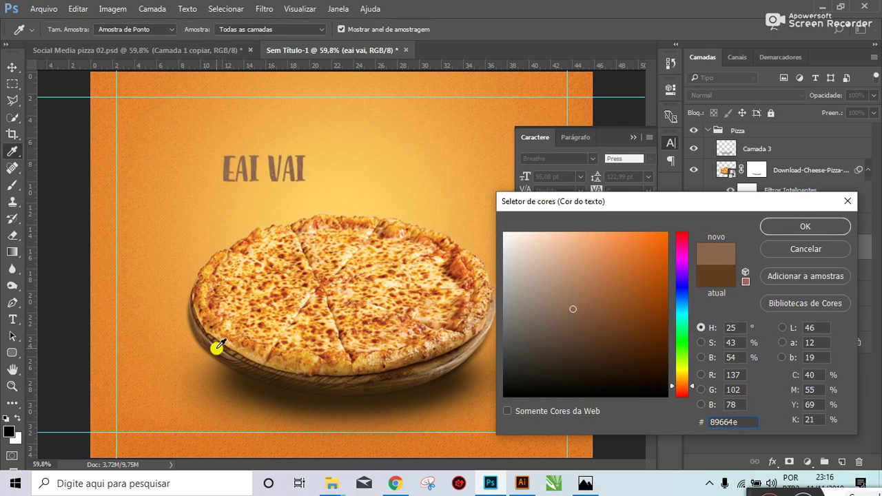
pyautogui.click(247, 367)
pyautogui.click(788, 224)
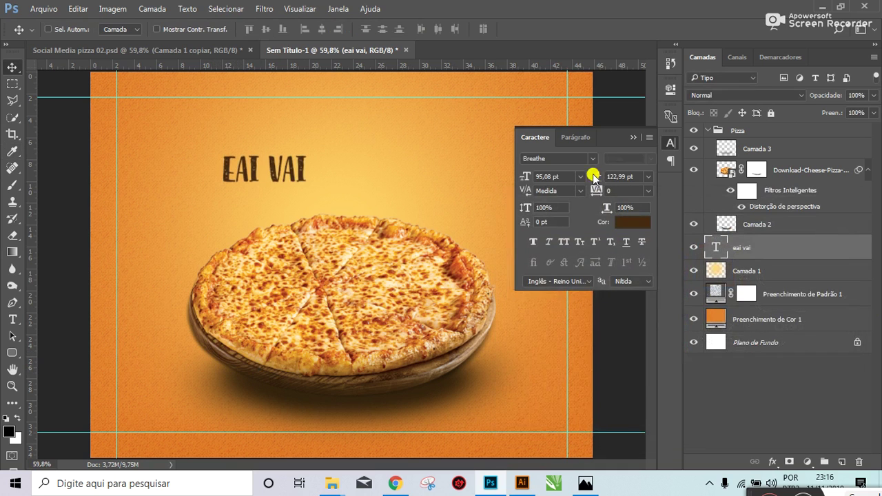
pyautogui.click(628, 138)
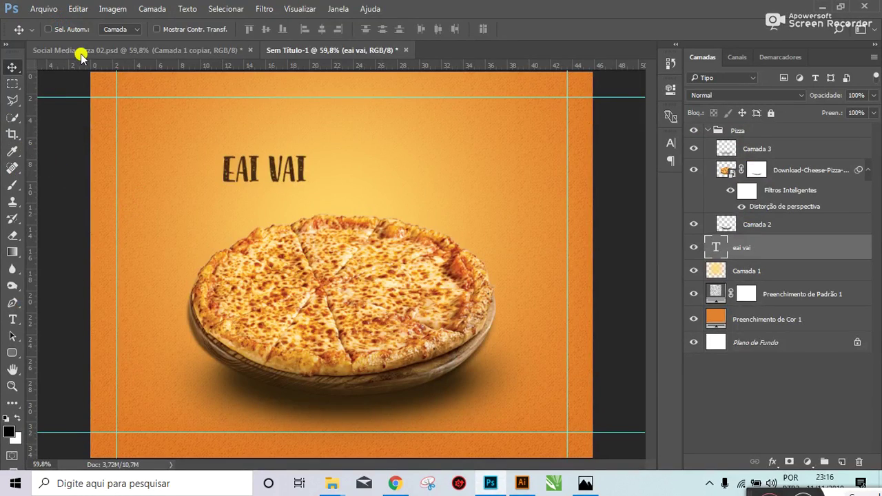
# Step: Drag the EAI VAI headline down to sit just above the pizza, matching the reference
pyautogui.click(83, 50)
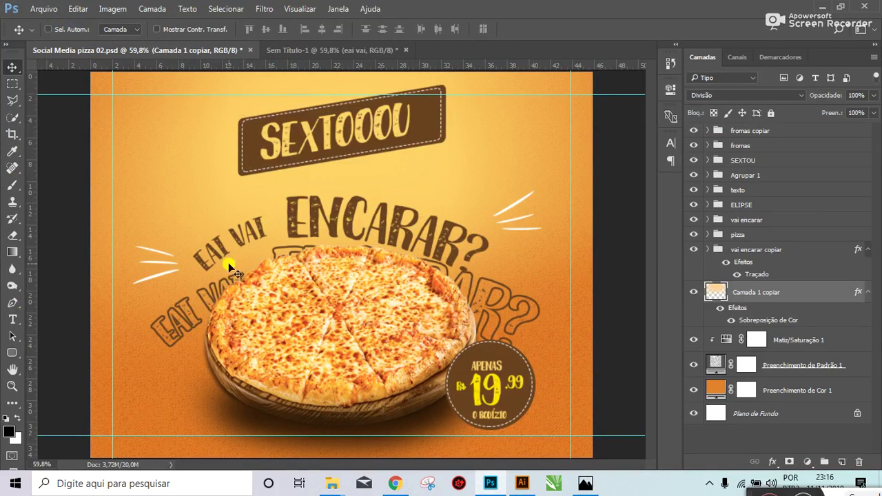
pyautogui.click(330, 50)
pyautogui.moveTo(244, 117)
pyautogui.mouseDown()
pyautogui.moveTo(236, 207)
pyautogui.moveTo(244, 207)
pyautogui.mouseUp()
pyautogui.press('ctrl')
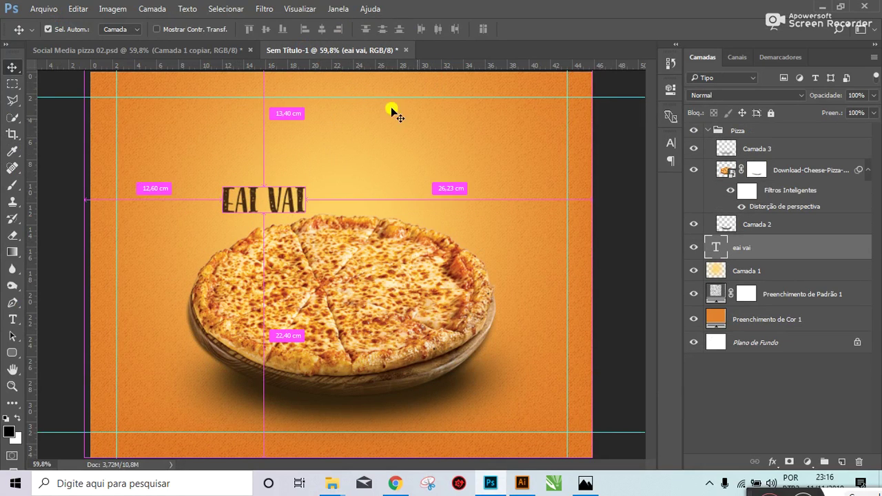
pyautogui.press('t')
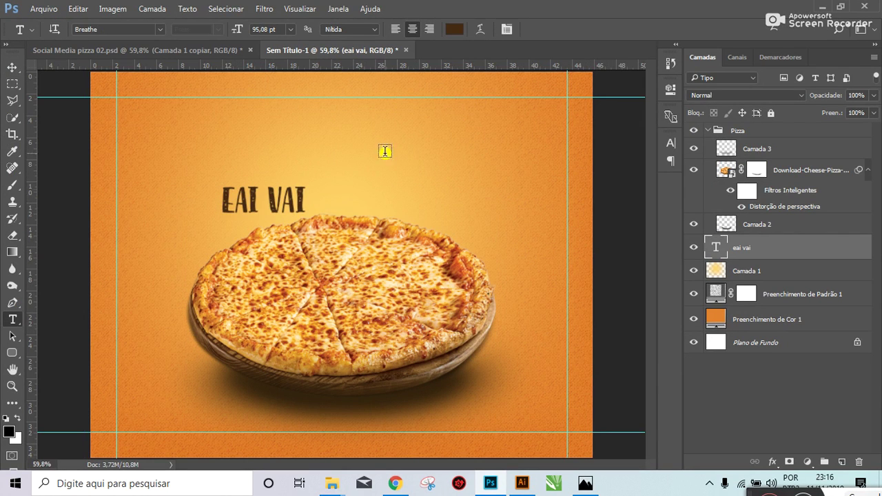
# Step: Warp the EAI VAI text with the Arco style at +26 curvature
pyautogui.click(478, 31)
pyautogui.click(674, 252)
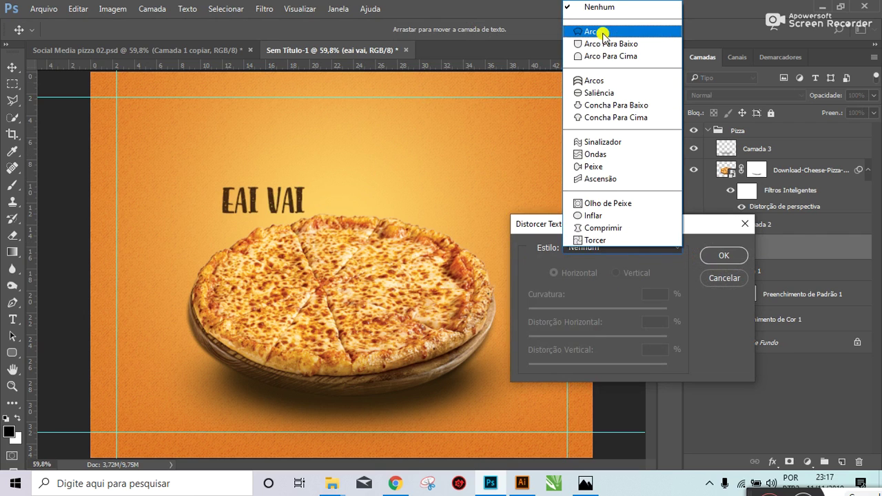
pyautogui.click(602, 32)
pyautogui.moveTo(632, 309); pyautogui.dragTo(630, 309)
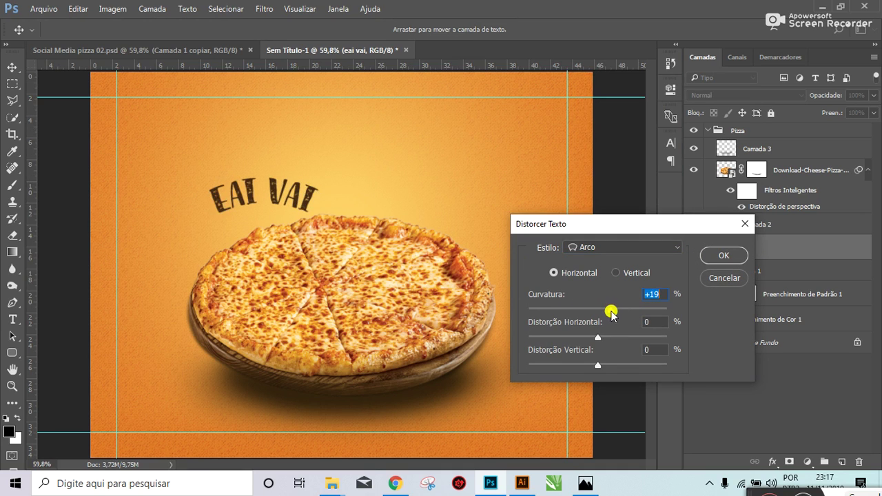
pyautogui.moveTo(611, 313); pyautogui.dragTo(601, 311)
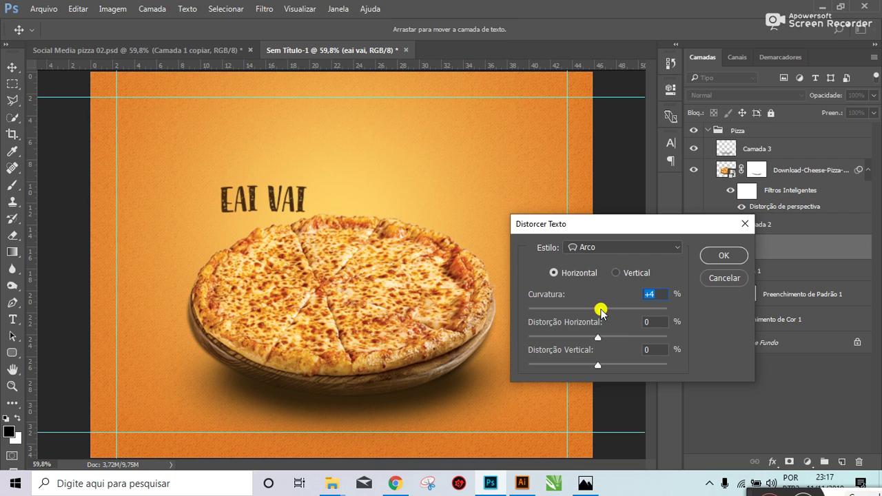
pyautogui.moveTo(613, 310); pyautogui.dragTo(617, 312)
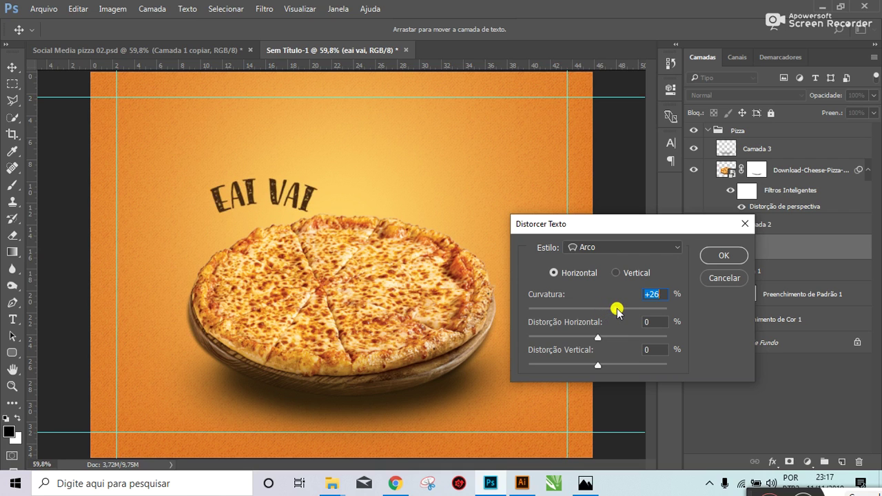
pyautogui.click(722, 256)
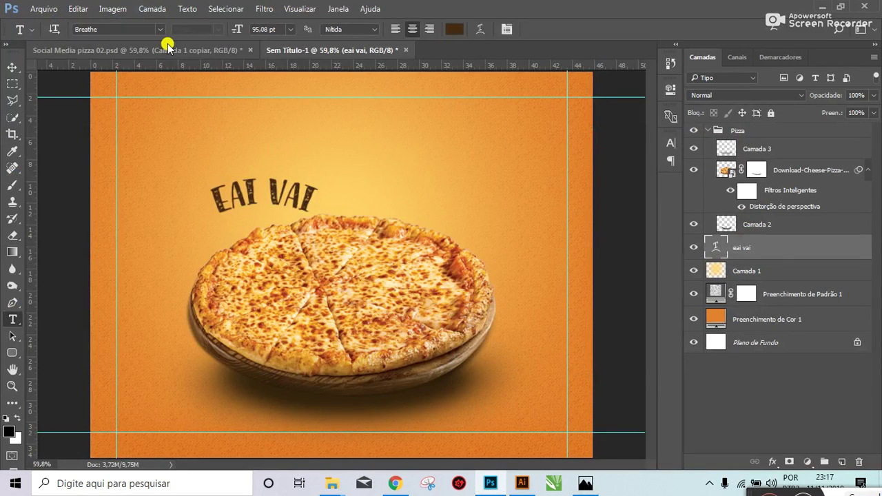
# Step: Compare with the reference, then delete the arched eai vai text layer
pyautogui.click(172, 49)
pyautogui.click(318, 55)
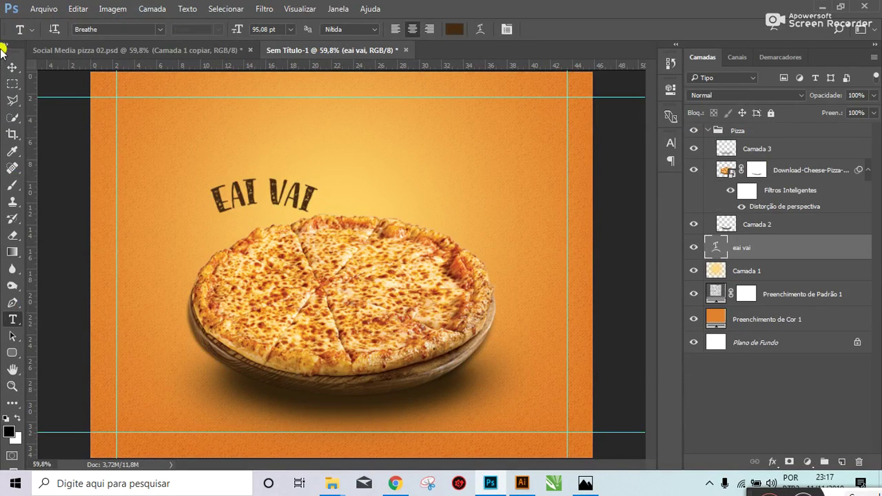
pyautogui.click(12, 67)
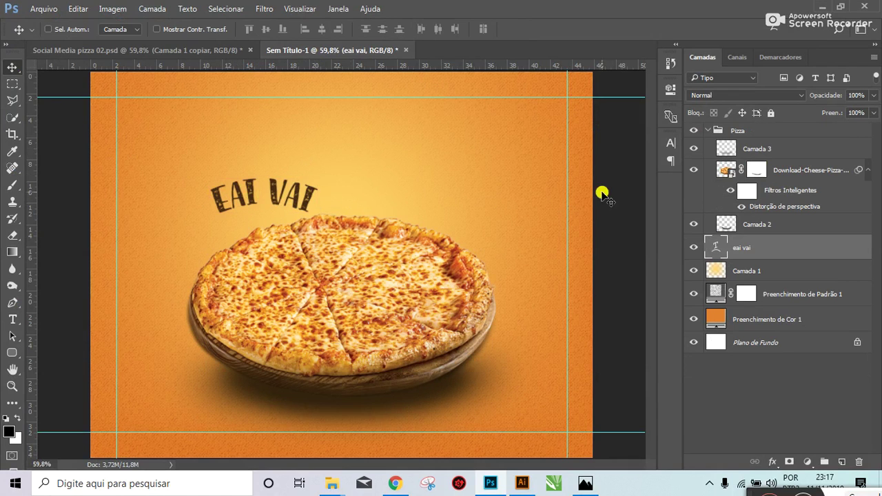
pyautogui.press('Delete')
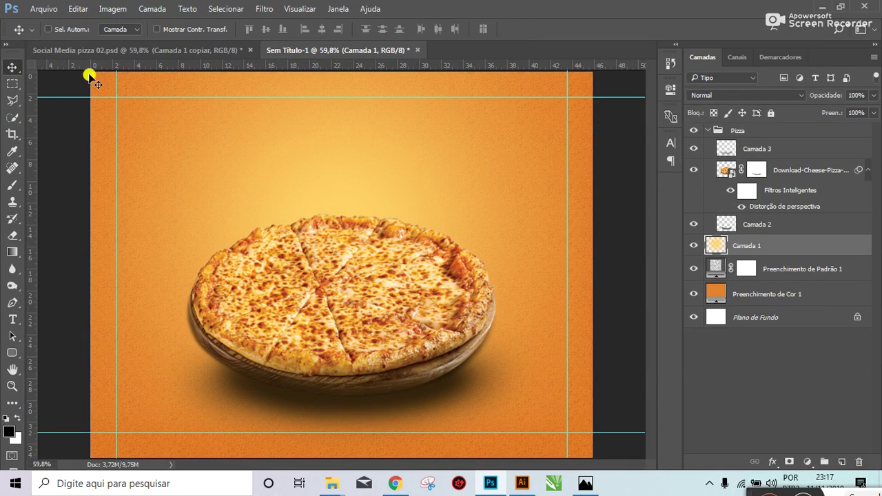
pyautogui.click(142, 50)
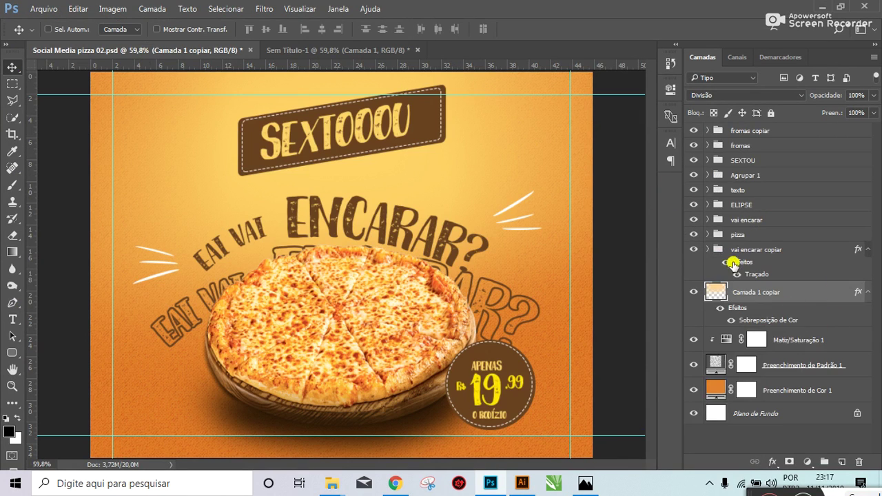
pyautogui.keyDown('ctrl'); pyautogui.click(394, 232); pyautogui.keyUp('ctrl')
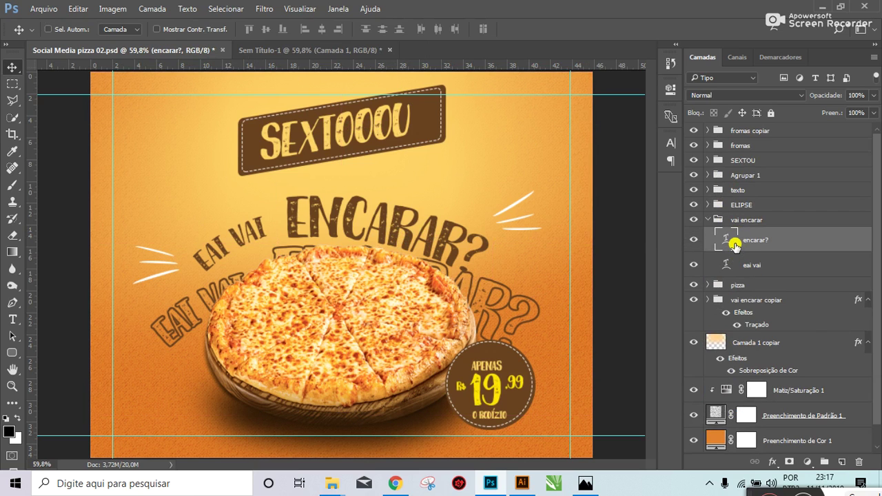
pyautogui.doubleClick(734, 243)
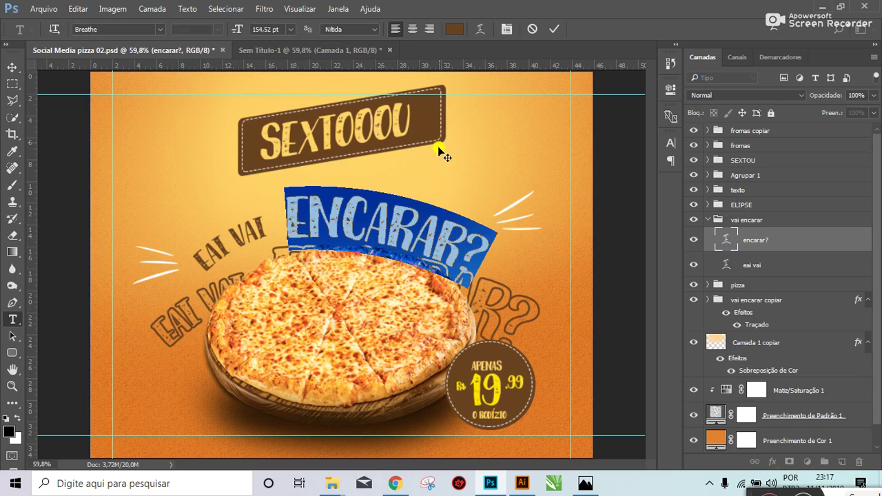
pyautogui.hotkey('ctrl', 'Return')
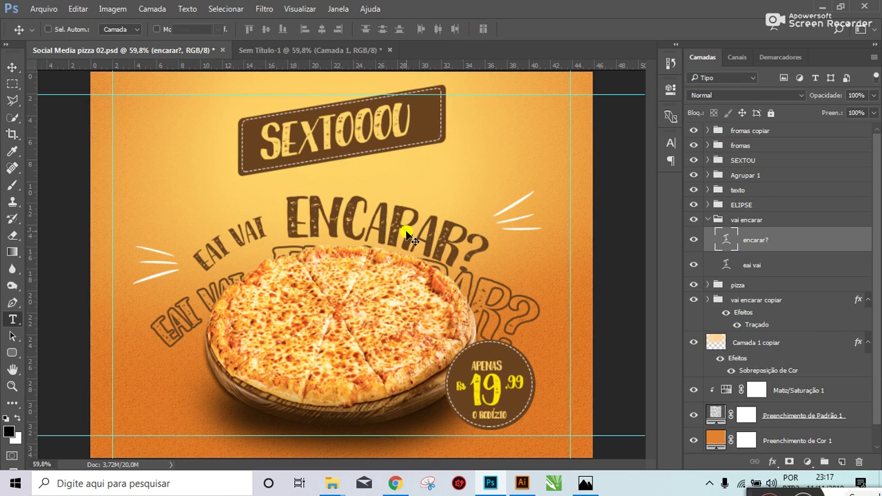
pyautogui.press('t')
pyautogui.click(479, 29)
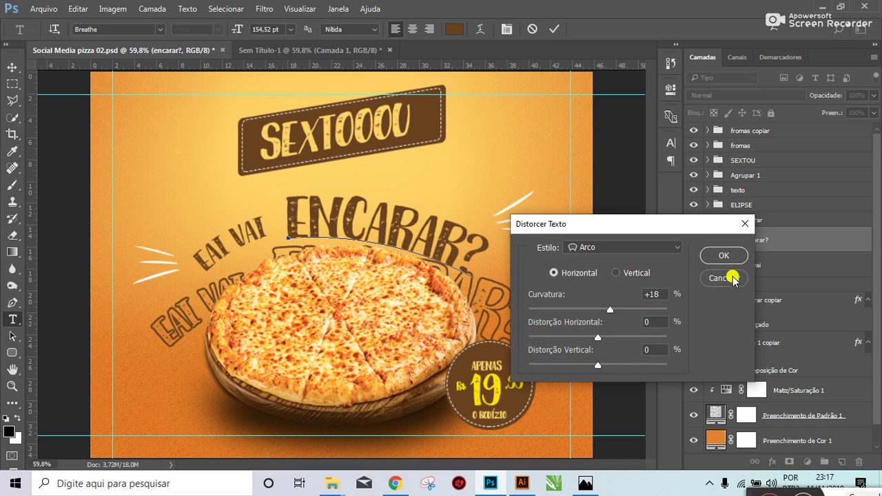
pyautogui.click(732, 278)
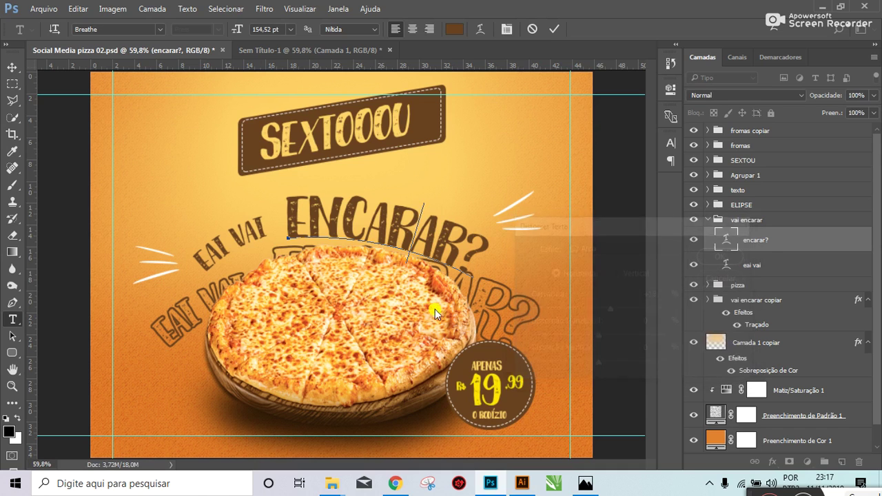
pyautogui.click(229, 239)
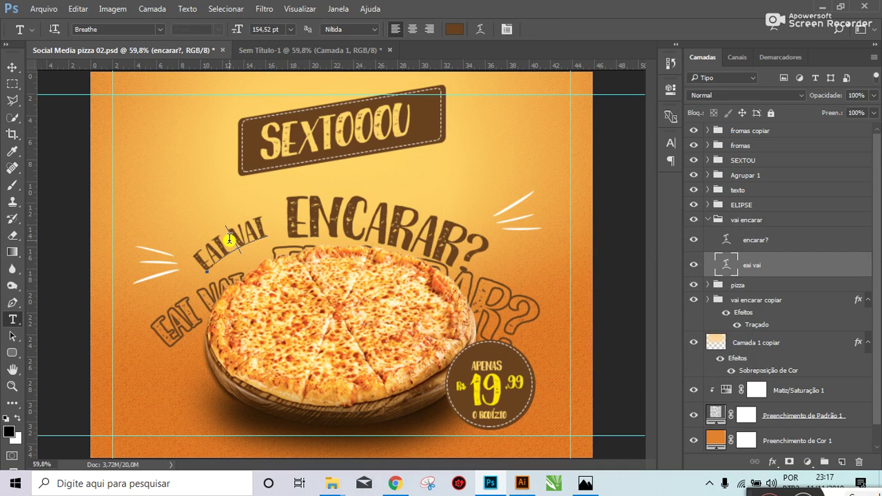
pyautogui.doubleClick(230, 239)
pyautogui.click(481, 29)
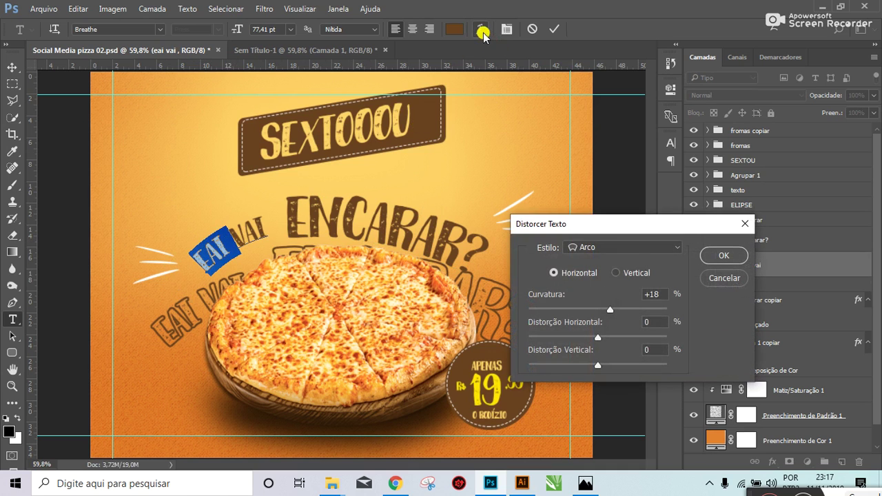
pyautogui.click(721, 278)
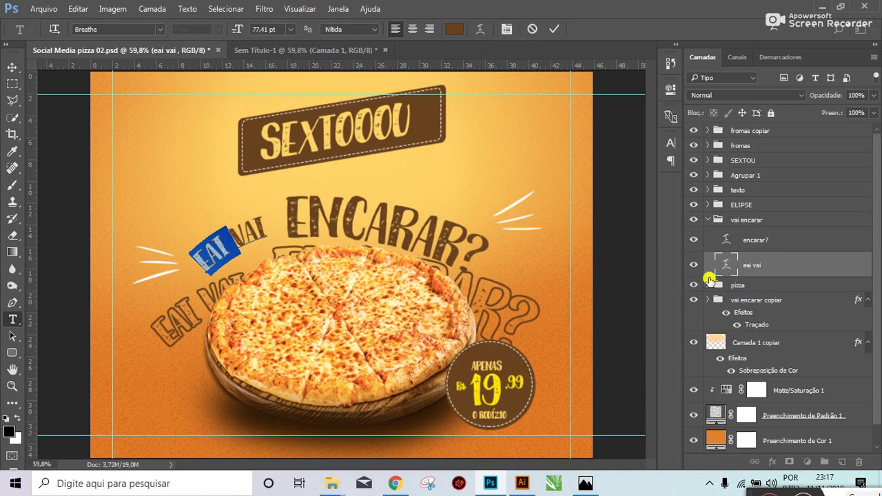
pyautogui.click(316, 50)
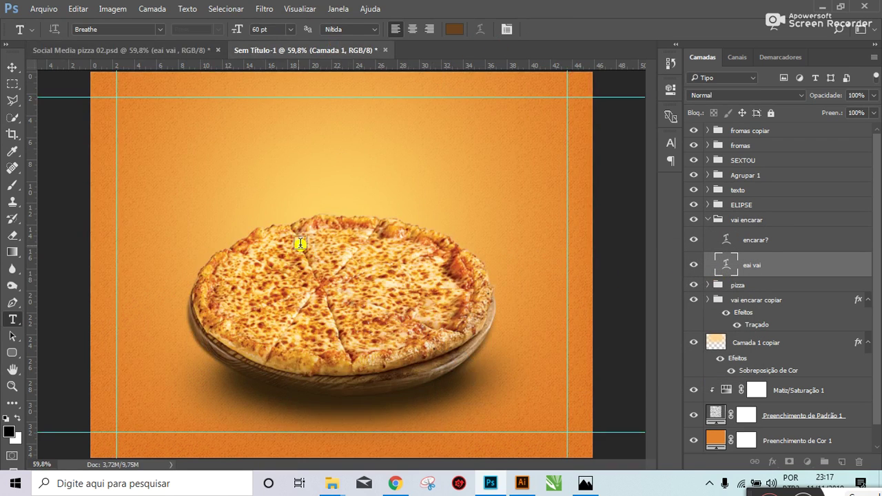
# Step: Paste back the arched EAI VAI text, rotate it about -14° and move it toward the pizza's left edge
pyautogui.click(236, 197)
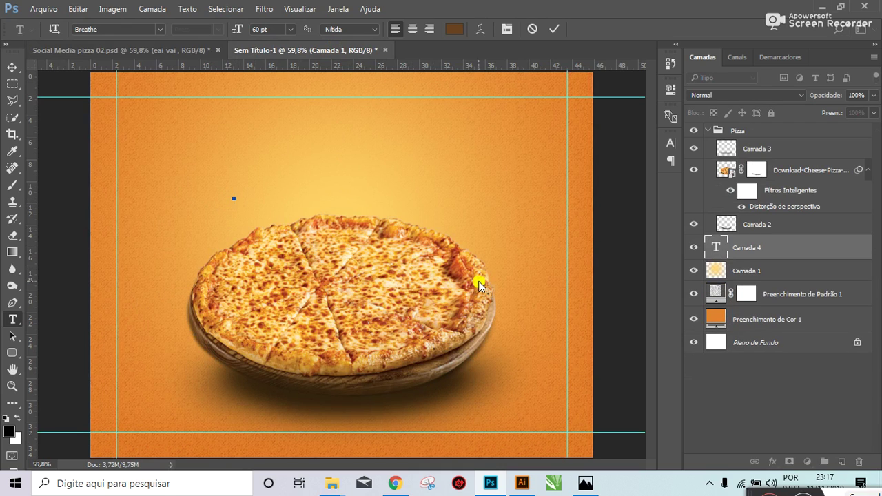
pyautogui.press('Escape')
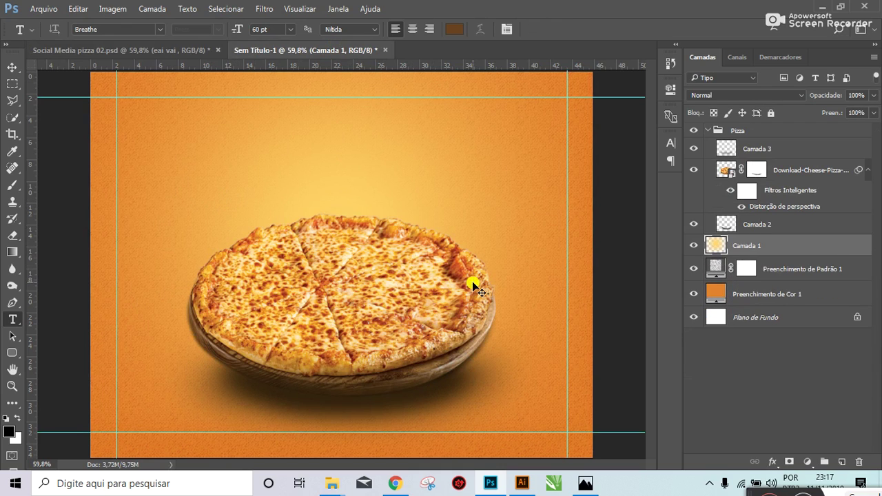
pyautogui.hotkey('ctrl', 'v')
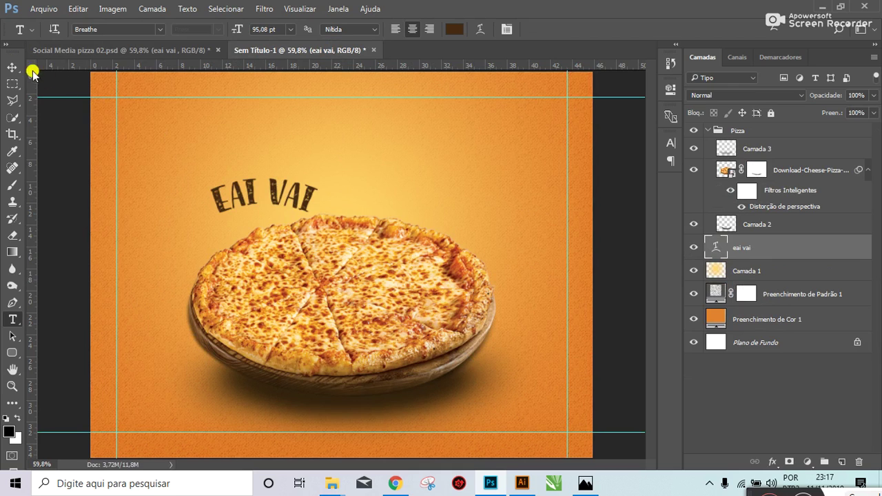
pyautogui.click(12, 67)
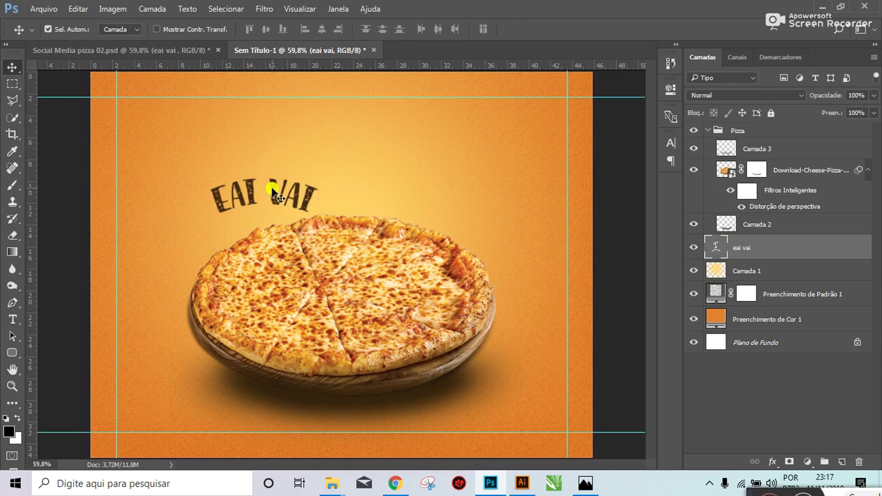
pyautogui.hotkey('ctrl', 't')
pyautogui.moveTo(317, 215); pyautogui.dragTo(357, 179)
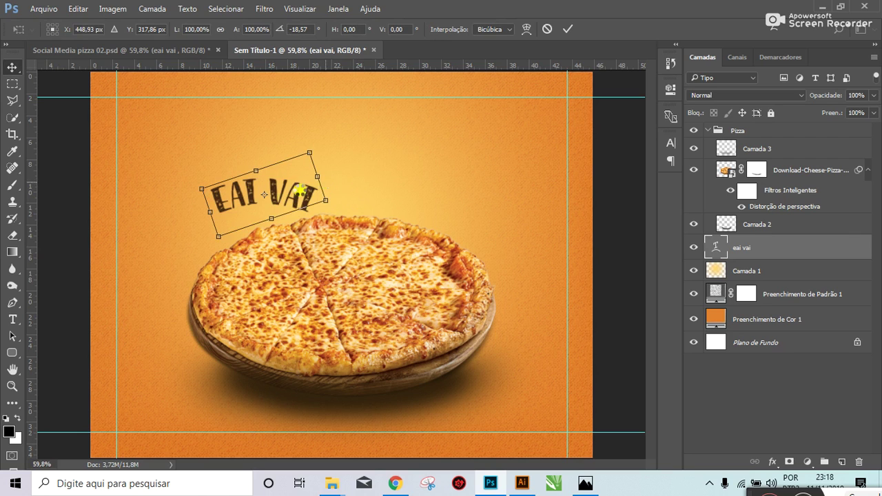
pyautogui.press('Return')
pyautogui.moveTo(285, 188)
pyautogui.mouseDown()
pyautogui.moveTo(255, 208)
pyautogui.moveTo(259, 216)
pyautogui.mouseUp()
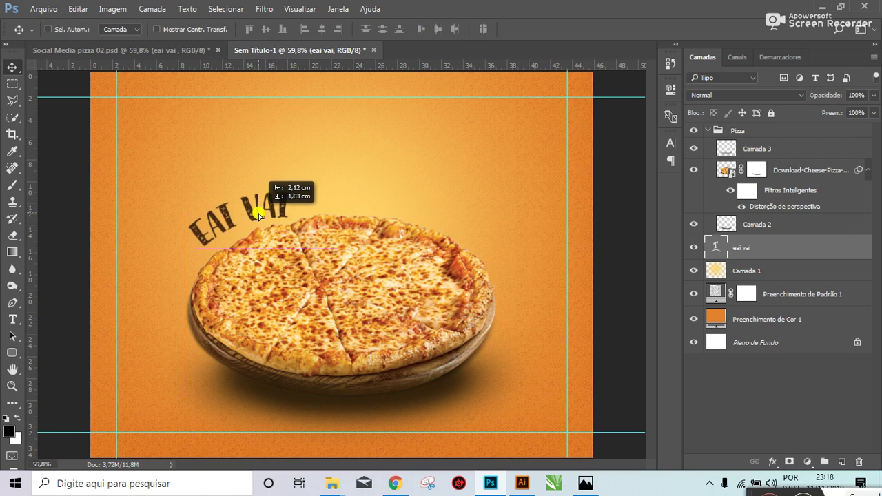
# Step: Check the reference and scale EAI VAI down slightly to about 85.5%
pyautogui.click(177, 49)
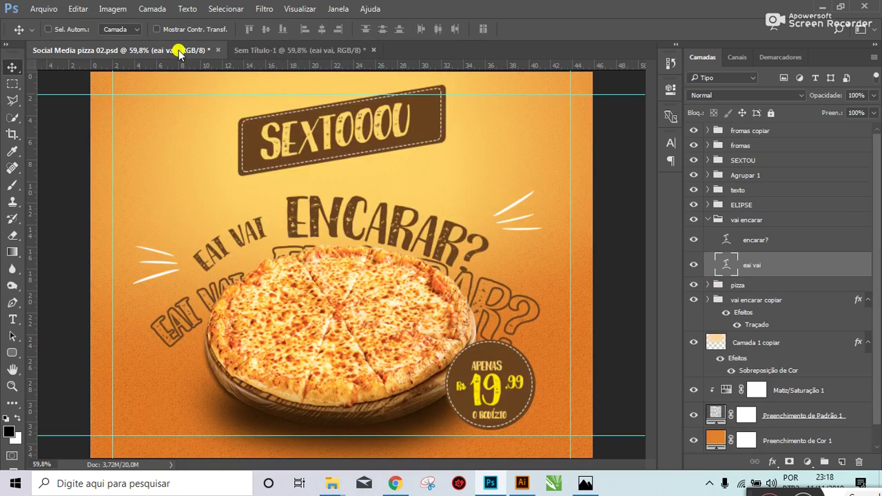
pyautogui.click(295, 50)
pyautogui.hotkey('ctrl', 't')
pyautogui.moveTo(287, 246); pyautogui.dragTo(290, 237)
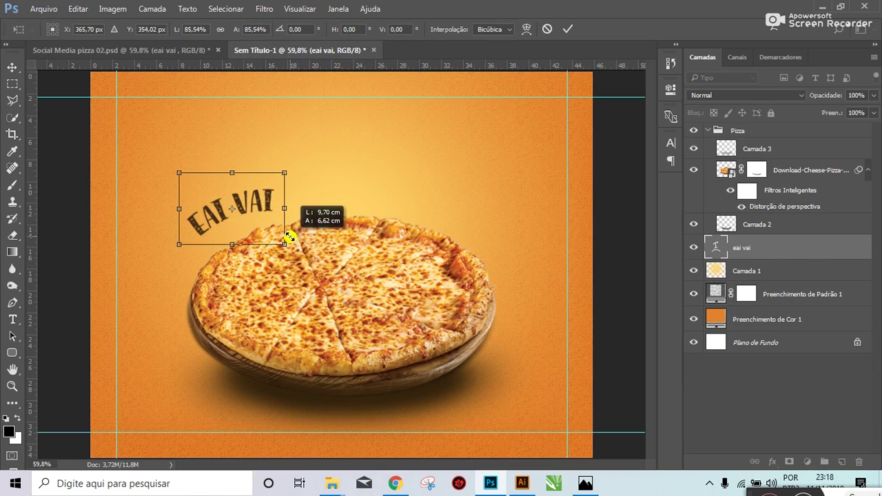
pyautogui.press('Return')
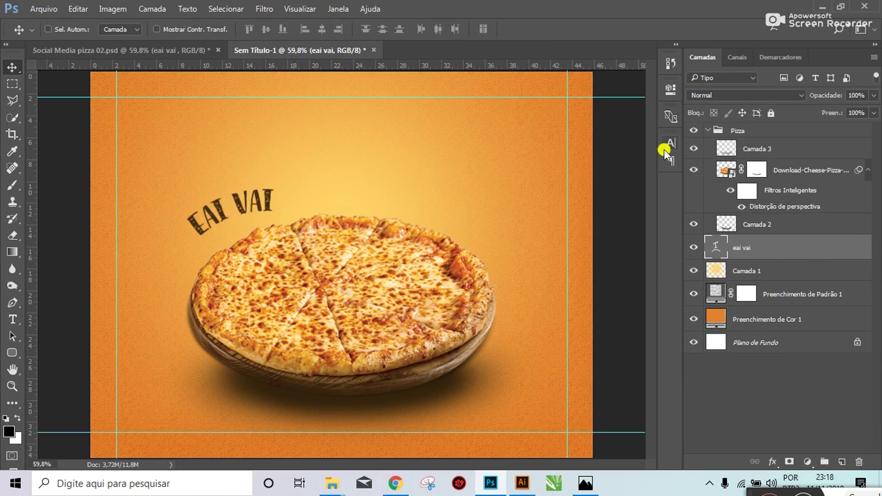
# Step: Soften the EAI VAI Arc warp to +18 curvature and Alt-drag a copy of the layer
pyautogui.click(670, 142)
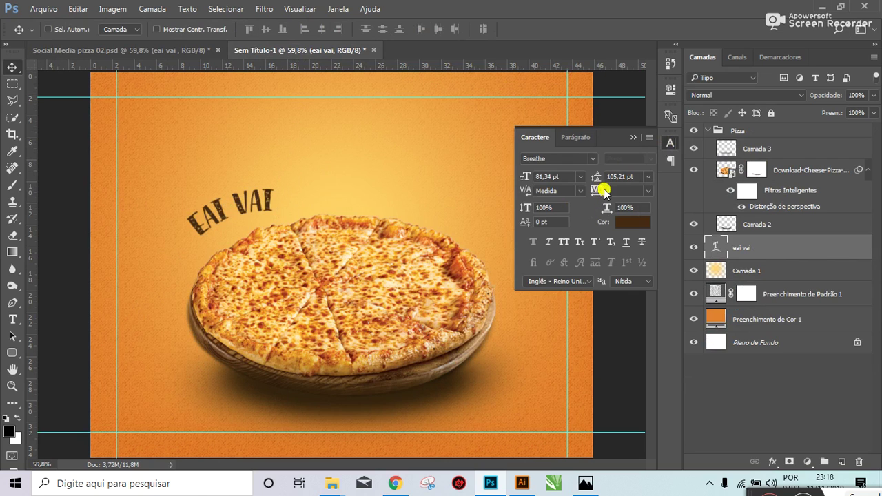
pyautogui.click(632, 138)
pyautogui.press('t')
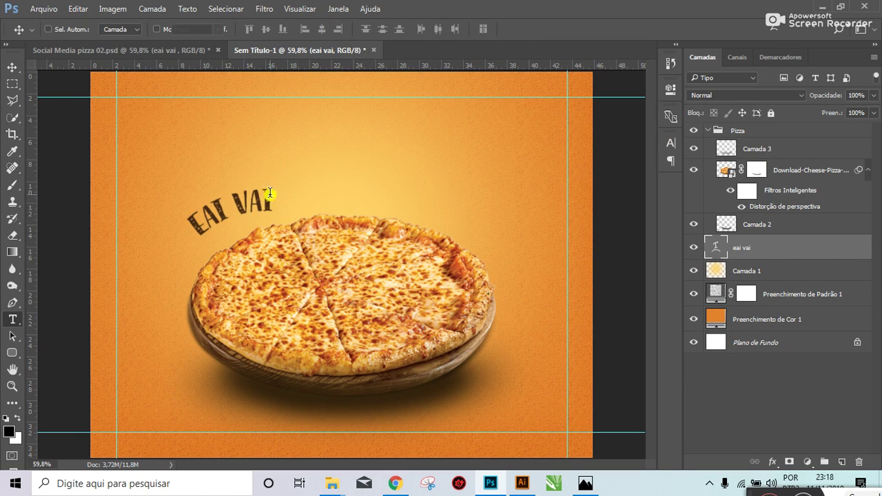
pyautogui.click(270, 194)
pyautogui.click(480, 29)
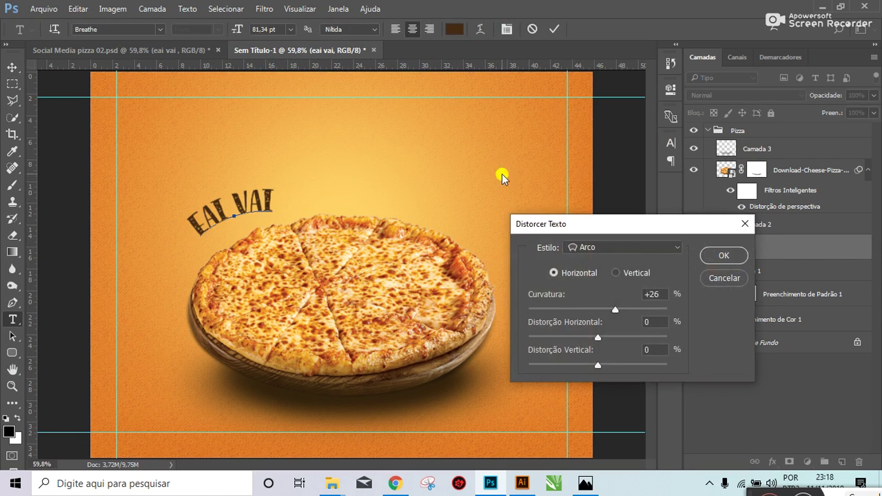
pyautogui.moveTo(611, 309); pyautogui.dragTo(609, 310)
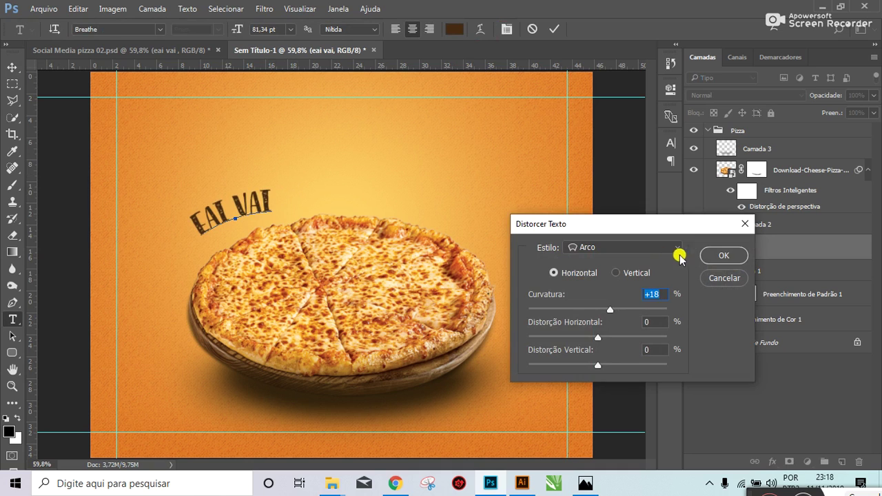
pyautogui.click(713, 256)
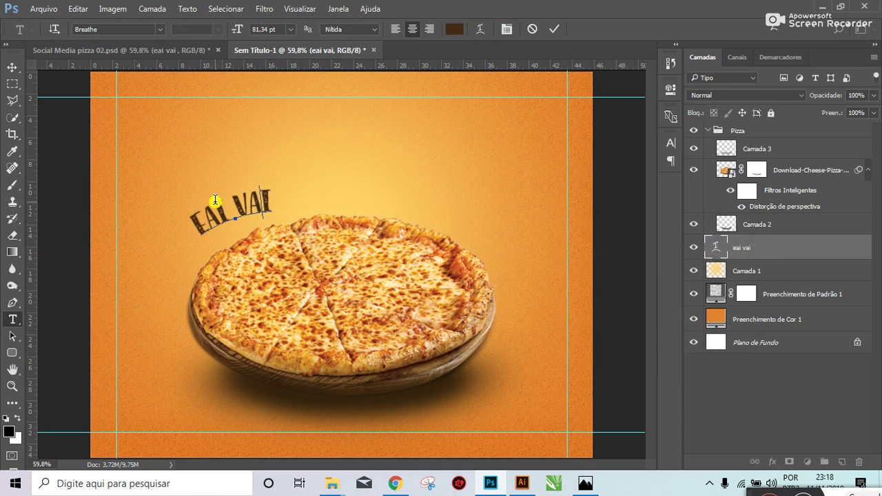
pyautogui.click(11, 67)
pyautogui.moveTo(279, 219); pyautogui.dragTo(269, 209)
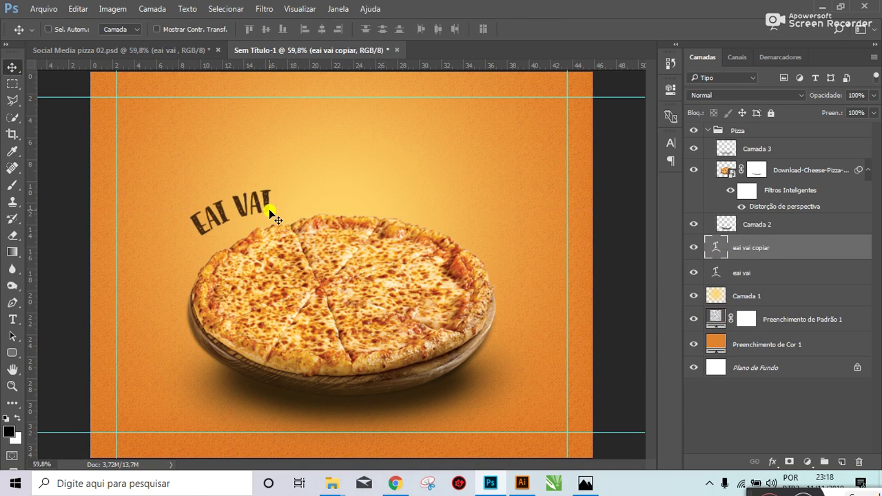
# Step: Move the eai vai copiar layer up-right of EAI VAI and retype it as 'vai encarar?'
pyautogui.click(769, 276)
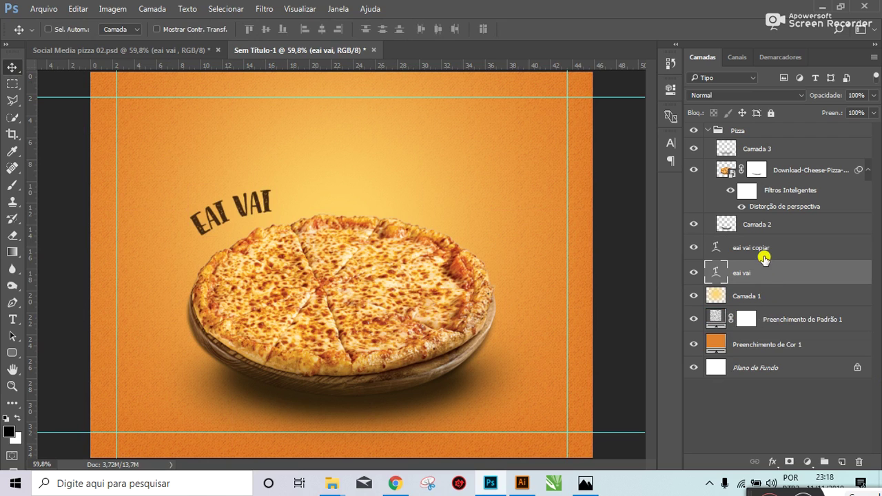
pyautogui.click(761, 251)
pyautogui.moveTo(233, 208); pyautogui.dragTo(366, 184)
pyautogui.press('t')
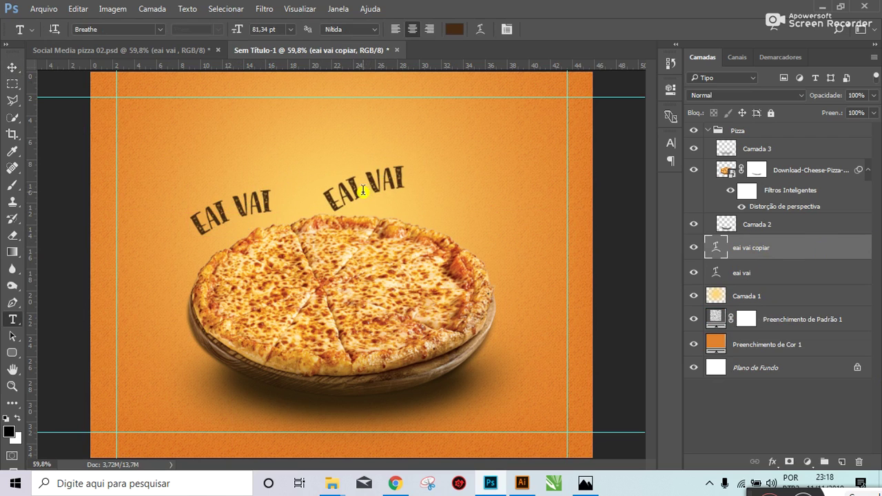
pyautogui.doubleClick(365, 191)
pyautogui.click(363, 194)
pyautogui.hotkey('ctrl', 'a')
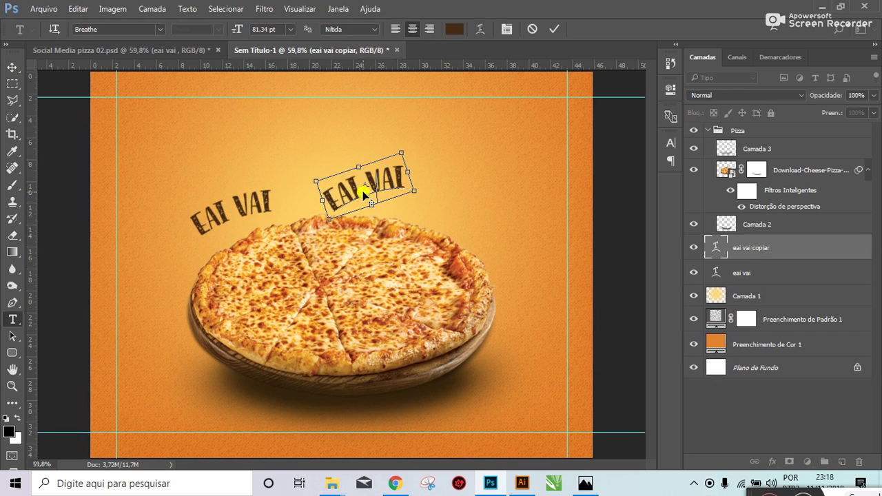
pyautogui.write('vai encarar')
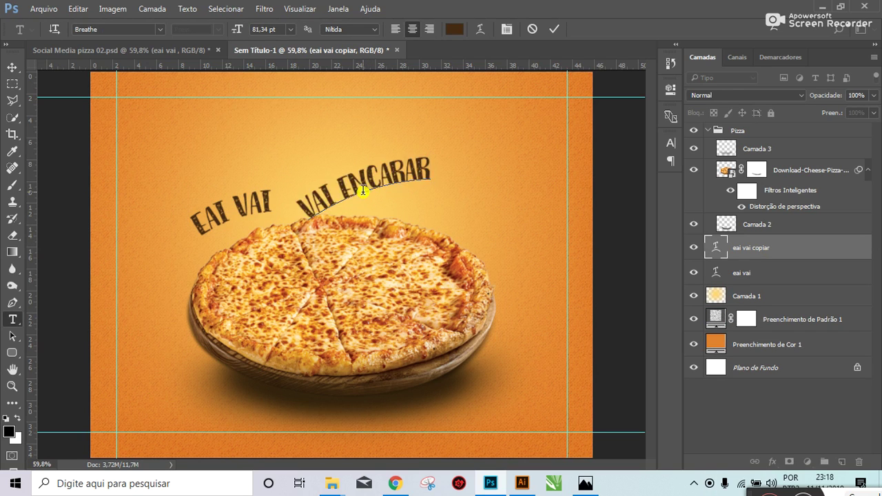
pyautogui.write('?')
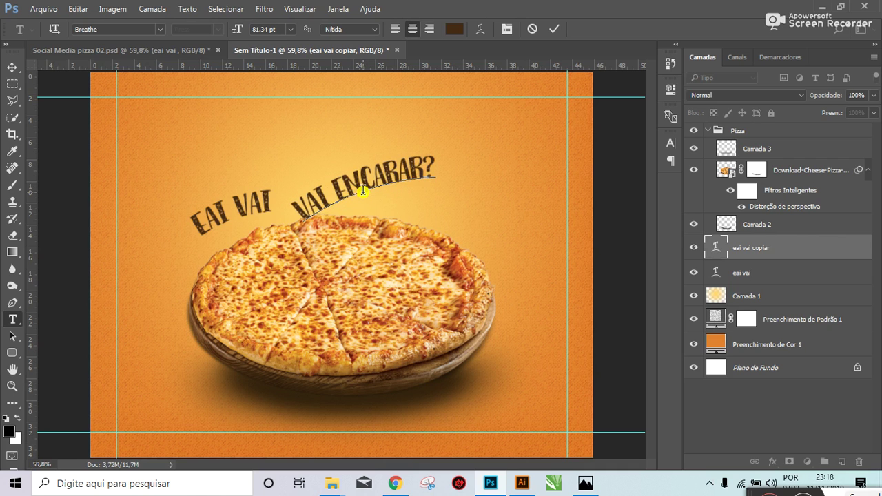
pyautogui.click(11, 67)
pyautogui.click(200, 50)
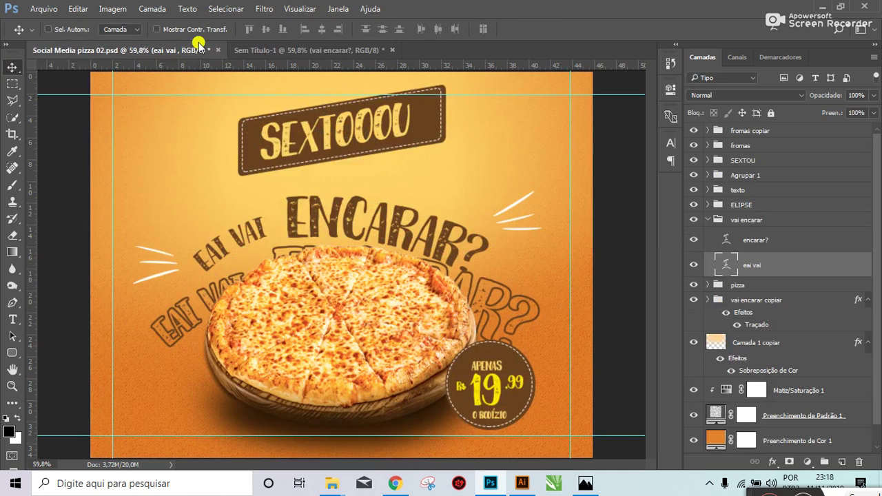
pyautogui.click(274, 49)
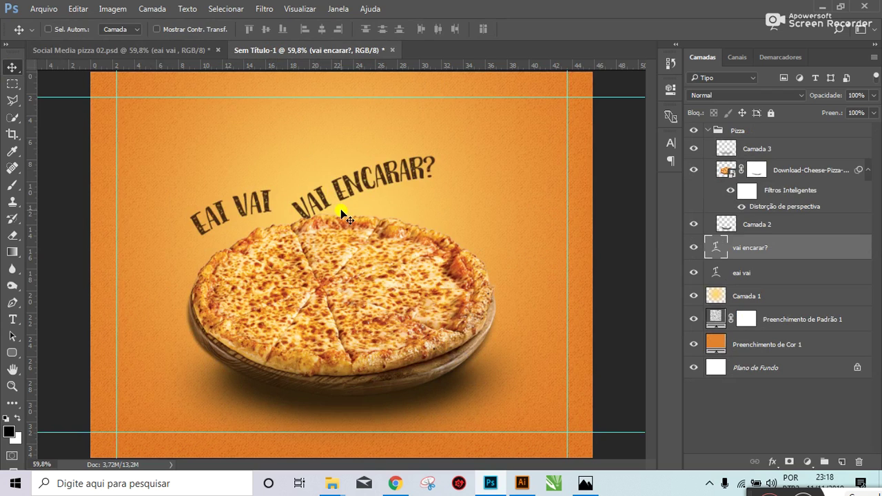
pyautogui.hotkey('ctrl', 't')
# Step: Rotate VAI ENCARAR? clockwise and enlarge it proportionally
pyautogui.moveTo(453, 185); pyautogui.dragTo(476, 240)
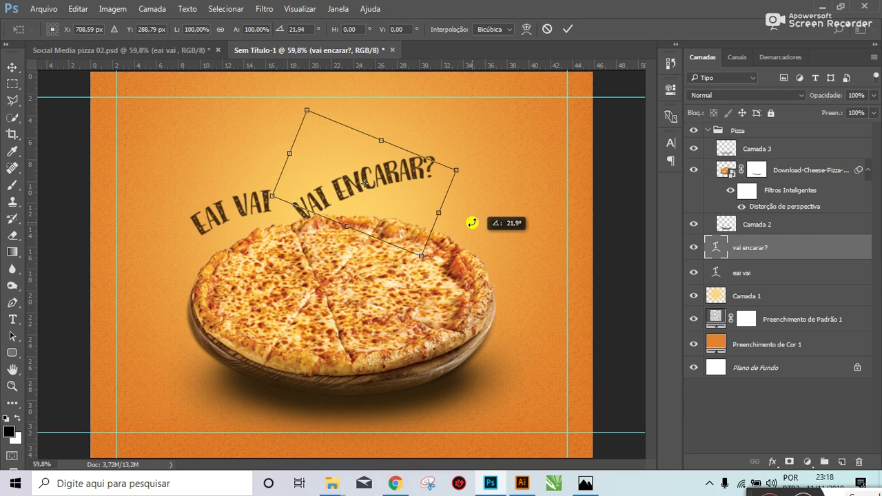
pyautogui.moveTo(488, 171); pyautogui.dragTo(487, 177)
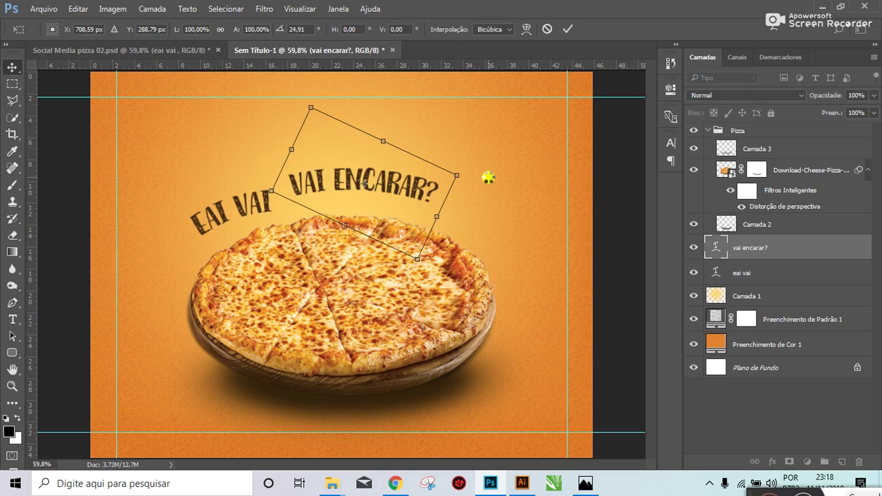
pyautogui.press('Return')
pyautogui.hotkey('ctrl', 't')
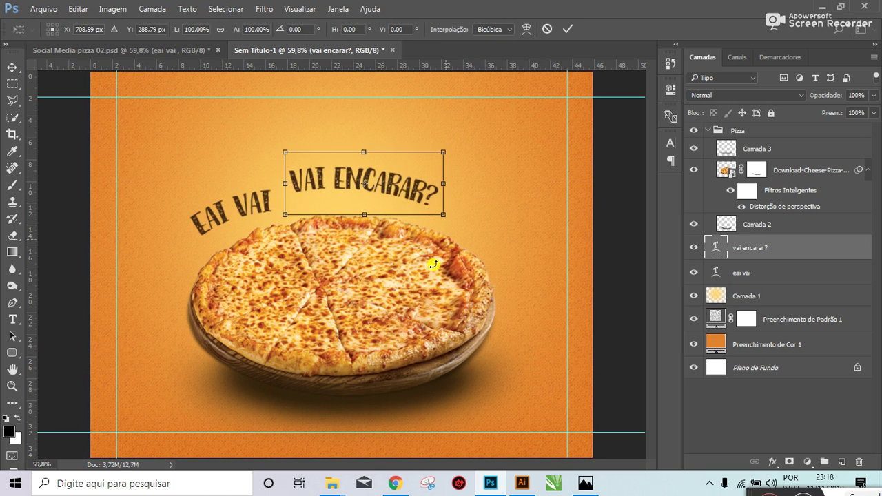
pyautogui.moveTo(444, 215); pyautogui.dragTo(509, 287)
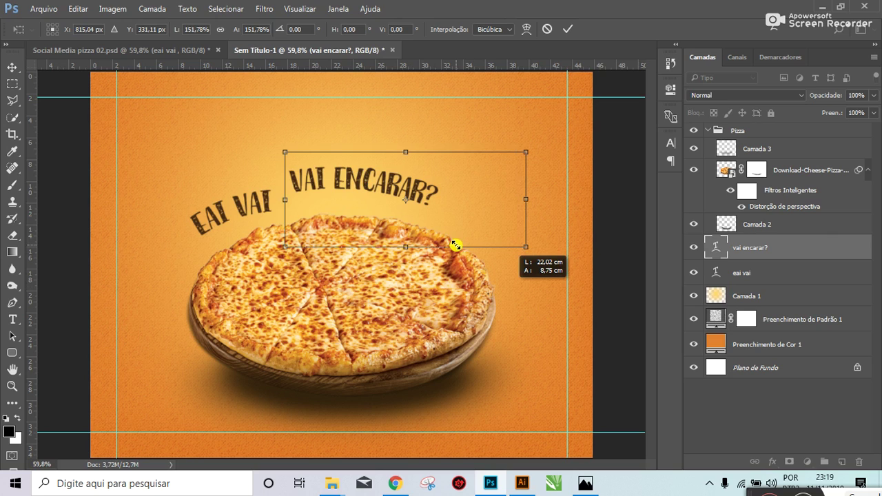
pyautogui.moveTo(456, 244); pyautogui.dragTo(456, 246)
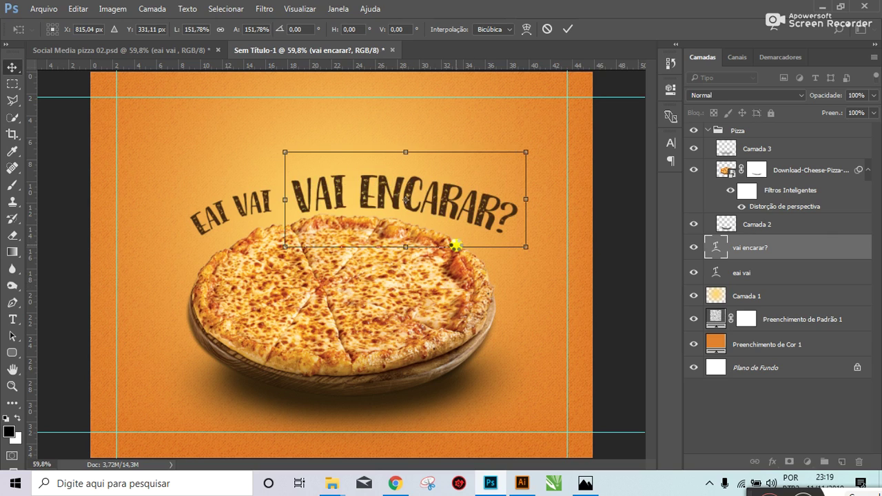
pyautogui.press('Return')
# Step: Move VAI ENCARAR? up-left and settle its rotation at about -4.4°
pyautogui.moveTo(381, 202); pyautogui.dragTo(368, 192)
pyautogui.hotkey('ctrl', 't')
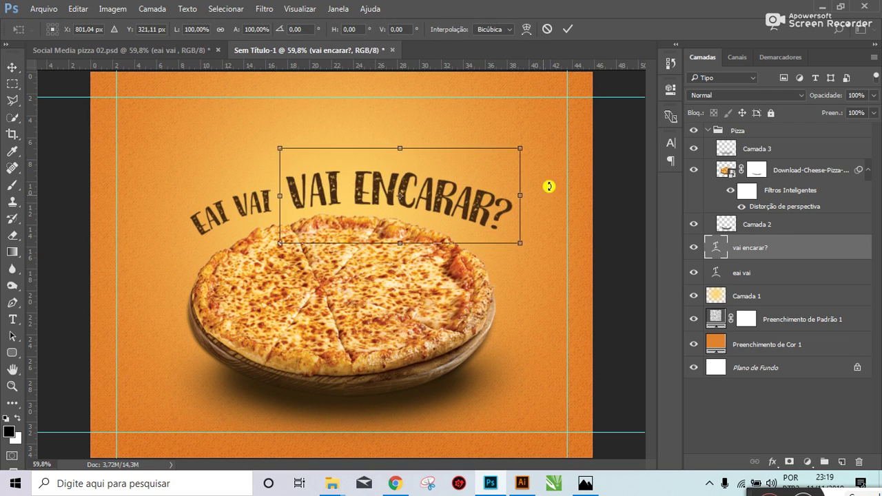
pyautogui.moveTo(557, 204); pyautogui.dragTo(560, 217)
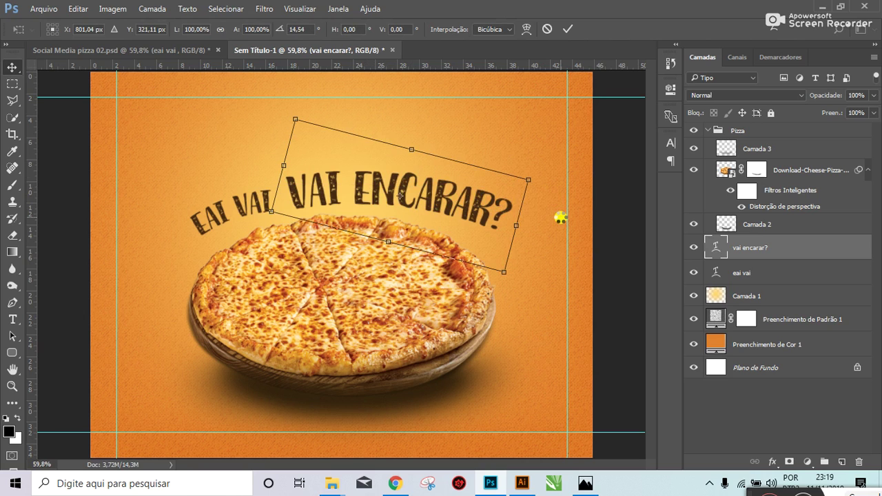
pyautogui.press('Return')
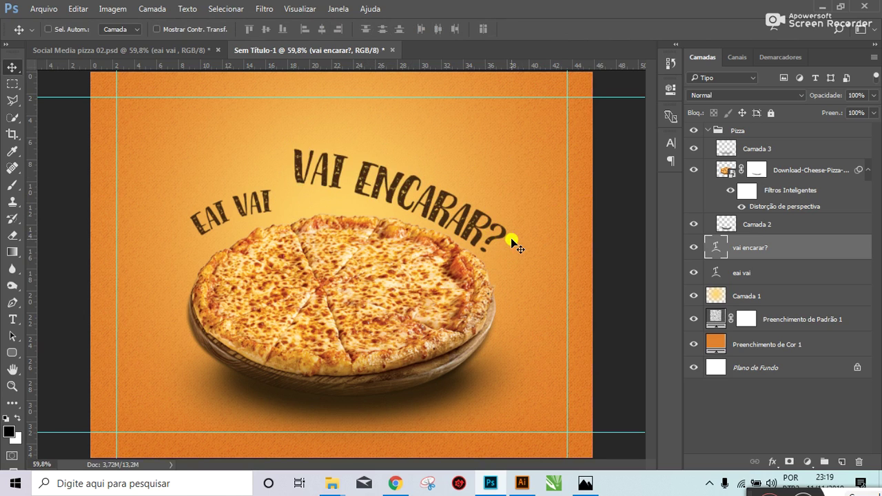
pyautogui.hotkey('ctrl', 't')
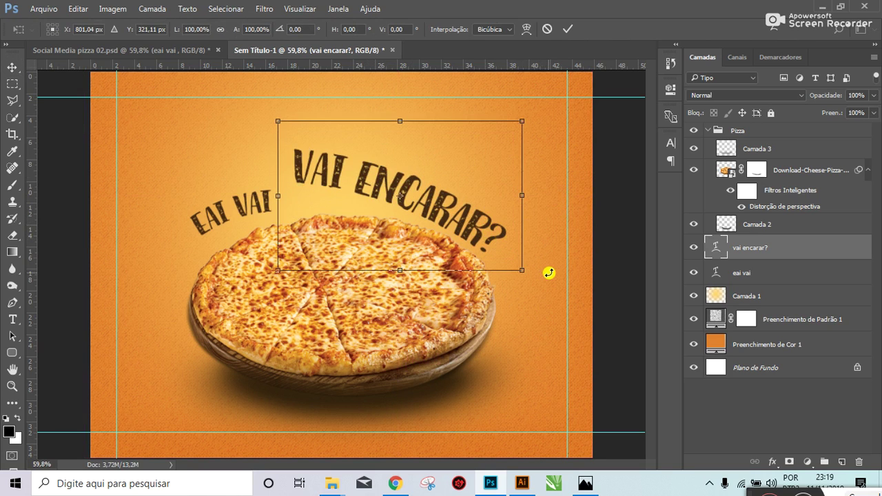
pyautogui.moveTo(548, 273); pyautogui.dragTo(547, 259)
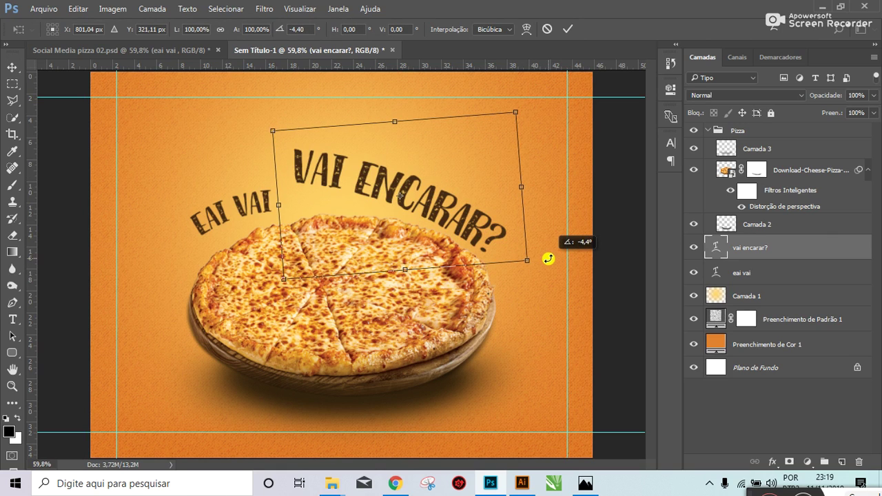
pyautogui.moveTo(548, 258); pyautogui.dragTo(549, 236)
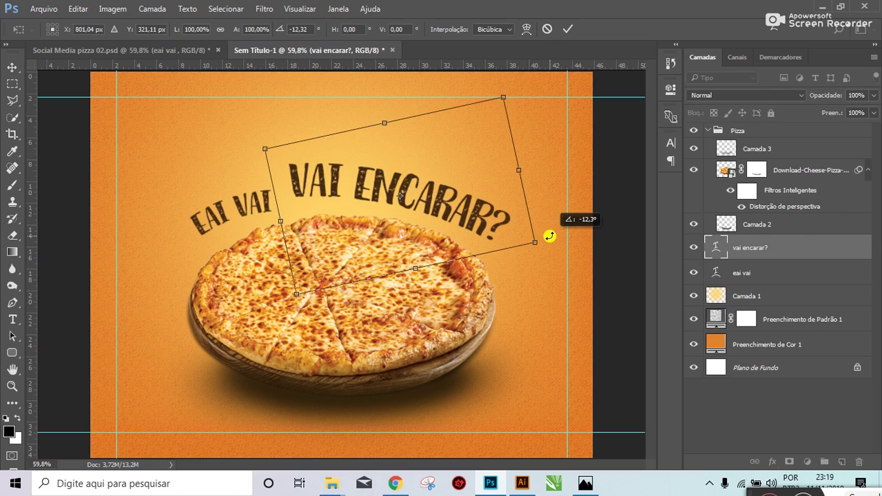
pyautogui.moveTo(549, 237); pyautogui.dragTo(549, 236)
pyautogui.press('Return')
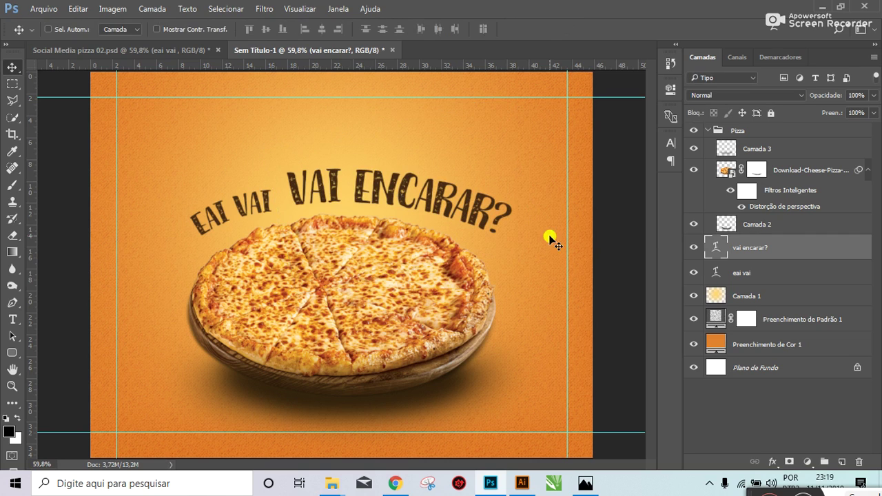
# Step: Nudge VAI ENCARAR? slightly left and down and tilt it a bit clockwise
pyautogui.moveTo(482, 222); pyautogui.dragTo(476, 229)
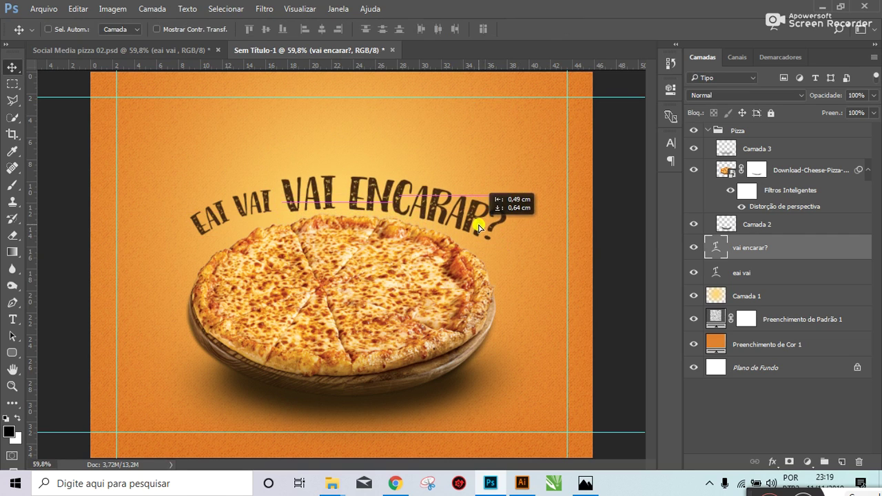
pyautogui.hotkey('ctrl', 't')
pyautogui.moveTo(531, 231); pyautogui.dragTo(548, 262)
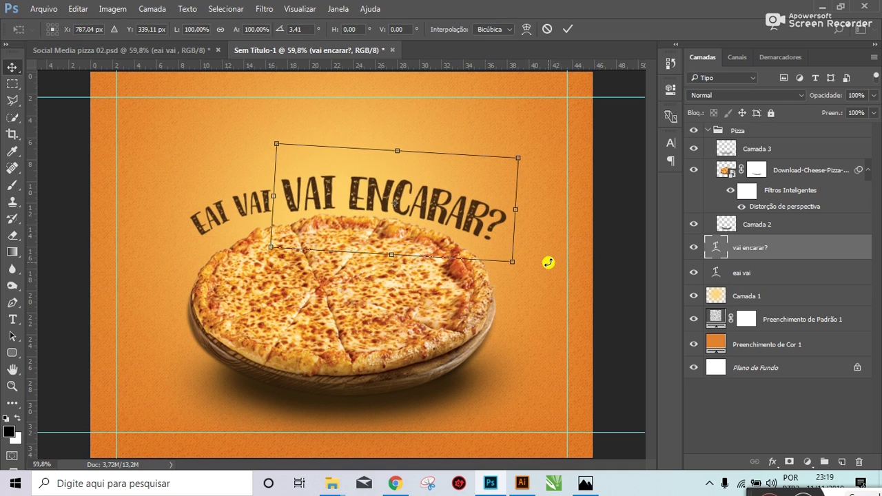
pyautogui.press('Return')
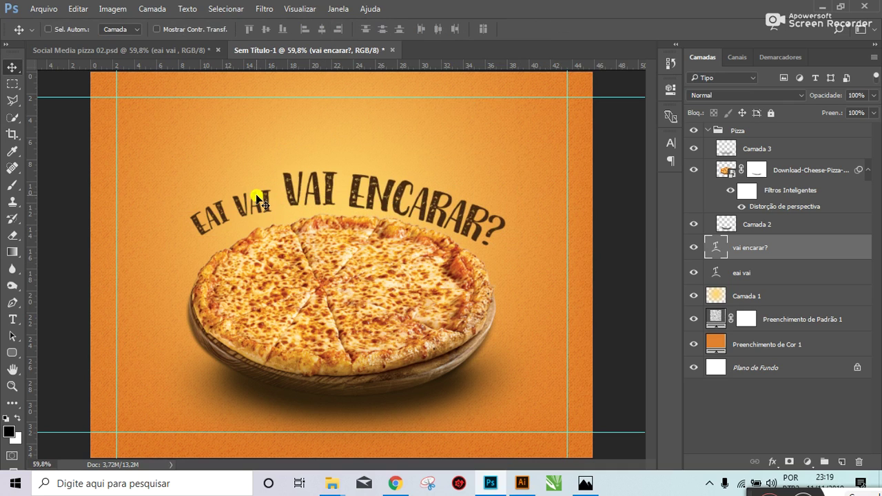
# Step: Rotate EAI VAI about -9° to follow the arch and compare with the reference
pyautogui.click(249, 211)
pyautogui.hotkey('ctrl', 't')
pyautogui.moveTo(295, 181); pyautogui.dragTo(294, 168)
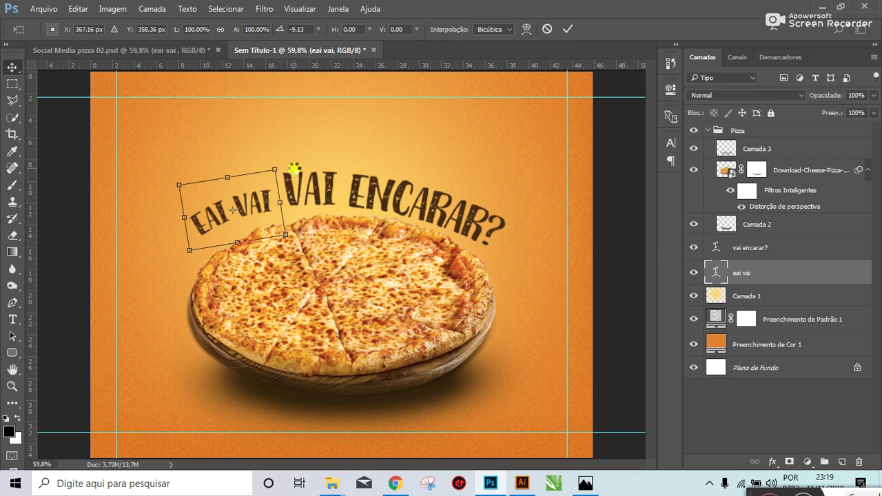
pyautogui.press('Return')
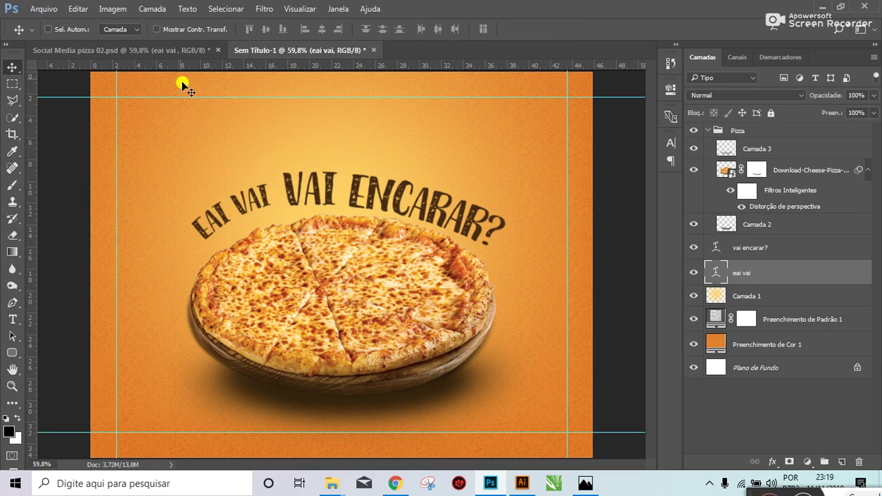
pyautogui.click(148, 50)
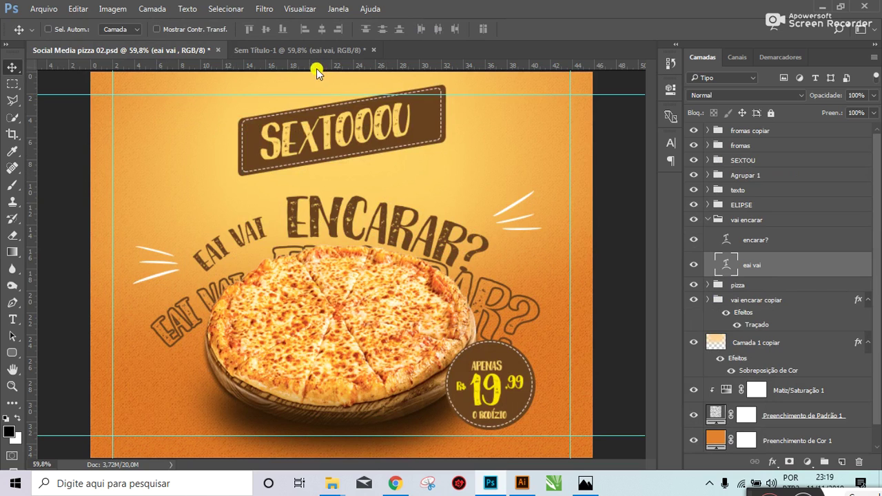
pyautogui.click(307, 50)
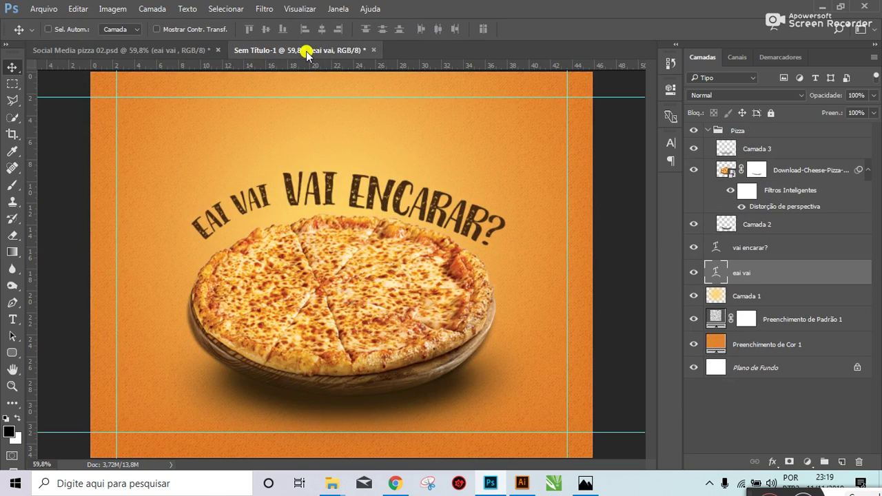
pyautogui.click(113, 50)
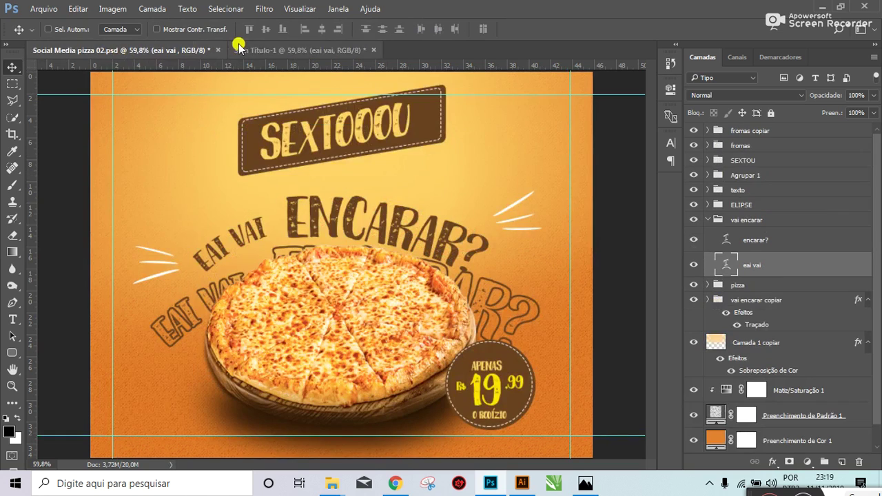
# Step: Delete 'VAI ' from the curved headline and scale ENCARAR? to about 108%
pyautogui.click(295, 51)
pyautogui.press('t')
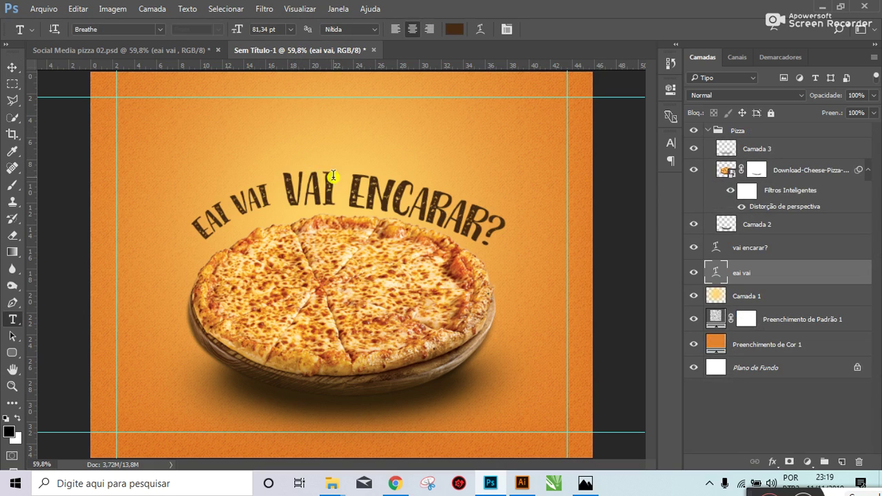
pyautogui.click(338, 183)
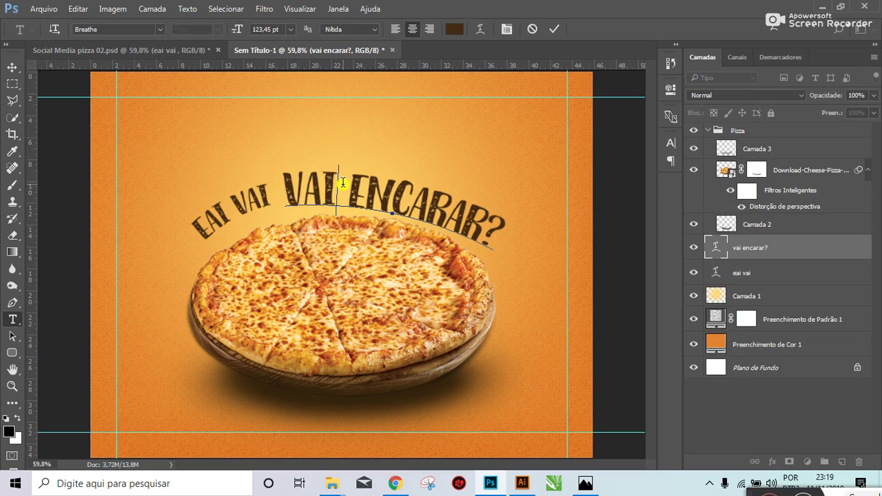
pyautogui.press('BackSpace')
pyautogui.press('BackSpace')
pyautogui.press('BackSpace')
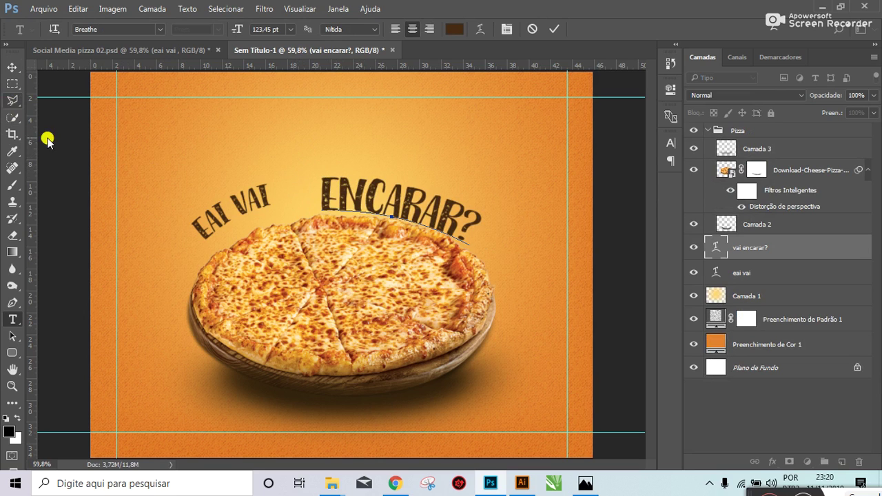
pyautogui.click(15, 64)
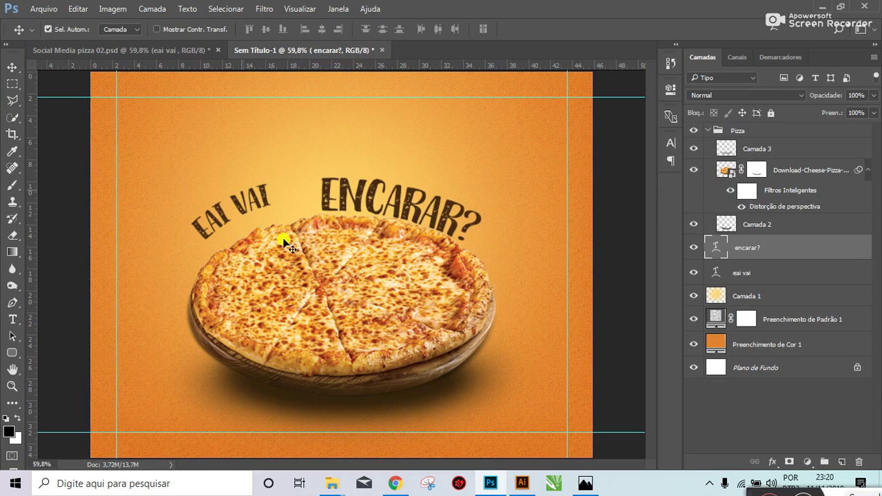
pyautogui.hotkey('ctrl', 't')
pyautogui.moveTo(294, 150); pyautogui.dragTo(259, 120)
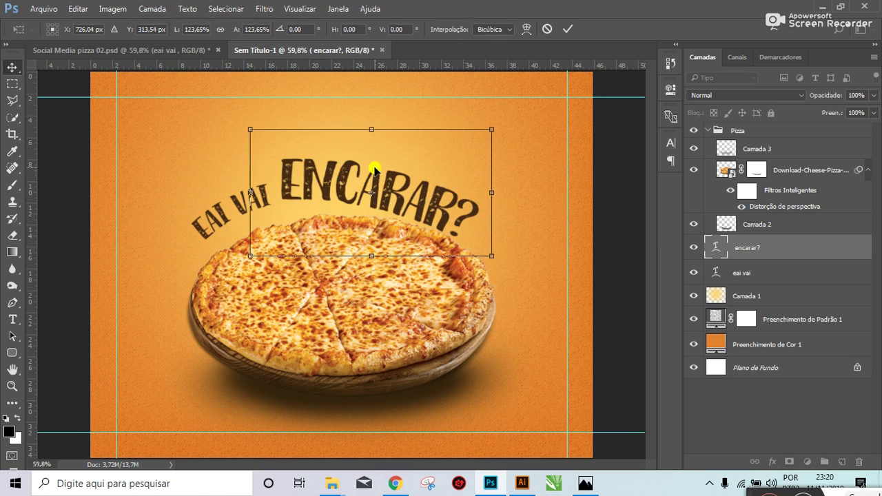
pyautogui.press('Return')
# Step: Shift ENCARAR? right and move EAI VAI closer to it, checking the reference
pyautogui.moveTo(384, 198)
pyautogui.mouseDown()
pyautogui.moveTo(408, 200)
pyautogui.moveTo(370, 198)
pyautogui.mouseUp()
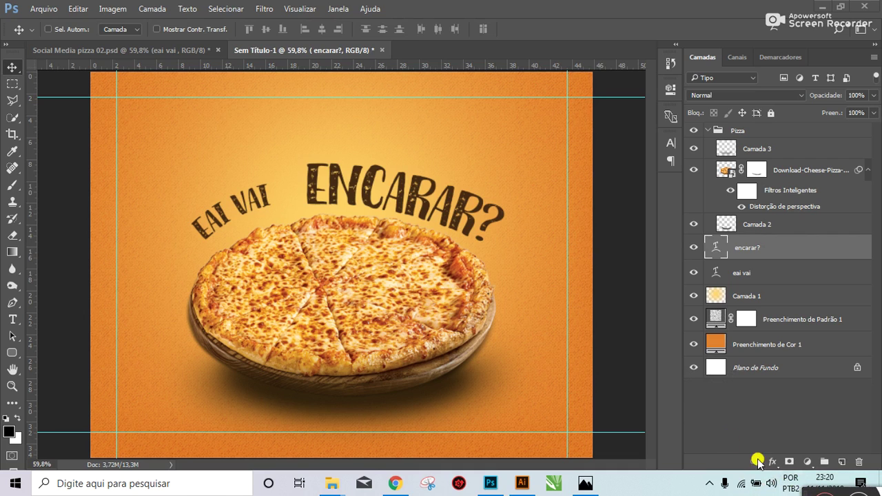
pyautogui.moveTo(334, 175); pyautogui.dragTo(335, 175)
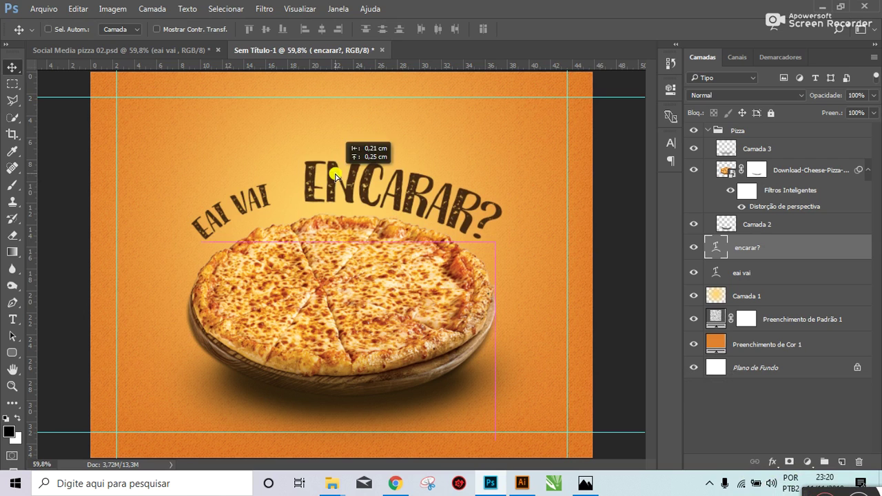
pyautogui.moveTo(252, 195); pyautogui.dragTo(257, 200)
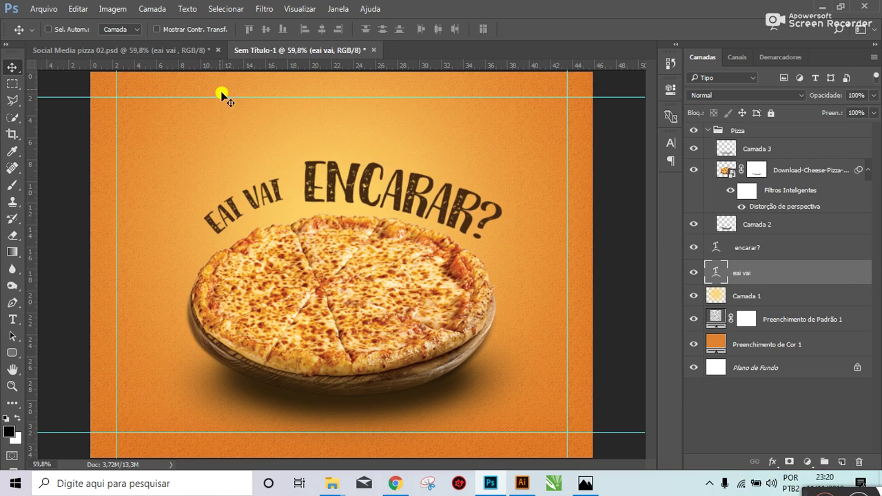
pyautogui.click(192, 50)
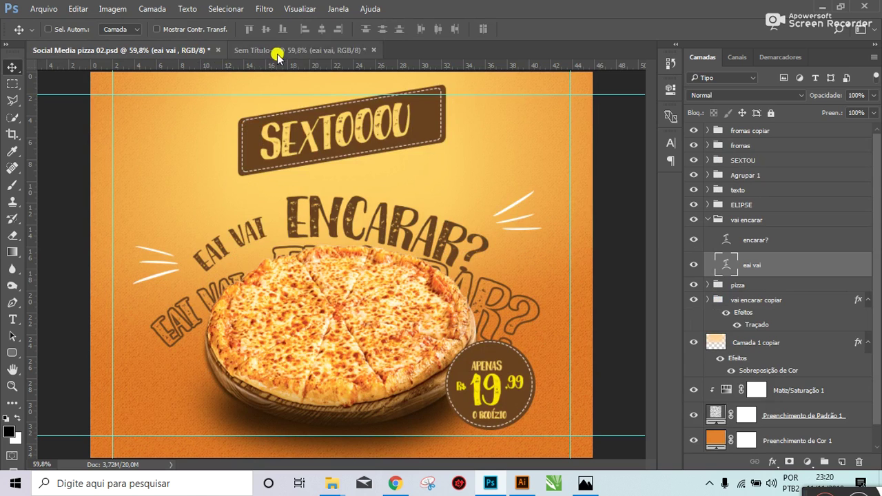
pyautogui.click(275, 53)
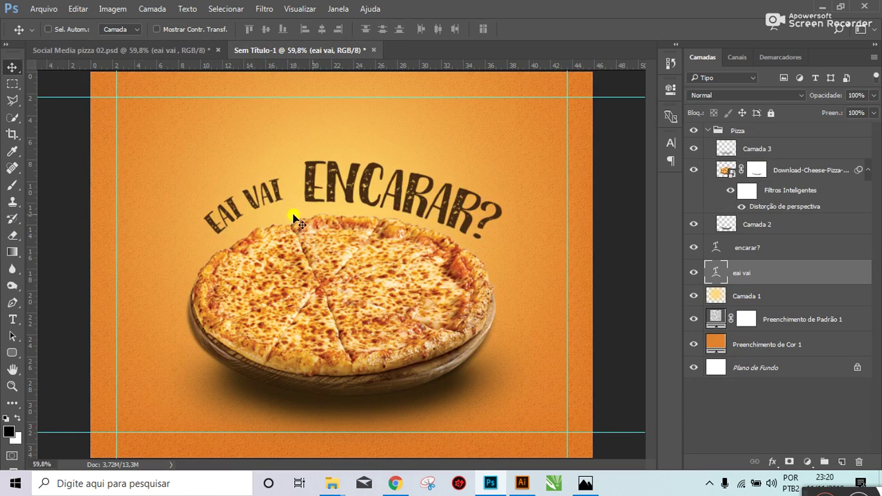
pyautogui.keyDown('ctrl'); pyautogui.click(432, 309); pyautogui.keyUp('ctrl')
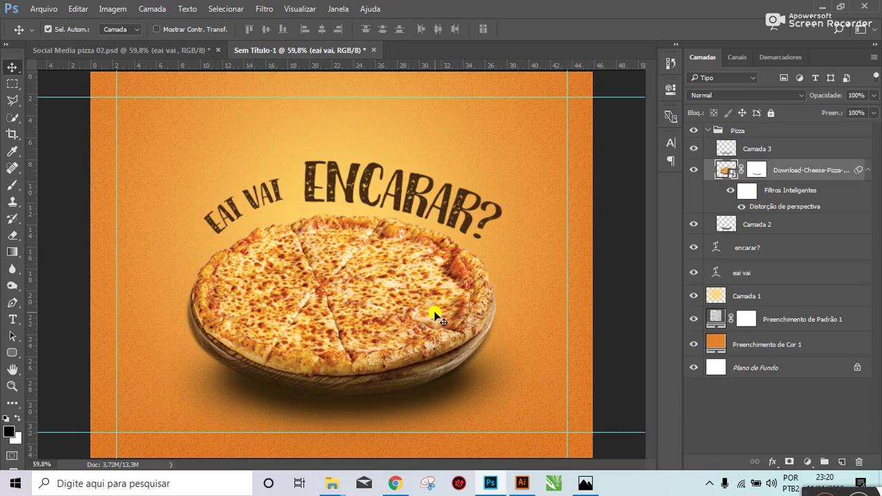
# Step: Tilt the Pizza group about 1.6°
pyautogui.click(711, 131)
pyautogui.hotkey('ctrl', 't')
pyautogui.moveTo(554, 187); pyautogui.dragTo(568, 191)
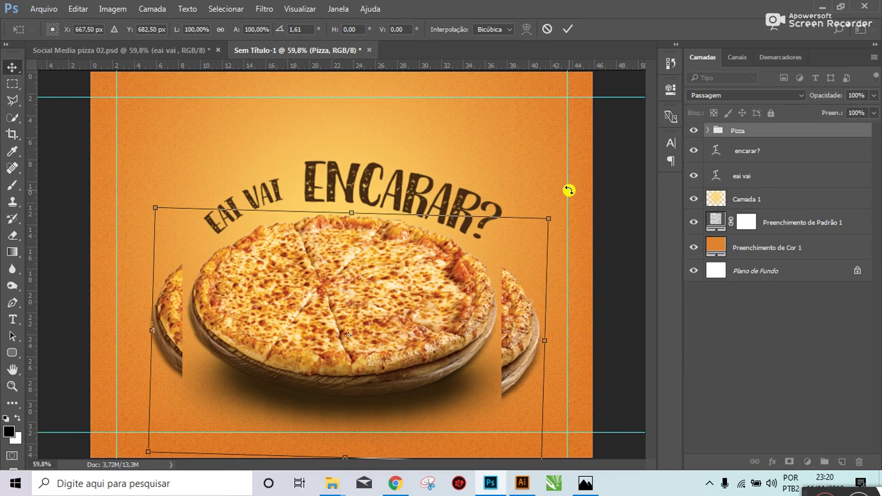
pyautogui.press('Escape')
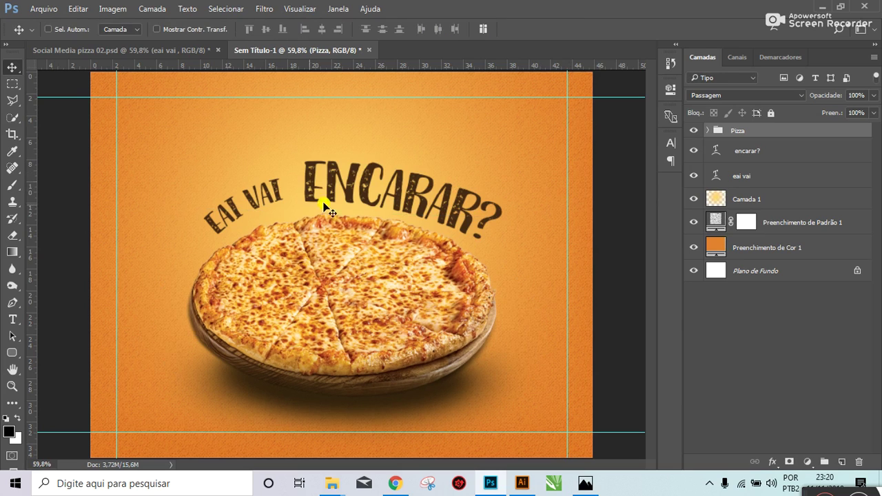
# Step: Group the 'encarar?' and 'eai vai' text layers into a group named texto
pyautogui.click(750, 157)
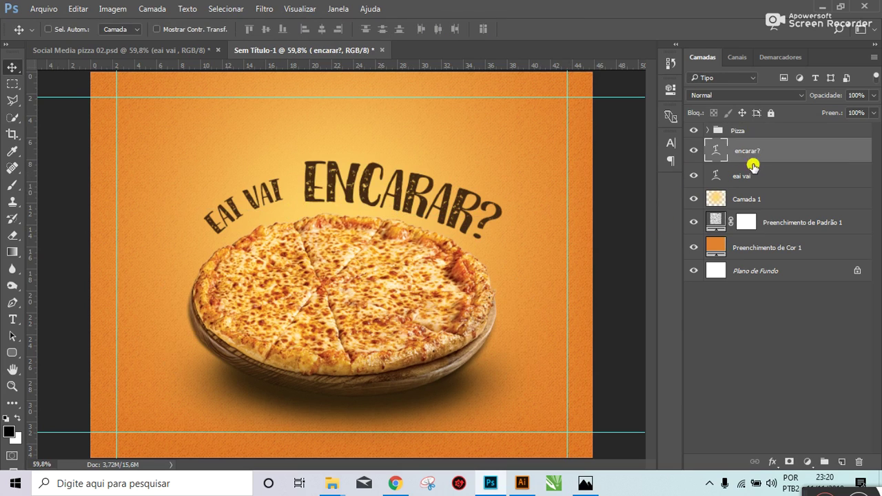
pyautogui.keyDown('ctrl'); pyautogui.click(754, 177); pyautogui.keyUp('ctrl')
pyautogui.hotkey('ctrl', 'g')
pyautogui.doubleClick(741, 146)
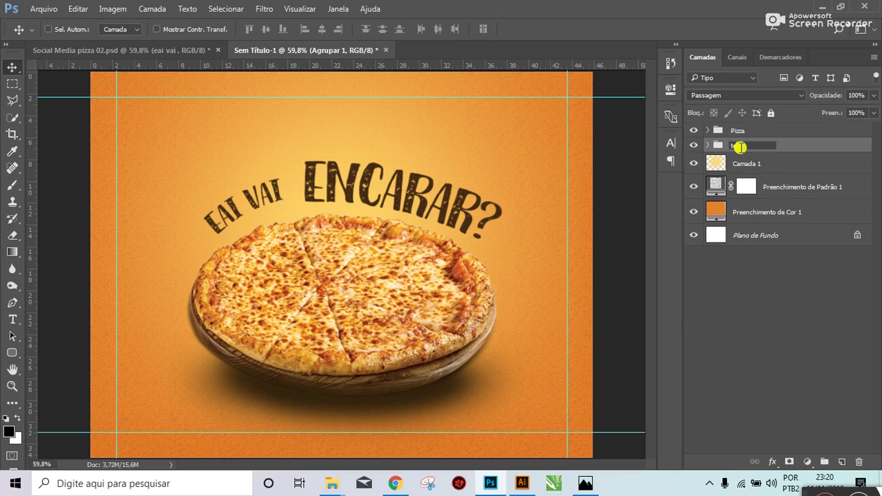
pyautogui.press('Return')
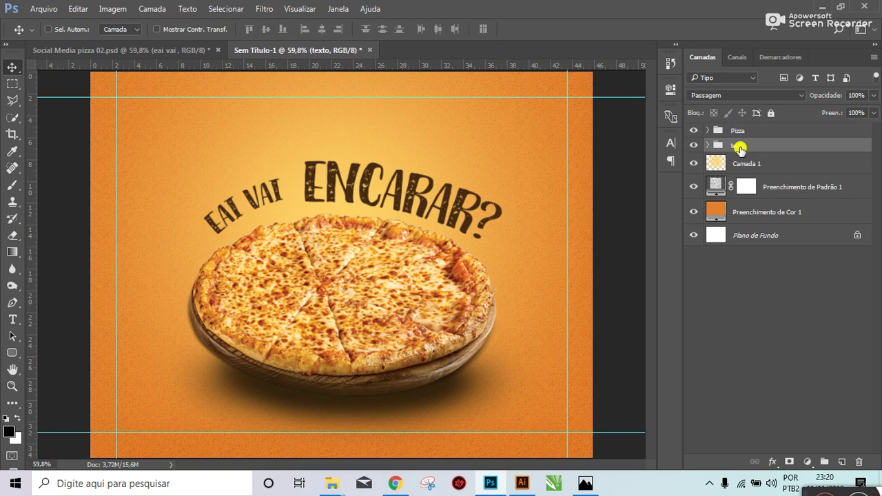
# Step: Enlarge the texto group to about 114% and duplicate it as texto copiar
pyautogui.hotkey('ctrl', 't')
pyautogui.moveTo(514, 240); pyautogui.dragTo(527, 274)
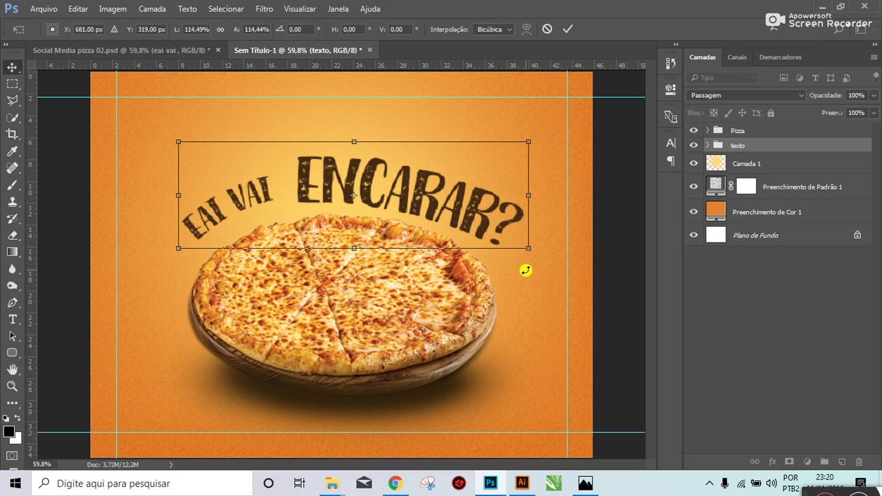
pyautogui.press('Return')
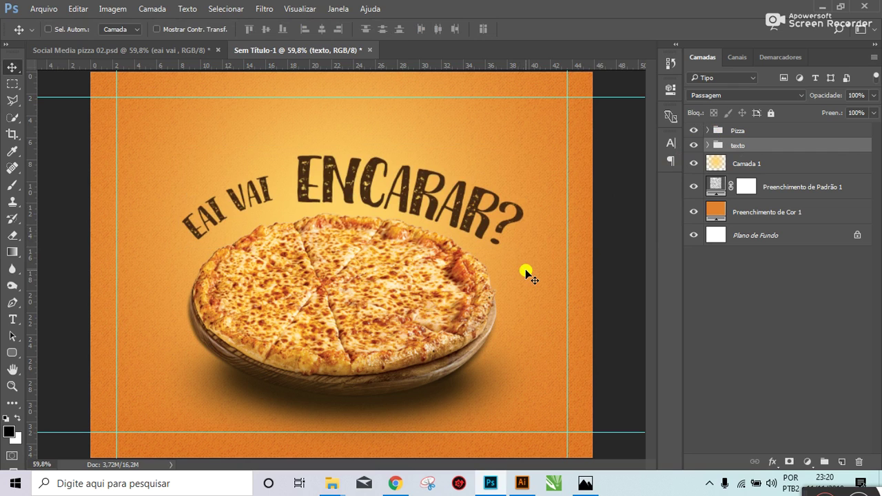
pyautogui.press('ctrl')
pyautogui.hotkey('ctrl', 'j')
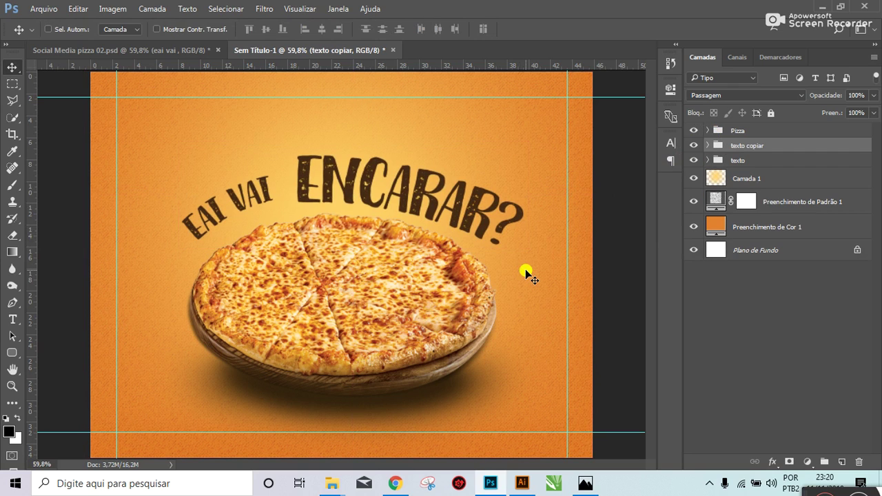
# Step: Move the copied headline about 8.5 cm down and enlarge it slightly
pyautogui.moveTo(390, 185)
pyautogui.mouseDown()
pyautogui.moveTo(384, 279)
pyautogui.moveTo(393, 256)
pyautogui.mouseUp()
pyautogui.hotkey('ctrl', 't')
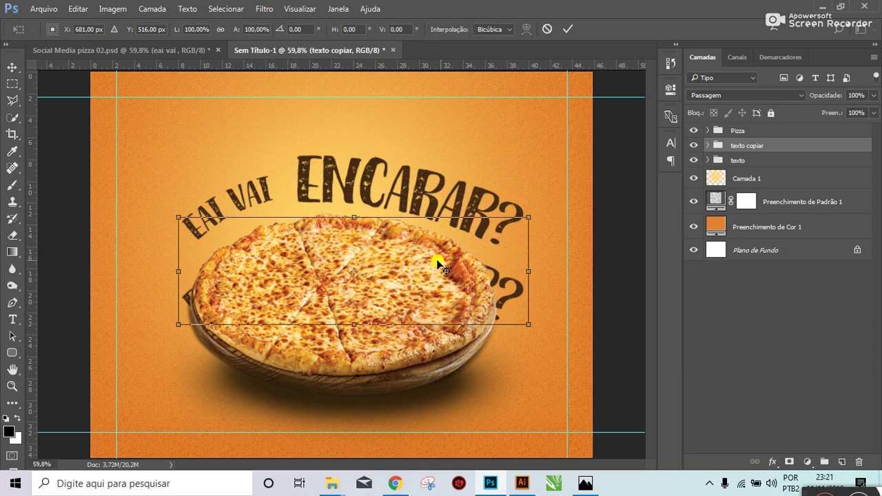
pyautogui.moveTo(526, 217); pyautogui.dragTo(562, 201)
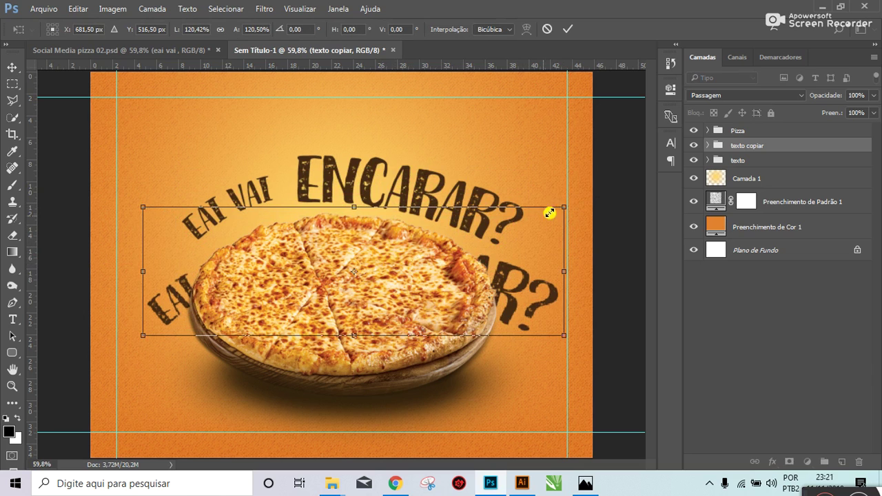
pyautogui.click(168, 54)
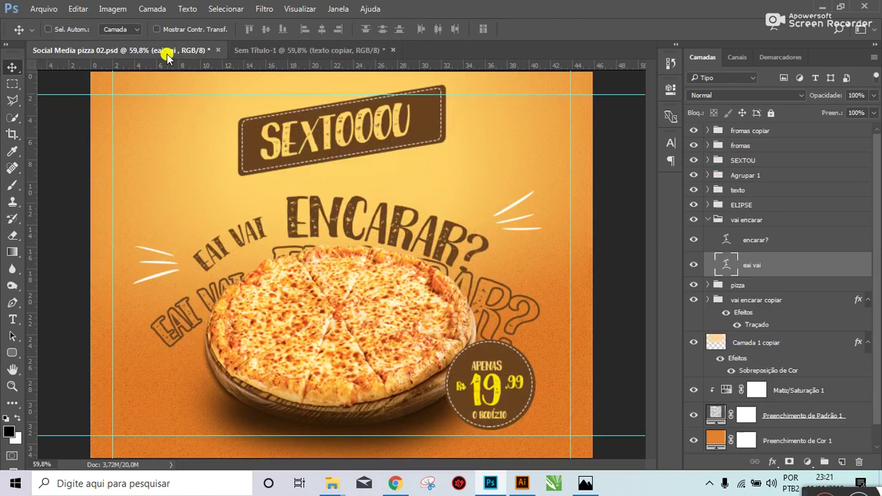
pyautogui.click(253, 51)
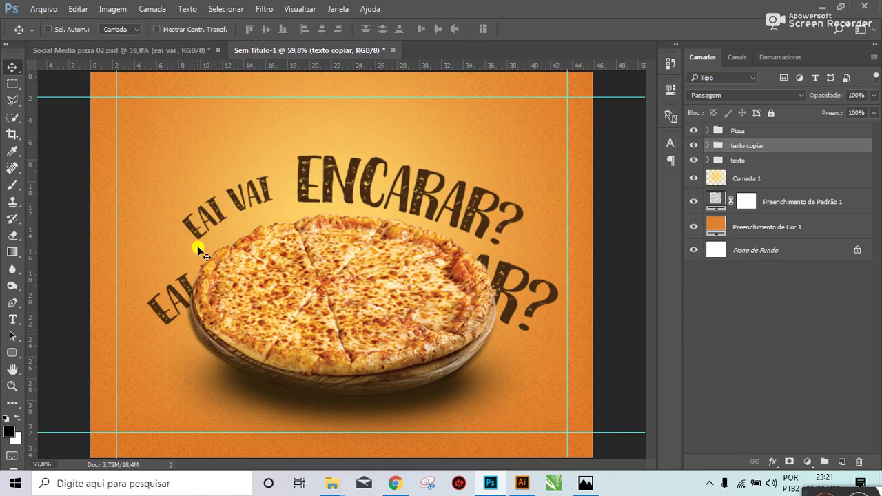
# Step: Shrink the pizza slightly and move it a little higher
pyautogui.click(752, 135)
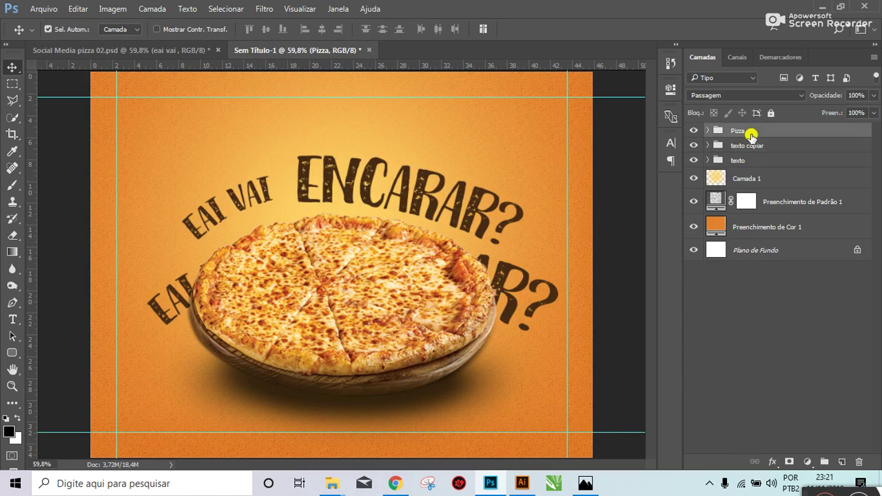
pyautogui.hotkey('ctrl', 't')
pyautogui.moveTo(544, 459); pyautogui.dragTo(536, 451)
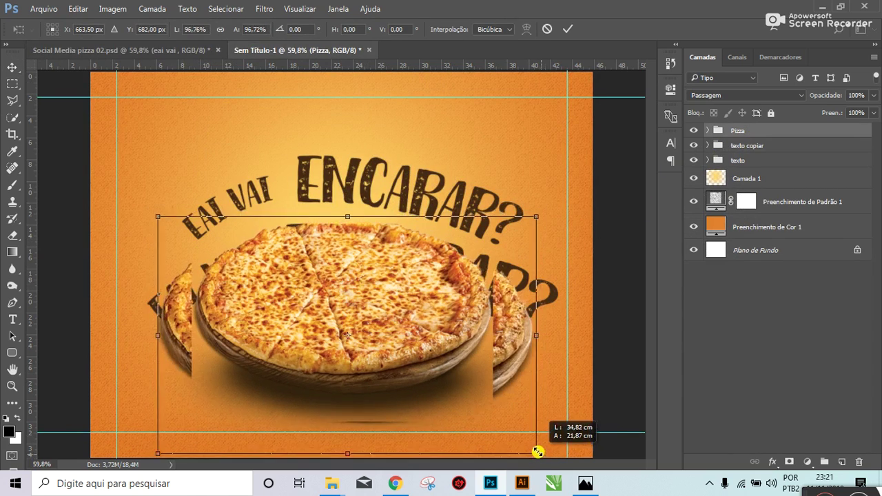
pyautogui.press('Return')
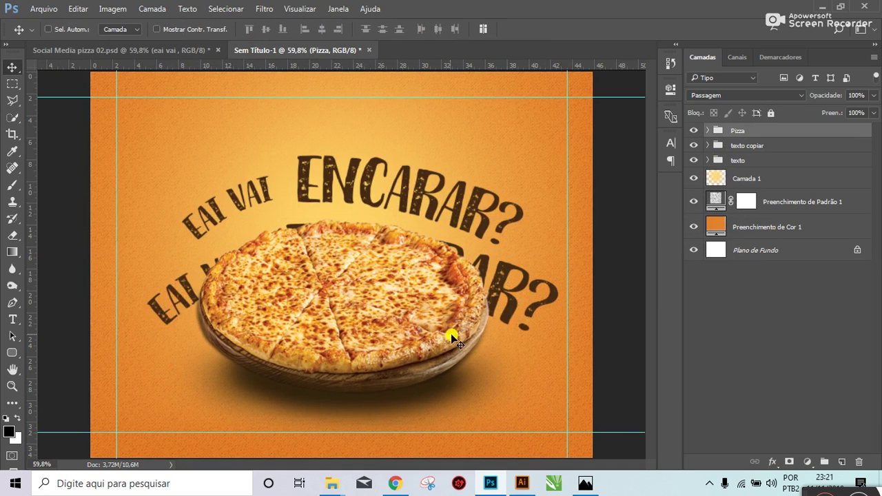
pyautogui.moveTo(386, 305); pyautogui.dragTo(384, 298)
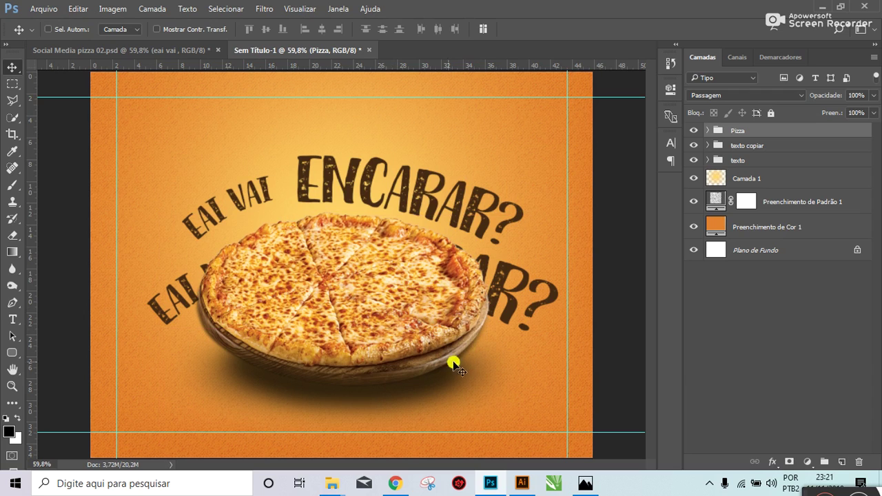
# Step: Compare the working design against the reference pizza post, ending on the working design
pyautogui.click(142, 49)
pyautogui.click(241, 49)
pyautogui.click(190, 49)
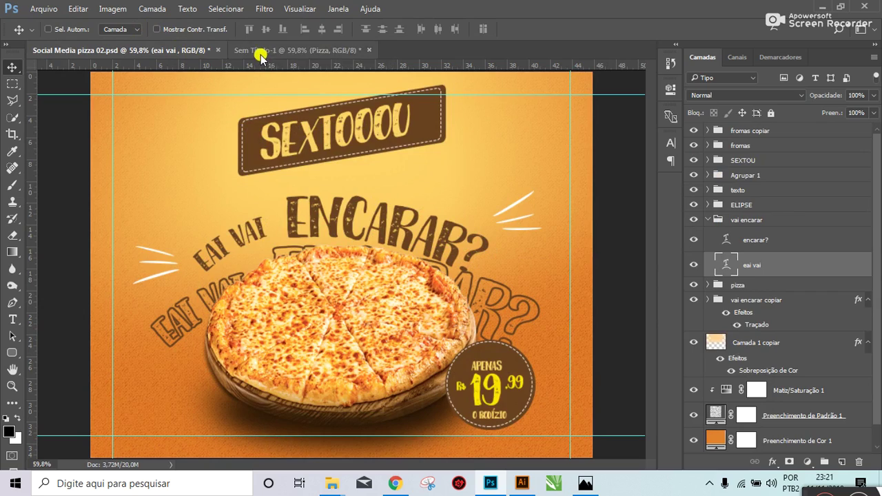
pyautogui.click(254, 50)
pyautogui.click(178, 51)
pyautogui.click(276, 55)
pyautogui.click(183, 50)
pyautogui.click(236, 50)
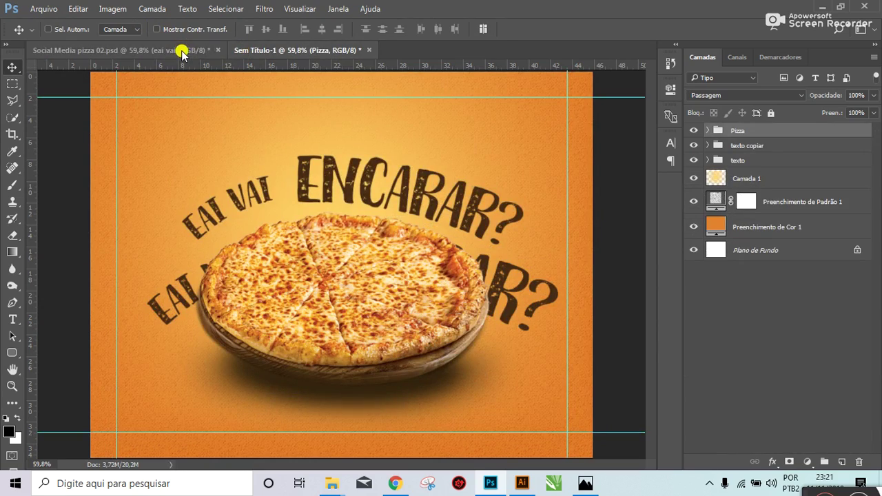
pyautogui.click(182, 50)
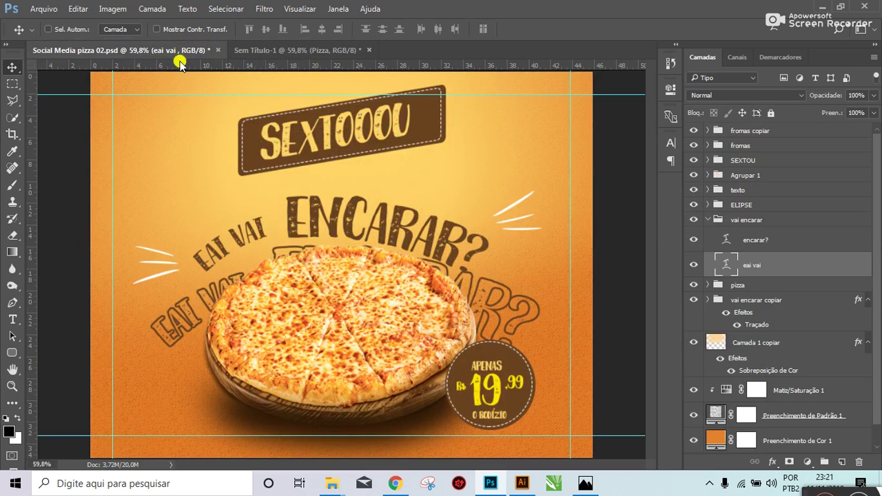
pyautogui.click(303, 50)
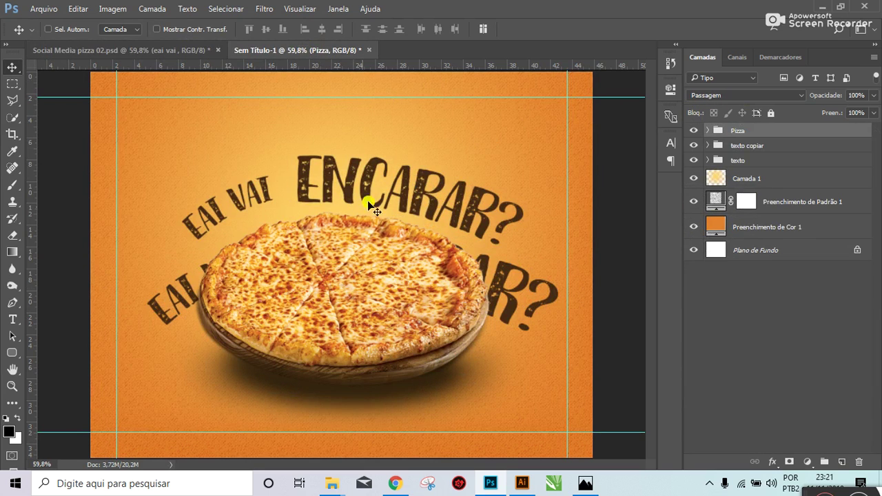
# Step: Select the texto copiar group in the Layers panel and collapse it
pyautogui.keyDown('ctrl'); pyautogui.click(171, 294); pyautogui.keyUp('ctrl')
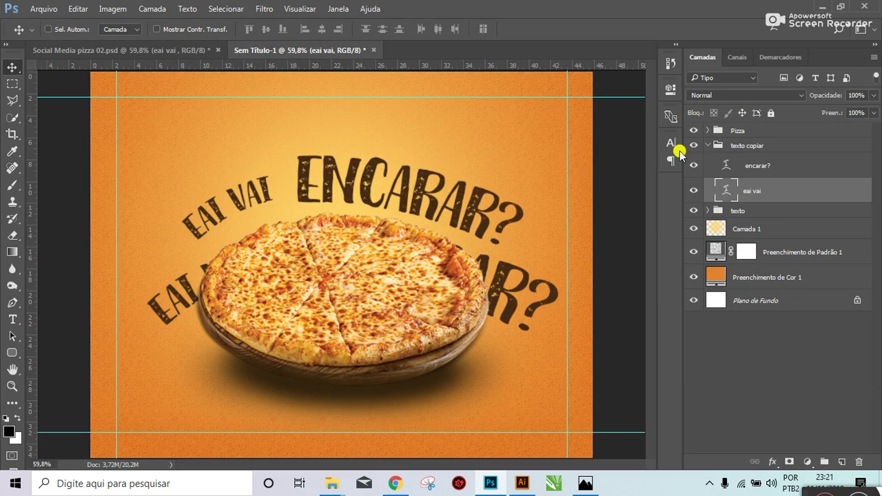
pyautogui.click(710, 147)
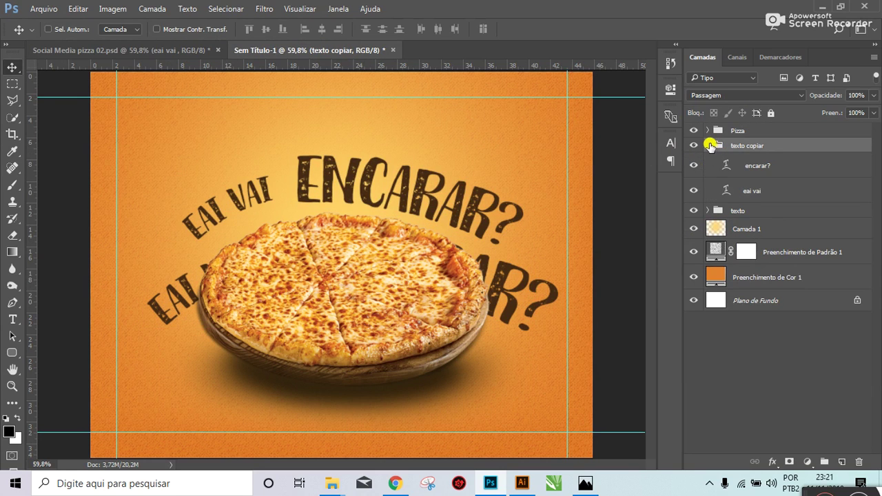
pyautogui.click(709, 146)
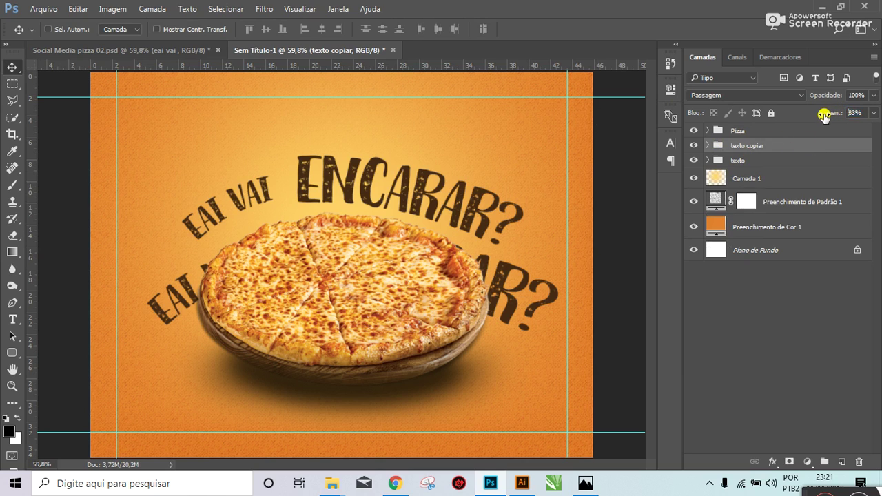
# Step: Set texto copiar Fill to 0% and add a Stroke style in headline brown
pyautogui.moveTo(825, 115); pyautogui.dragTo(623, 118)
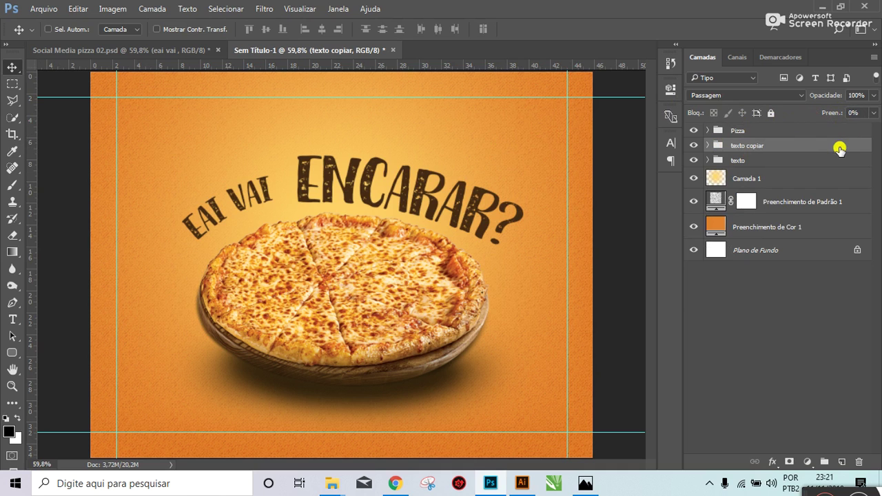
pyautogui.doubleClick(839, 148)
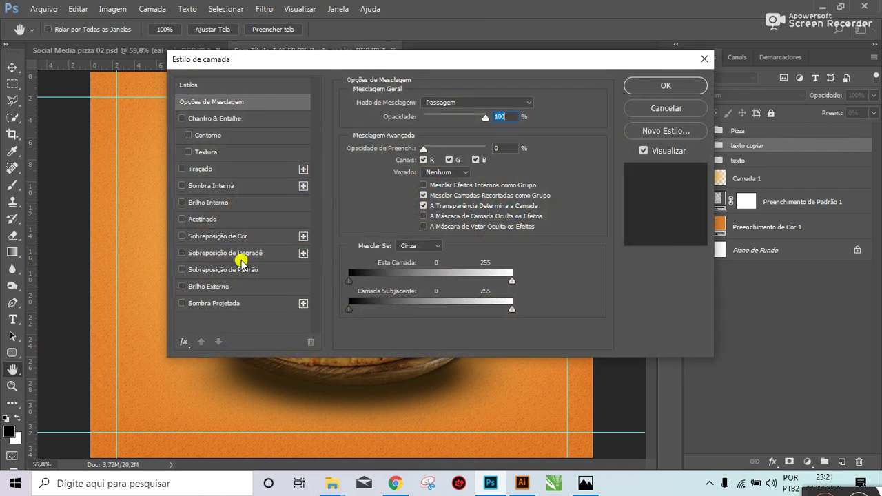
pyautogui.moveTo(308, 62); pyautogui.dragTo(566, 63)
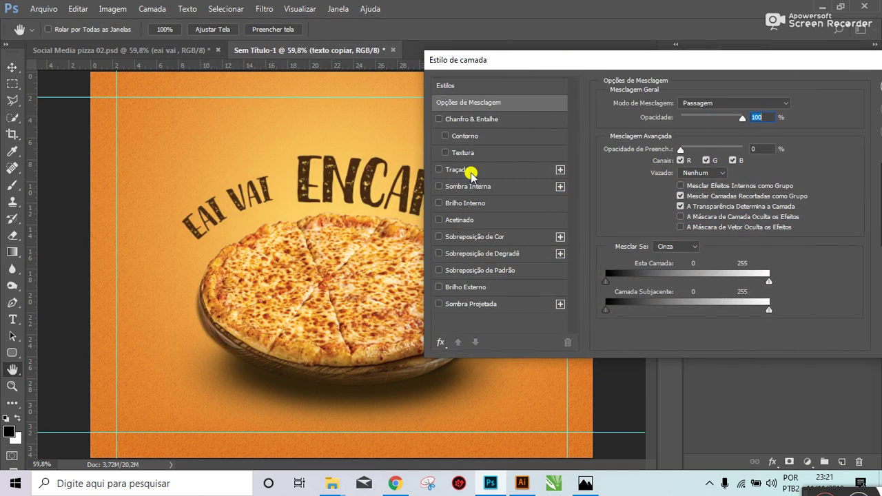
pyautogui.click(468, 171)
pyautogui.moveTo(713, 67); pyautogui.dragTo(702, 181)
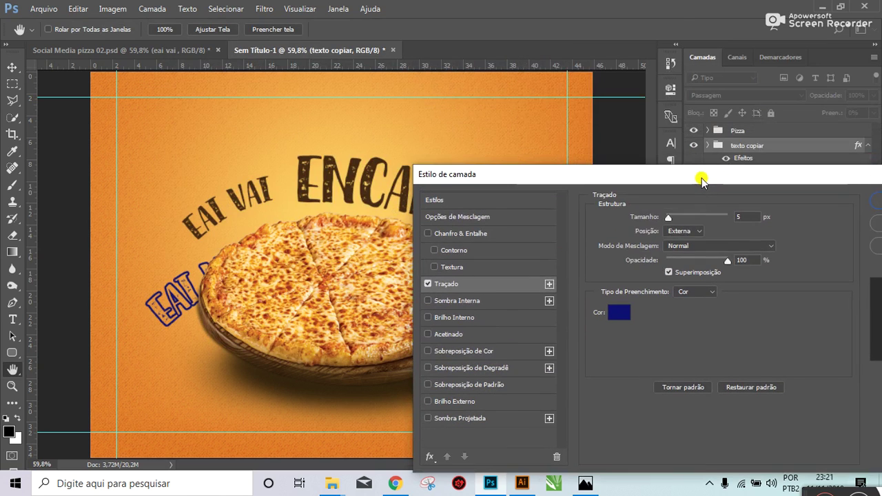
pyautogui.click(612, 313)
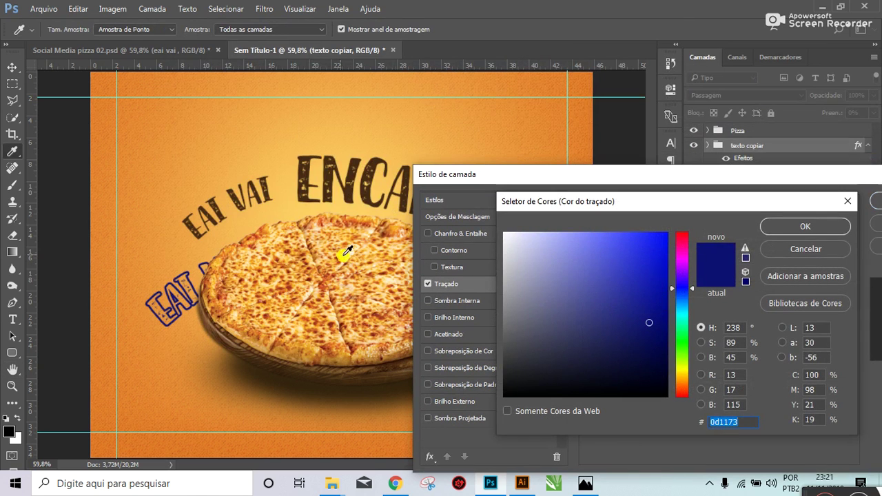
pyautogui.click(309, 175)
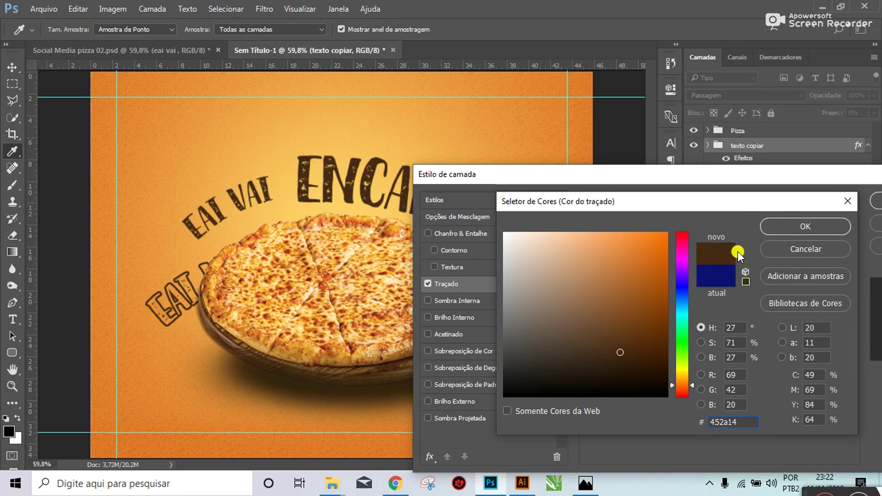
pyautogui.click(768, 223)
pyautogui.moveTo(772, 182); pyautogui.dragTo(500, 171)
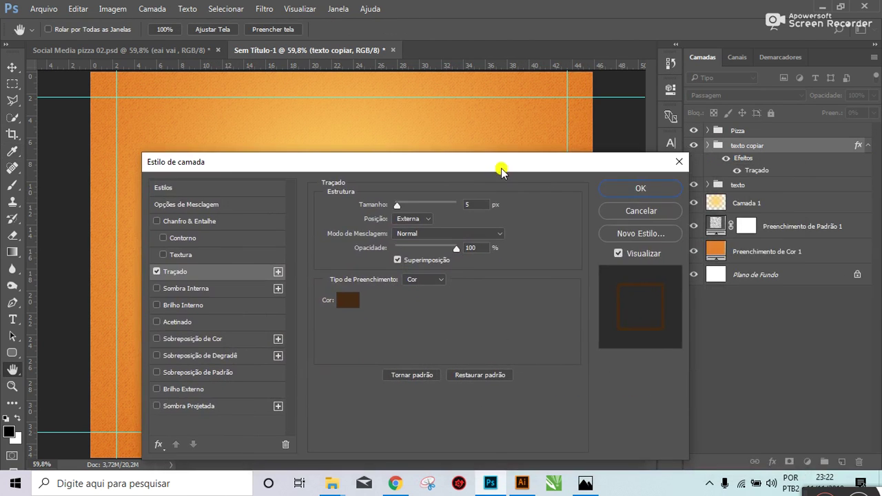
pyautogui.click(628, 189)
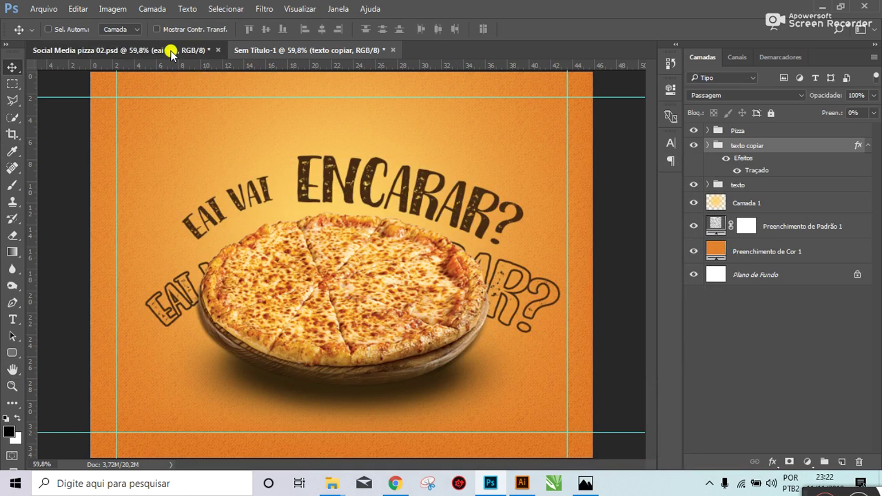
# Step: Shrink the outlined headline copy to about 90%
pyautogui.click(170, 51)
pyautogui.click(258, 50)
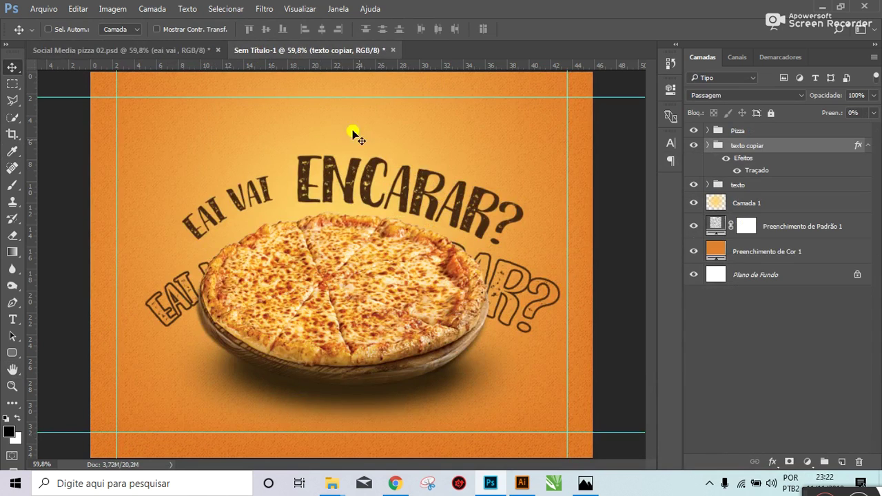
pyautogui.hotkey('ctrl', 't')
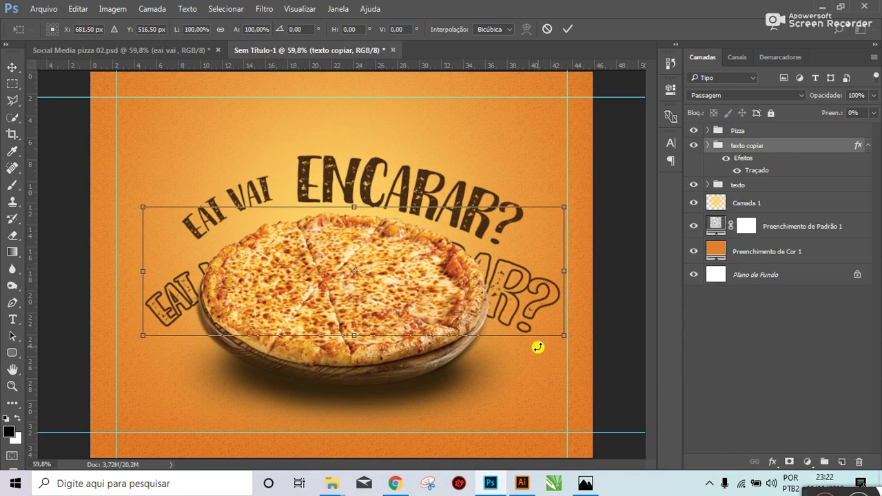
pyautogui.moveTo(564, 337); pyautogui.dragTo(543, 330)
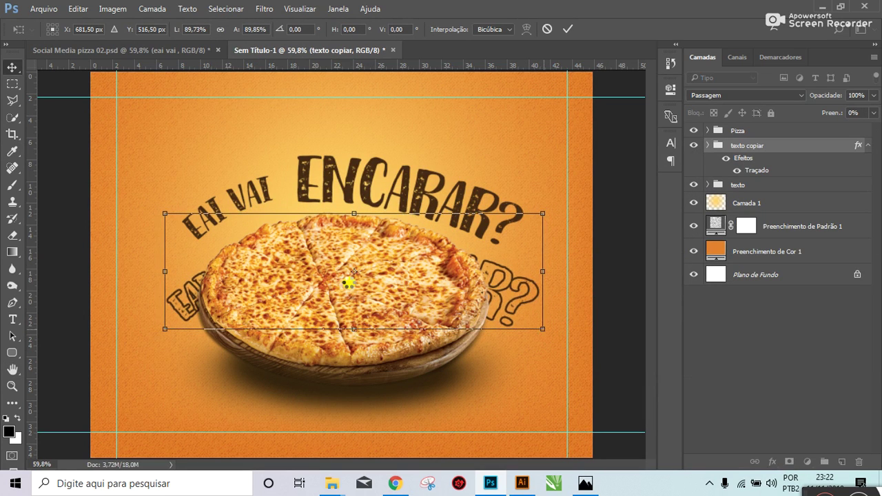
pyautogui.press('Return')
pyautogui.moveTo(259, 200); pyautogui.dragTo(140, 54)
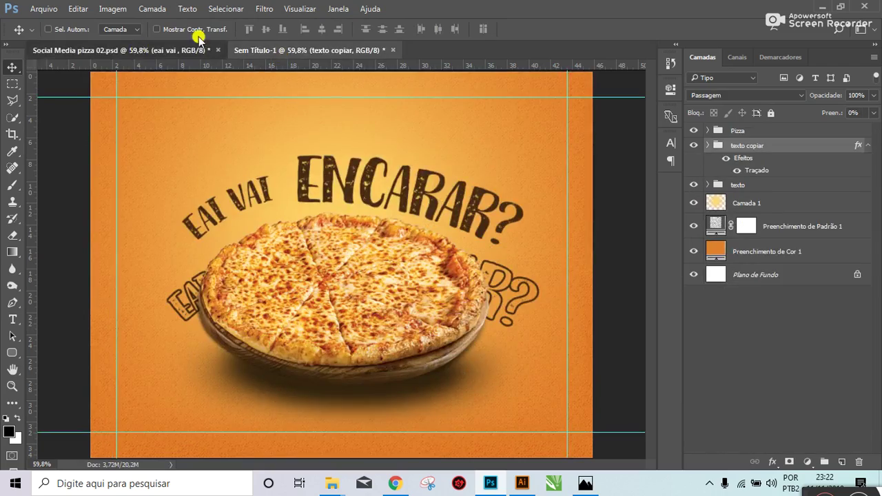
# Step: Flip between the working design and the reference post, ending on the working design
pyautogui.click(186, 50)
pyautogui.hotkey('ctrl', 'Tab')
pyautogui.click(187, 51)
pyautogui.click(291, 50)
pyautogui.click(186, 51)
pyautogui.click(266, 50)
pyautogui.click(189, 51)
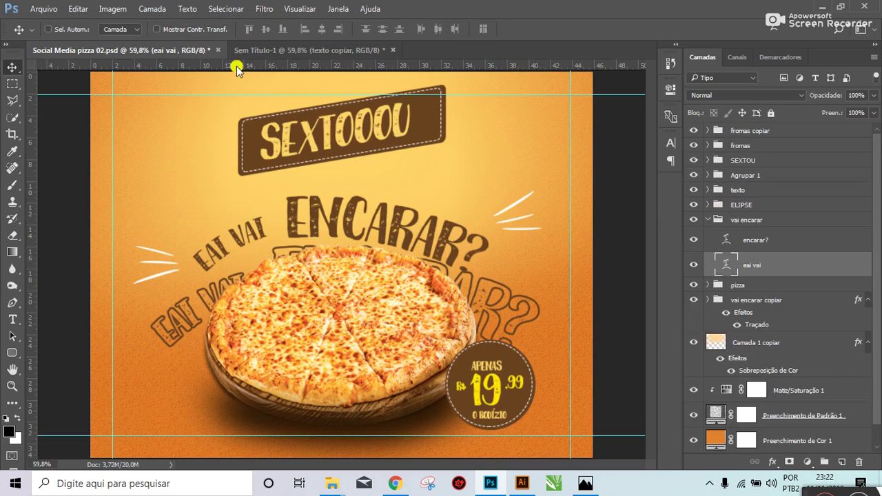
pyautogui.click(301, 50)
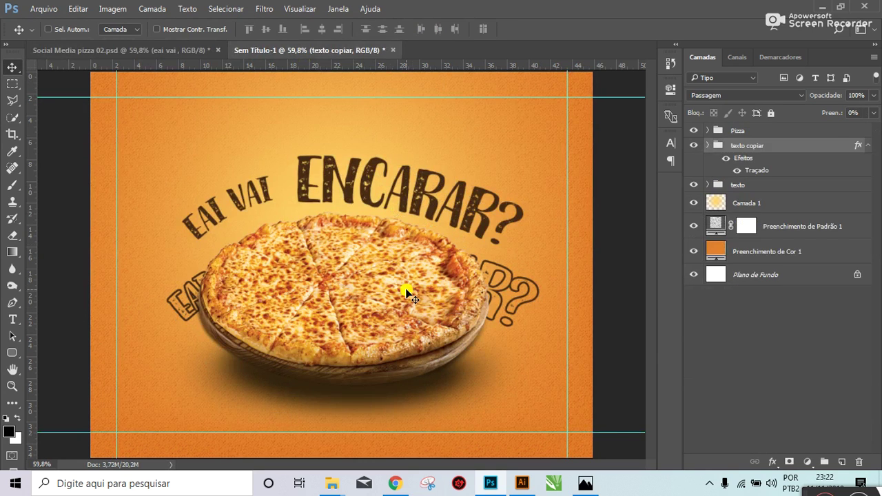
# Step: Open the Camera Raw filter on the pizza image layer
pyautogui.click(351, 293)
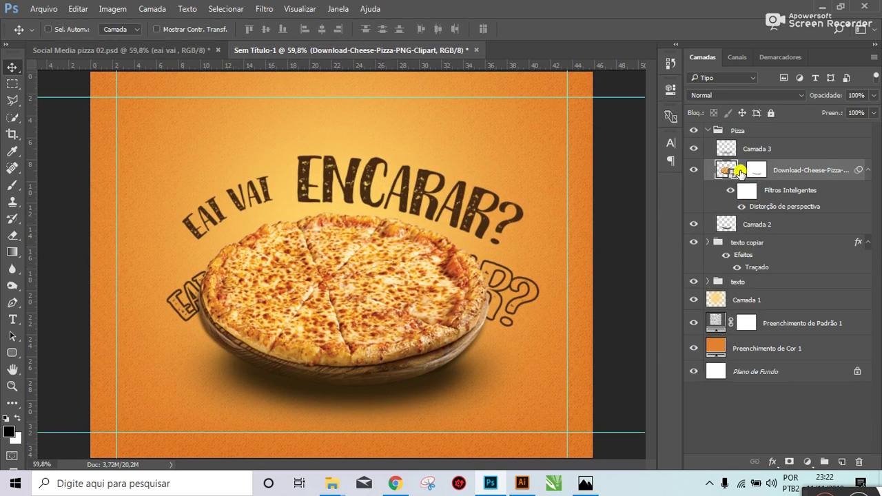
pyautogui.click(263, 9)
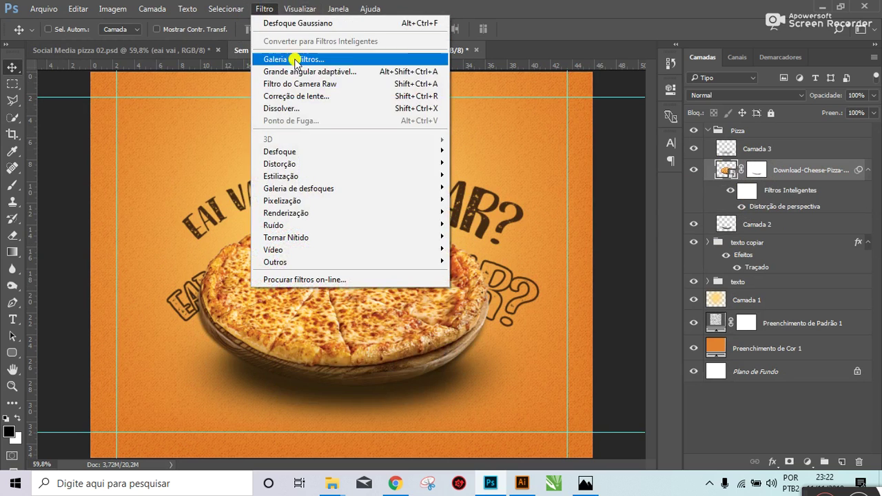
pyautogui.click(314, 83)
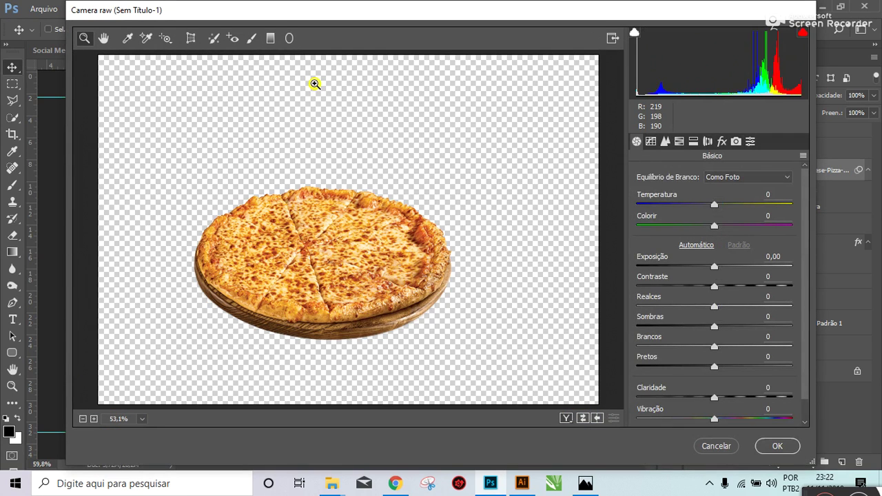
# Step: Warm the pizza, tint 0, exposure +0.10, shadows -5, blacks -8, clarity +2, then apply
pyautogui.moveTo(717, 206); pyautogui.dragTo(727, 209)
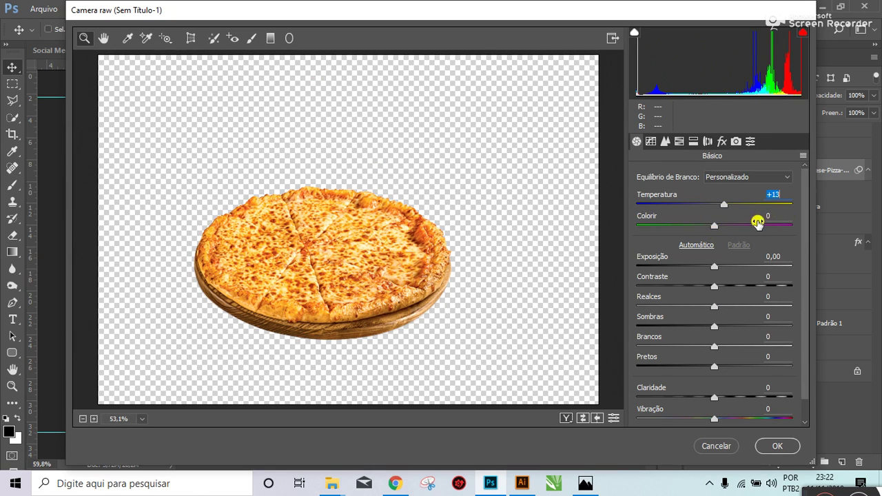
pyautogui.moveTo(717, 226); pyautogui.dragTo(710, 226)
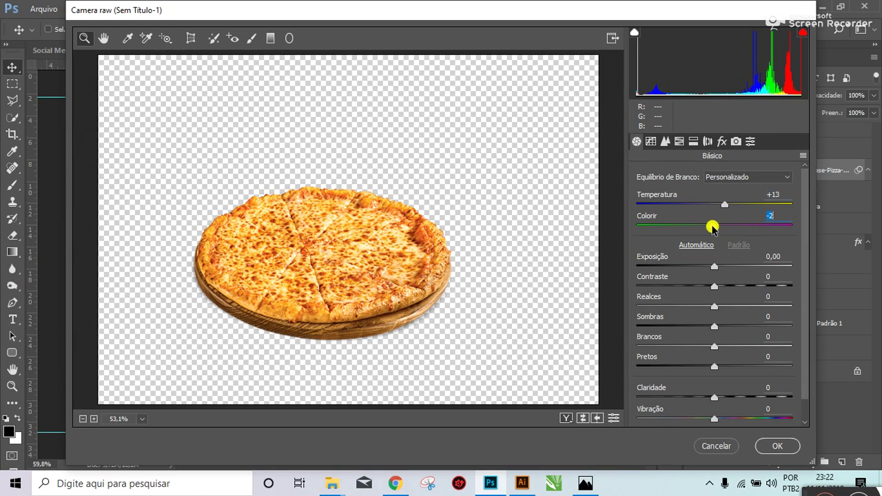
pyautogui.doubleClick(710, 226)
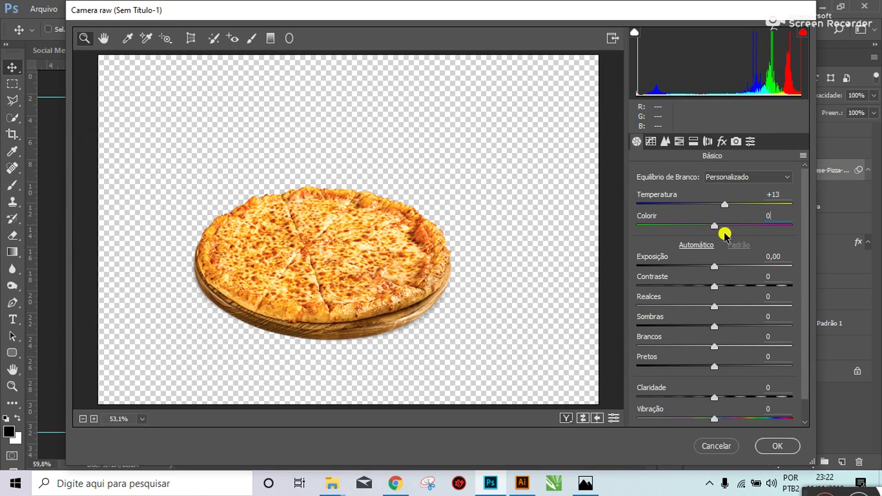
pyautogui.moveTo(713, 266)
pyautogui.mouseDown()
pyautogui.moveTo(724, 265)
pyautogui.moveTo(716, 266)
pyautogui.moveTo(724, 286)
pyautogui.moveTo(717, 306)
pyautogui.mouseUp()
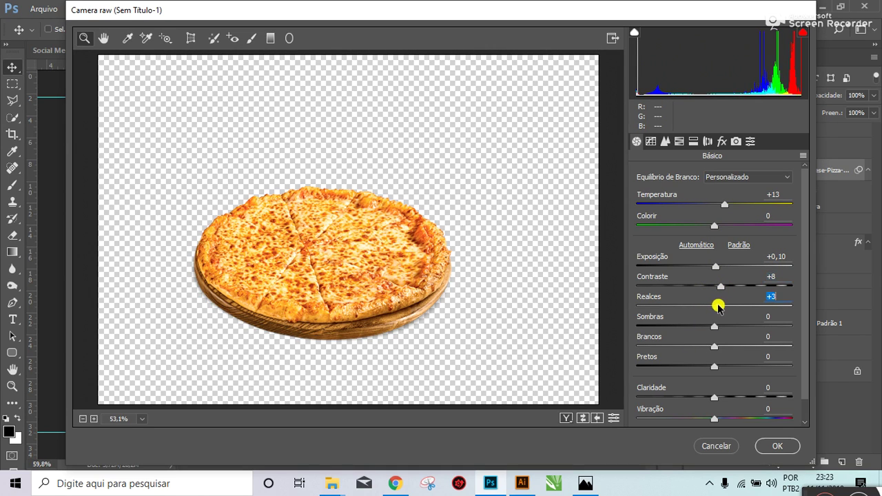
pyautogui.moveTo(713, 330); pyautogui.dragTo(710, 327)
pyautogui.click(712, 350)
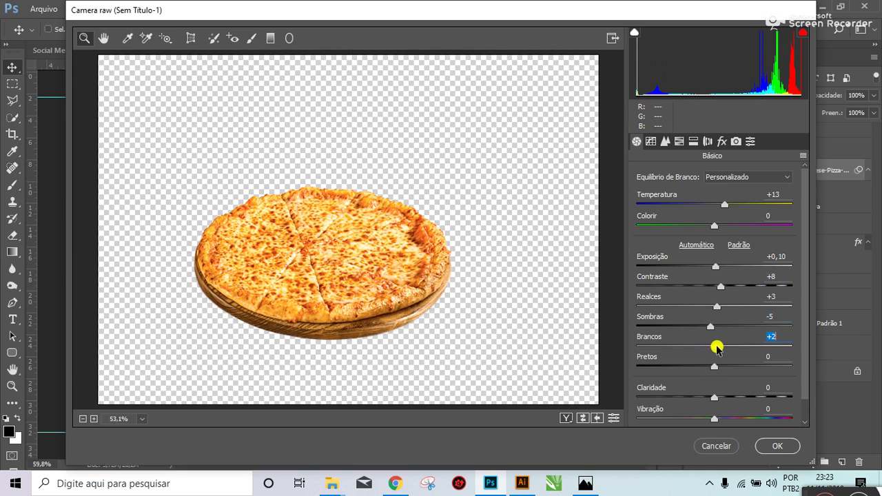
pyautogui.moveTo(713, 365); pyautogui.dragTo(706, 368)
pyautogui.scroll(-1, 708, 404)
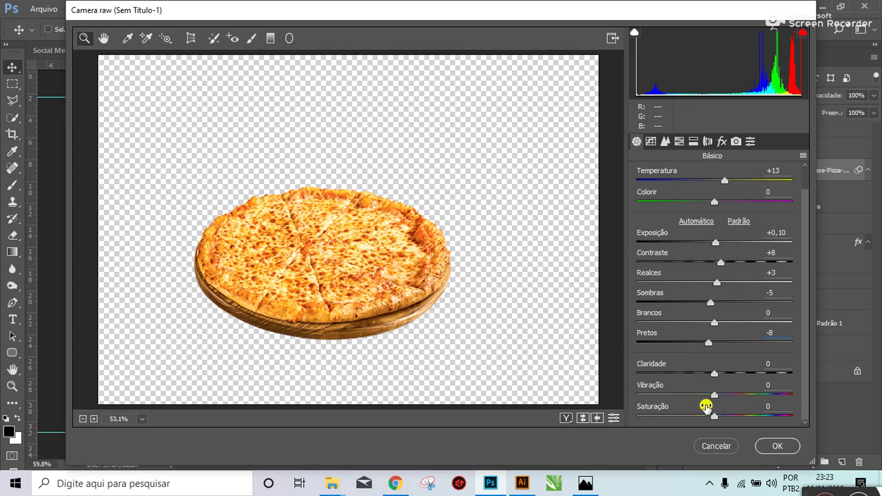
pyautogui.moveTo(718, 373); pyautogui.dragTo(719, 394)
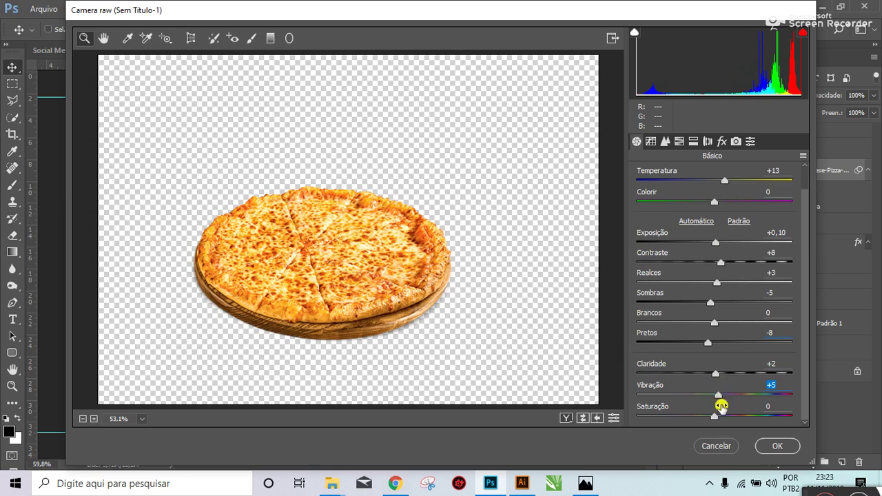
pyautogui.click(777, 446)
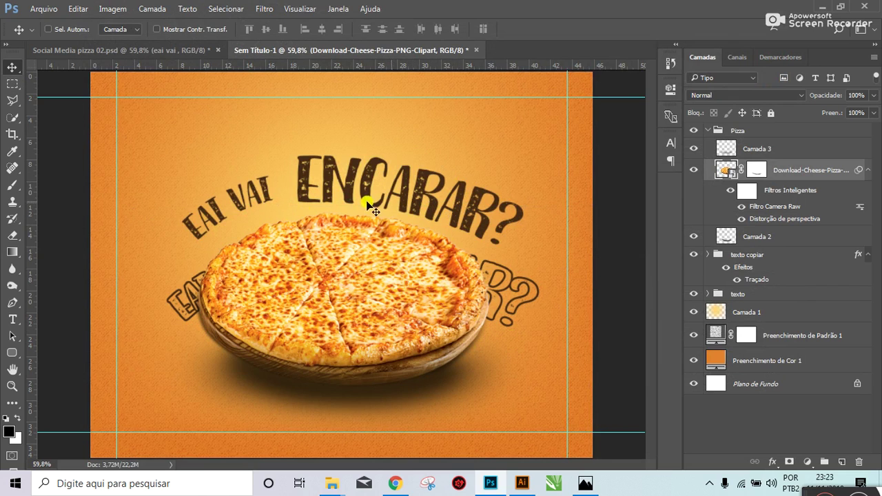
# Step: Rotate the texto and texto copiar groups together to about -0.96°
pyautogui.click(756, 257)
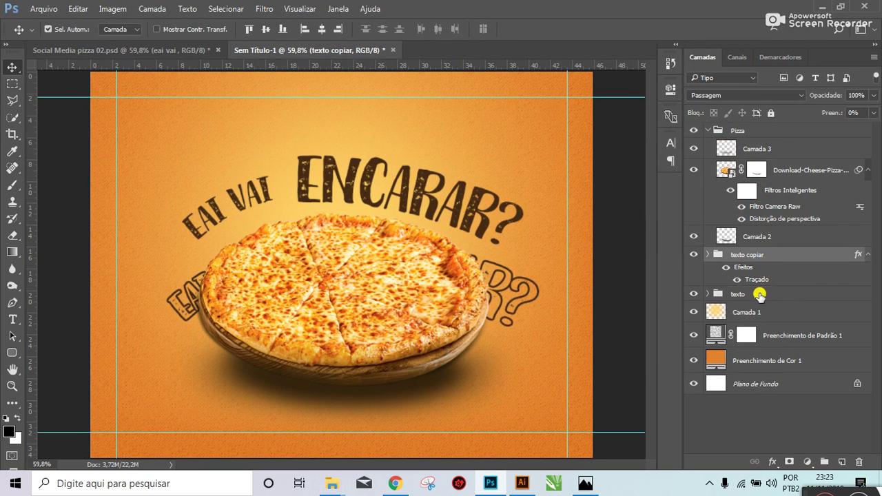
pyautogui.keyDown('shift'); pyautogui.click(758, 294); pyautogui.keyUp('shift')
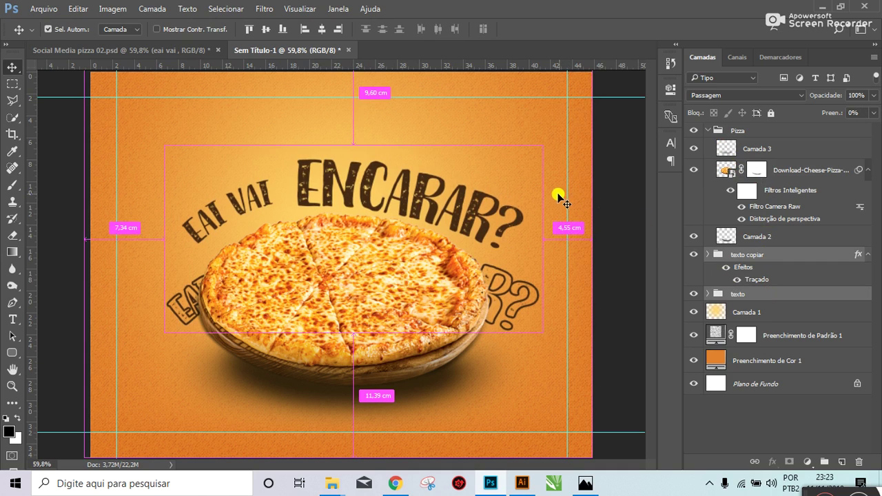
pyautogui.hotkey('ctrl', 't')
pyautogui.moveTo(559, 146); pyautogui.dragTo(558, 143)
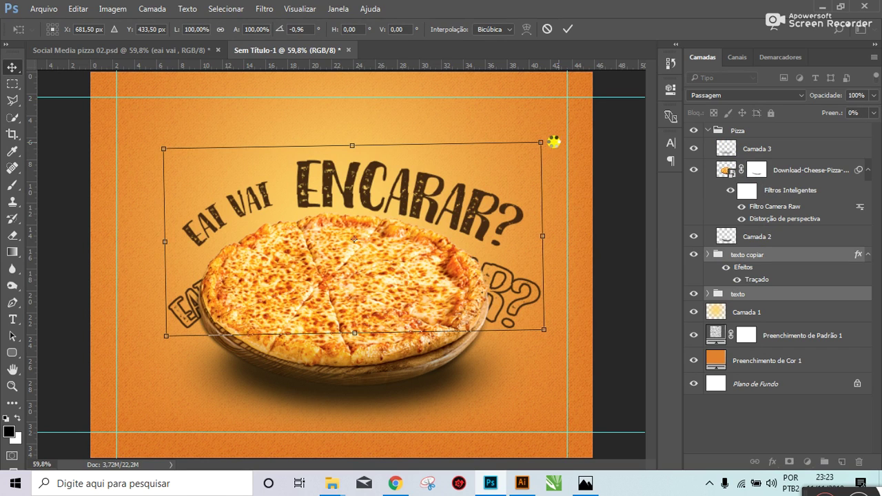
pyautogui.press('Return')
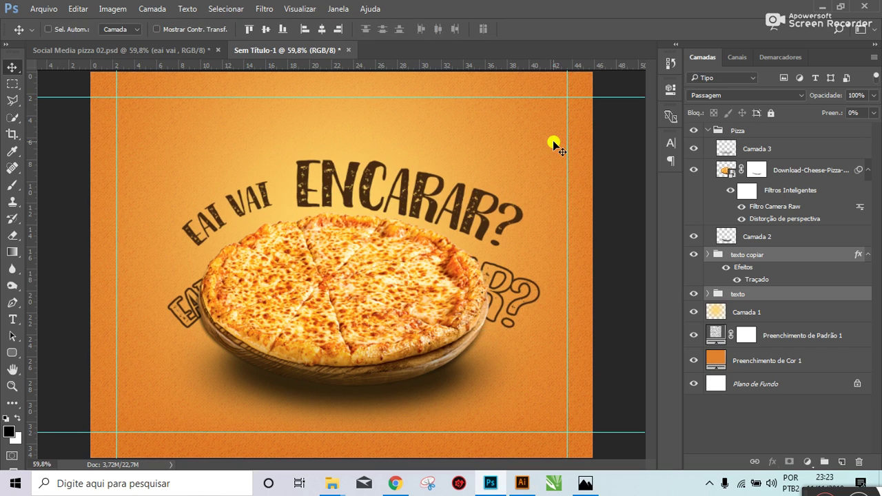
pyautogui.click(159, 48)
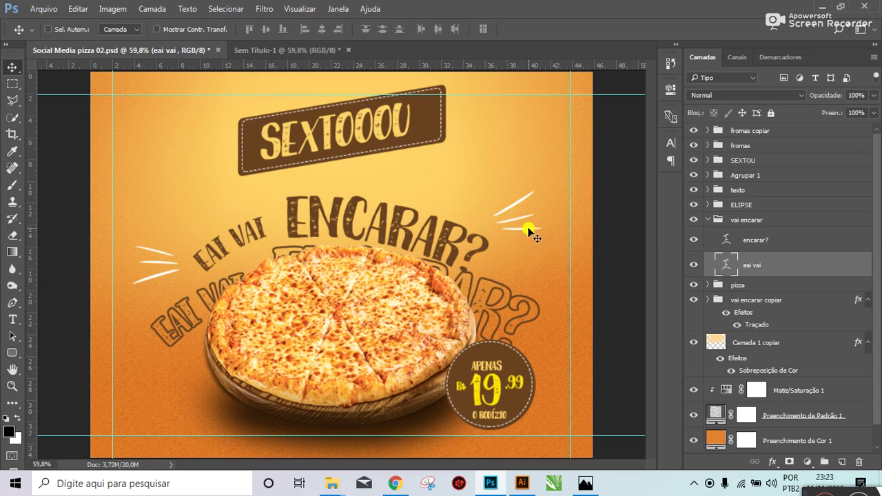
pyautogui.click(251, 50)
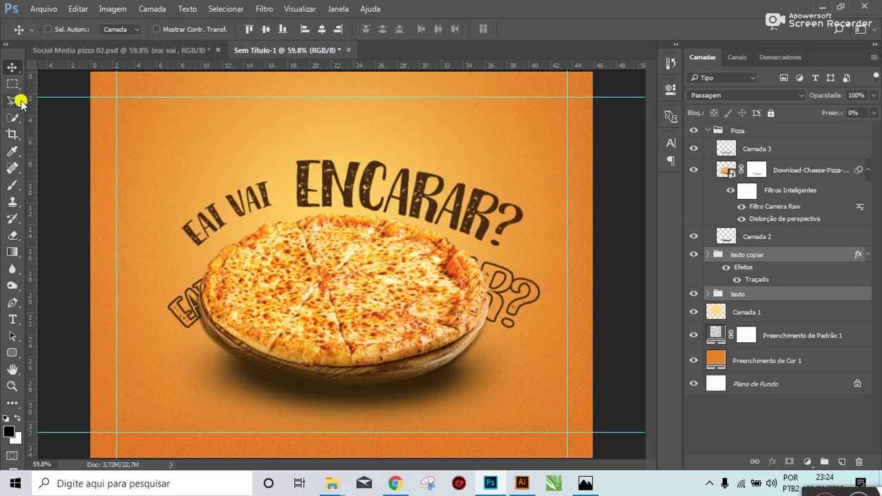
# Step: Draw a curved three-point white shape line at the upper left beside the headline
pyautogui.click(11, 303)
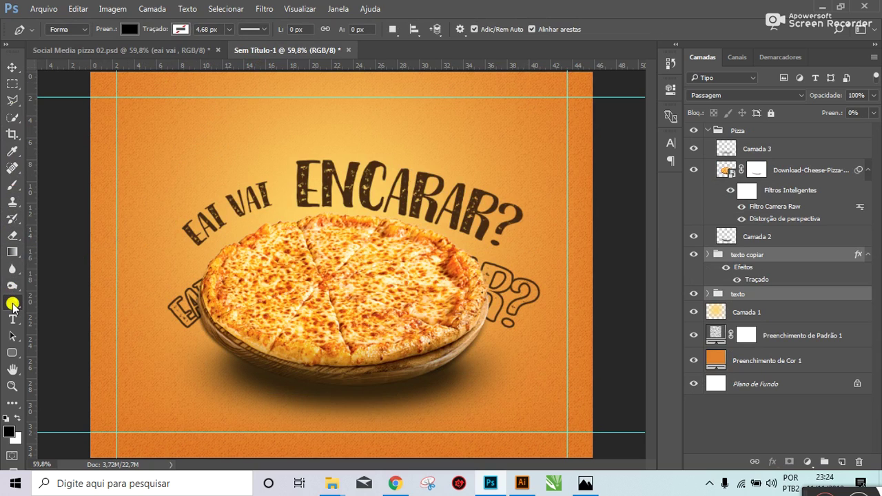
pyautogui.click(62, 29)
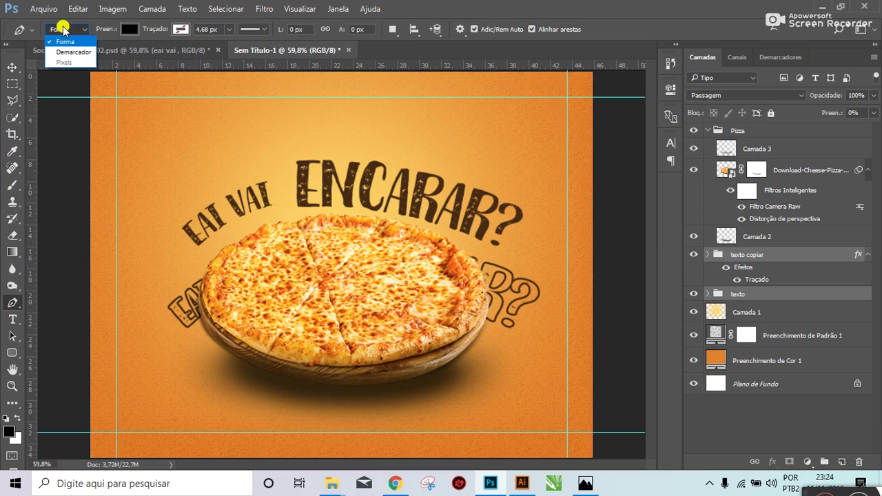
pyautogui.click(158, 141)
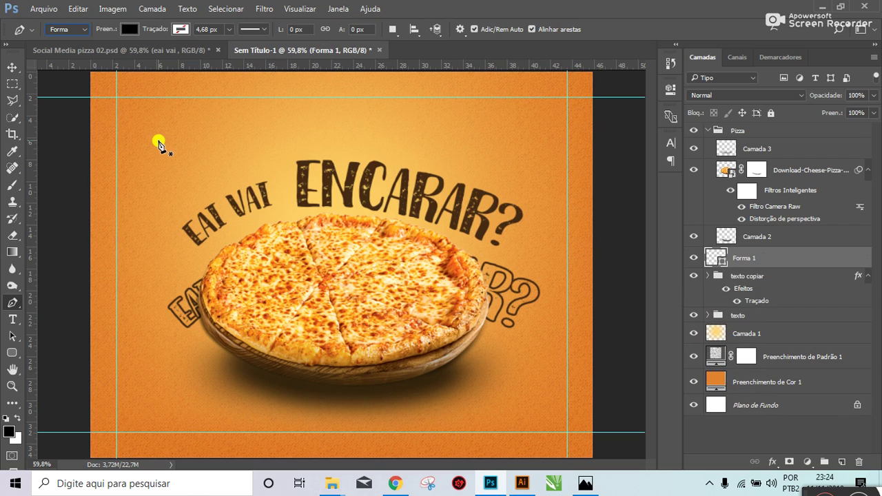
pyautogui.click(224, 139)
pyautogui.click(192, 141)
pyautogui.click(130, 29)
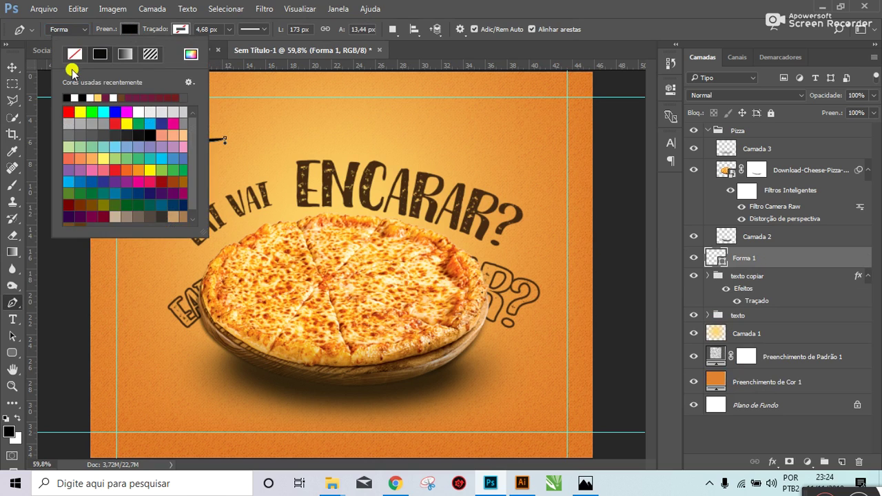
pyautogui.click(84, 97)
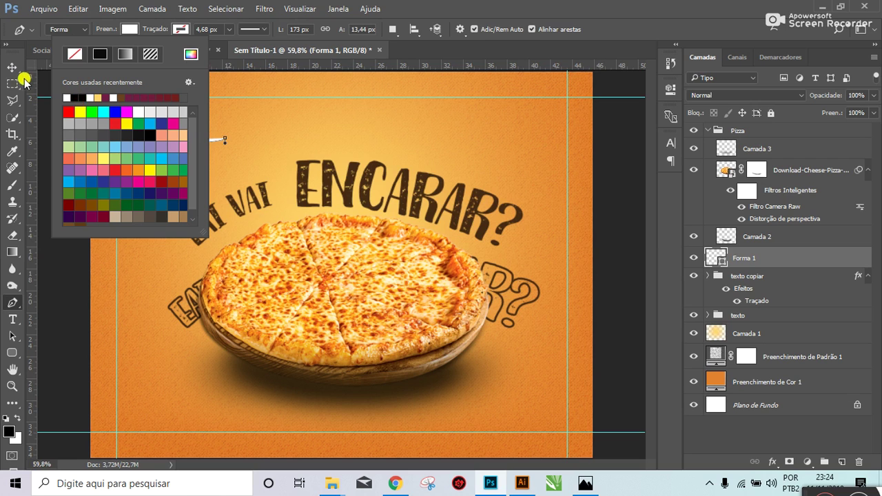
pyautogui.click(12, 67)
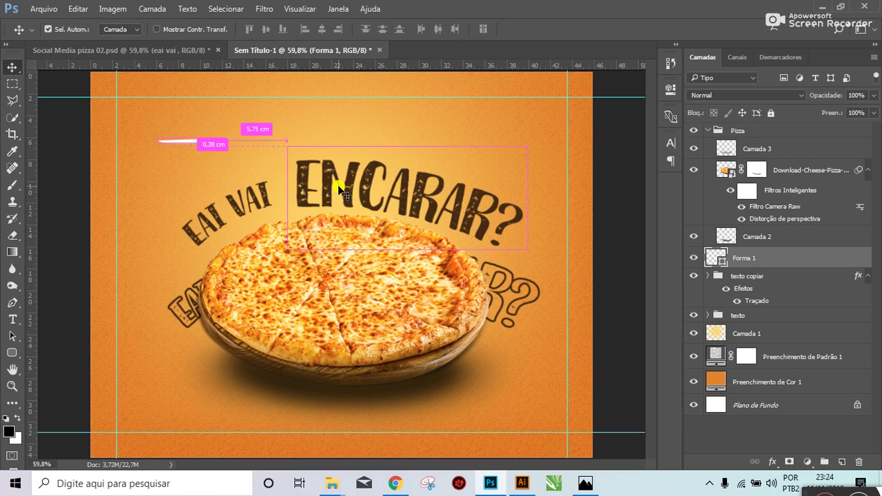
pyautogui.click(165, 50)
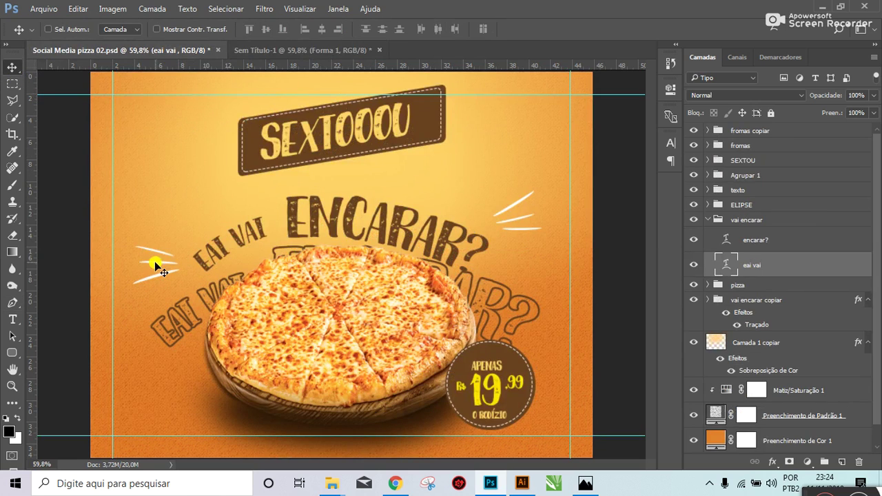
# Step: Duplicate the white line twice below the original, tilting the first copy about -15°
pyautogui.click(257, 50)
pyautogui.keyDown('alt'); pyautogui.click(184, 146); pyautogui.keyUp('alt')
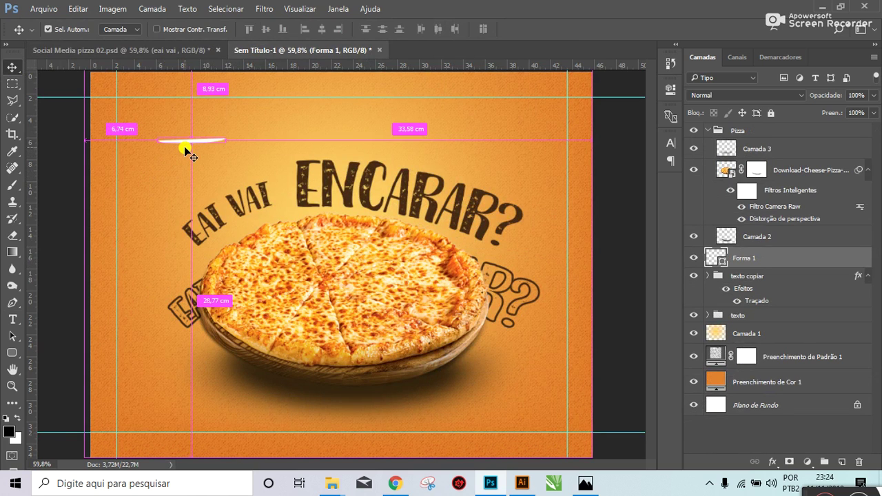
pyautogui.moveTo(181, 137)
pyautogui.mouseDown()
pyautogui.moveTo(226, 186)
pyautogui.moveTo(270, 152)
pyautogui.mouseUp()
pyautogui.hotkey('ctrl', 't')
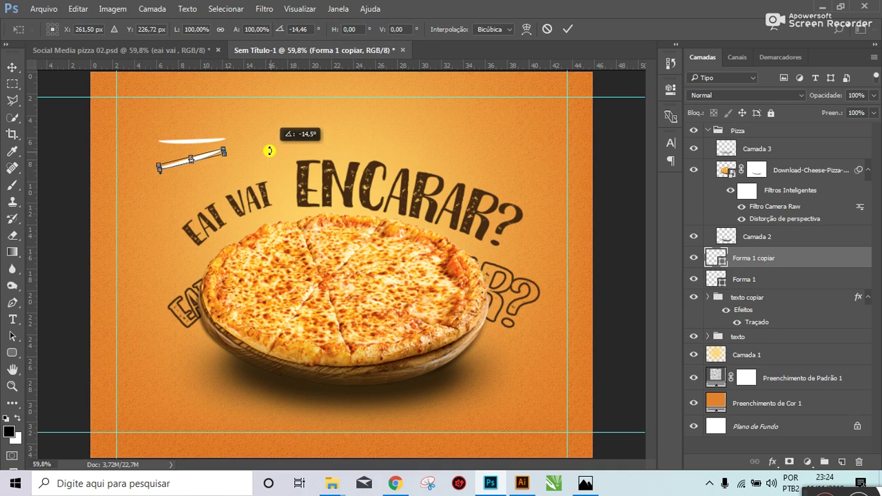
pyautogui.press('Return')
pyautogui.moveTo(232, 195)
pyautogui.mouseDown()
pyautogui.moveTo(177, 171)
pyautogui.moveTo(230, 178)
pyautogui.mouseUp()
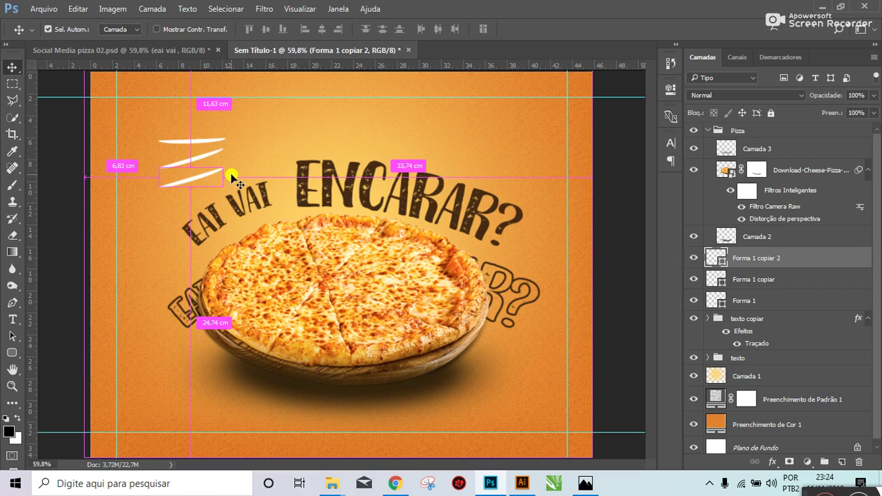
pyautogui.click(164, 54)
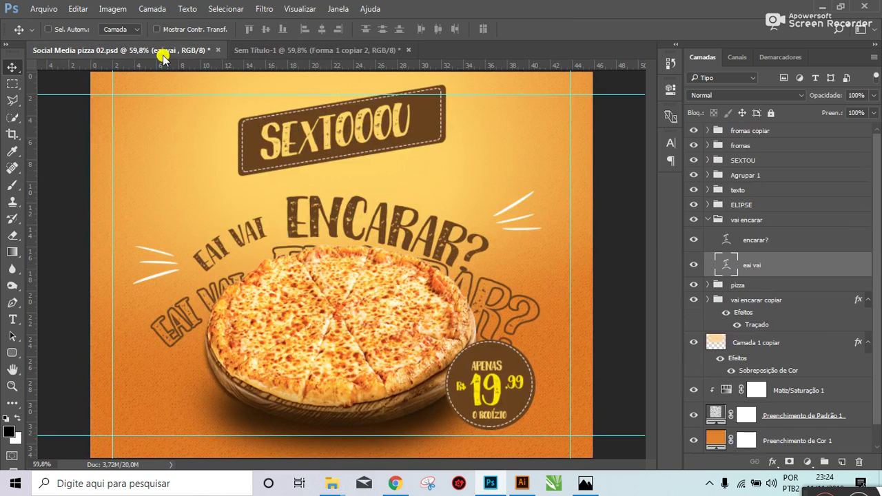
pyautogui.click(264, 51)
# Step: Tilt the lowest speed line more steeply and shrink the middle one to about 92%
pyautogui.hotkey('ctrl', 't')
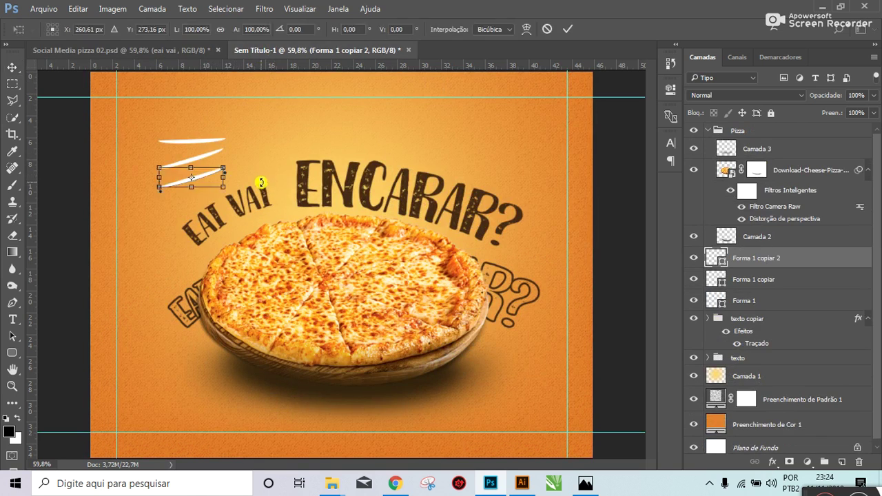
pyautogui.moveTo(246, 180); pyautogui.dragTo(244, 168)
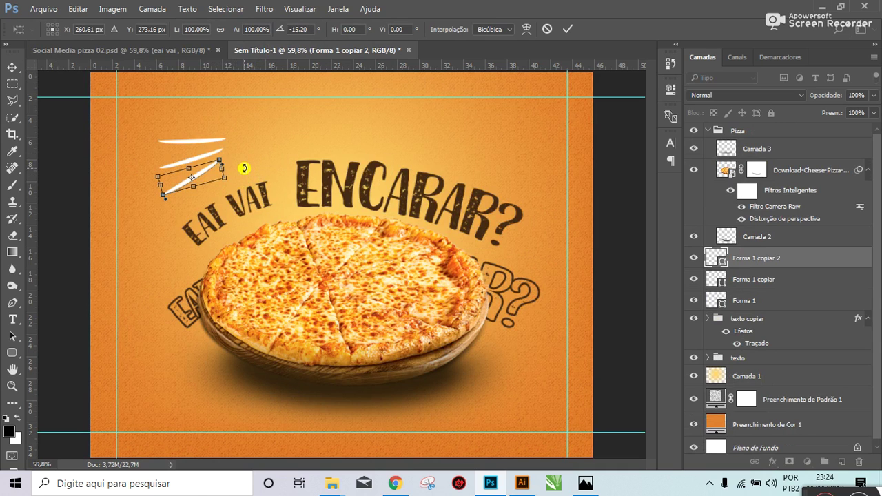
pyautogui.press('Return')
pyautogui.moveTo(174, 166); pyautogui.dragTo(176, 166)
pyautogui.click(176, 166)
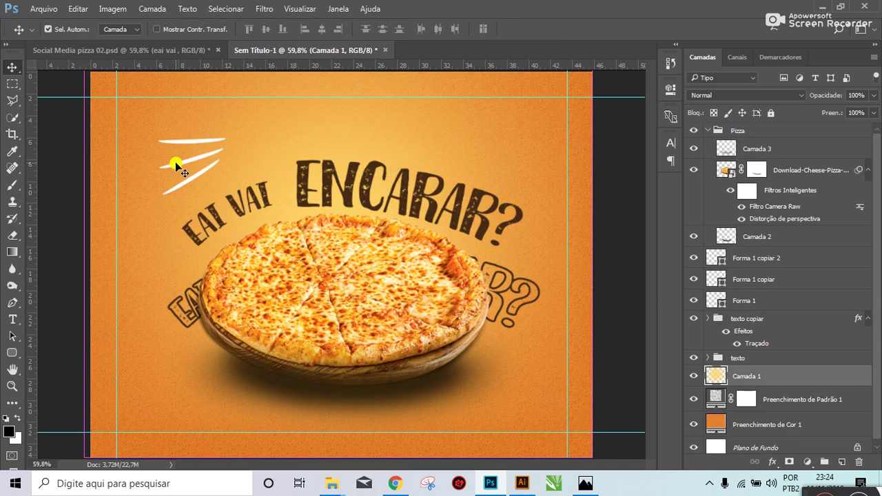
pyautogui.hotkey('ctrl', 't')
pyautogui.press('Escape')
pyautogui.click(184, 164)
pyautogui.hotkey('ctrl', 't')
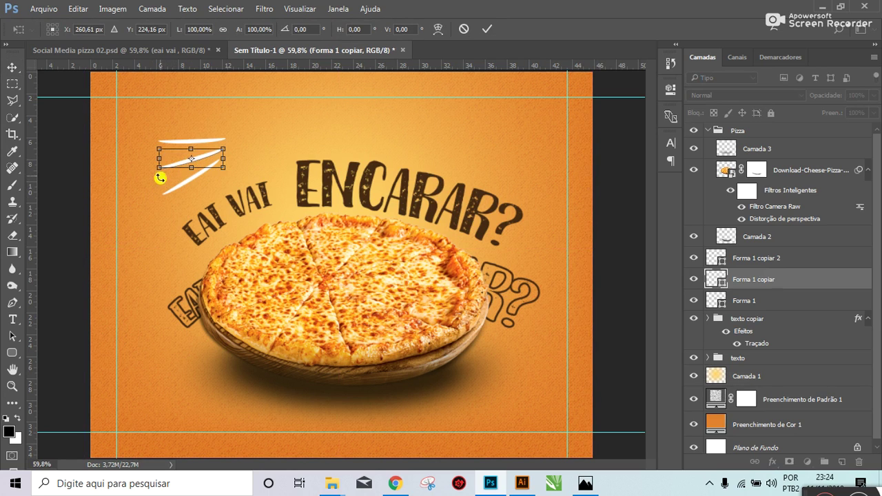
pyautogui.moveTo(159, 167); pyautogui.dragTo(162, 166)
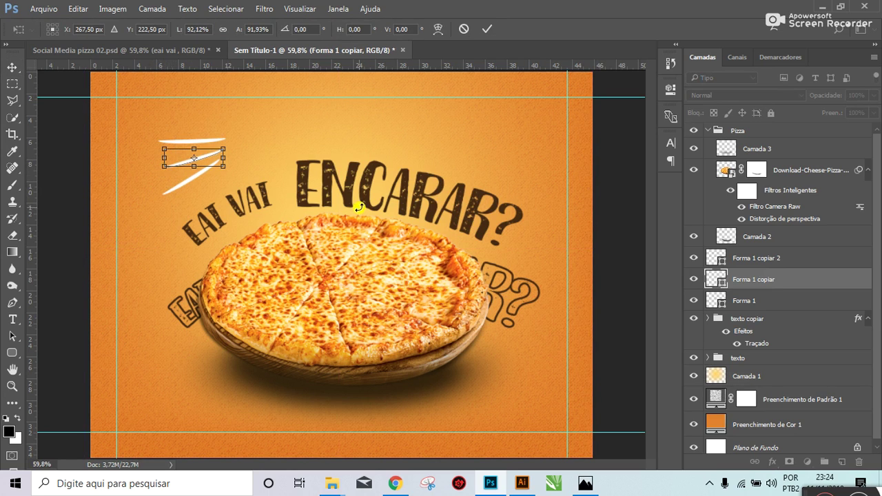
pyautogui.press('Return')
pyautogui.click(144, 51)
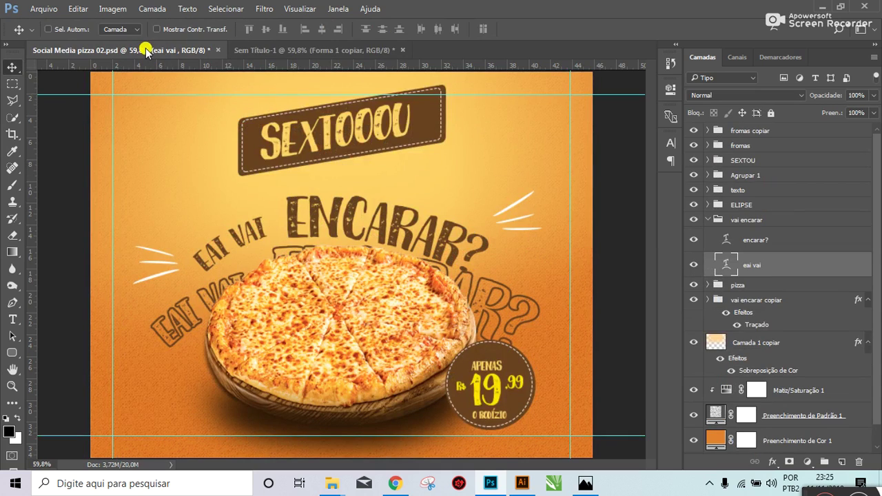
# Step: Merge Forma 1, Forma 1 copiar and Forma 1 copiar 2 into one layer
pyautogui.click(286, 51)
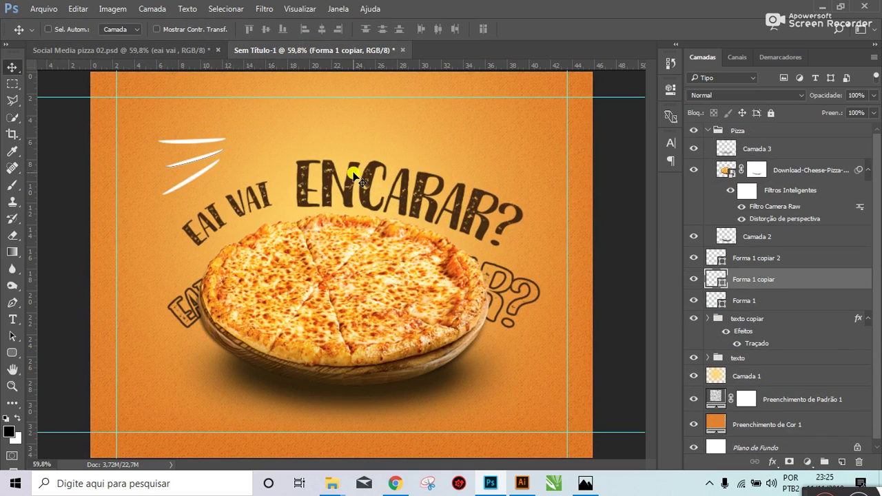
pyautogui.click(748, 302)
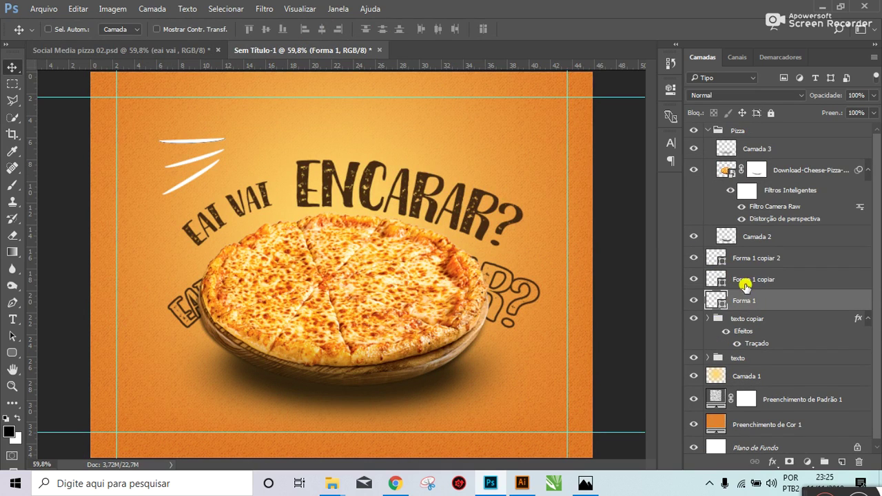
pyautogui.click(744, 257)
pyautogui.click(746, 284)
pyautogui.keyDown('ctrl'); pyautogui.click(748, 301); pyautogui.keyUp('ctrl')
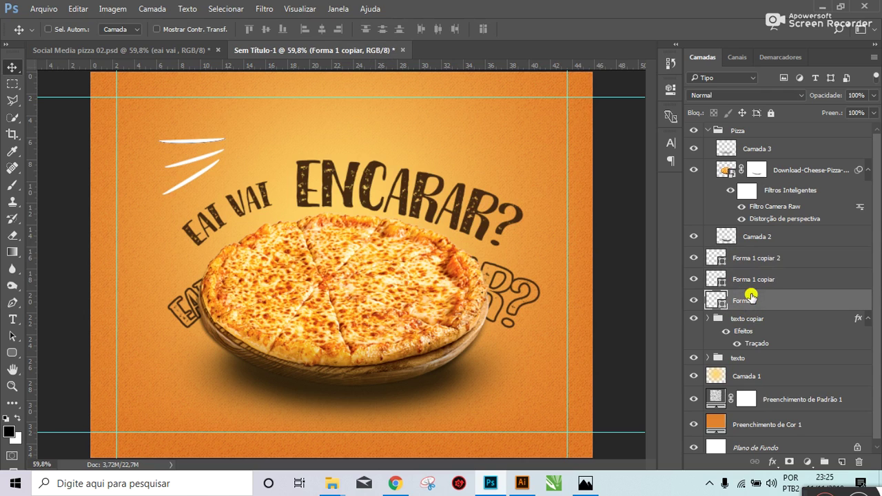
pyautogui.keyDown('ctrl'); pyautogui.click(749, 258); pyautogui.keyUp('ctrl')
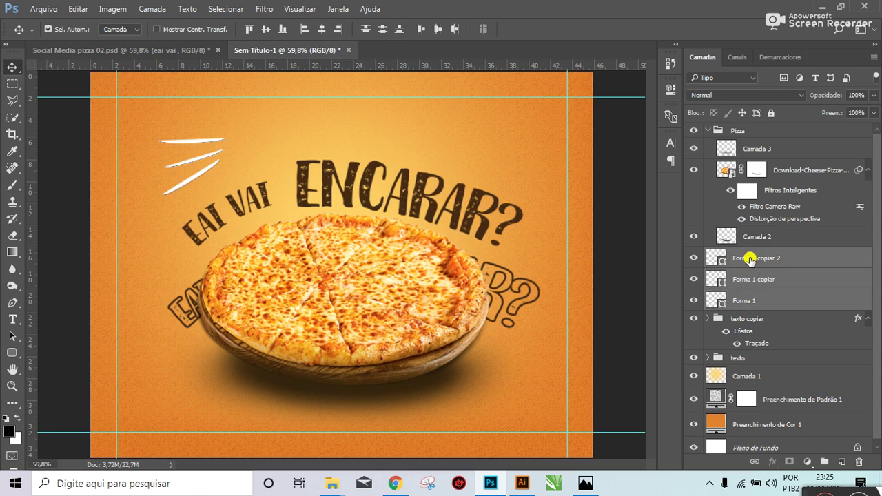
pyautogui.hotkey('ctrl', 'e')
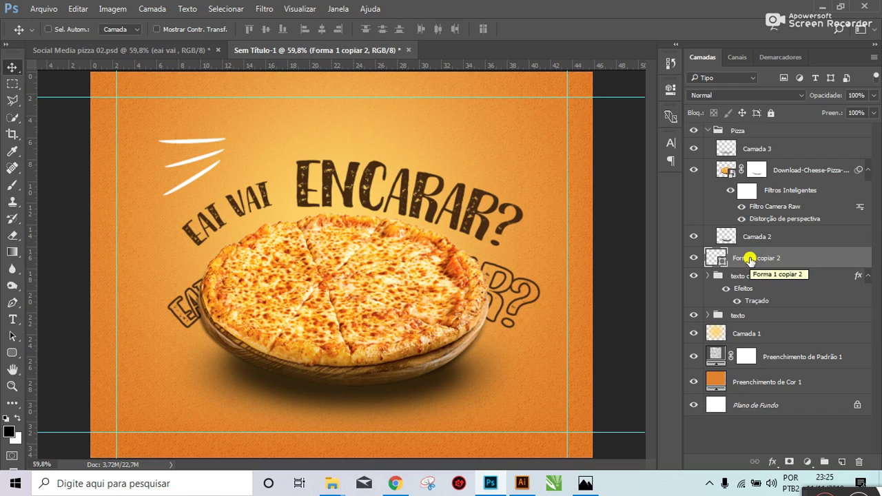
# Step: Slightly rotate the merged speed lines, place them beside EAI VAI, and shrink to about 70%
pyautogui.moveTo(183, 163)
pyautogui.mouseDown()
pyautogui.moveTo(212, 192)
pyautogui.moveTo(153, 180)
pyautogui.moveTo(182, 175)
pyautogui.mouseUp()
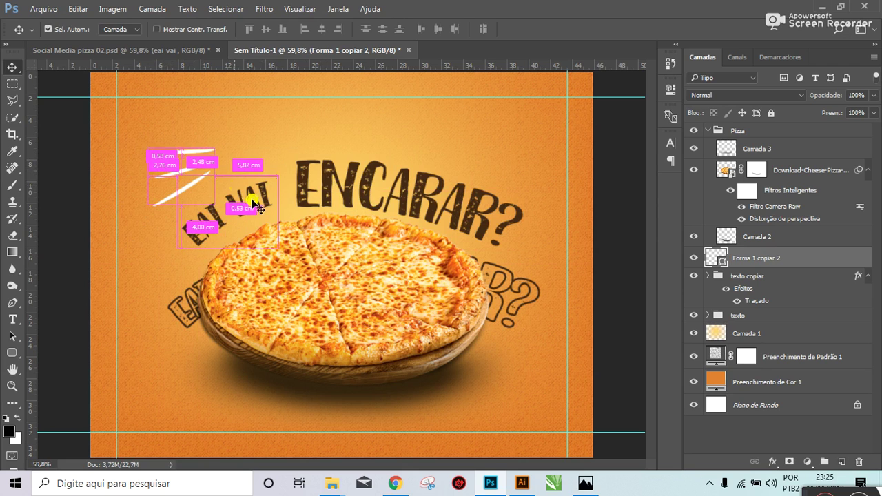
pyautogui.hotkey('ctrl', 't')
pyautogui.moveTo(218, 208); pyautogui.dragTo(207, 197)
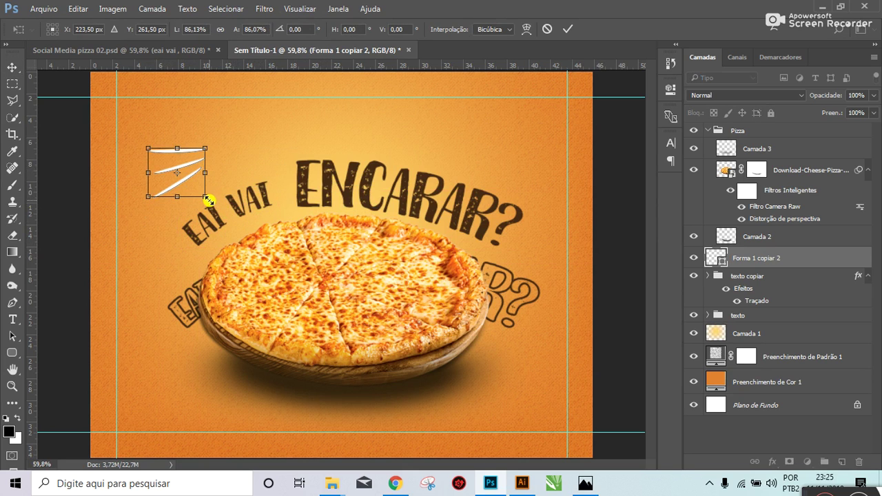
pyautogui.press('Return')
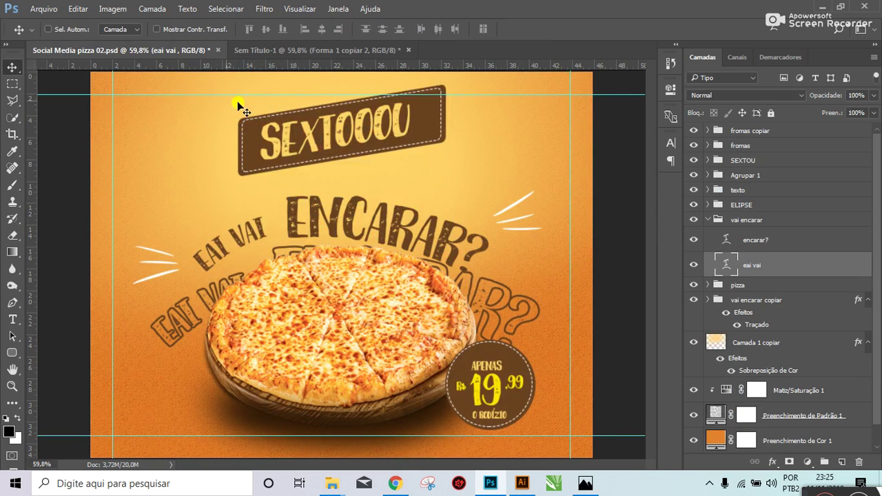
pyautogui.click(264, 50)
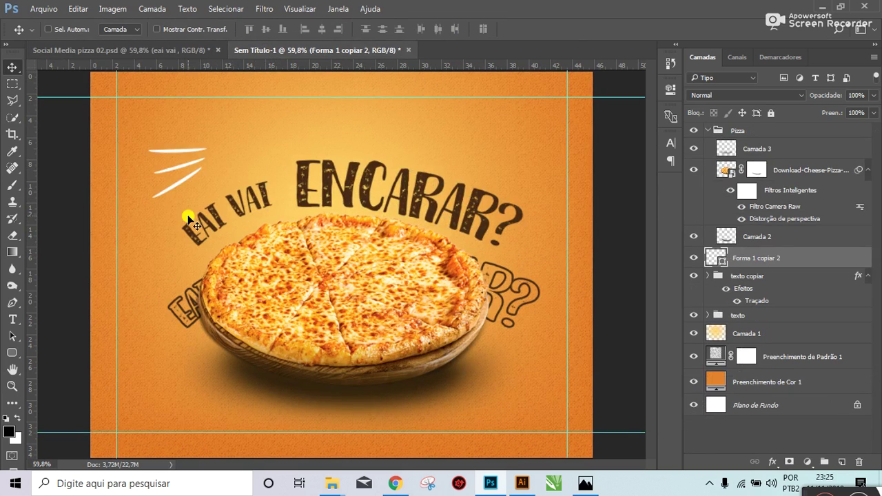
pyautogui.moveTo(174, 166); pyautogui.dragTo(163, 255)
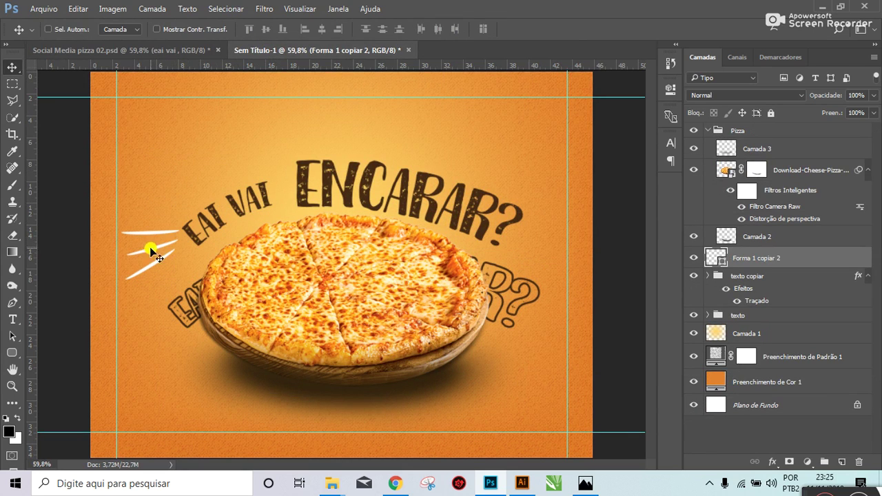
pyautogui.hotkey('ctrl', 't')
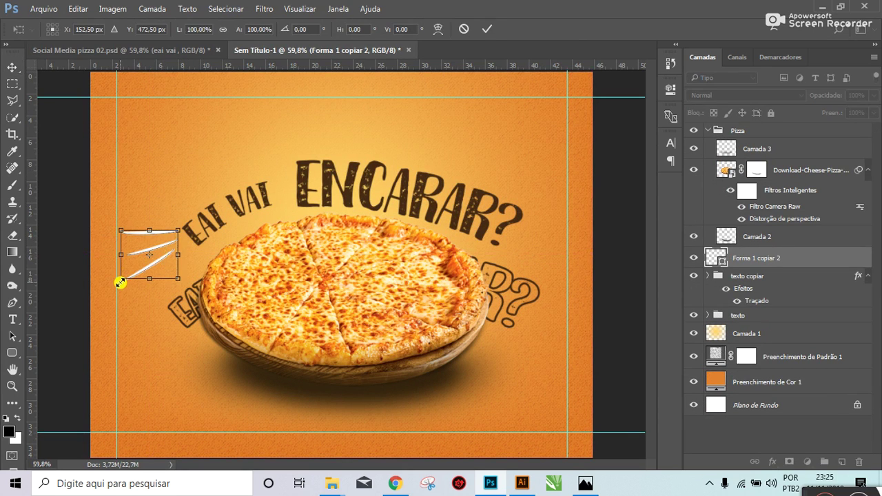
pyautogui.moveTo(120, 283)
pyautogui.mouseDown()
pyautogui.moveTo(139, 271)
pyautogui.moveTo(133, 243)
pyautogui.moveTo(152, 255)
pyautogui.mouseUp()
pyautogui.press('Return')
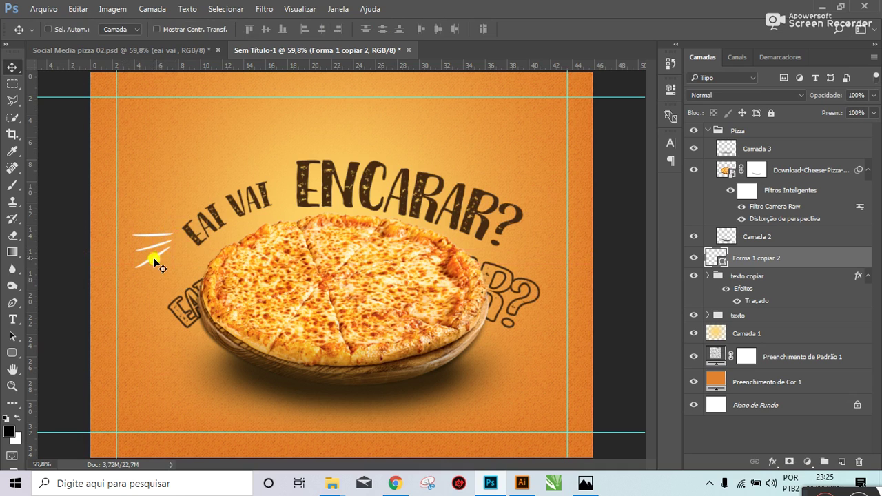
# Step: Turn the speed lines 180° and move them right of ENCARAR?
pyautogui.click(193, 53)
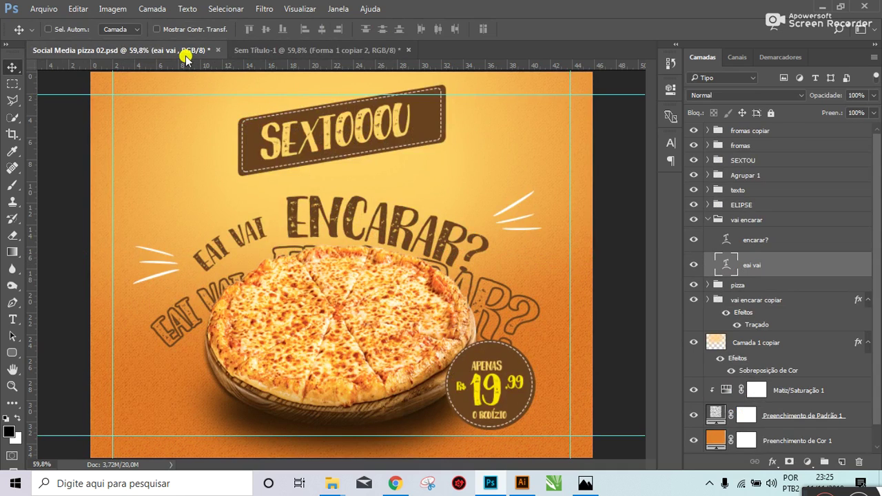
pyautogui.click(260, 55)
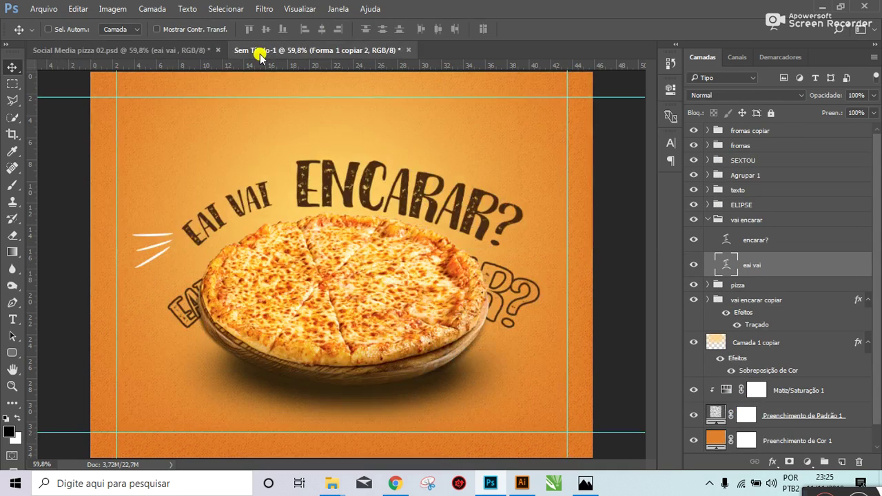
pyautogui.hotkey('ctrl', 't')
pyautogui.rightClick(167, 242)
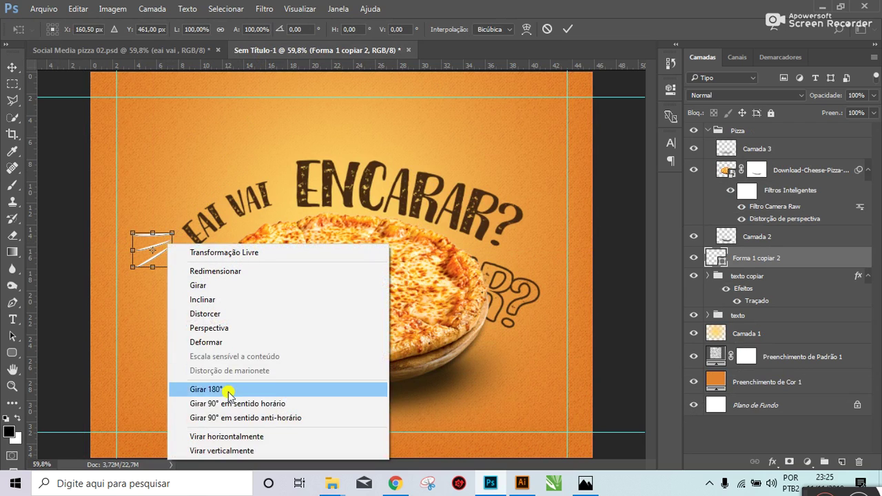
pyautogui.click(226, 390)
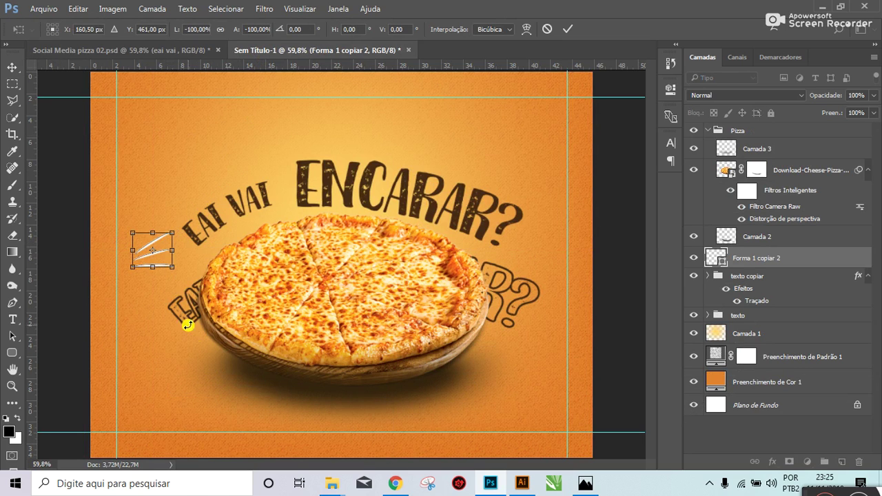
pyautogui.press('Return')
pyautogui.moveTo(162, 269)
pyautogui.mouseDown()
pyautogui.moveTo(537, 249)
pyautogui.moveTo(533, 263)
pyautogui.mouseUp()
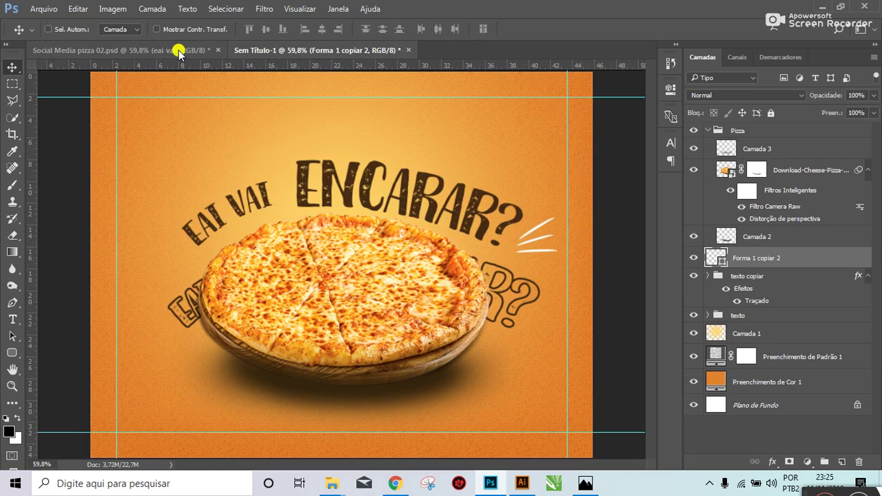
pyautogui.click(180, 51)
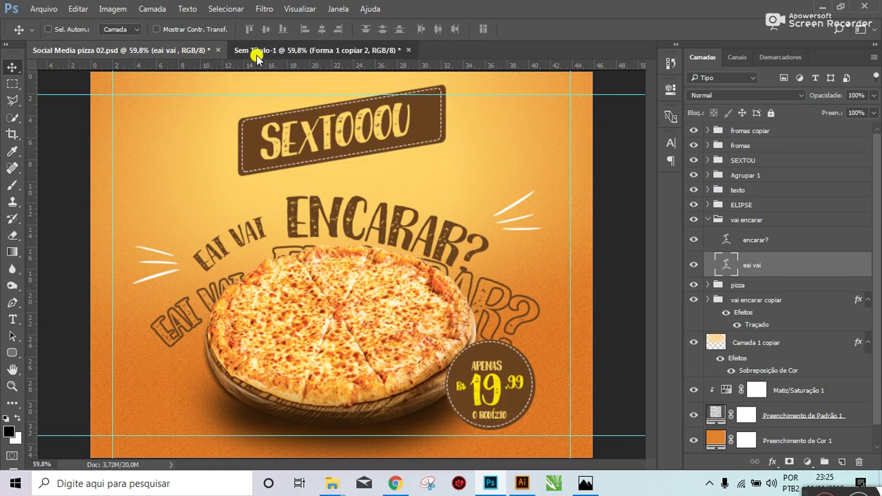
pyautogui.click(256, 52)
# Step: Duplicate the white speed lines, flip the copy horizontally, and place it left of EAI VAI
pyautogui.moveTo(556, 232)
pyautogui.mouseDown()
pyautogui.moveTo(566, 207)
pyautogui.moveTo(176, 238)
pyautogui.mouseUp()
pyautogui.press('ctrl')
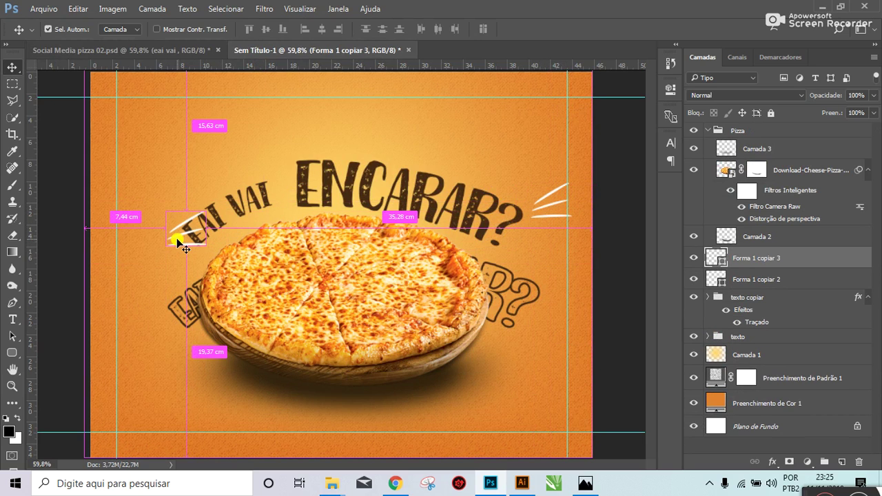
pyautogui.hotkey('ctrl', 't')
pyautogui.rightClick(176, 238)
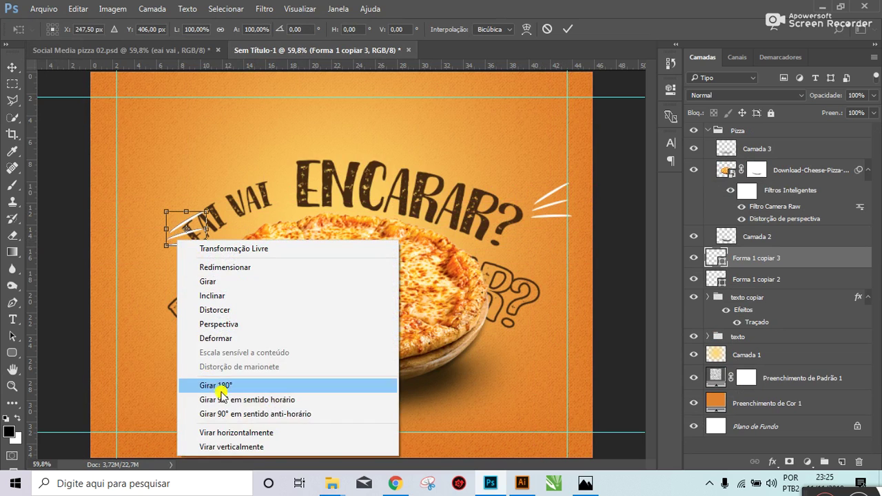
pyautogui.click(224, 432)
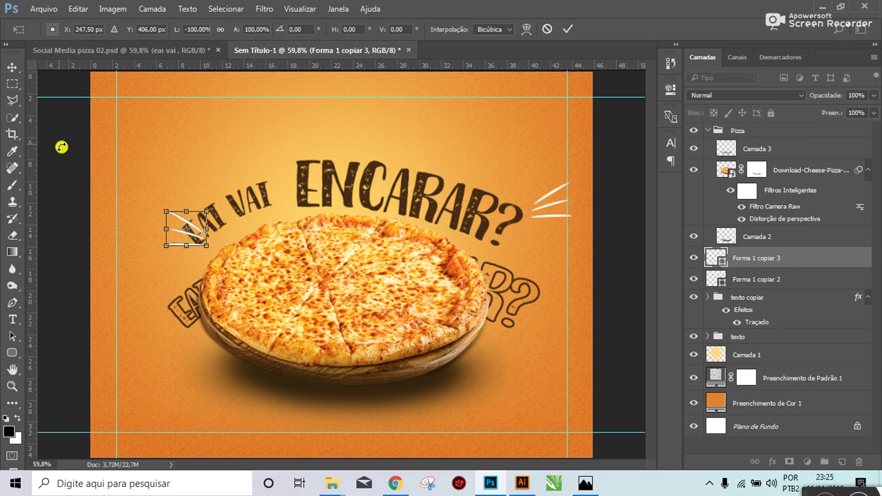
pyautogui.click(13, 67)
pyautogui.click(354, 199)
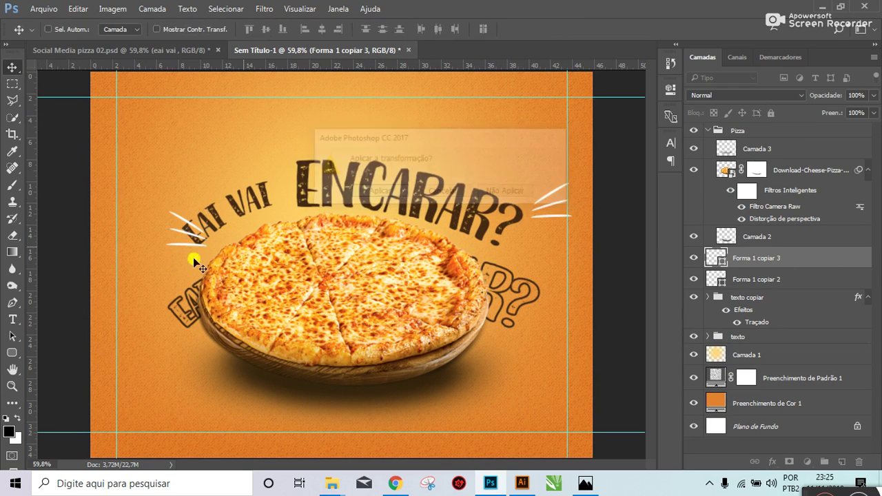
pyautogui.moveTo(194, 260); pyautogui.dragTo(165, 278)
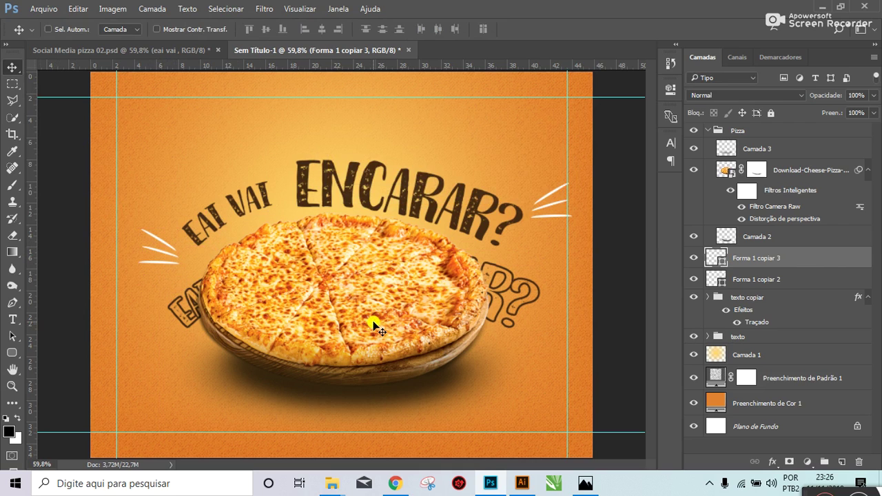
# Step: Rotate the left speed lines slightly, nudge them toward EAI VAI, and compare with the reference
pyautogui.hotkey('ctrl', 't')
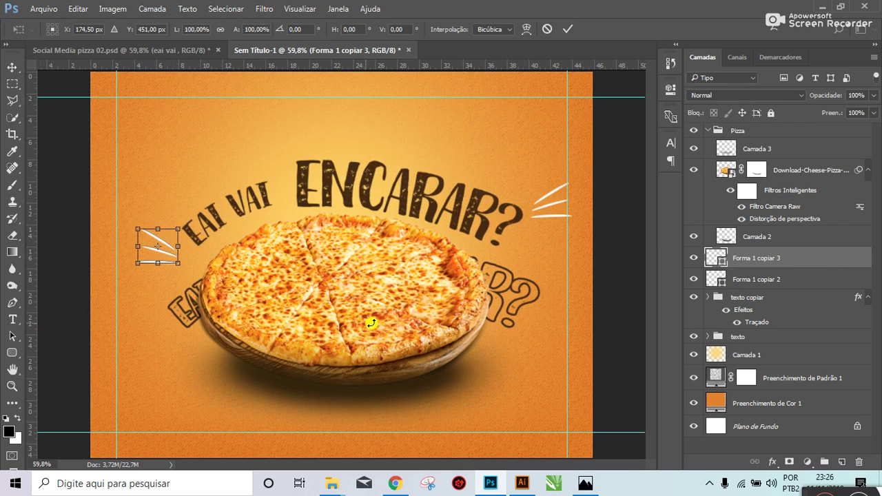
pyautogui.moveTo(267, 270); pyautogui.dragTo(269, 255)
pyautogui.press('Return')
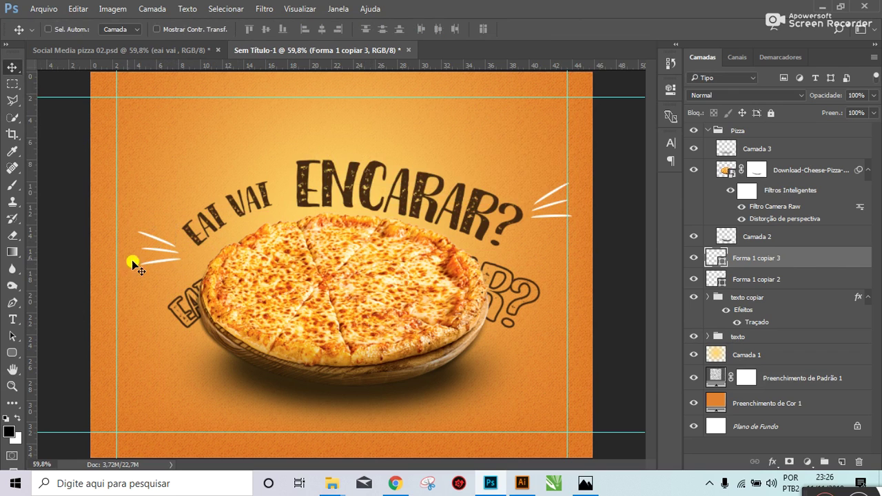
pyautogui.moveTo(147, 257); pyautogui.dragTo(151, 261)
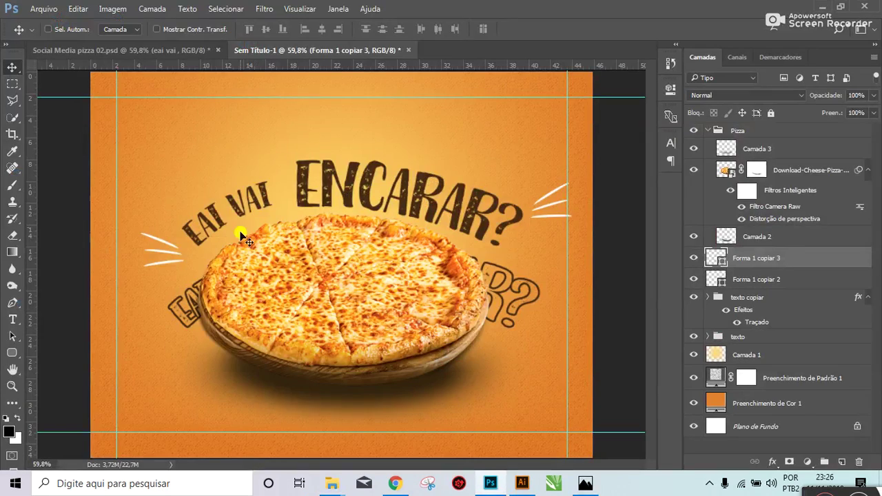
pyautogui.click(147, 50)
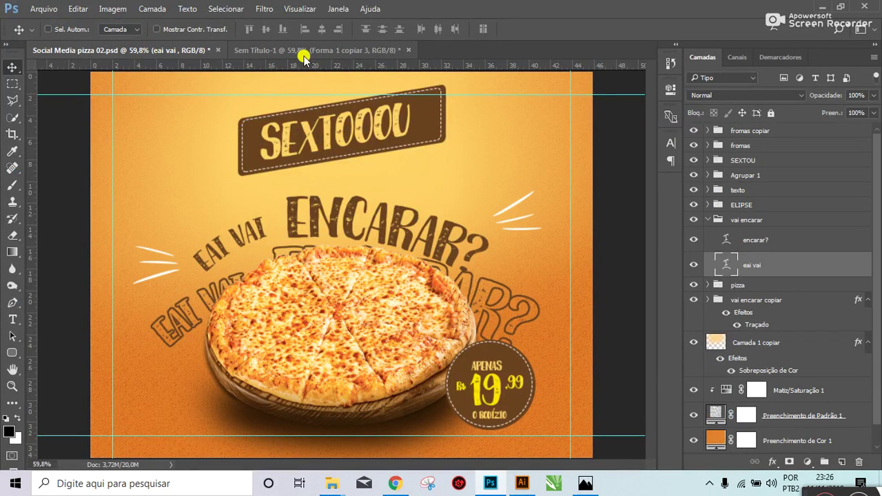
pyautogui.click(305, 52)
pyautogui.click(121, 54)
pyautogui.click(289, 49)
# Step: Draw a wide rounded rectangle across the top of the poster
pyautogui.click(11, 354)
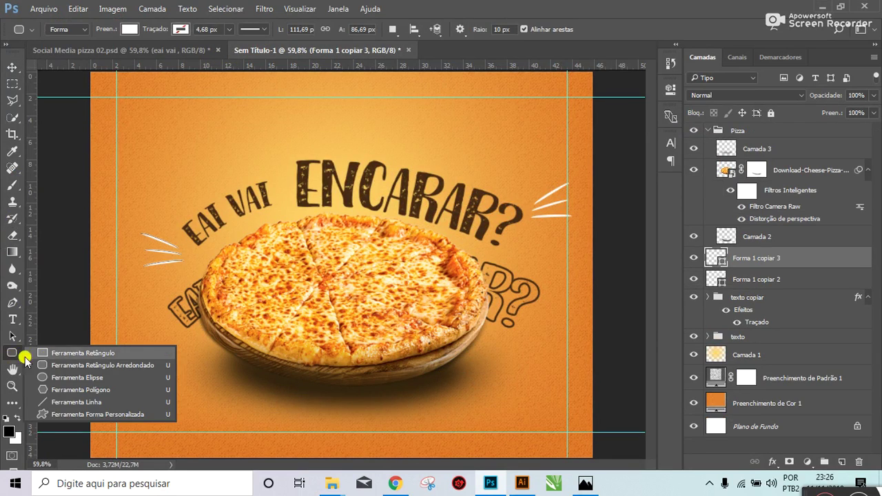
pyautogui.click(74, 368)
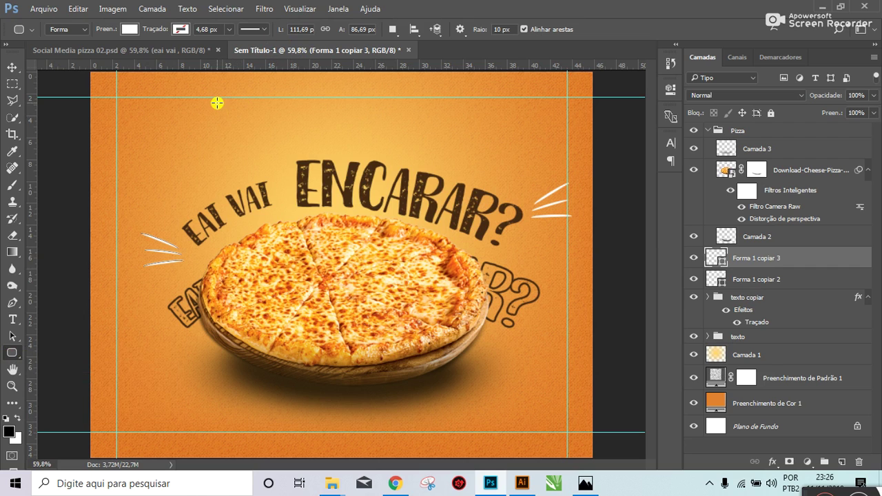
pyautogui.moveTo(213, 97); pyautogui.dragTo(218, 117)
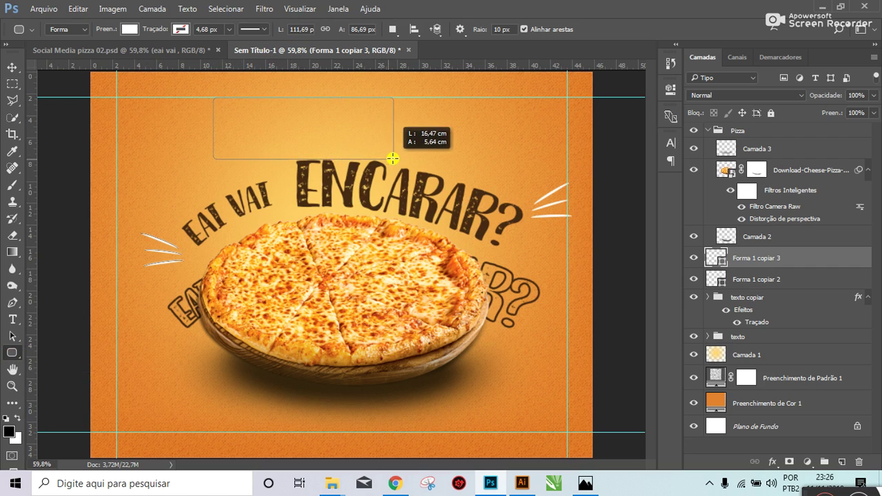
pyautogui.moveTo(333, 159); pyautogui.dragTo(473, 157)
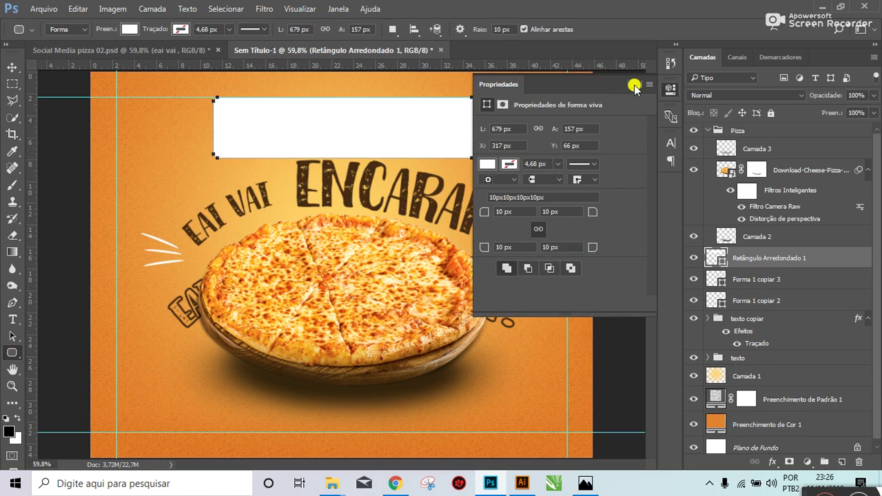
pyautogui.click(634, 87)
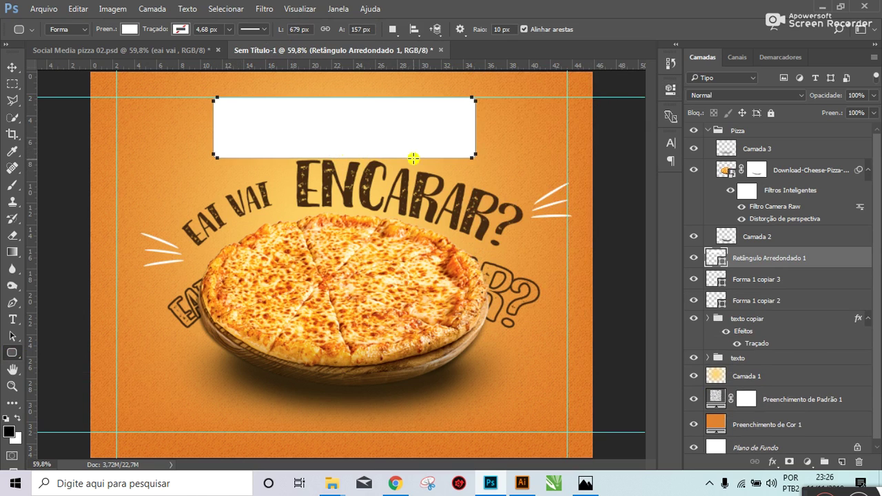
# Step: Fill the rounded rectangle with a dark brown from the recent colours
pyautogui.click(12, 67)
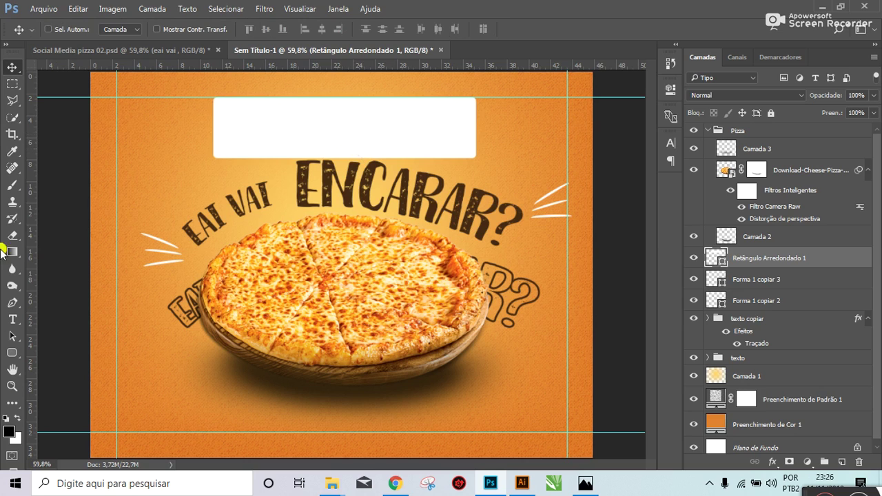
pyautogui.click(13, 352)
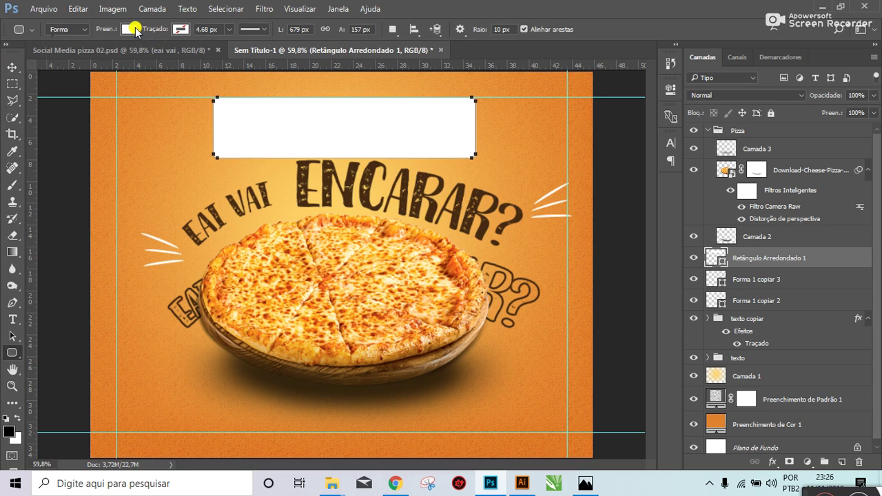
pyautogui.click(130, 29)
pyautogui.click(119, 94)
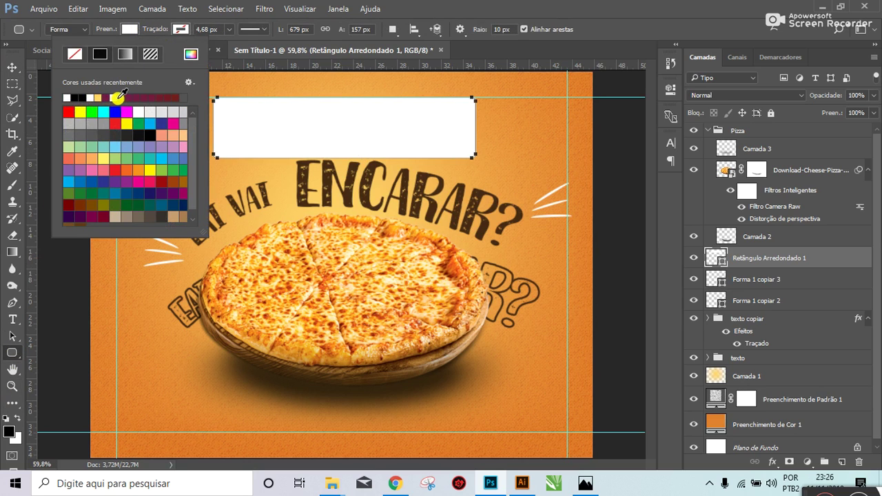
pyautogui.click(12, 67)
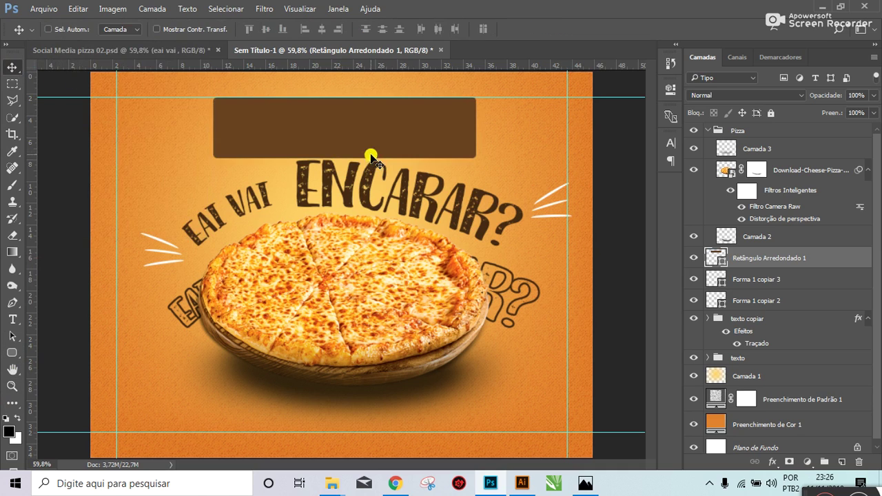
pyautogui.click(145, 46)
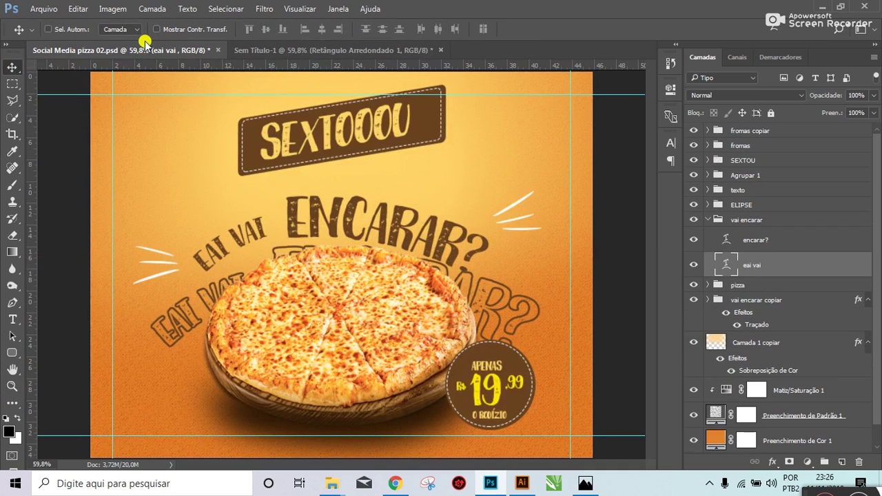
pyautogui.click(281, 50)
# Step: Shorten the brown rectangle's height to about 80% by raising its bottom edge
pyautogui.hotkey('ctrl', 't')
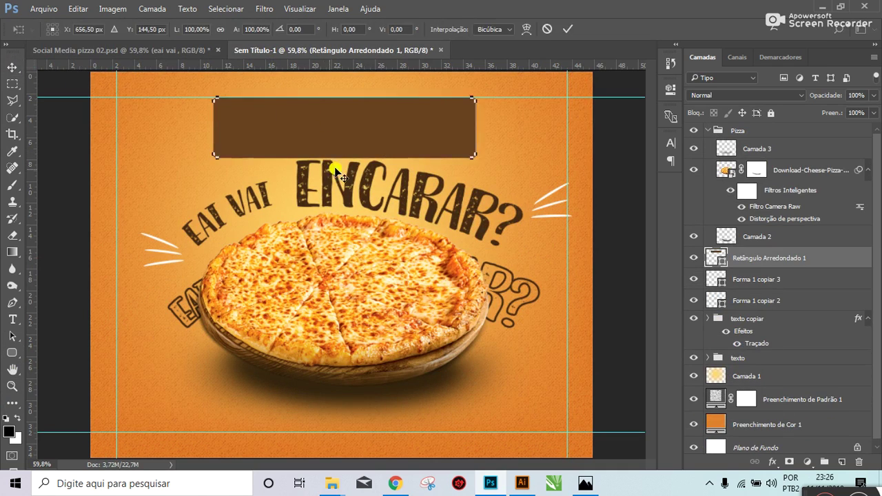
pyautogui.moveTo(344, 158); pyautogui.dragTo(344, 146)
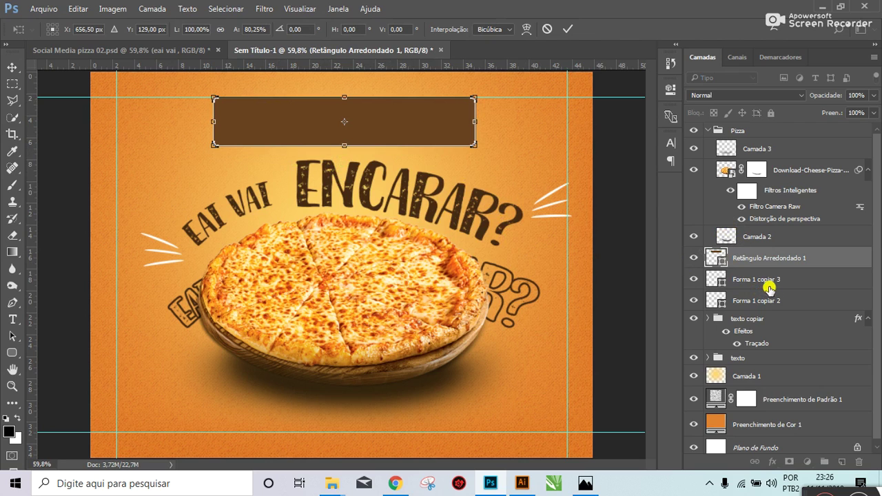
pyautogui.press('Return')
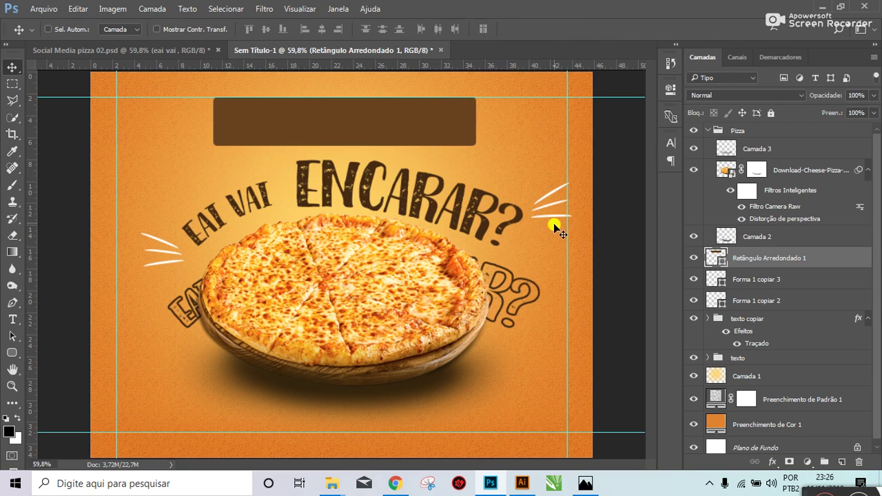
pyautogui.keyDown('ctrl'); pyautogui.click(551, 215); pyautogui.keyUp('ctrl')
# Step: Group the two speed-line layers into a group named 'formas'
pyautogui.click(749, 283)
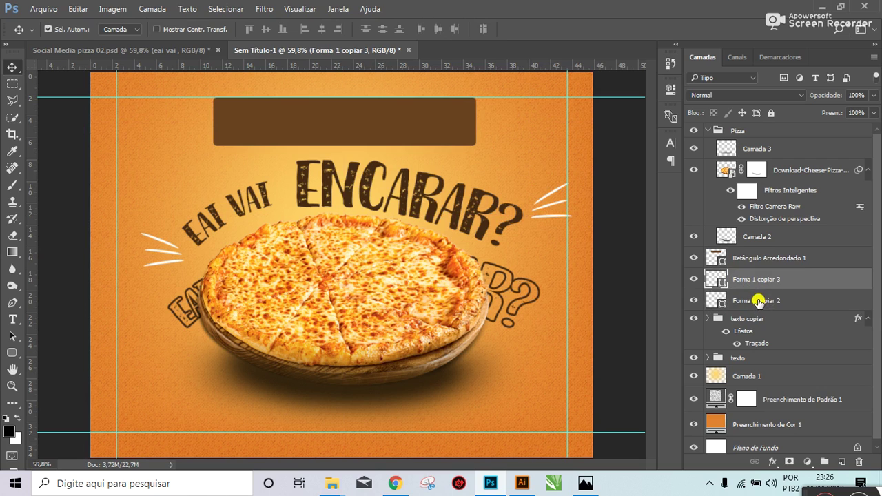
pyautogui.keyDown('ctrl'); pyautogui.click(757, 301); pyautogui.keyUp('ctrl')
pyautogui.hotkey('ctrl', 'g')
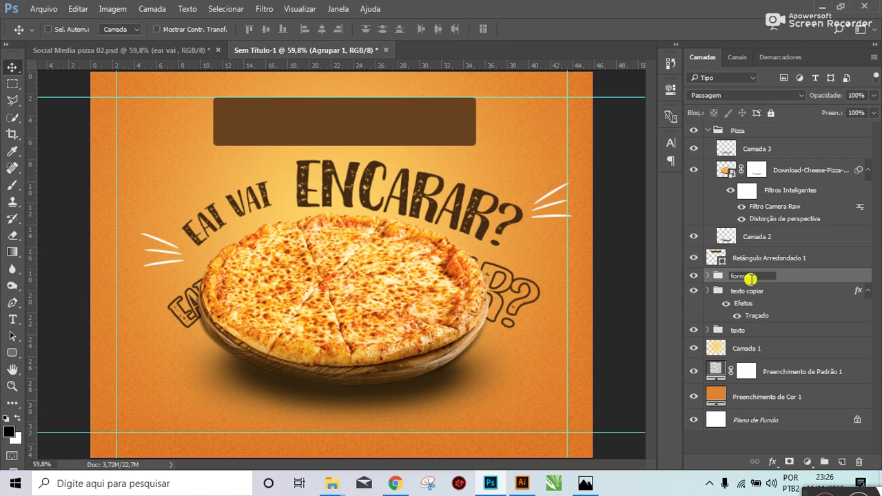
pyautogui.press('Return')
pyautogui.click(694, 276)
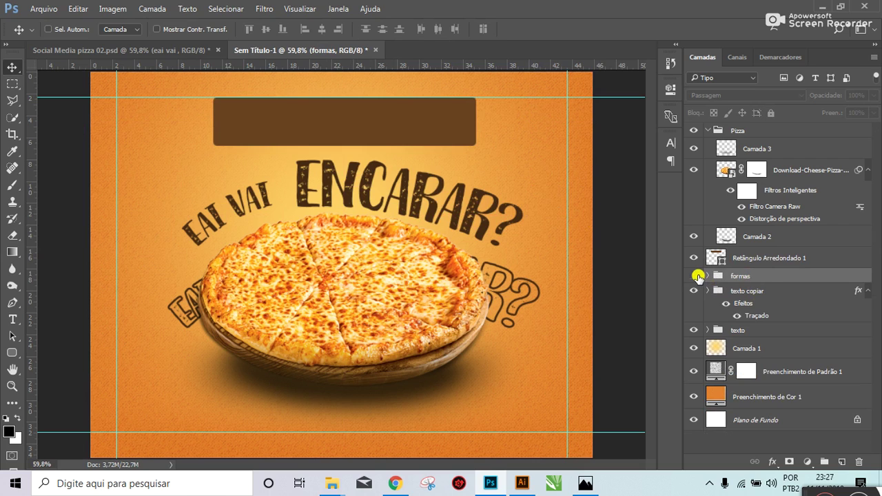
pyautogui.click(694, 275)
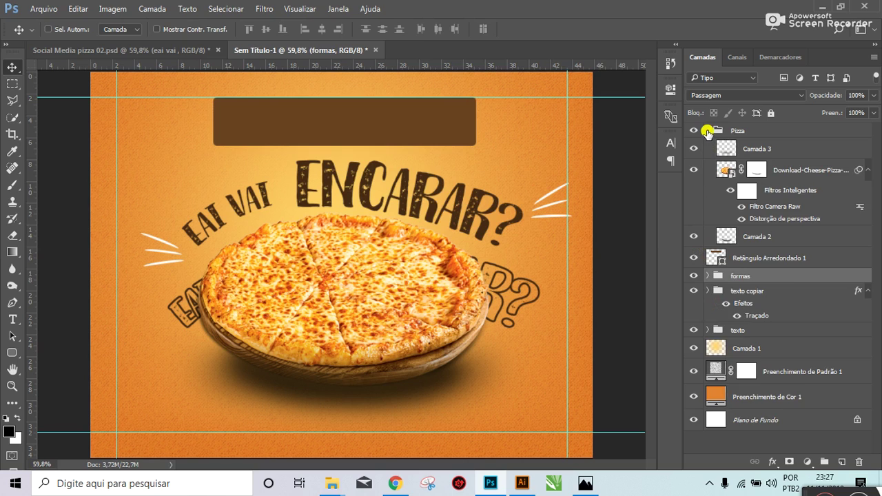
# Step: Move the Retângulo Arredondado 1 layer to the top of the layer stack
pyautogui.click(707, 132)
pyautogui.moveTo(752, 158); pyautogui.dragTo(751, 128)
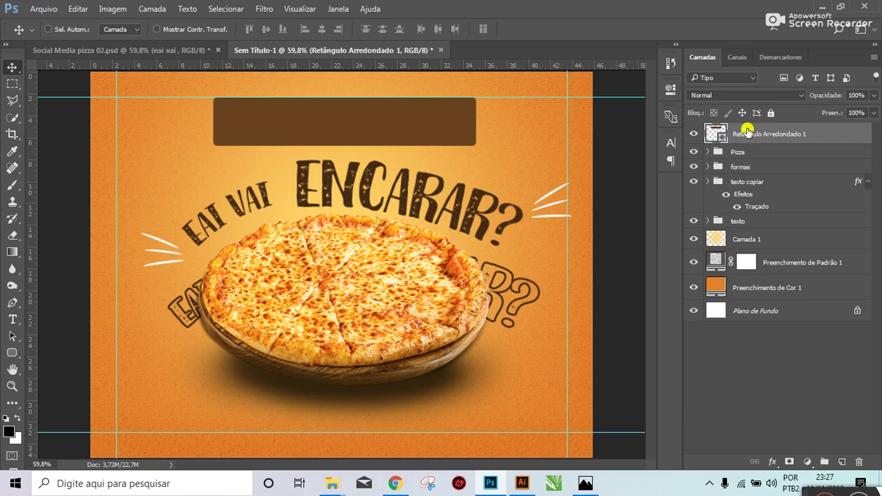
pyautogui.click(741, 151)
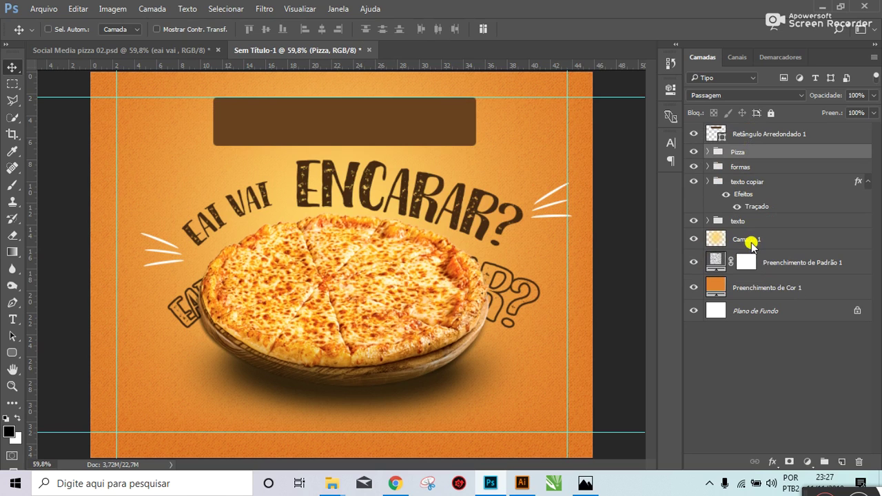
pyautogui.hotkey('ctrl', 'z')
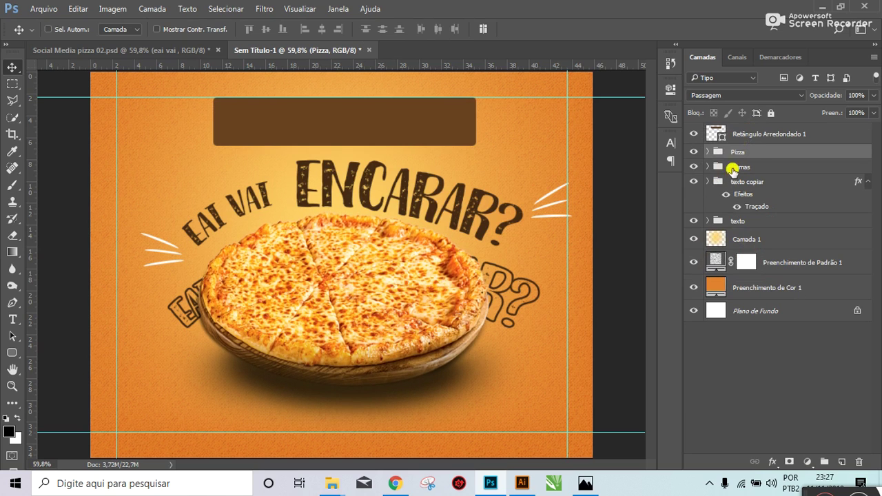
# Step: Select the texto copiar, Pizza, texto and formas groups and drag them lower
pyautogui.click(747, 182)
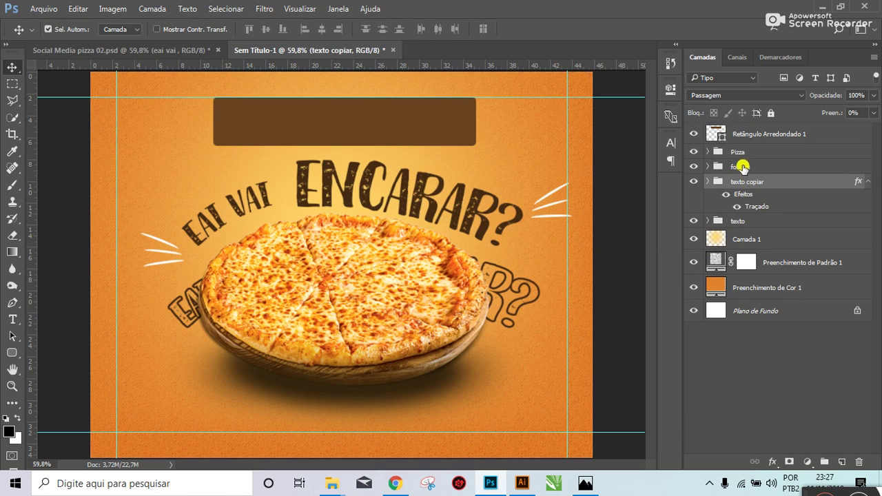
pyautogui.keyDown('ctrl'); pyautogui.click(742, 153); pyautogui.keyUp('ctrl')
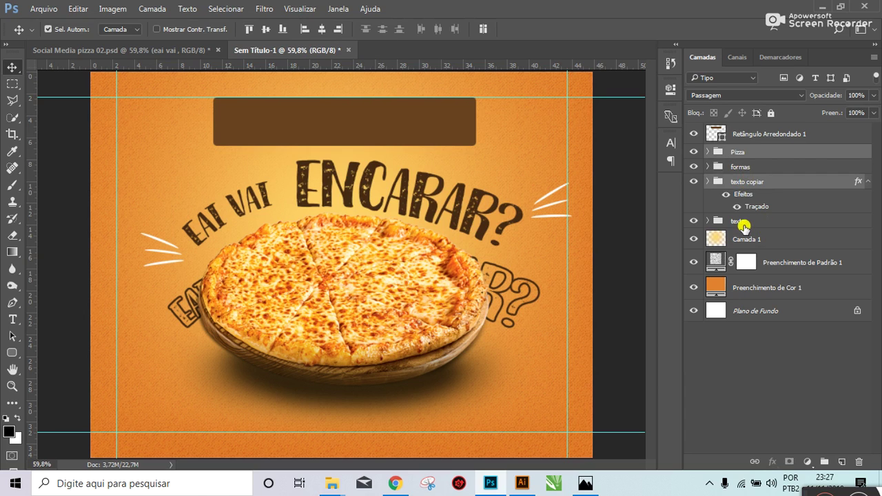
pyautogui.keyDown('ctrl'); pyautogui.click(742, 222); pyautogui.keyUp('ctrl')
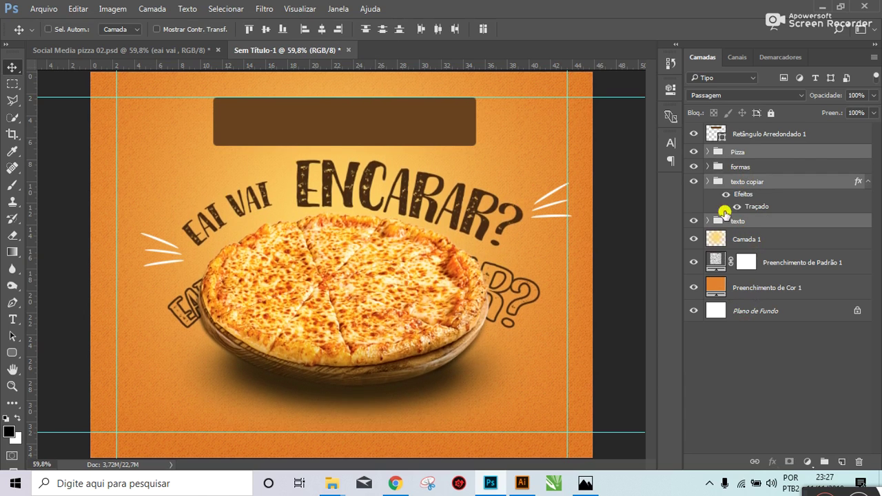
pyautogui.keyDown('ctrl'); pyautogui.click(758, 166); pyautogui.keyUp('ctrl')
pyautogui.moveTo(425, 250); pyautogui.dragTo(422, 284)
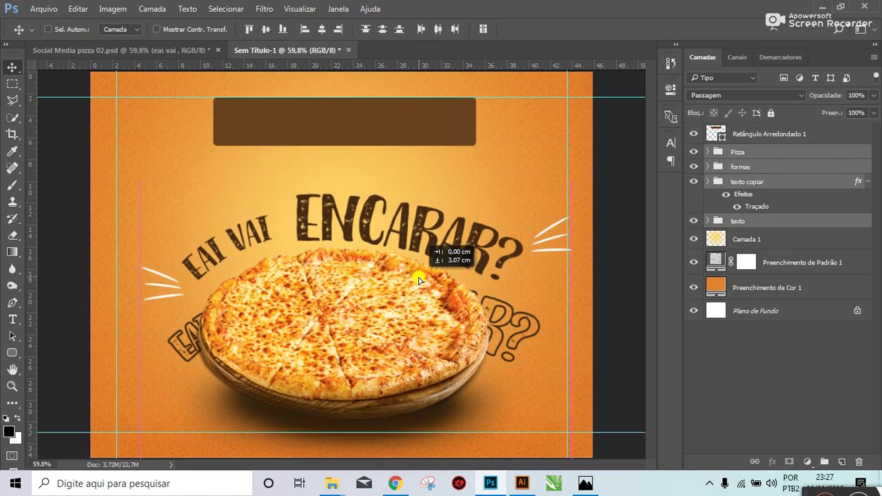
# Step: Move the brown banner about 2.2 cm lower, discarding a trial skew to keep it flat
pyautogui.click(343, 135)
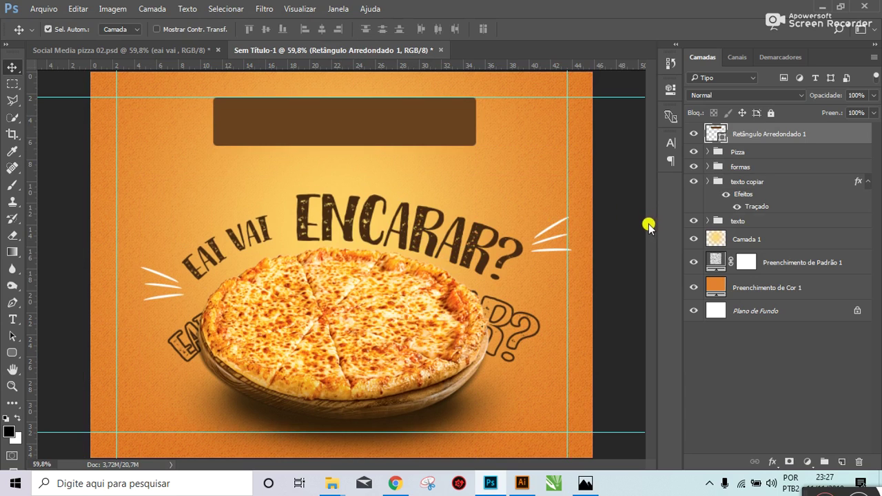
pyautogui.hotkey('ctrl', 't')
pyautogui.moveTo(471, 126); pyautogui.dragTo(467, 85)
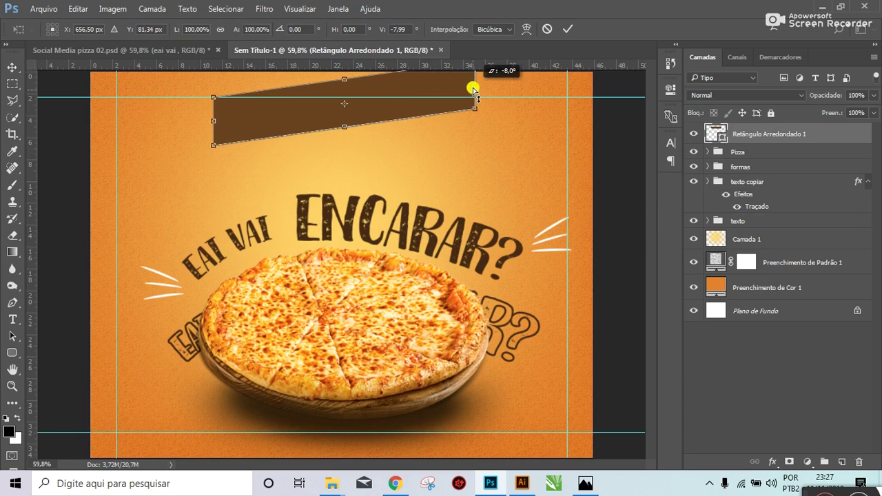
pyautogui.press('Escape')
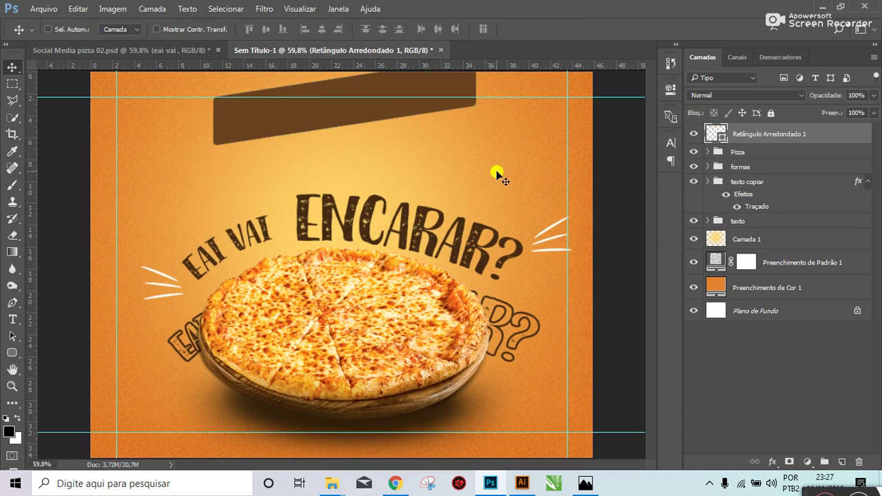
pyautogui.moveTo(333, 130); pyautogui.dragTo(337, 146)
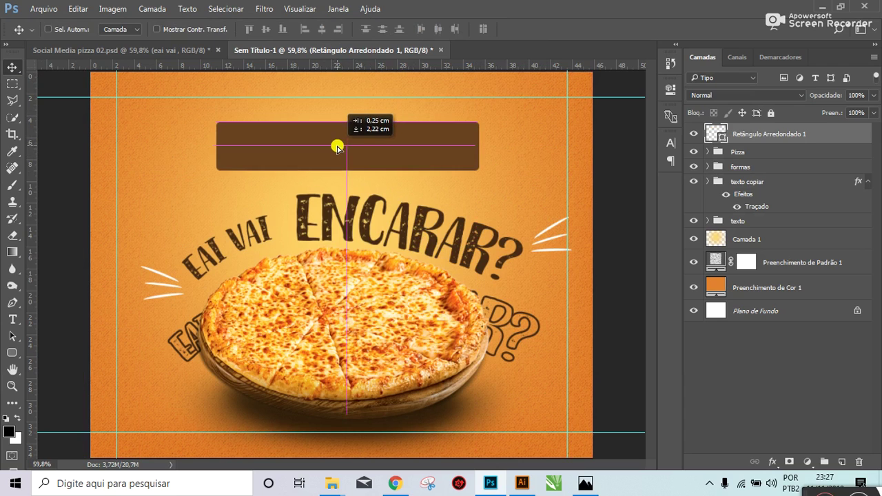
pyautogui.hotkey('ctrl', 't')
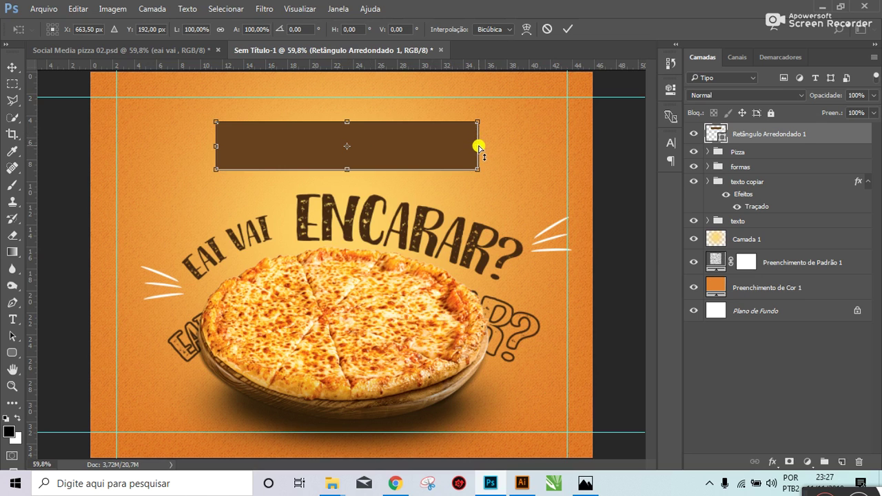
# Step: Skew the dark brown rectangle so its right edge slants, and move it down and left
pyautogui.moveTo(479, 147)
pyautogui.mouseDown()
pyautogui.moveTo(471, 167)
pyautogui.moveTo(467, 114)
pyautogui.moveTo(458, 157)
pyautogui.moveTo(461, 104)
pyautogui.mouseUp()
pyautogui.press('Return')
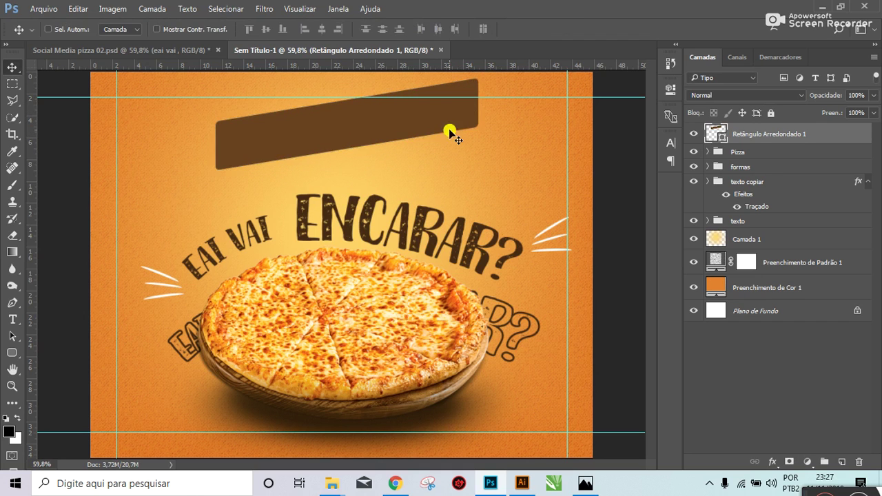
pyautogui.moveTo(448, 134); pyautogui.dragTo(412, 138)
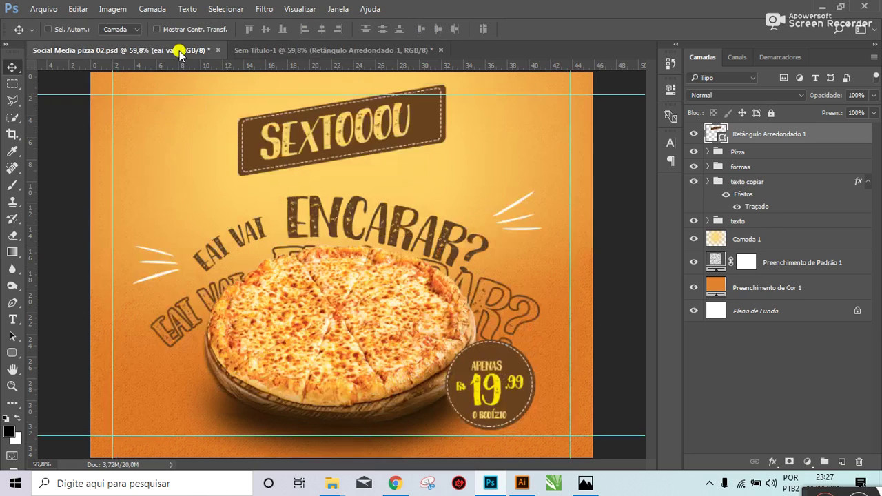
pyautogui.click(180, 50)
pyautogui.click(303, 52)
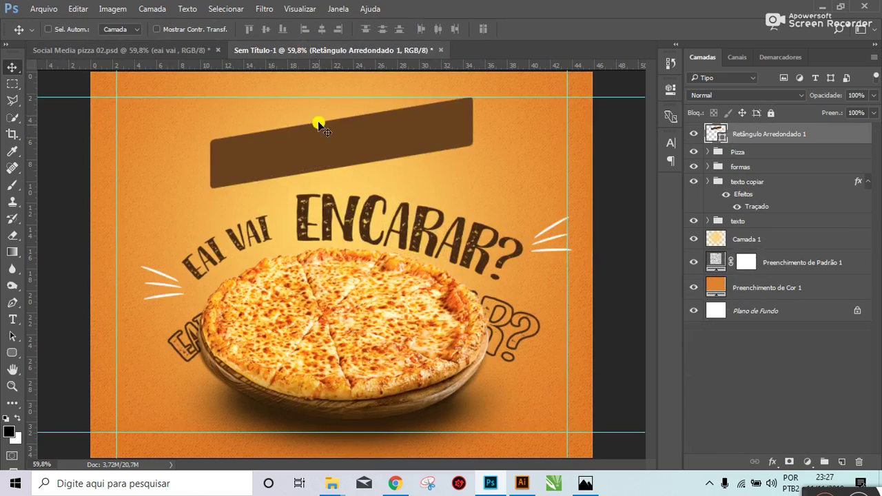
# Step: Reshape the banner taller and narrower with an inset bottom-left corner, then nudge it left
pyautogui.hotkey('ctrl', 't')
pyautogui.moveTo(341, 104); pyautogui.dragTo(342, 78)
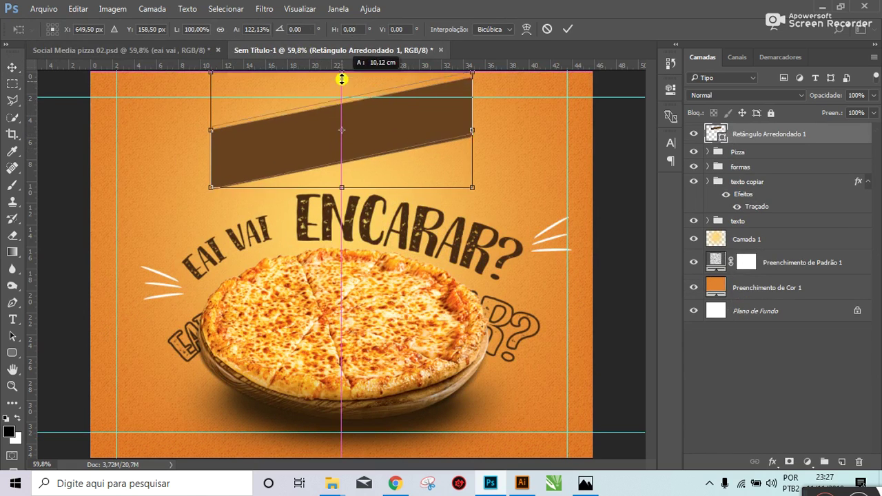
pyautogui.moveTo(471, 134); pyautogui.dragTo(419, 144)
pyautogui.moveTo(223, 195); pyautogui.dragTo(238, 191)
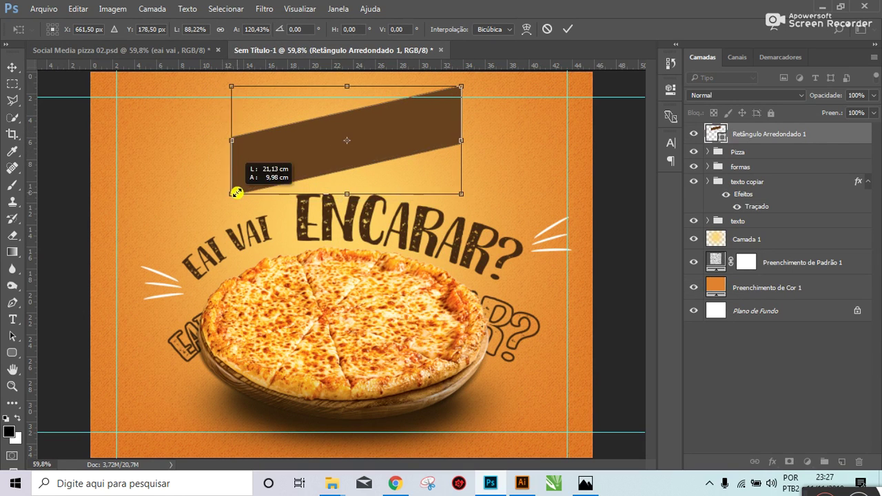
pyautogui.press('Return')
pyautogui.moveTo(295, 166); pyautogui.dragTo(285, 158)
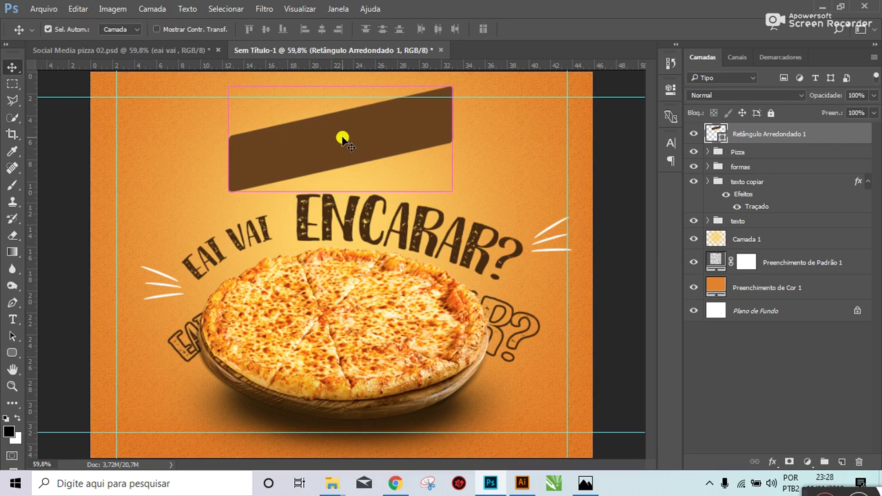
# Step: Adjust the banner's slant by about 2 degrees and set it above the ENCARAR headline
pyautogui.hotkey('ctrl', 't')
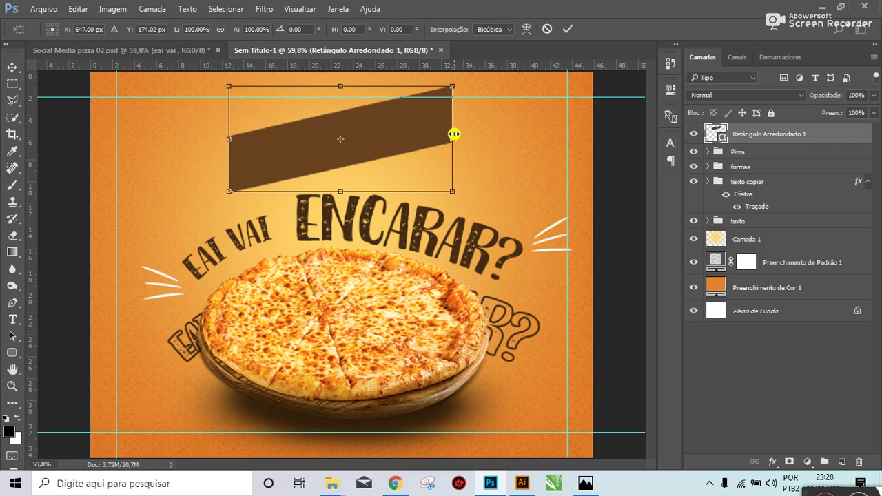
pyautogui.moveTo(453, 138); pyautogui.dragTo(450, 143)
pyautogui.press('Return')
pyautogui.moveTo(373, 139); pyautogui.dragTo(377, 140)
# Step: Type SEXTOOOU in dark brown and drag it onto the slanted brown banner
pyautogui.click(12, 319)
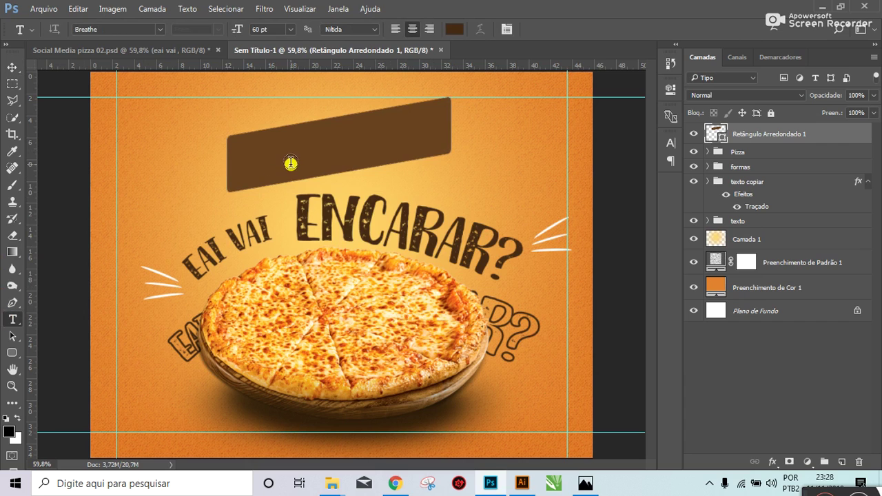
pyautogui.click(149, 206)
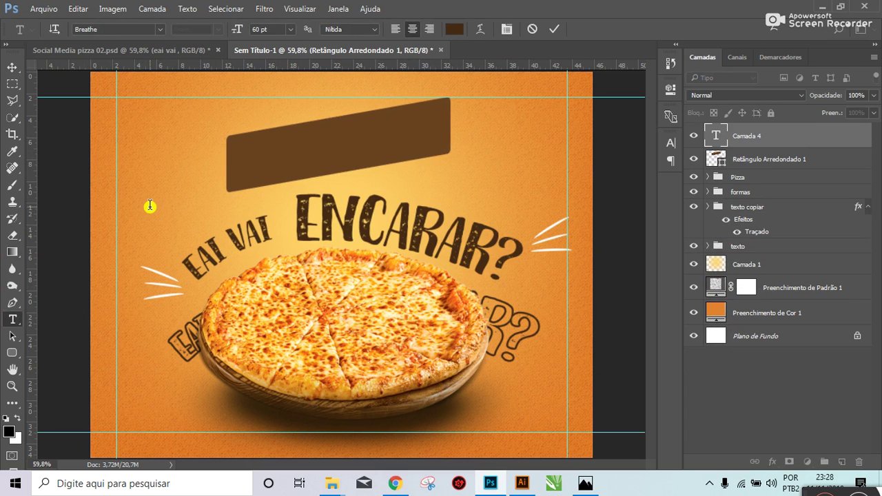
pyautogui.write('SEXTOOU')
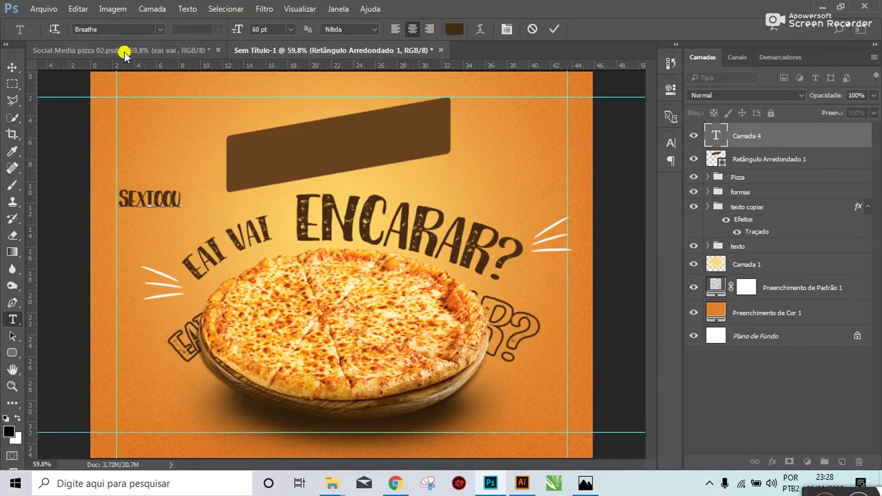
pyautogui.click(122, 51)
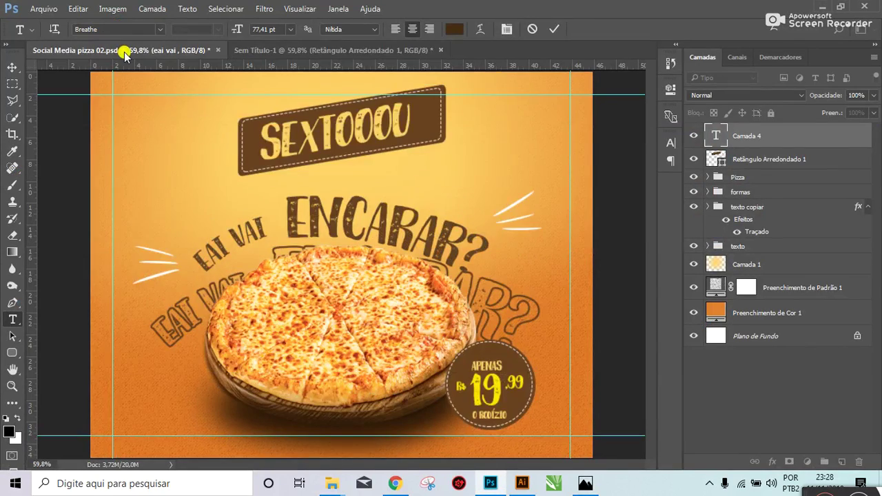
pyautogui.click(253, 50)
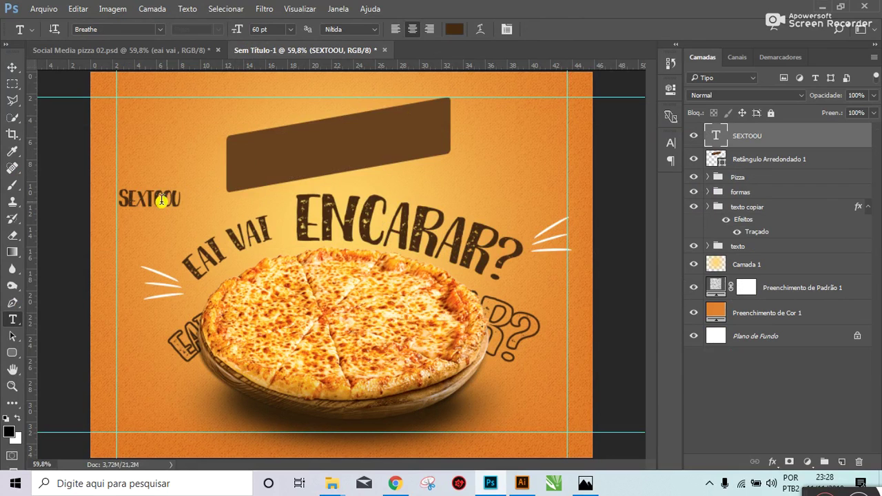
pyautogui.write('OO')
pyautogui.click(13, 63)
pyautogui.moveTo(148, 198); pyautogui.dragTo(377, 144)
# Step: Tilt the SEXTOOOU text to match the banner's slant
pyautogui.hotkey('ctrl', 't')
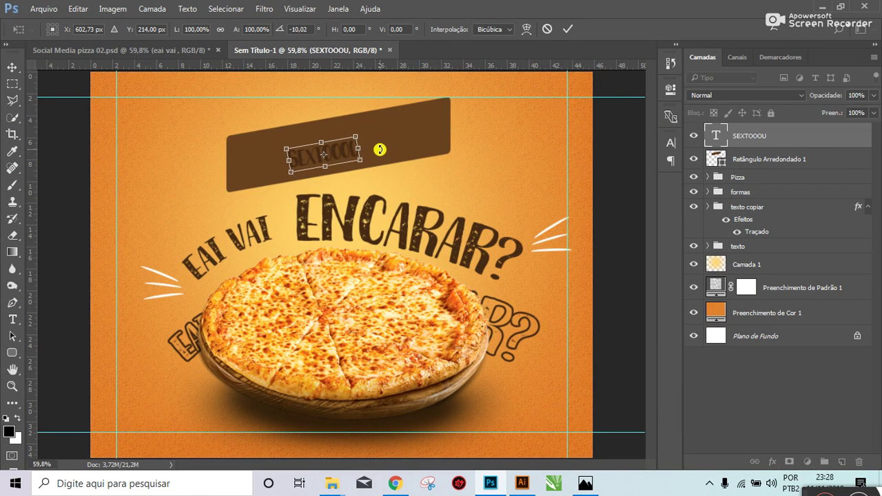
pyautogui.press('Escape')
pyautogui.hotkey('ctrl', 't')
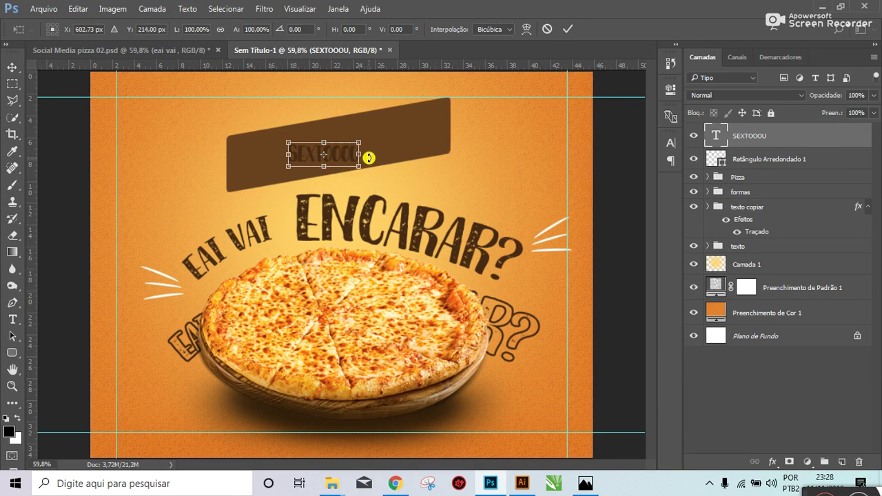
pyautogui.moveTo(359, 154); pyautogui.dragTo(356, 143)
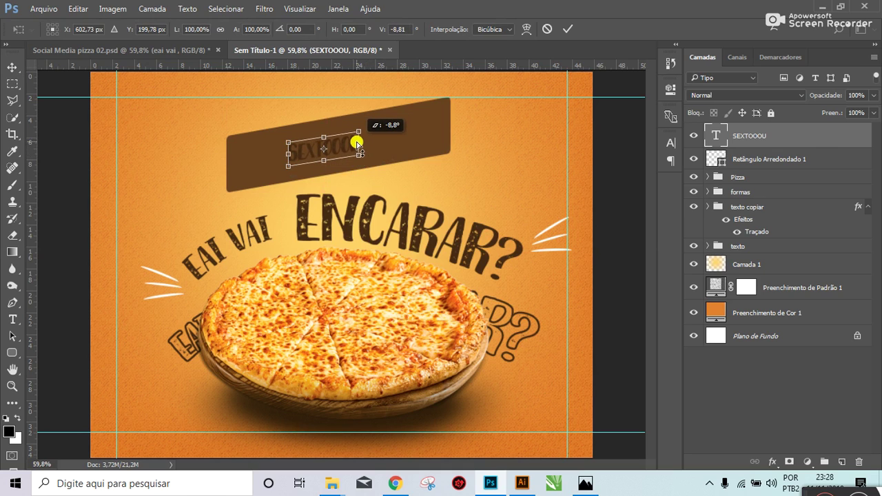
pyautogui.moveTo(356, 143); pyautogui.dragTo(355, 142)
pyautogui.press('Return')
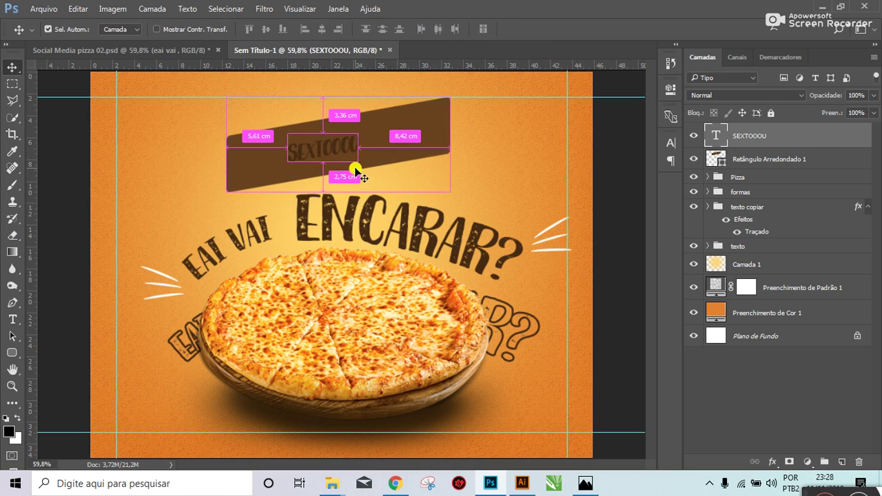
pyautogui.hotkey('ctrl', 'shift')
pyautogui.hotkey('ctrl', 't')
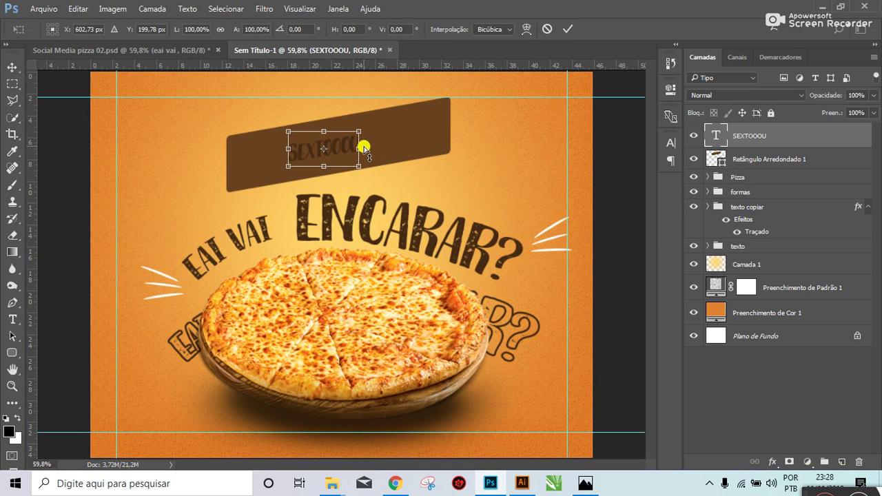
pyautogui.moveTo(363, 148); pyautogui.dragTo(365, 143)
pyautogui.press('Return')
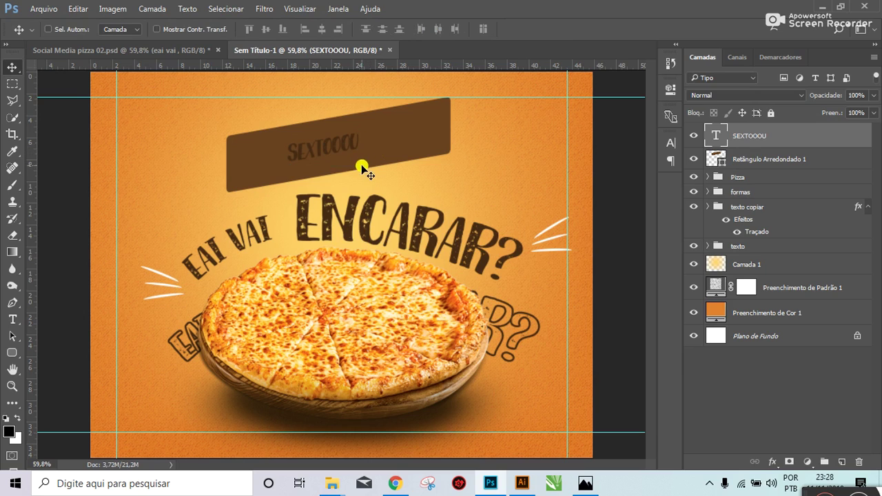
# Step: Enlarge SEXTOOOU to fill the banner and centre it on the brown shape
pyautogui.hotkey('ctrl', 't')
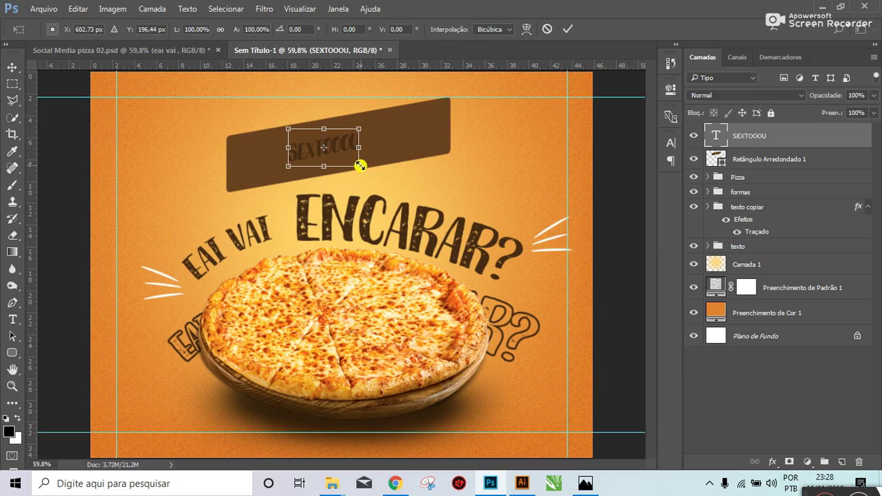
pyautogui.moveTo(359, 165); pyautogui.dragTo(417, 197)
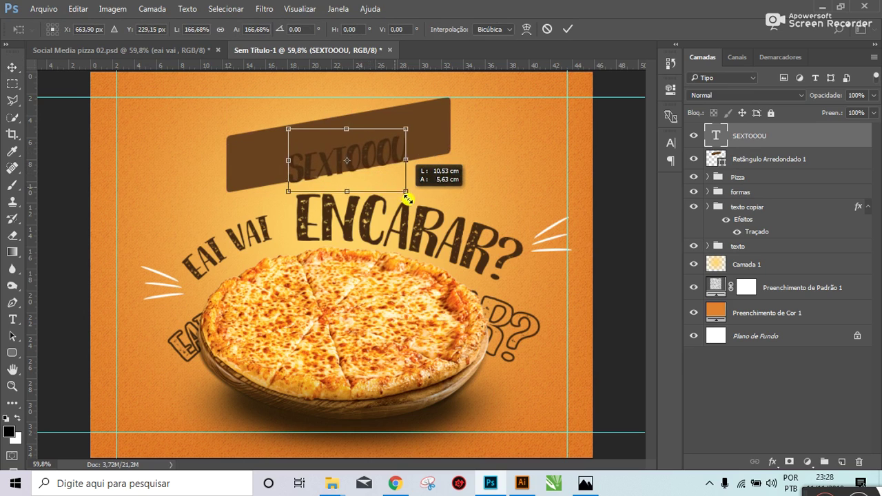
pyautogui.moveTo(288, 129); pyautogui.dragTo(246, 106)
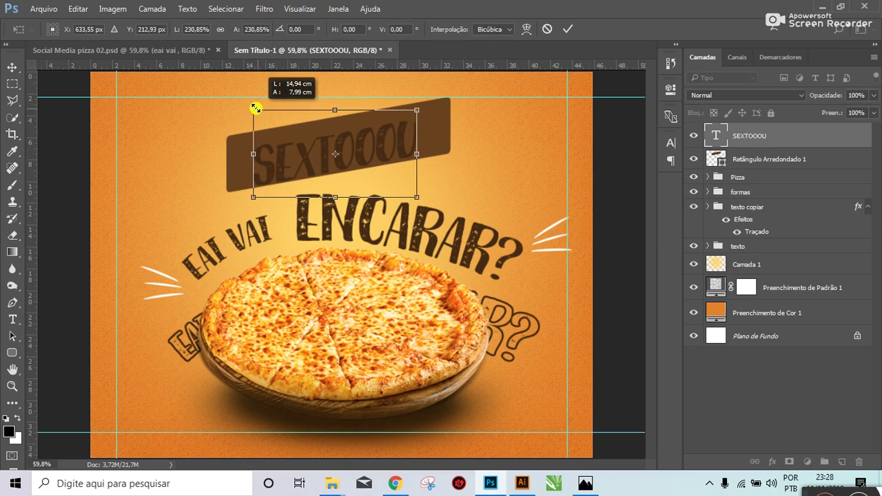
pyautogui.moveTo(374, 151); pyautogui.dragTo(381, 145)
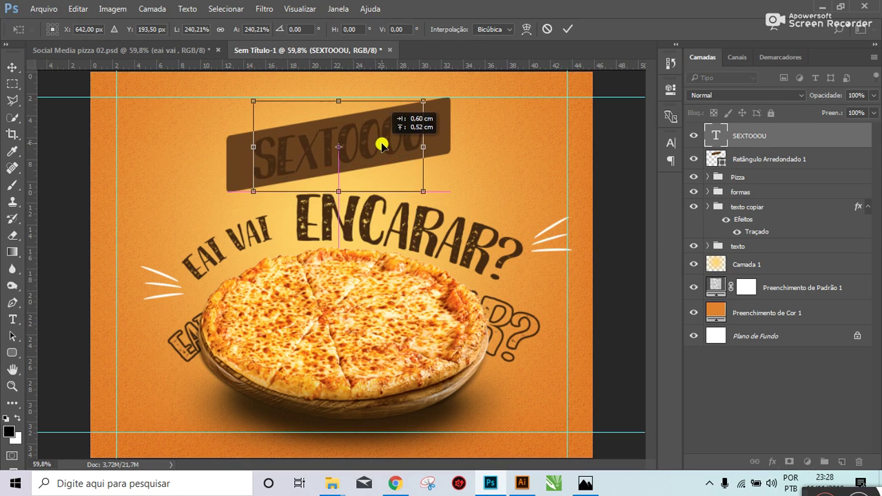
pyautogui.press('Return')
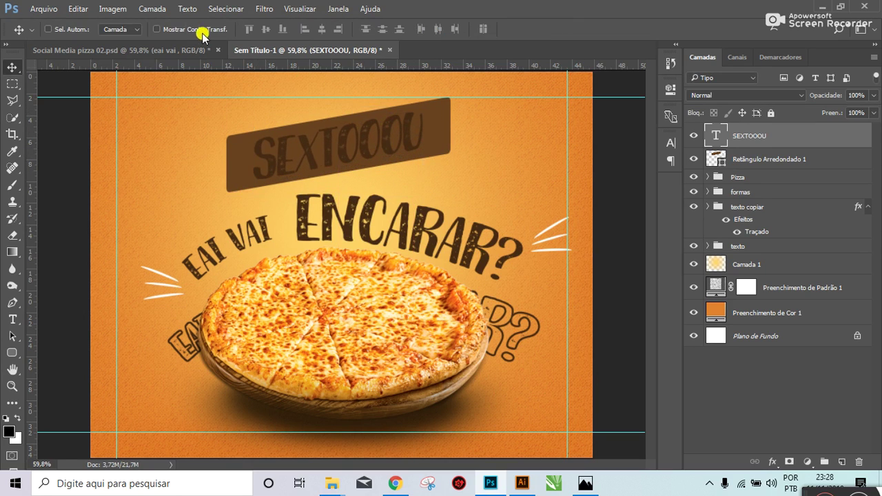
pyautogui.click(183, 50)
pyautogui.click(317, 50)
# Step: Recolour the SEXTOOOU text light yellow-orange sampled from the canvas
pyautogui.click(672, 146)
pyautogui.click(622, 223)
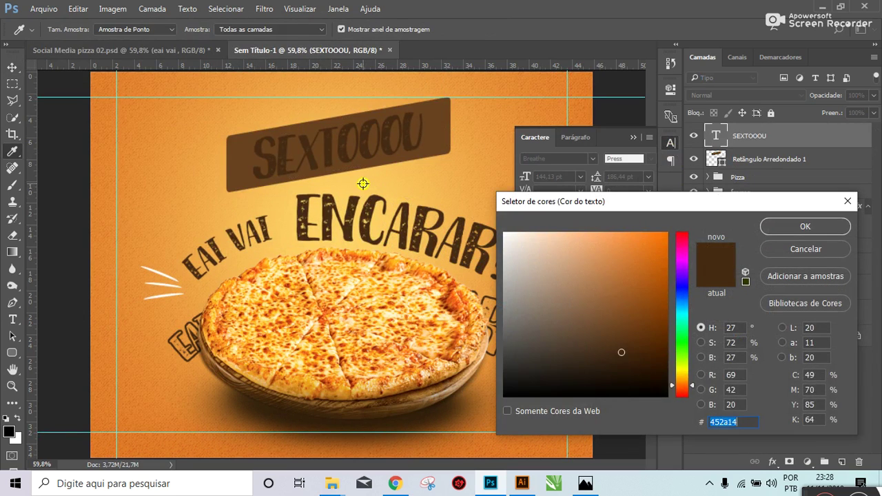
pyautogui.click(362, 183)
pyautogui.click(797, 227)
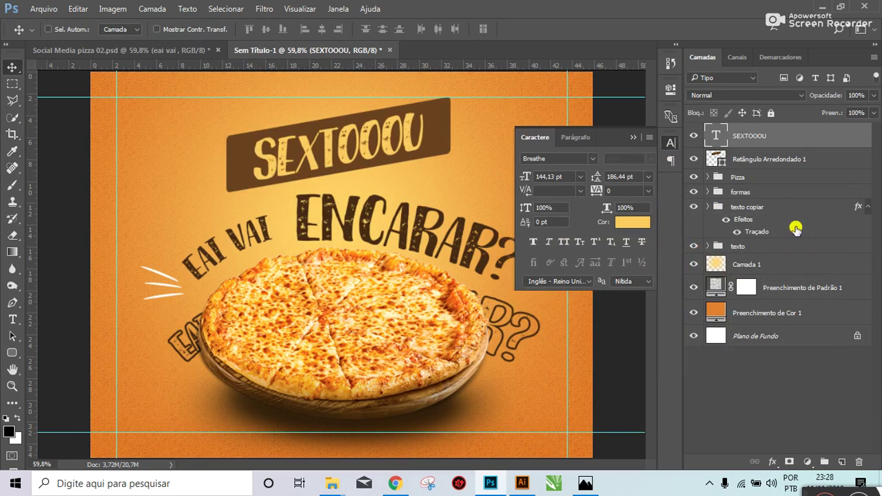
pyautogui.click(632, 137)
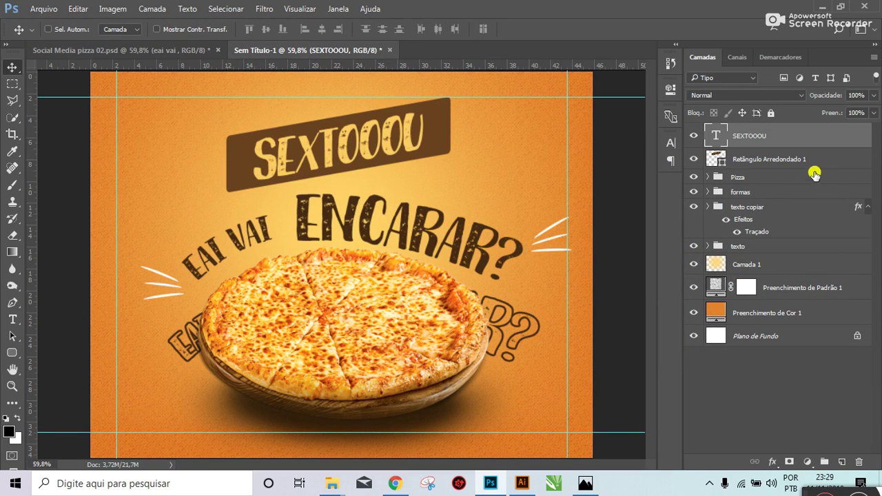
pyautogui.keyDown('ctrl'); pyautogui.click(448, 138); pyautogui.keyUp('ctrl')
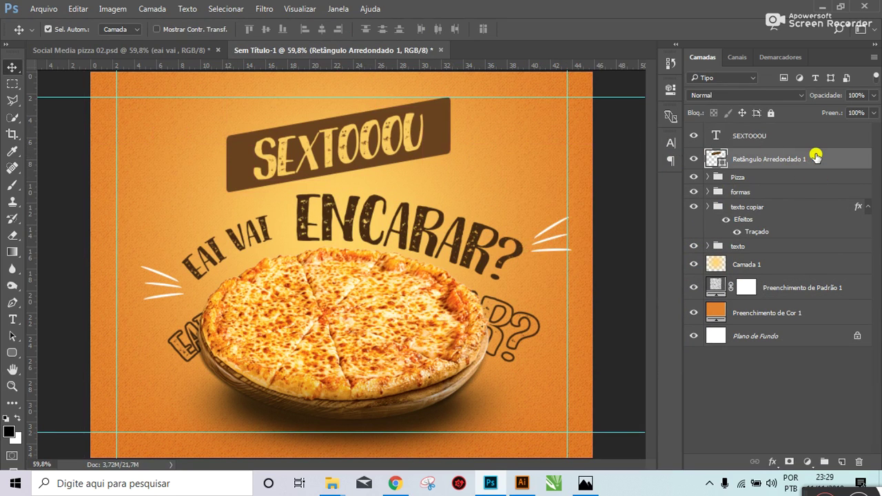
# Step: Duplicate the banner rectangle and give the copy no fill and a white stroke
pyautogui.hotkey('ctrl', 'j')
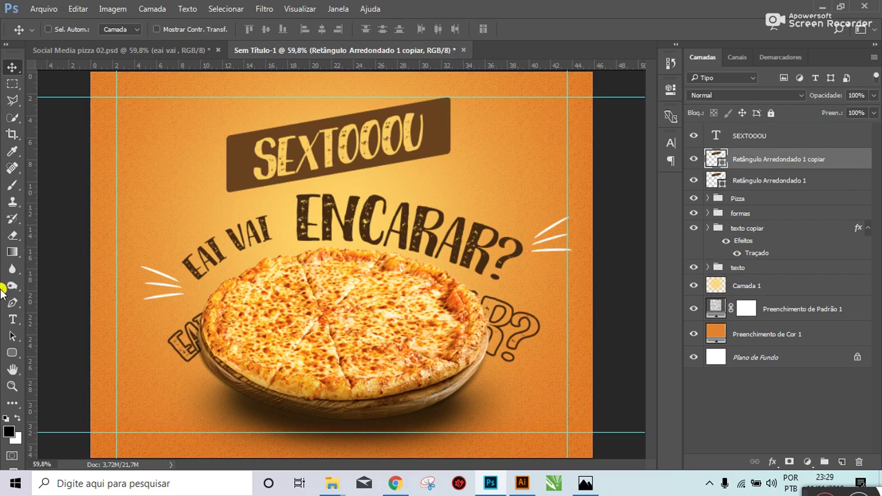
pyautogui.click(11, 351)
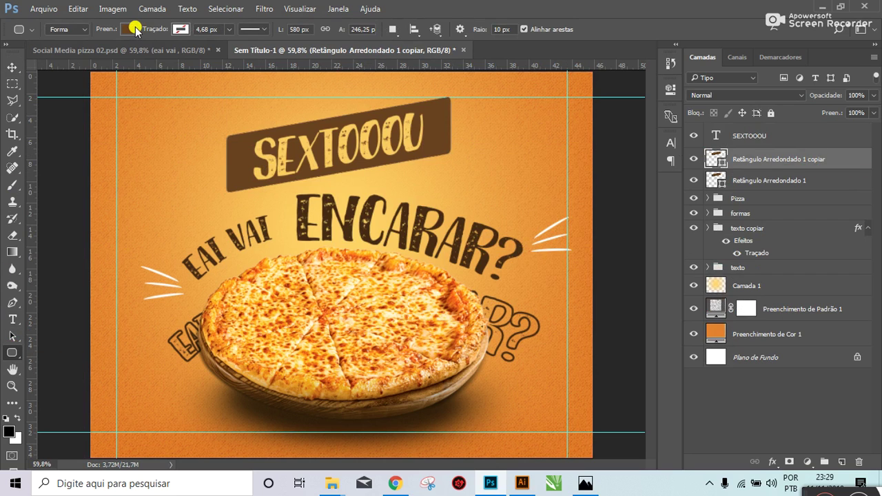
pyautogui.click(127, 29)
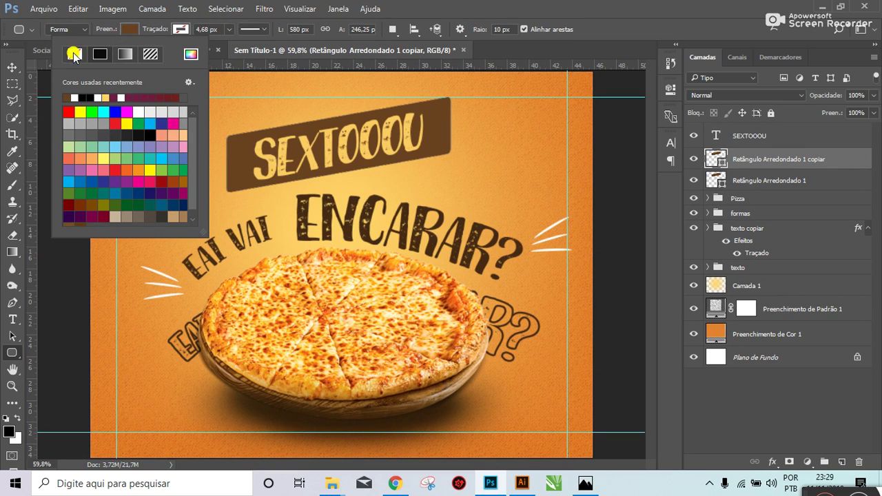
pyautogui.click(181, 29)
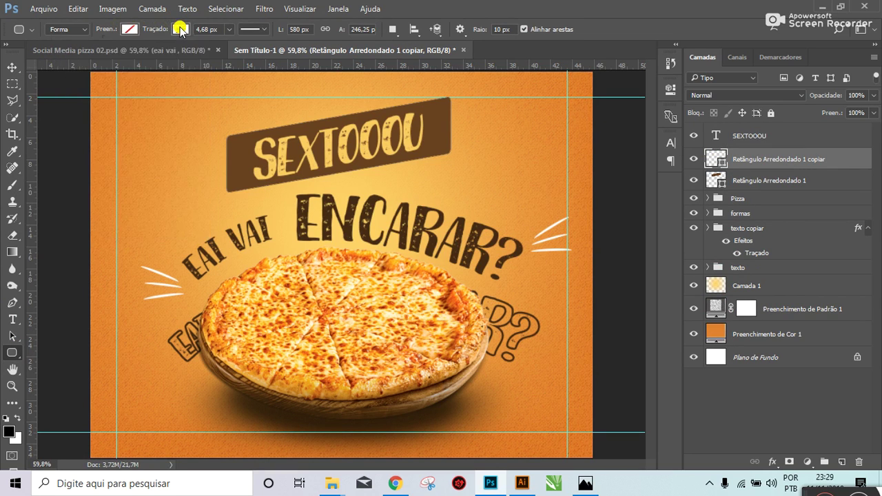
pyautogui.click(127, 96)
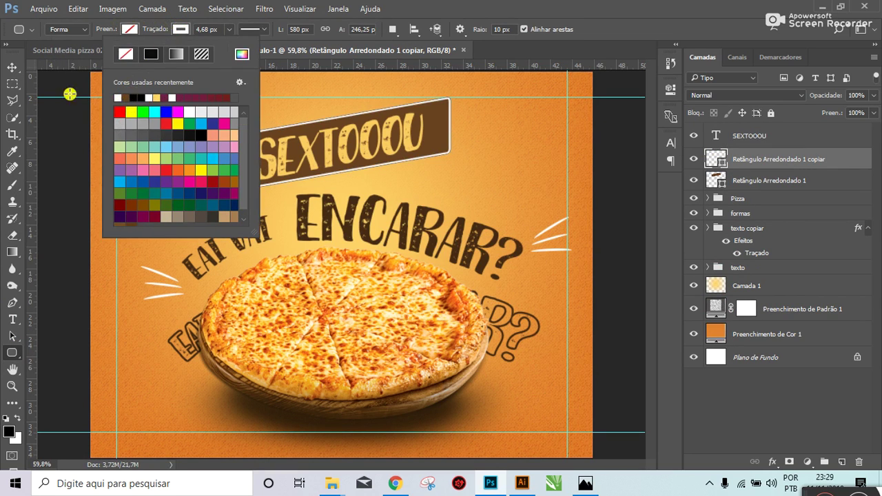
pyautogui.click(9, 69)
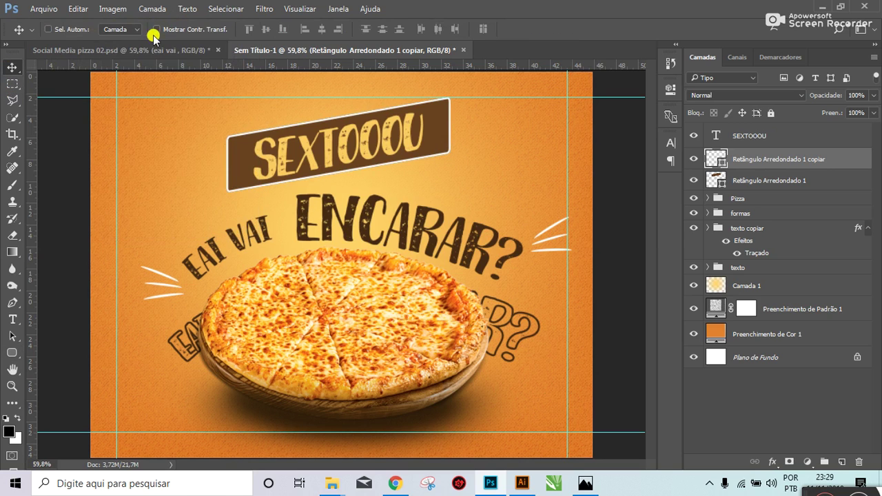
pyautogui.click(12, 352)
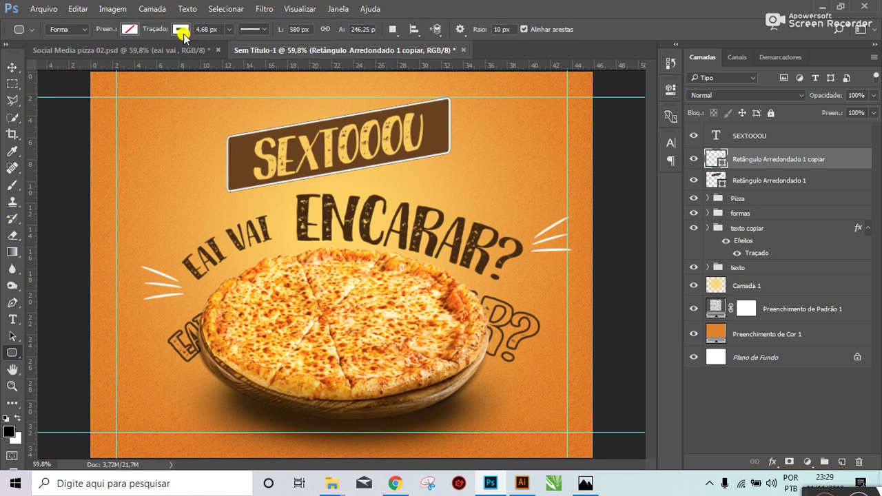
# Step: Make the copy's stroke a 2,51 px dashed line and start shrinking it from a corner
pyautogui.click(259, 29)
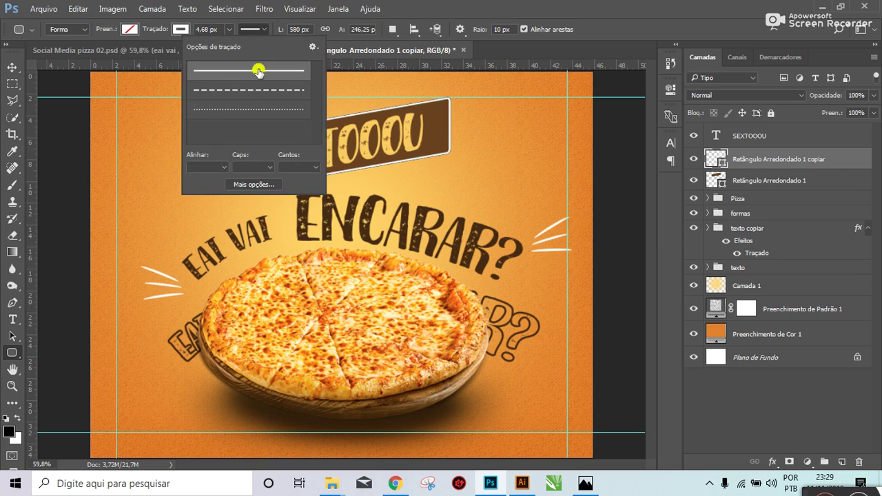
pyautogui.click(251, 90)
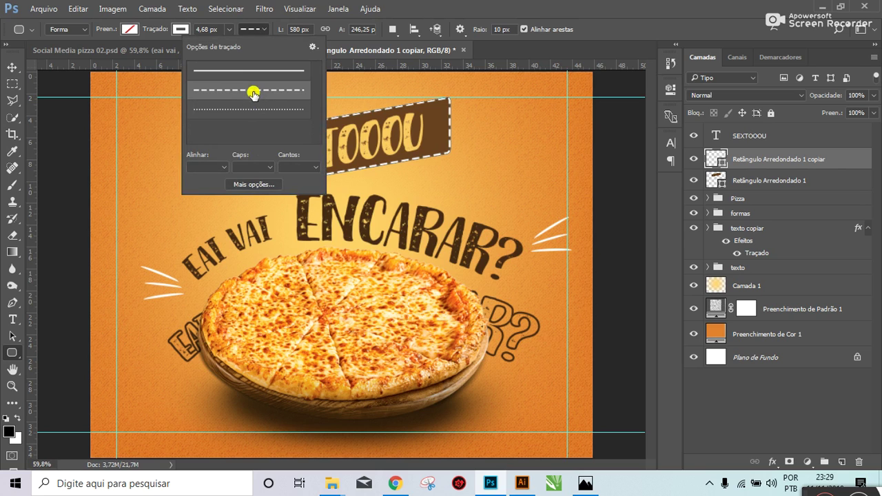
pyautogui.click(233, 33)
pyautogui.moveTo(227, 51); pyautogui.dragTo(226, 51)
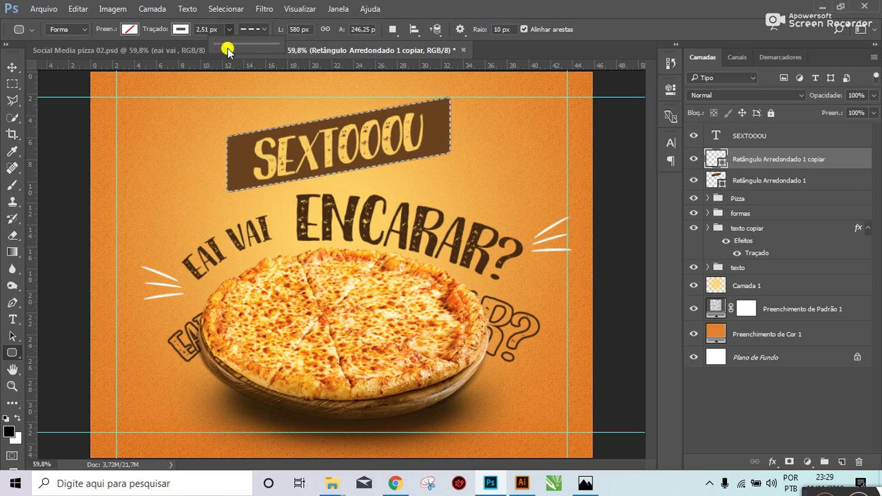
pyautogui.click(12, 67)
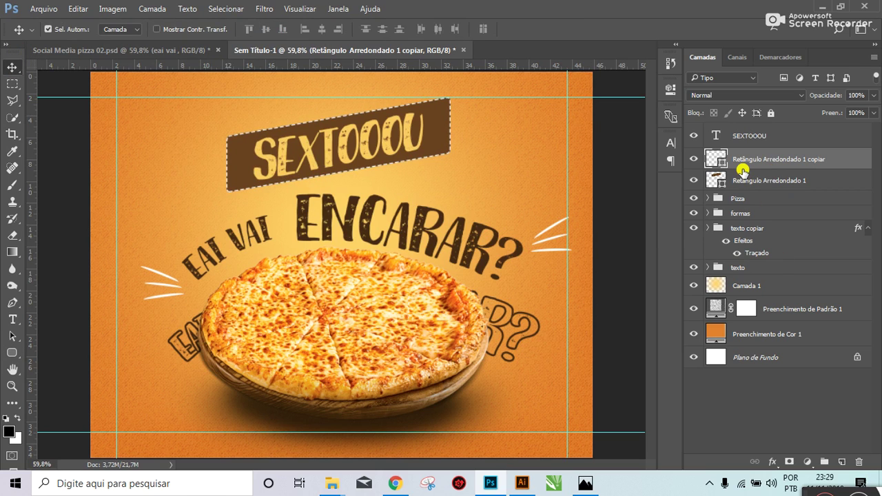
pyautogui.hotkey('ctrl', 't')
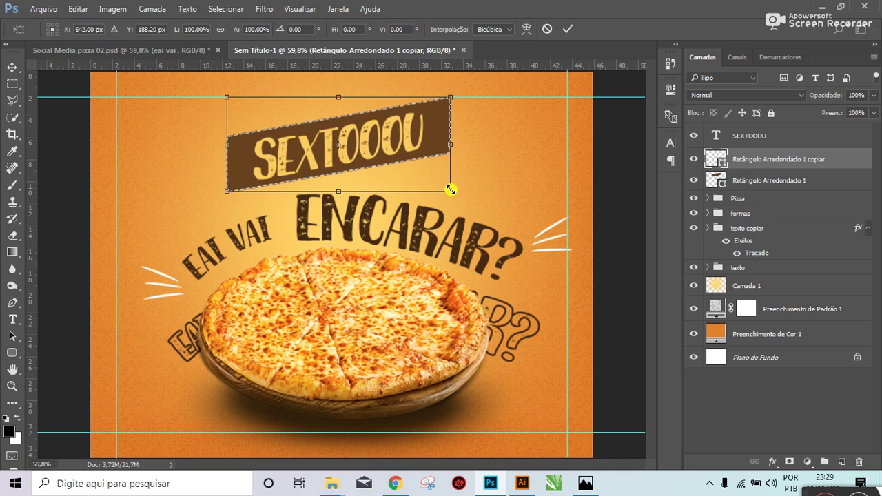
pyautogui.moveTo(450, 189); pyautogui.dragTo(443, 188)
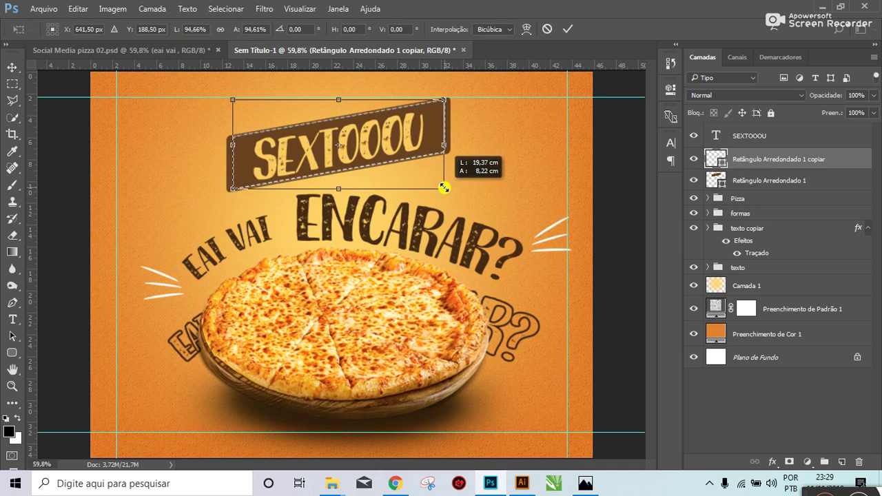
# Step: Scale the dashed outline down to about 96% so it sits inside the banner
pyautogui.hotkey('ctrl', 'z')
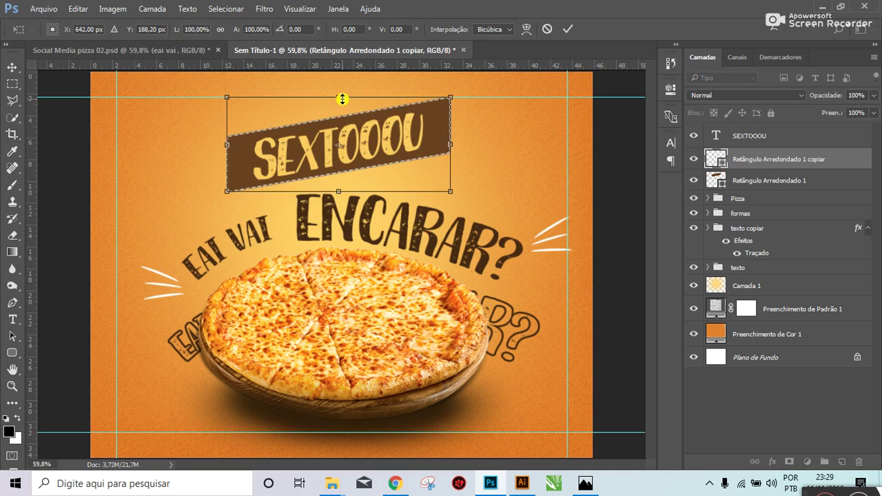
pyautogui.moveTo(342, 100); pyautogui.dragTo(341, 104)
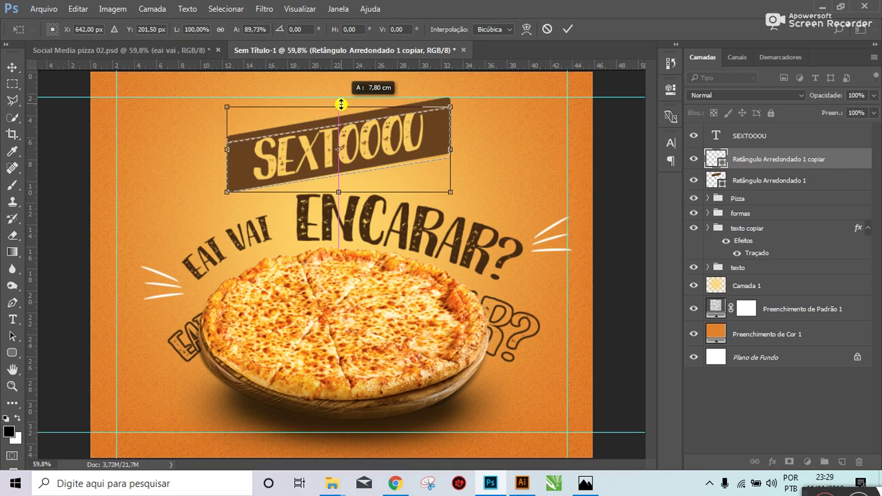
pyautogui.moveTo(341, 104); pyautogui.dragTo(344, 102)
pyautogui.hotkey('ctrl', 'z')
pyautogui.scroll(2, 361, 113)
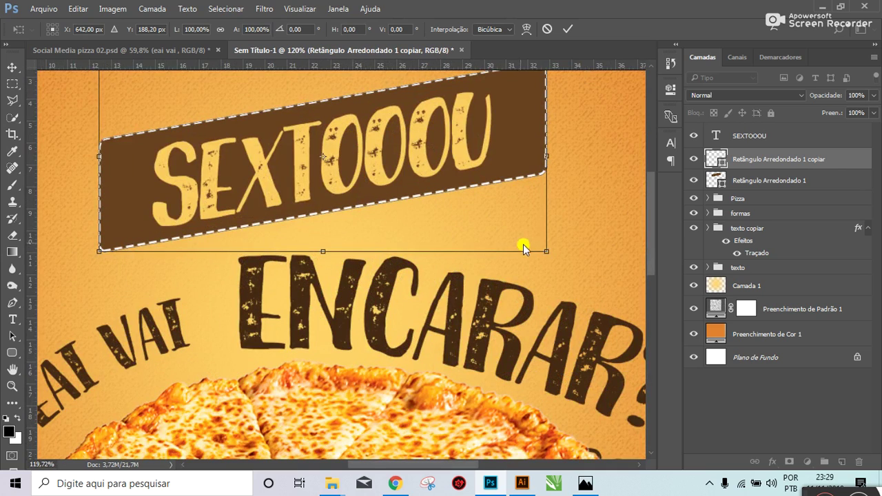
pyautogui.moveTo(545, 250); pyautogui.dragTo(534, 245)
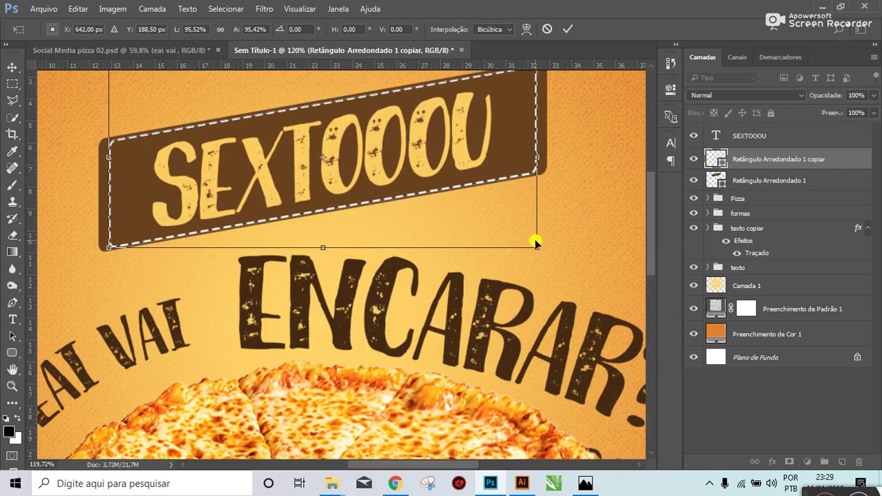
pyautogui.press('Return')
pyautogui.scroll(-2, 503, 186)
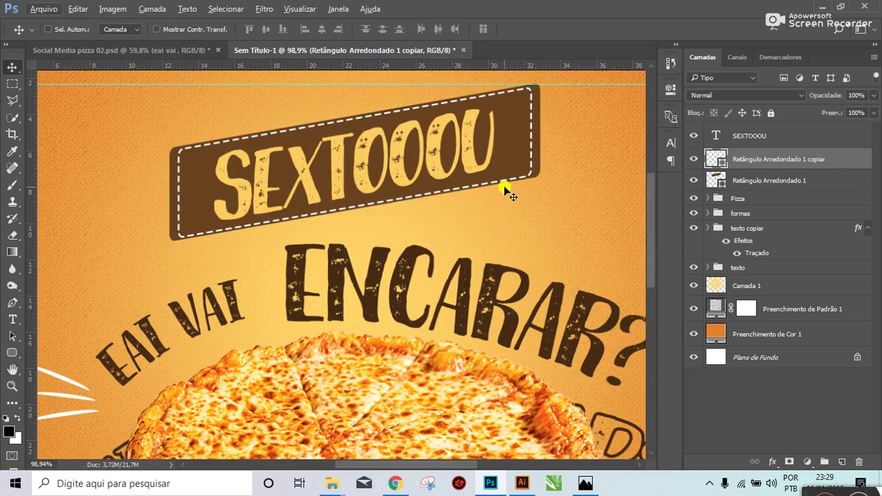
pyautogui.scroll(-1, 533, 186)
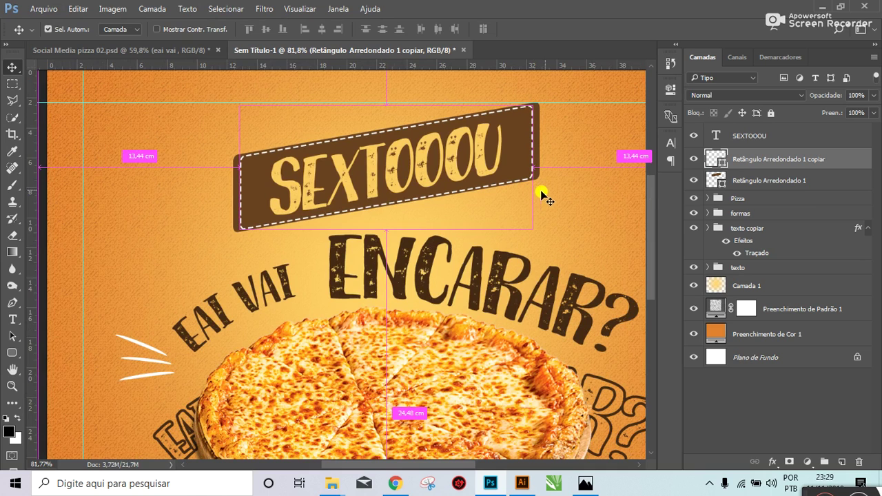
pyautogui.click(758, 180)
# Step: Stretch the brown banner taller at top and bottom and skew its right side slightly
pyautogui.hotkey('ctrl', 't')
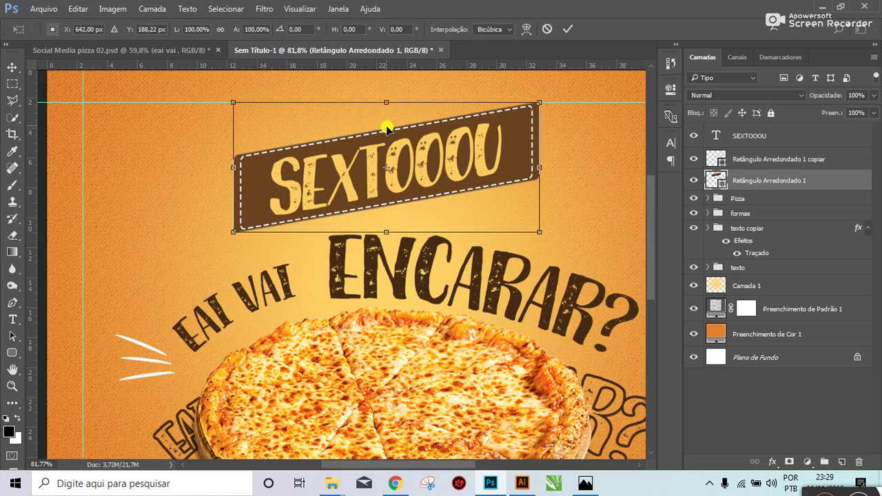
pyautogui.moveTo(381, 98); pyautogui.dragTo(381, 94)
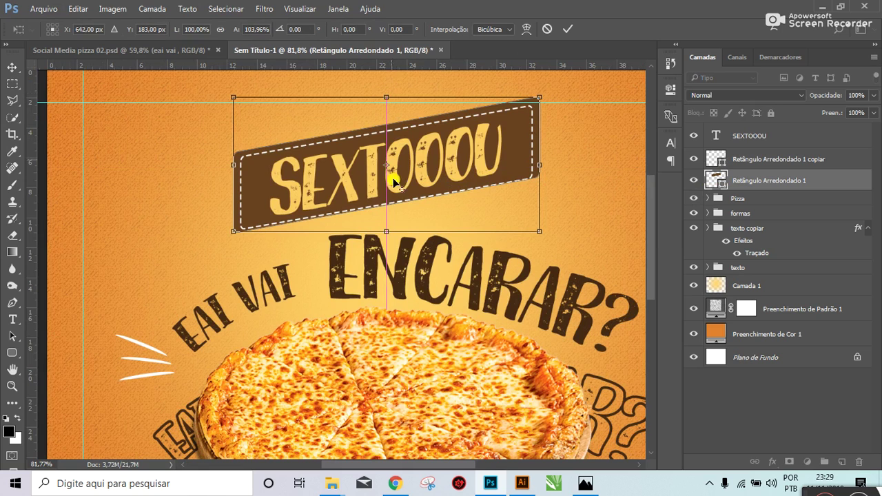
pyautogui.moveTo(387, 235); pyautogui.dragTo(385, 239)
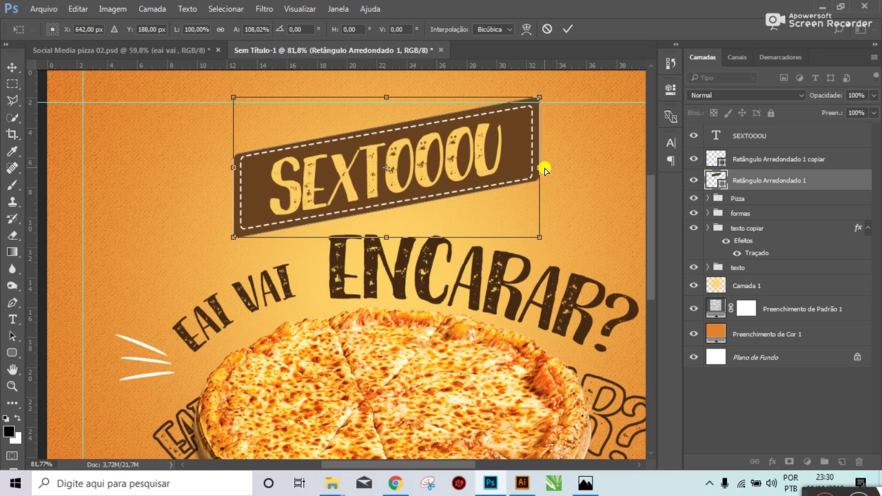
pyautogui.moveTo(542, 170); pyautogui.dragTo(542, 173)
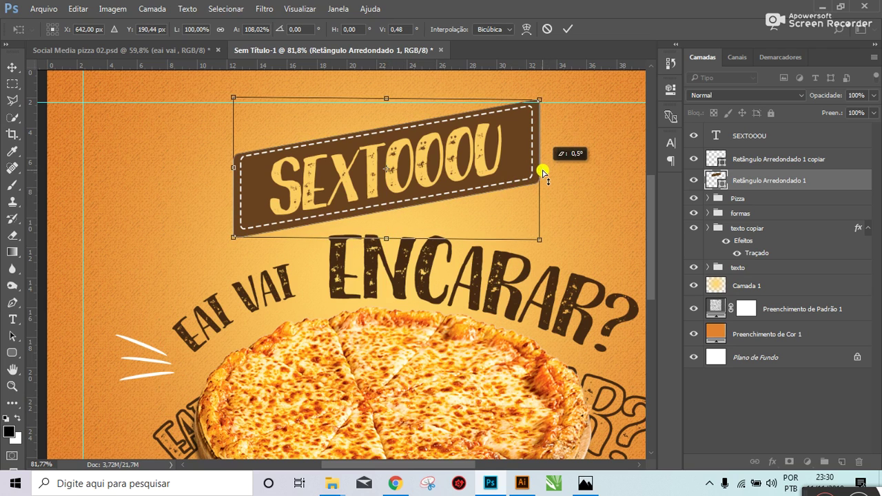
pyautogui.press('Return')
# Step: Align the brown banner and dashed outline on their vertical centres
pyautogui.keyDown('shift'); pyautogui.click(787, 159); pyautogui.keyUp('shift')
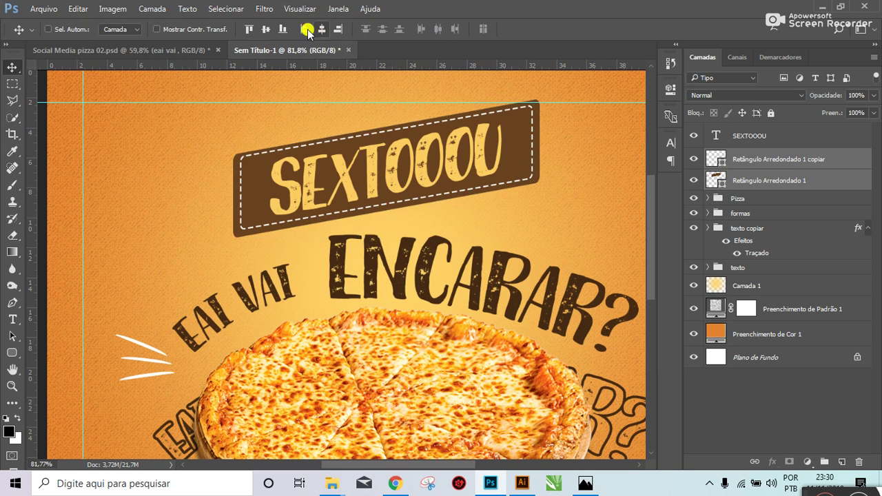
pyautogui.click(267, 29)
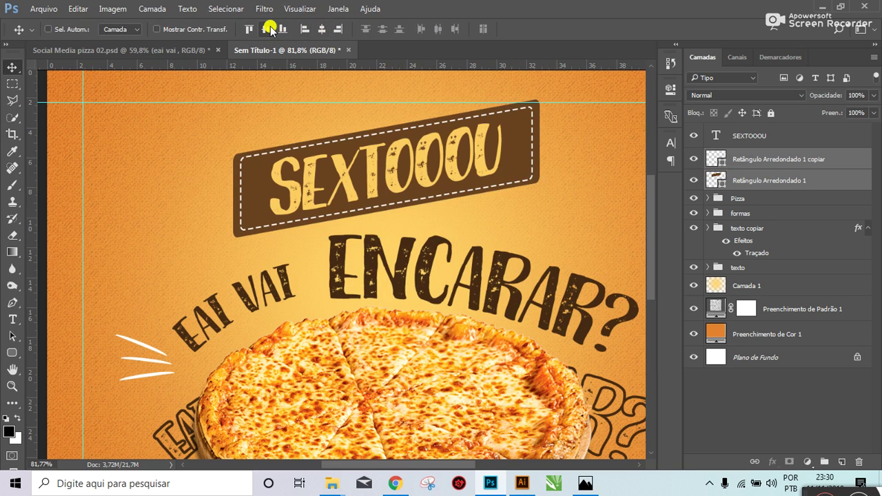
pyautogui.hotkey('ctrl', '0')
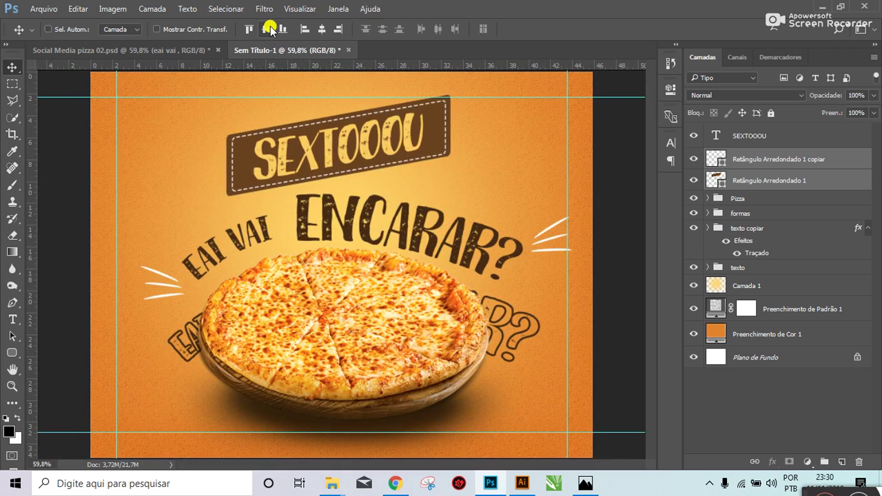
pyautogui.click(168, 52)
pyautogui.click(308, 51)
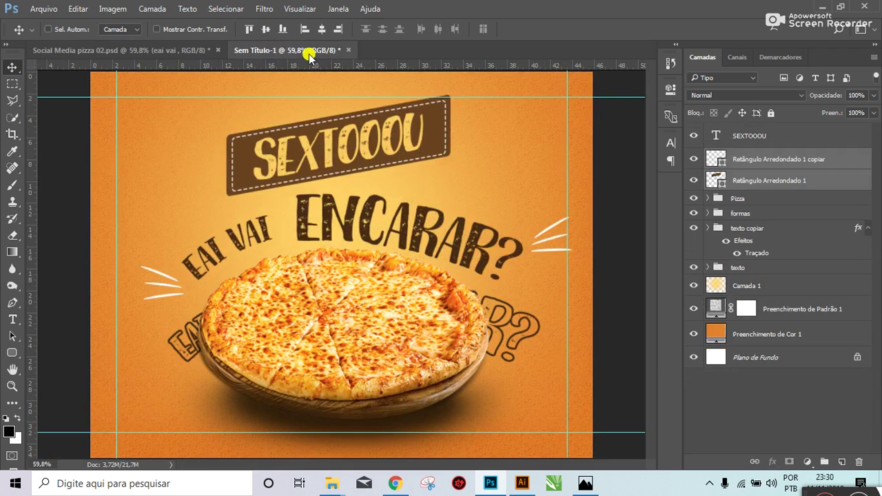
pyautogui.click(13, 353)
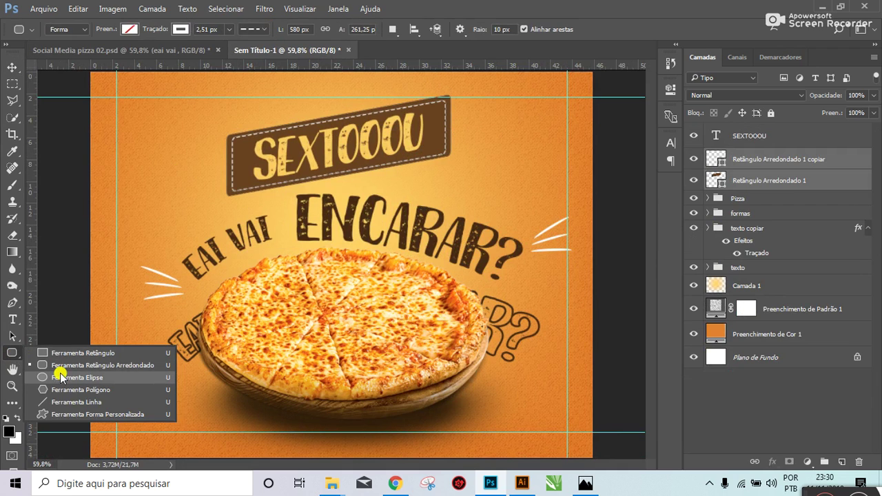
# Step: Draw a 254 px circle over the pizza's lower-right edge
pyautogui.click(60, 376)
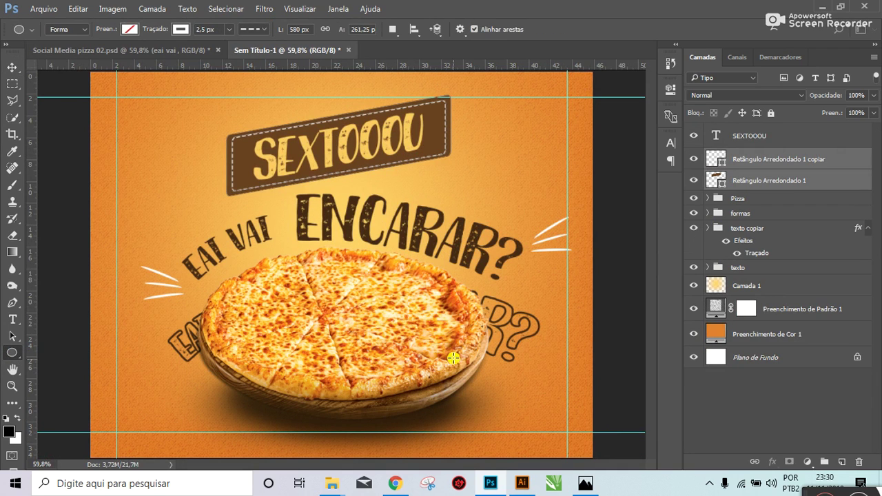
pyautogui.hotkey('alt', 'shift')
pyautogui.moveTo(435, 333); pyautogui.dragTo(528, 427)
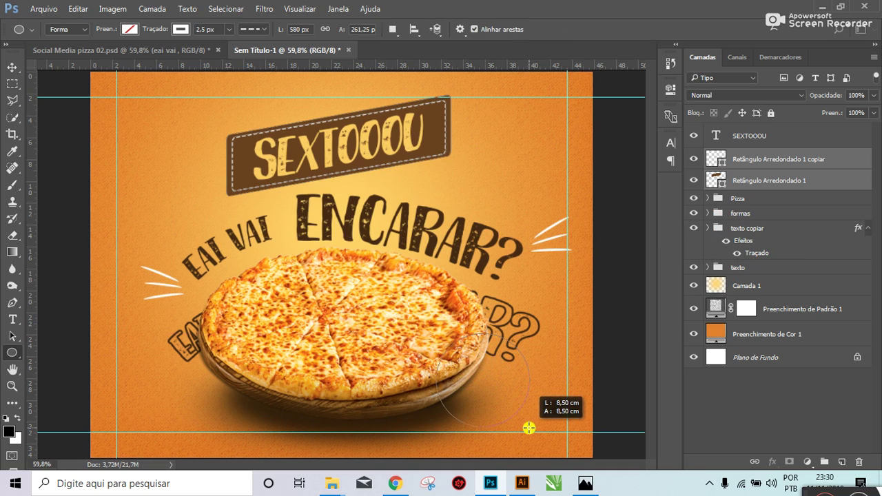
pyautogui.moveTo(529, 427); pyautogui.dragTo(534, 431)
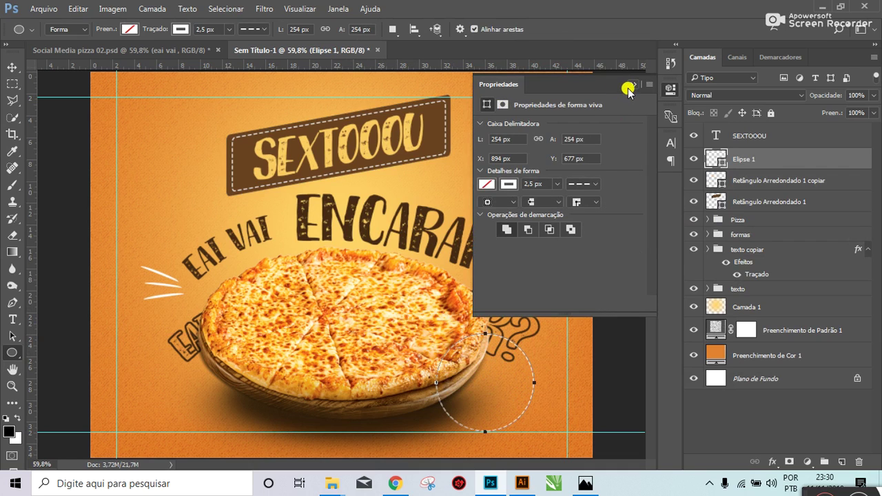
# Step: Fill the circle with brown and remove its outline
pyautogui.click(486, 184)
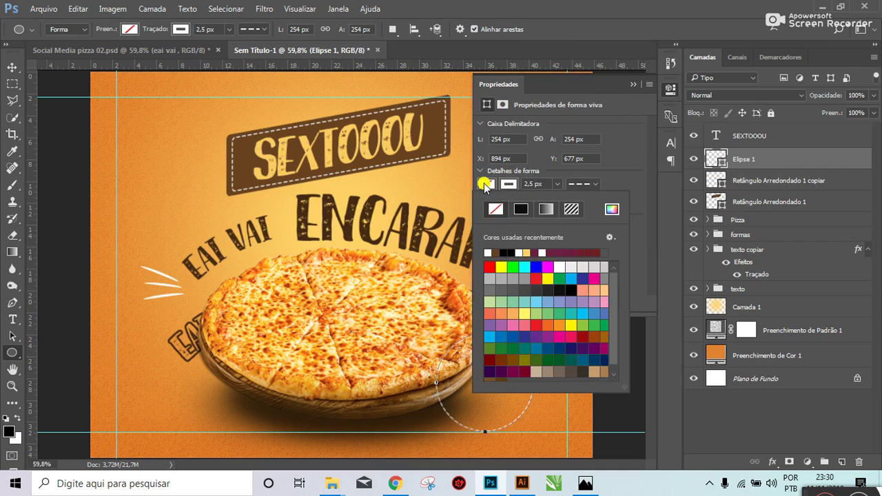
pyautogui.click(497, 251)
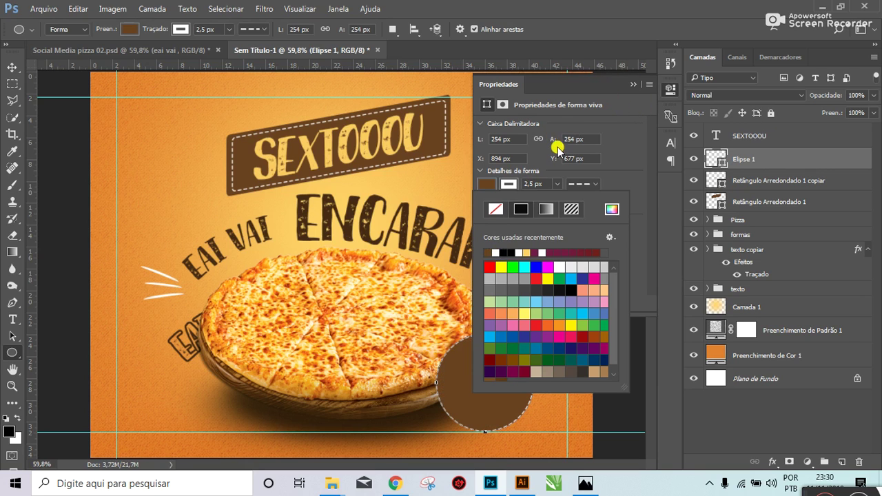
pyautogui.click(495, 210)
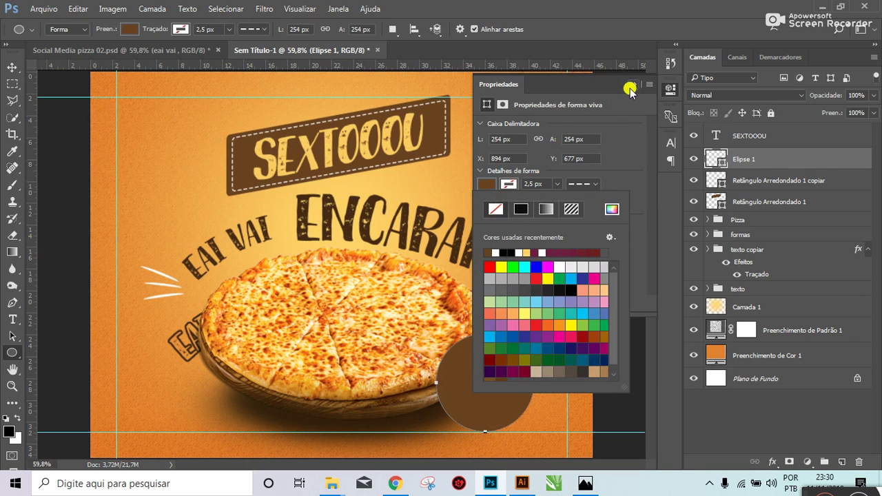
pyautogui.click(633, 86)
pyautogui.click(10, 66)
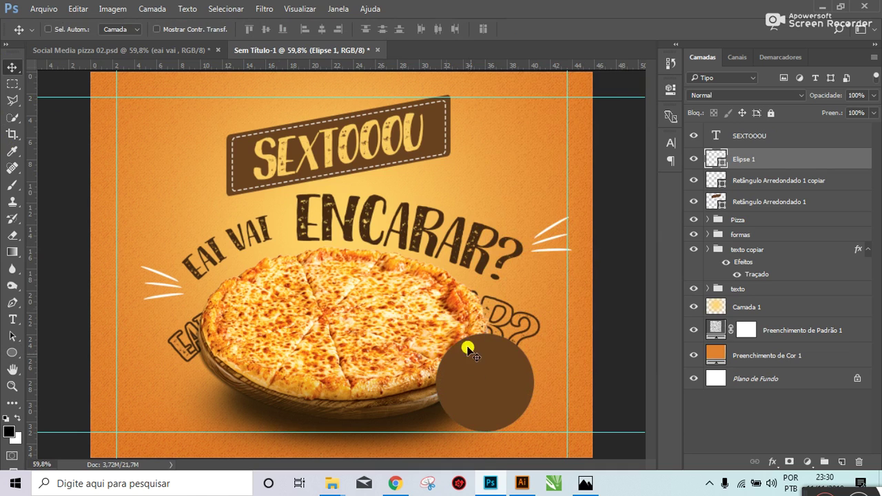
pyautogui.click(147, 51)
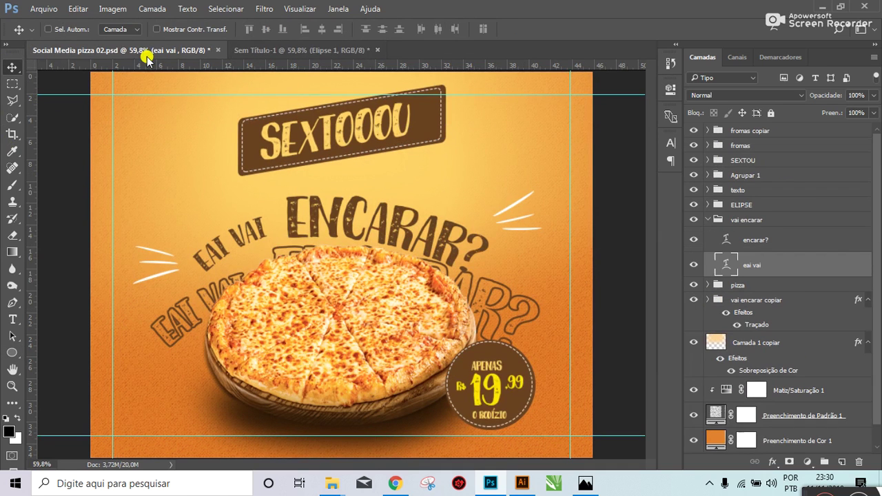
pyautogui.keyDown('ctrl'); pyautogui.click(488, 367); pyautogui.keyUp('ctrl')
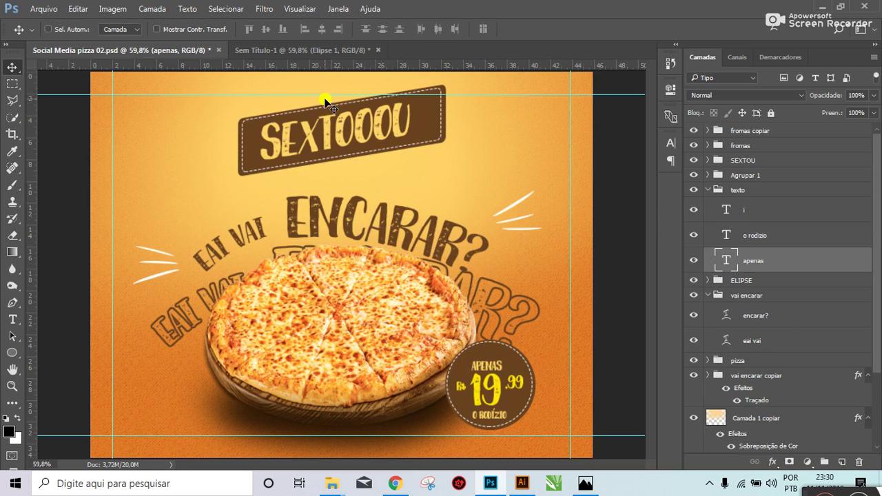
pyautogui.click(275, 49)
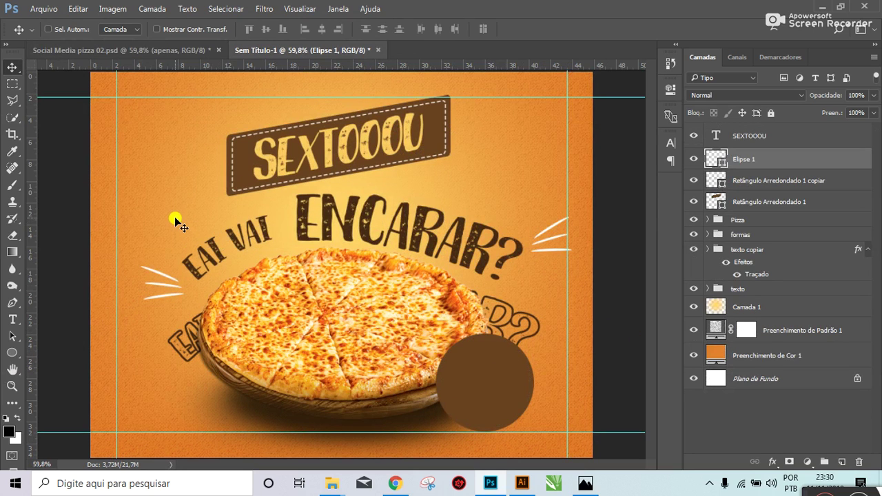
# Step: Place light APENAS text atop the brown circle and Alt-drag a copy just below it
pyautogui.press('t')
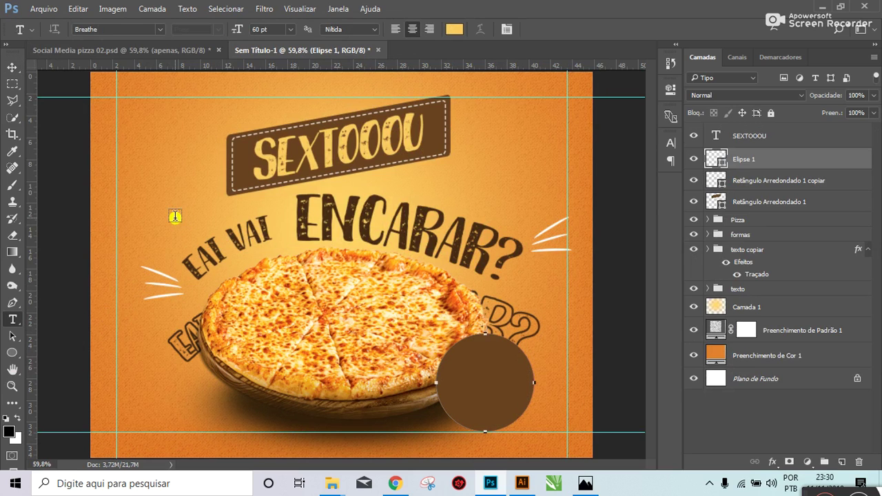
pyautogui.click(175, 217)
pyautogui.write('APENAS')
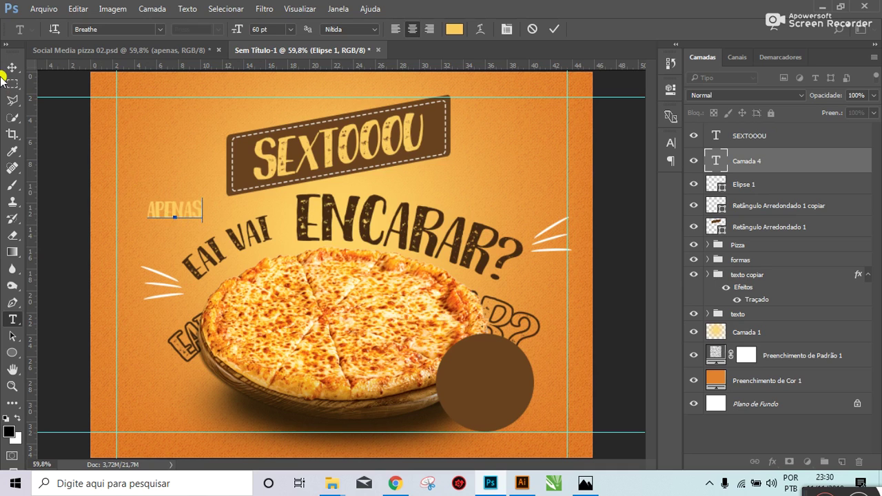
pyautogui.click(12, 67)
pyautogui.moveTo(197, 211)
pyautogui.mouseDown()
pyautogui.moveTo(488, 384)
pyautogui.moveTo(508, 365)
pyautogui.mouseUp()
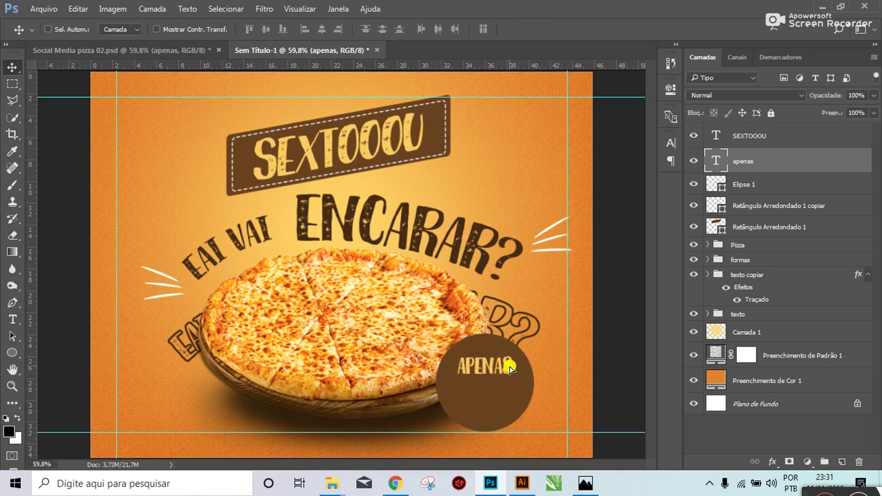
pyautogui.click(206, 50)
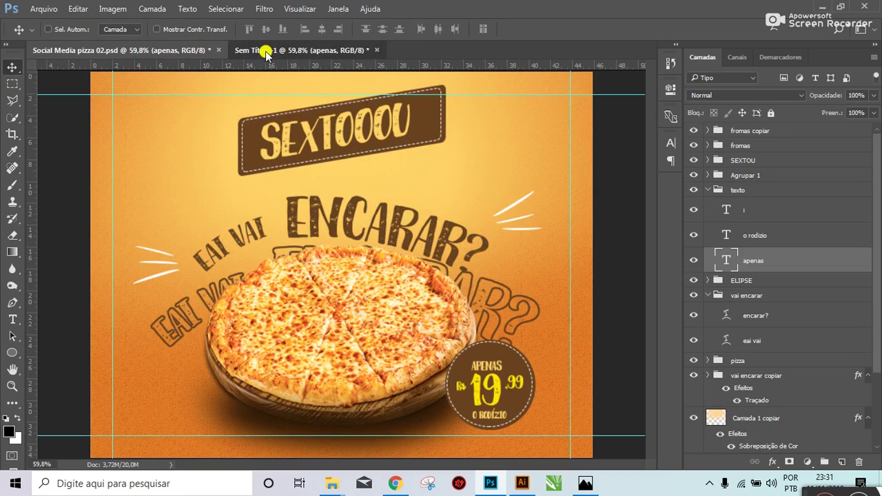
pyautogui.click(266, 51)
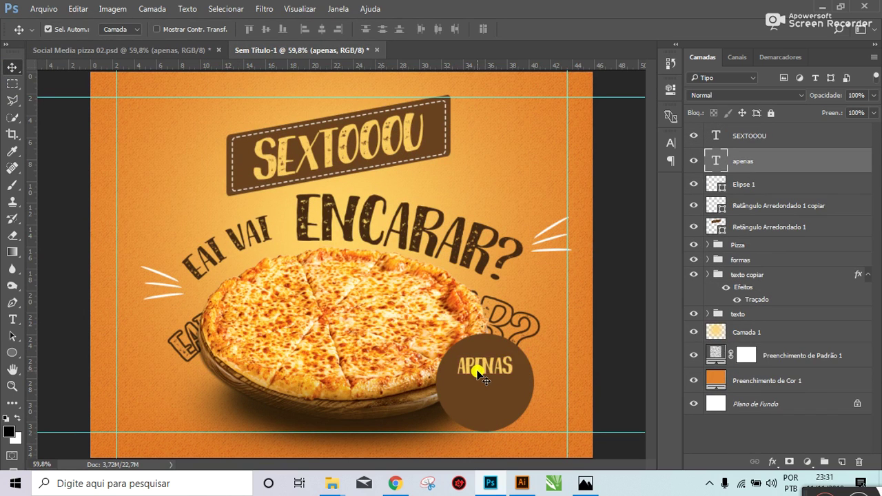
pyautogui.moveTo(480, 372); pyautogui.dragTo(468, 407)
pyautogui.doubleClick(469, 405)
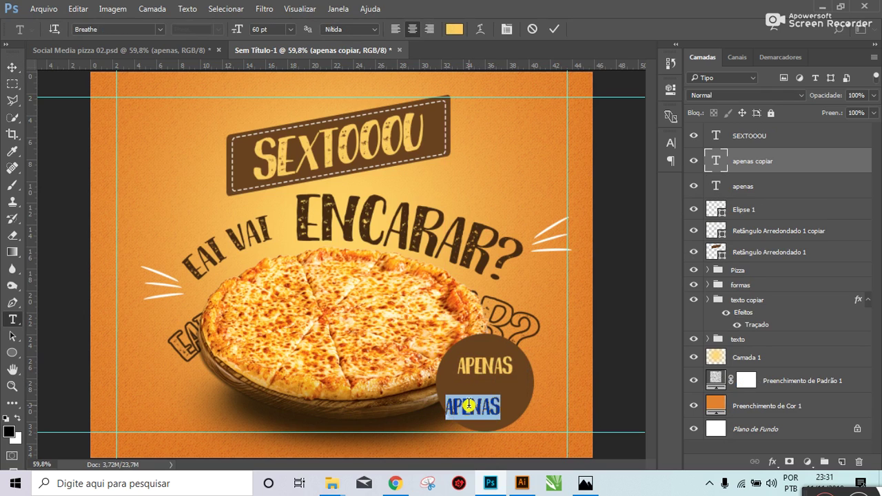
# Step: Replace the copied text with R$ and shrink it
pyautogui.press('BackSpace')
pyautogui.write('R$')
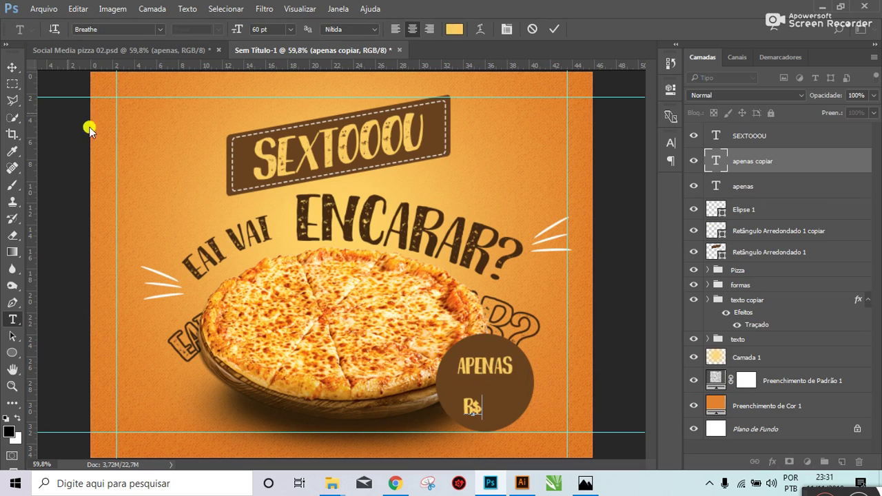
pyautogui.click(10, 77)
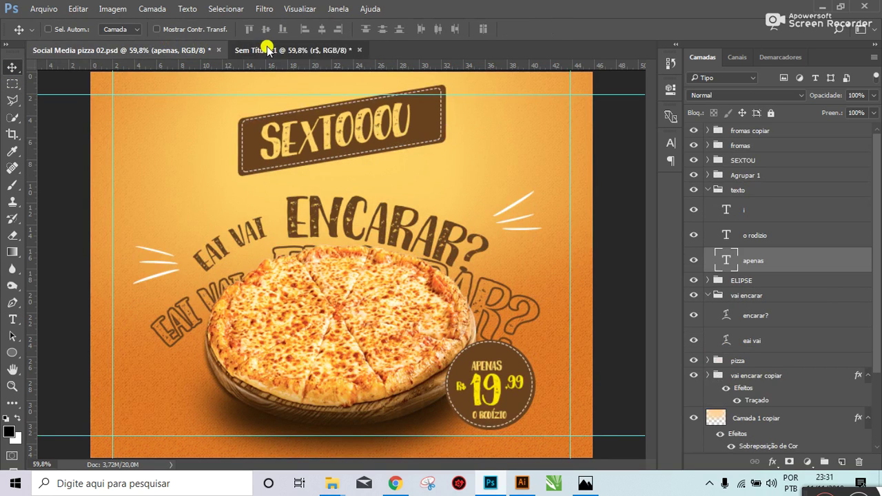
pyautogui.click(282, 50)
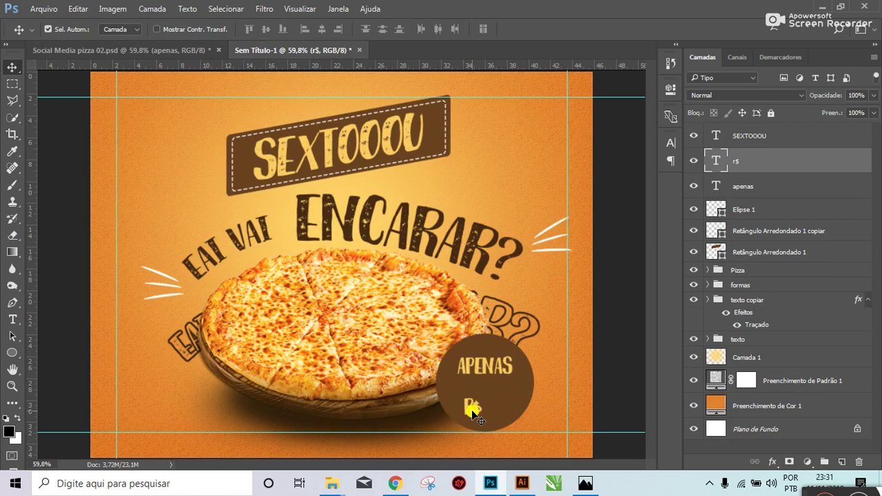
pyautogui.hotkey('ctrl', 't')
pyautogui.moveTo(481, 420); pyautogui.dragTo(459, 398)
pyautogui.press('Return')
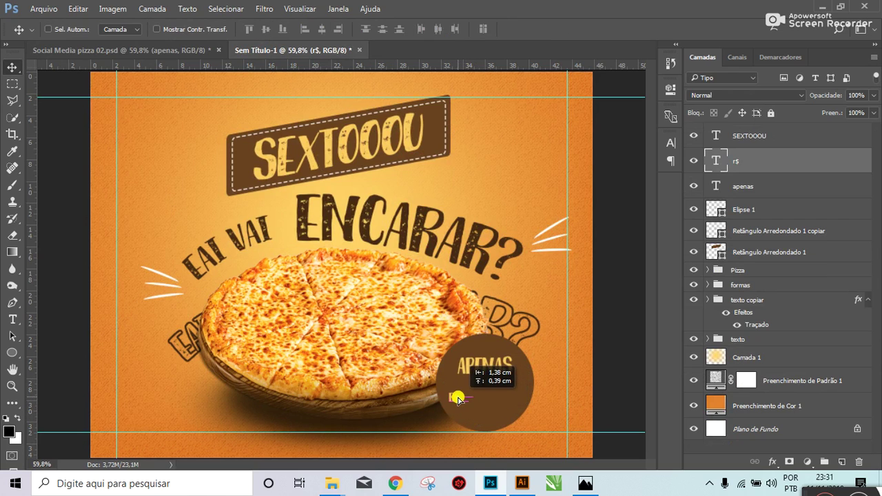
# Step: Alt-drag another APENAS copy, change it to 19, and place it beside R$
pyautogui.click(138, 49)
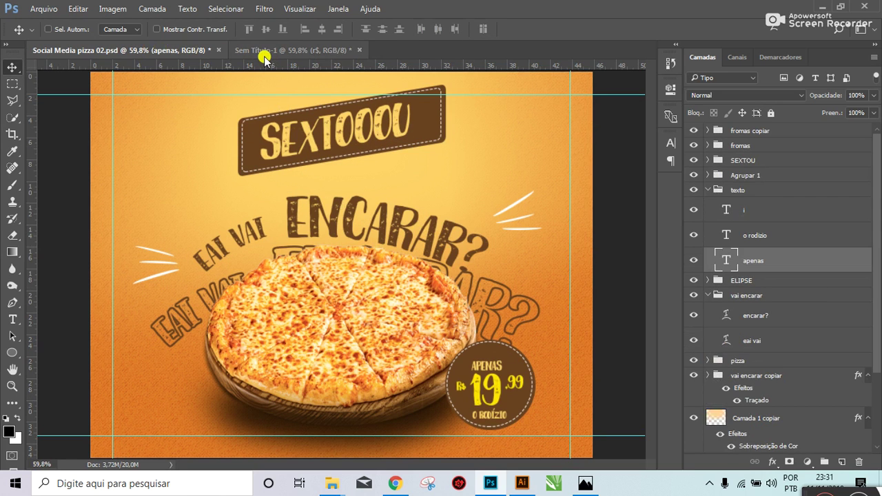
pyautogui.click(263, 49)
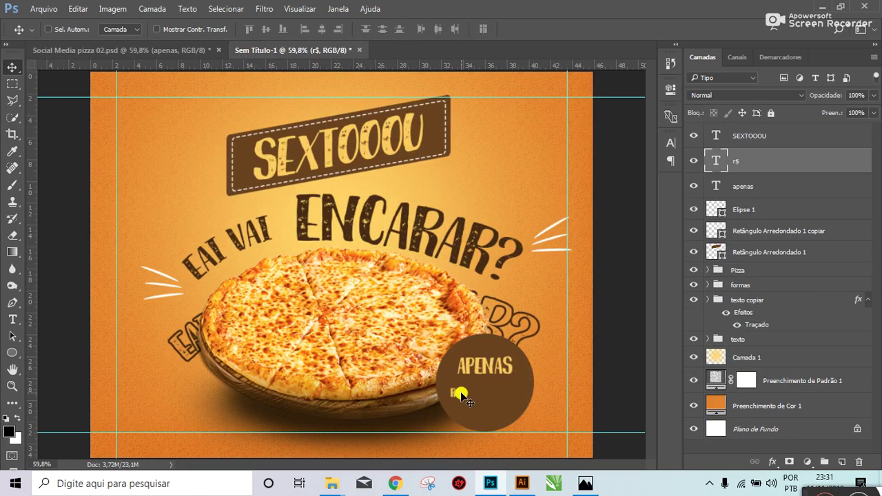
pyautogui.moveTo(482, 368); pyautogui.dragTo(480, 402)
pyautogui.press('t')
pyautogui.doubleClick(480, 403)
pyautogui.press('BackSpace')
pyautogui.write('19')
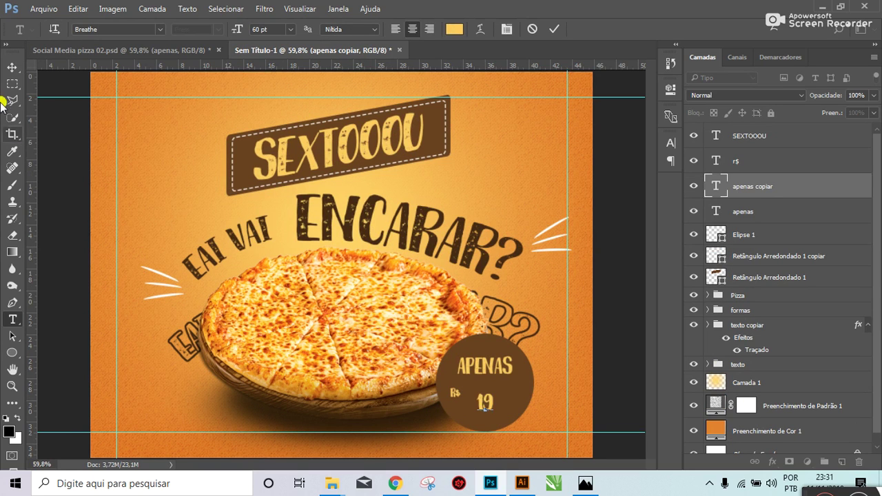
pyautogui.click(12, 66)
pyautogui.moveTo(480, 404); pyautogui.dragTo(467, 399)
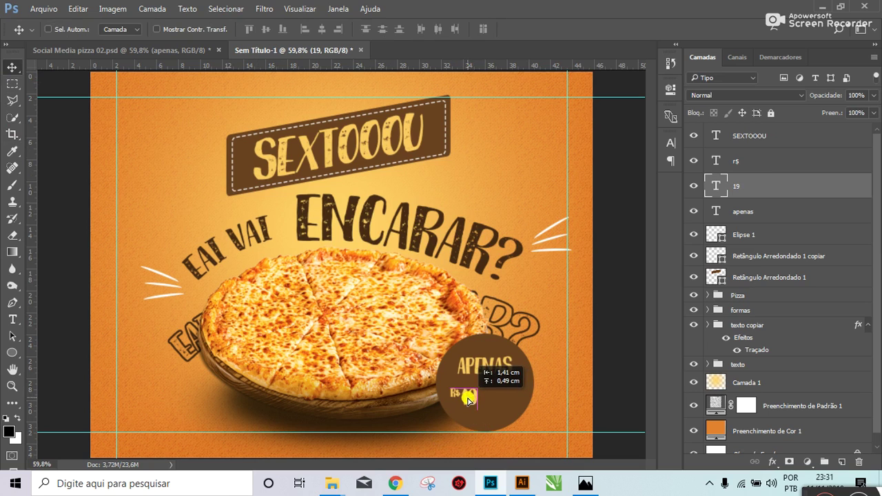
pyautogui.moveTo(467, 400); pyautogui.dragTo(467, 396)
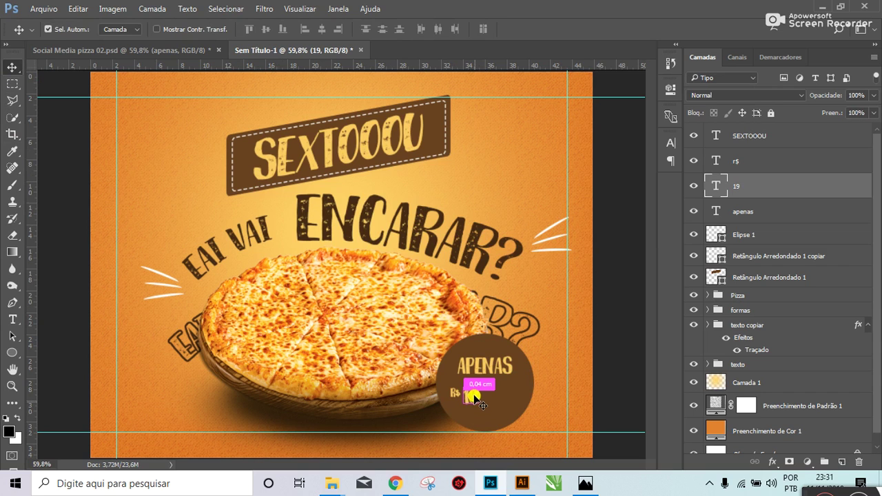
# Step: Enlarge the 19, reposition it beside R$, and duplicate it to the right
pyautogui.hotkey('ctrl', 't')
pyautogui.moveTo(480, 383); pyautogui.dragTo(489, 372)
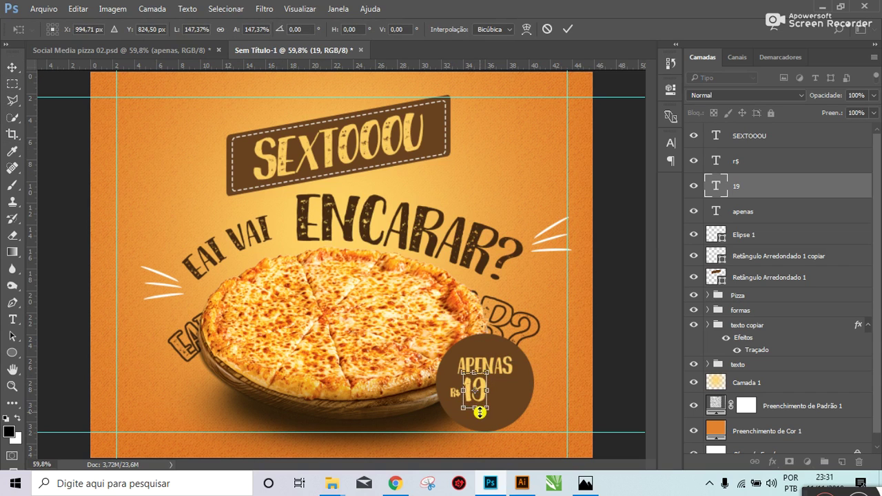
pyautogui.press('Return')
pyautogui.moveTo(468, 414); pyautogui.dragTo(483, 401)
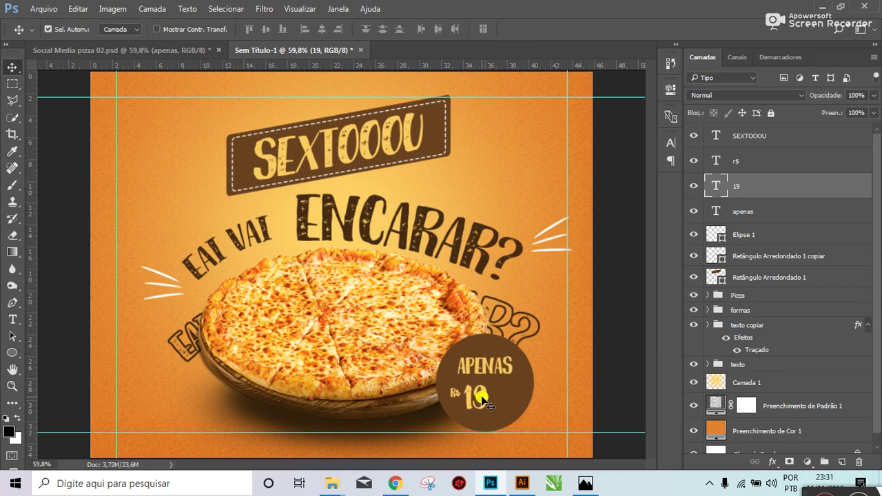
pyautogui.moveTo(484, 400); pyautogui.dragTo(503, 396)
# Step: Replace the duplicate 19 text with ,00
pyautogui.press('t')
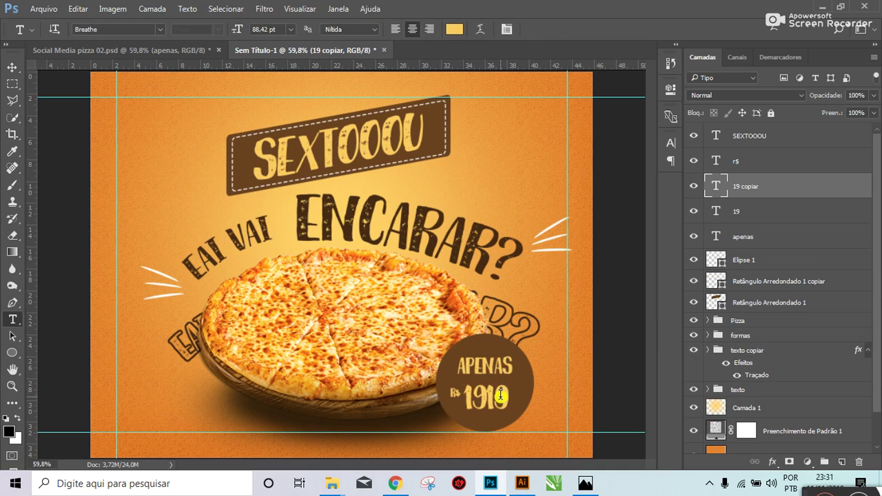
pyautogui.doubleClick(501, 396)
pyautogui.press('BackSpace')
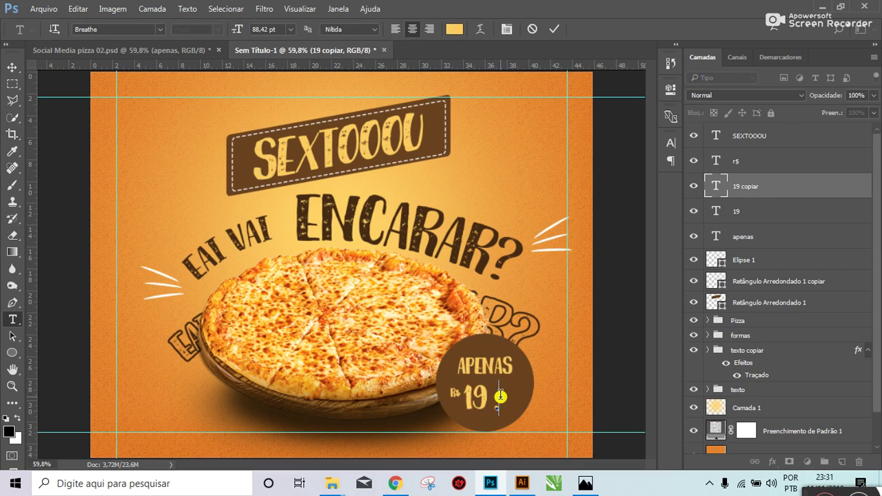
pyautogui.write('00')
pyautogui.click(11, 66)
# Step: Shrink ,00 into a small raised superscript and Alt-drag an APENAS copy below 19,00
pyautogui.hotkey('ctrl', 't')
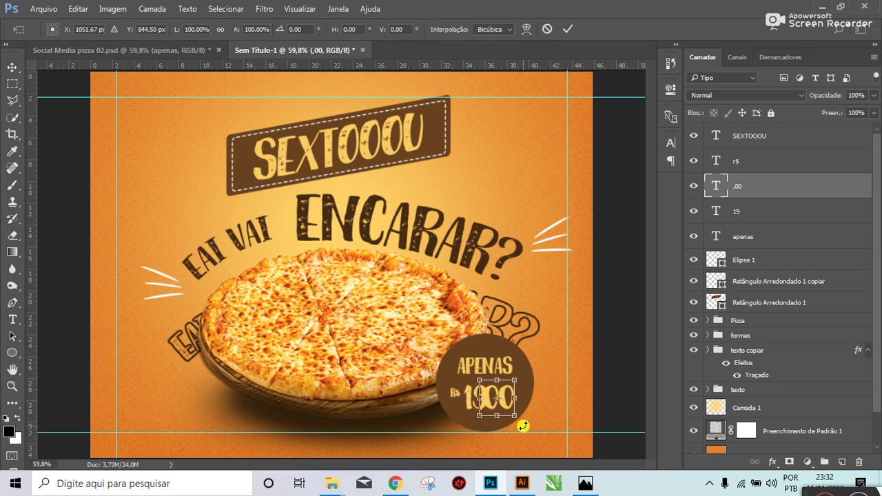
pyautogui.moveTo(515, 415)
pyautogui.mouseDown()
pyautogui.moveTo(494, 397)
pyautogui.moveTo(511, 392)
pyautogui.mouseUp()
pyautogui.press('Return')
pyautogui.click(110, 50)
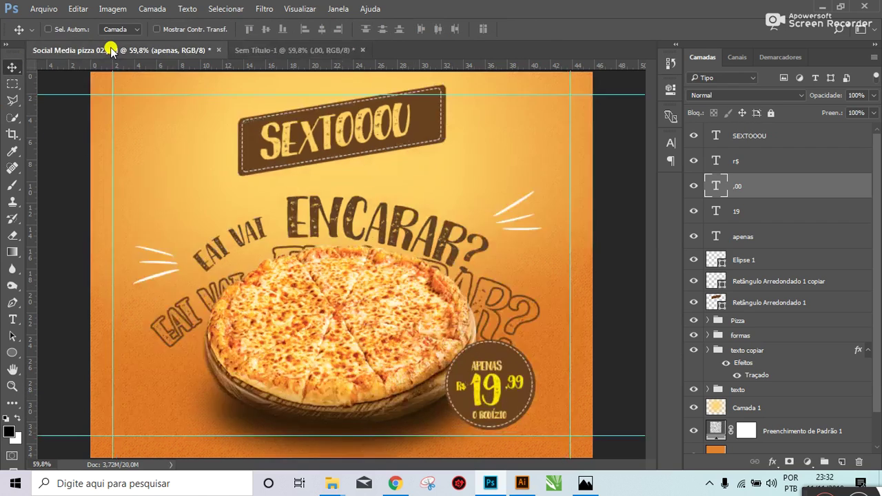
pyautogui.click(271, 50)
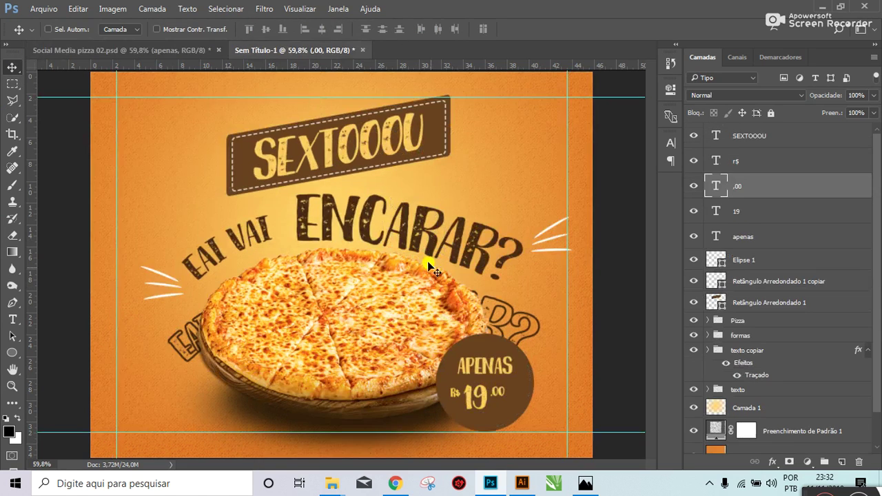
pyautogui.moveTo(481, 365); pyautogui.dragTo(486, 427)
# Step: Retype the copied APENAS text below the price as 'RODIZIO'
pyautogui.press('t')
pyautogui.doubleClick(486, 425)
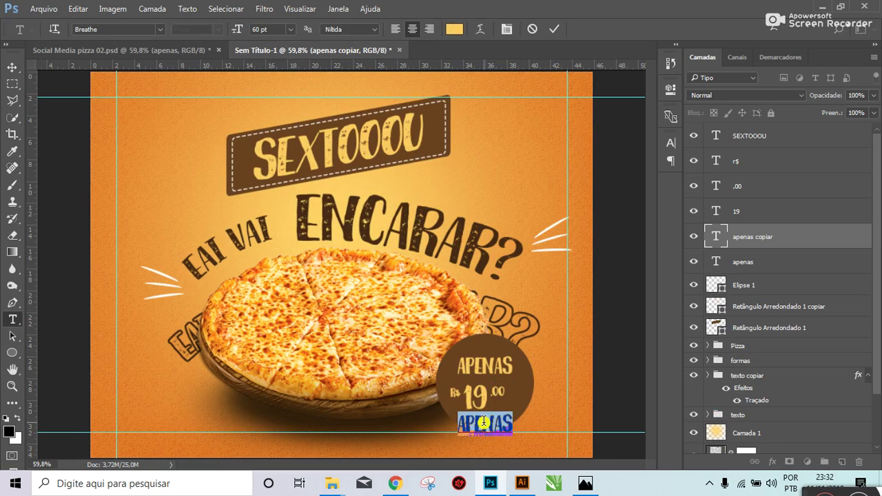
pyautogui.press('BackSpace')
pyautogui.write('DIZIO')
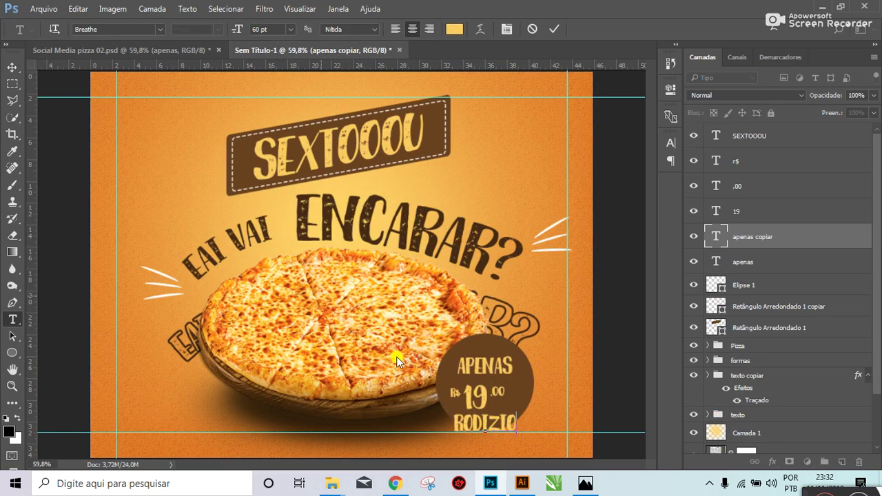
pyautogui.click(12, 67)
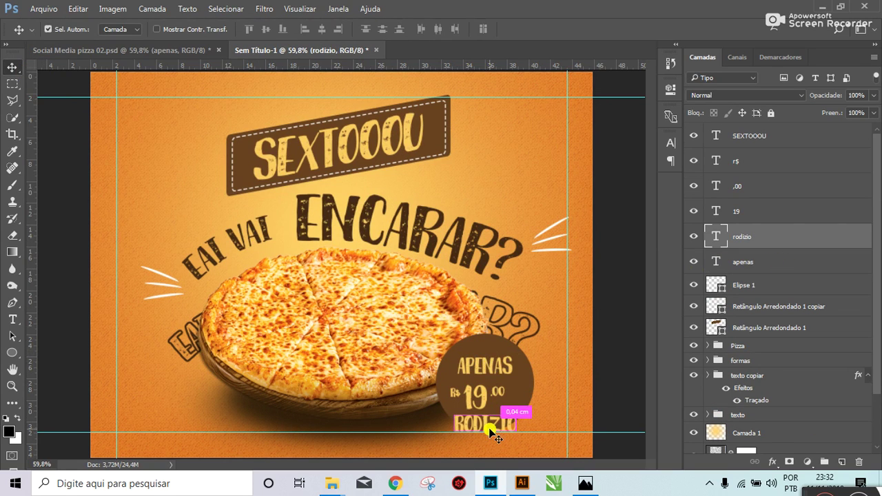
# Step: Move APENAS up and R$ beside the 19, then select the 19 and ,00 layers
pyautogui.keyDown('ctrl'); pyautogui.click(485, 365); pyautogui.keyUp('ctrl')
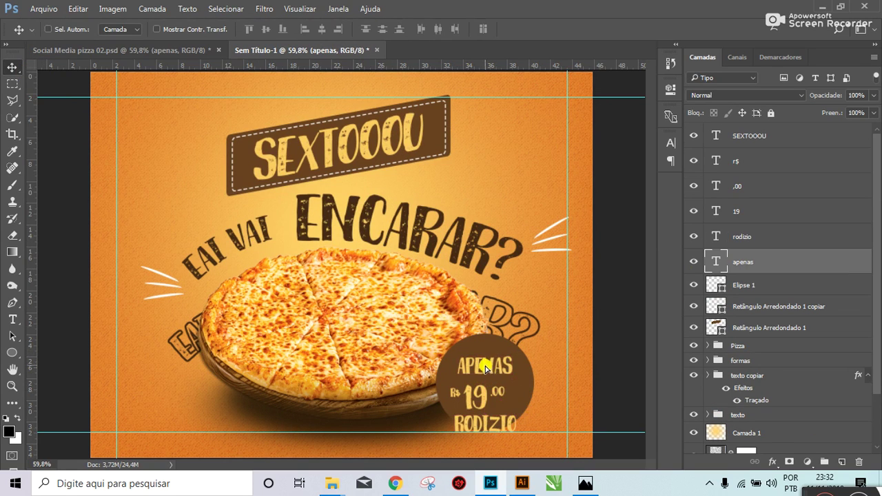
pyautogui.moveTo(485, 370); pyautogui.dragTo(485, 361)
pyautogui.keyDown('ctrl'); pyautogui.click(456, 393); pyautogui.keyUp('ctrl')
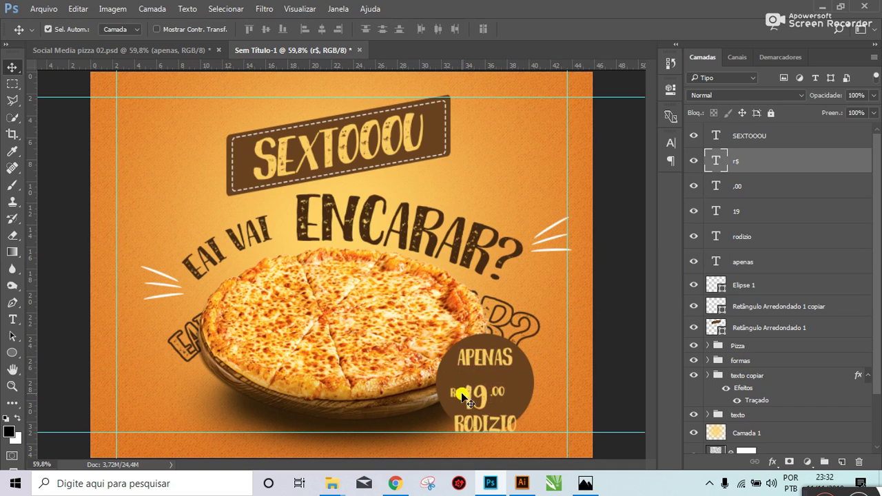
pyautogui.moveTo(456, 393); pyautogui.dragTo(482, 400)
pyautogui.keyDown('shift'); pyautogui.click(482, 398); pyautogui.keyUp('shift')
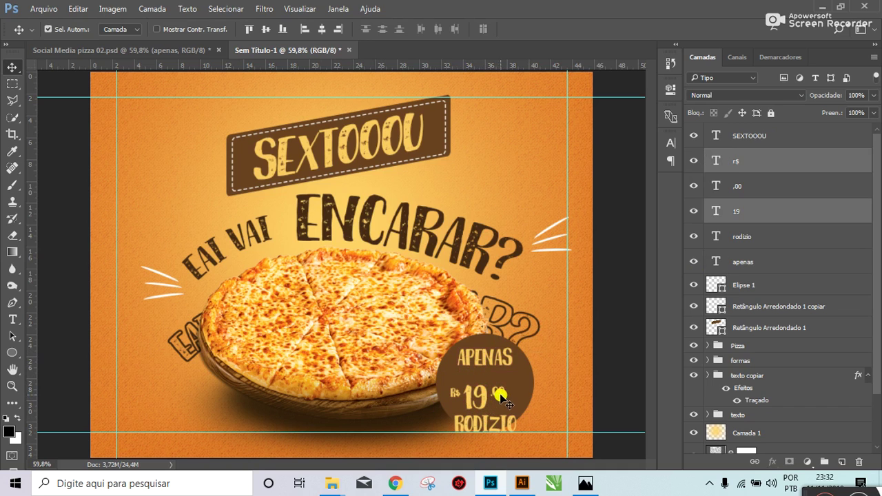
pyautogui.keyDown('shift'); pyautogui.click(502, 395); pyautogui.keyUp('shift')
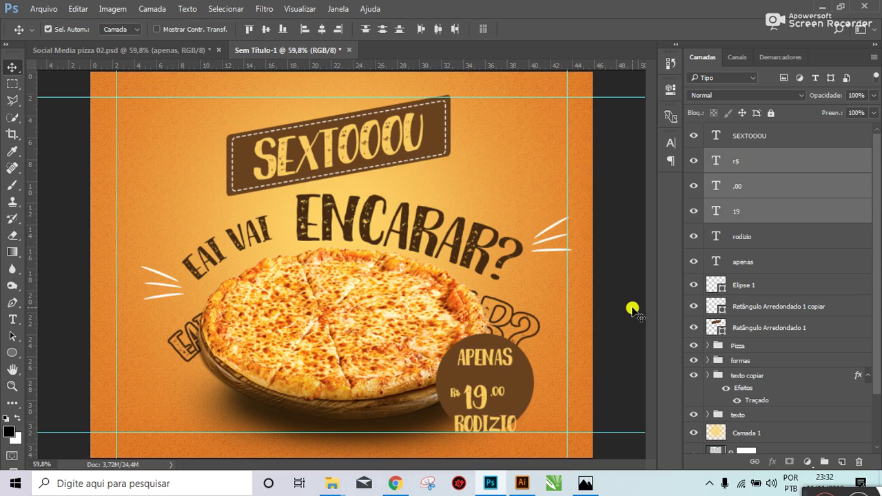
# Step: Group R$, 19 and ,00 into a 'preço' group and reposition RODIZIO and the price
pyautogui.hotkey('ctrl', 'g')
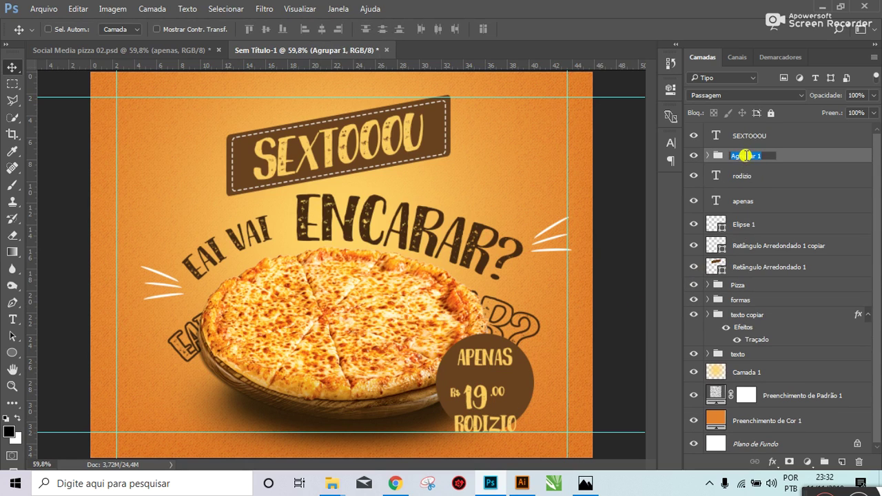
pyautogui.write('preço')
pyautogui.click(744, 176)
pyautogui.moveTo(487, 392); pyautogui.dragTo(496, 405)
pyautogui.click(779, 160)
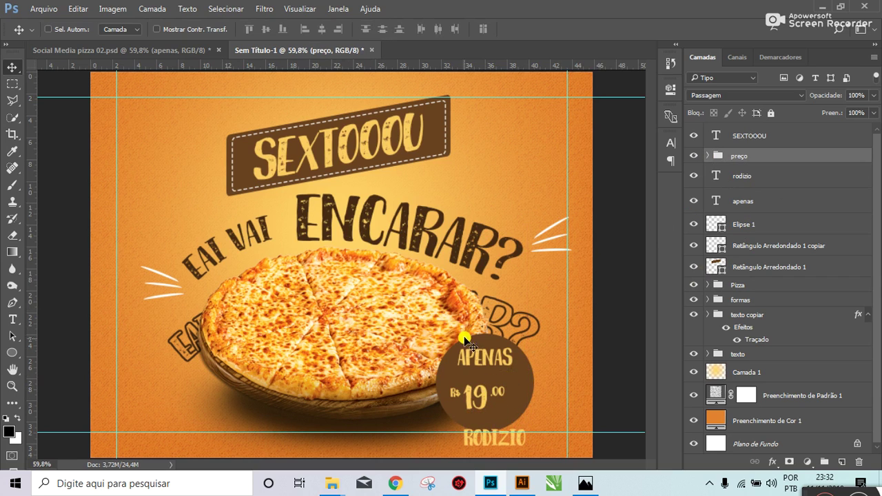
pyautogui.moveTo(481, 389); pyautogui.dragTo(485, 388)
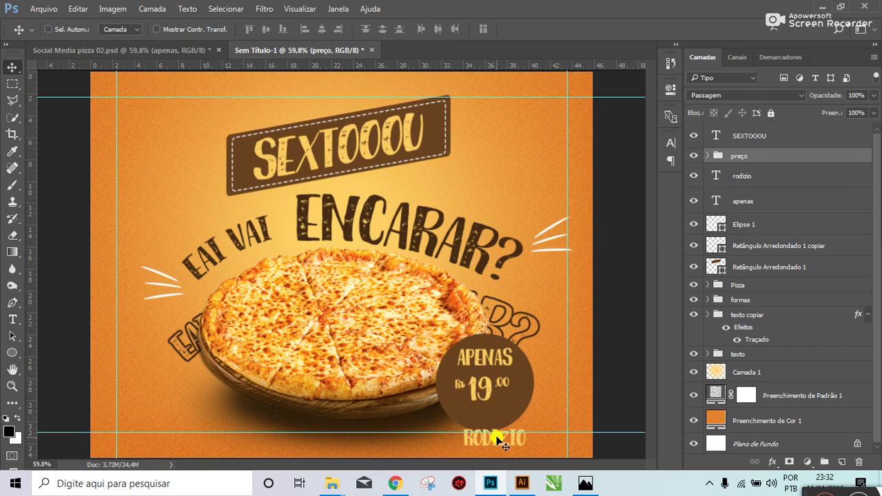
# Step: Scale down RODIZIO and APENAS, placing RODIZIO under the R$ 19,00 price
pyautogui.keyDown('ctrl'); pyautogui.click(498, 442); pyautogui.keyUp('ctrl')
pyautogui.hotkey('ctrl', 't')
pyautogui.moveTo(525, 447)
pyautogui.mouseDown()
pyautogui.moveTo(501, 438)
pyautogui.moveTo(490, 411)
pyautogui.mouseUp()
pyautogui.press('Return')
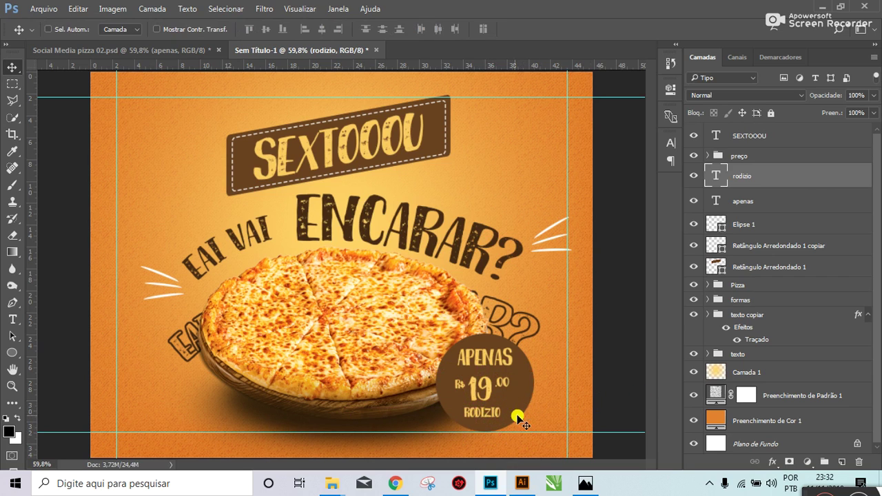
pyautogui.moveTo(485, 354)
pyautogui.mouseDown()
pyautogui.moveTo(497, 365)
pyautogui.moveTo(487, 370)
pyautogui.mouseUp()
pyautogui.hotkey('ctrl', 't')
pyautogui.press('Return')
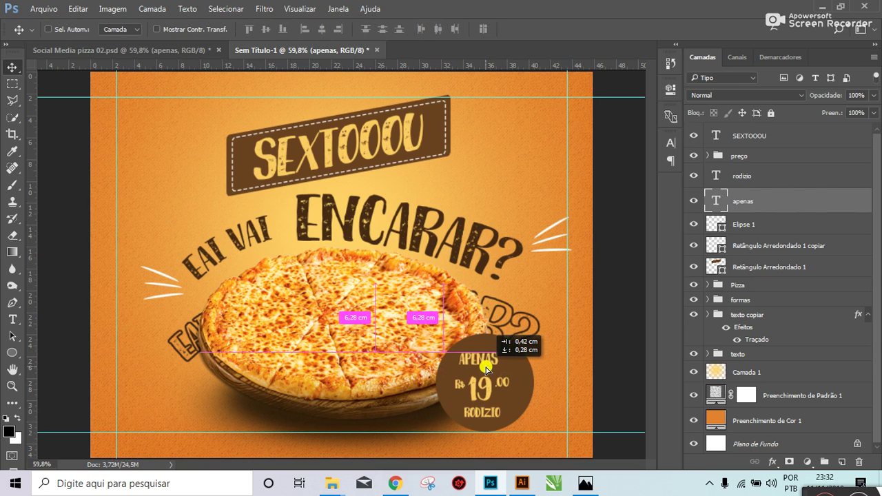
# Step: Nudge the preço price group into place and reselect its R$ layer
pyautogui.keyDown('ctrl'); pyautogui.click(480, 386); pyautogui.keyUp('ctrl')
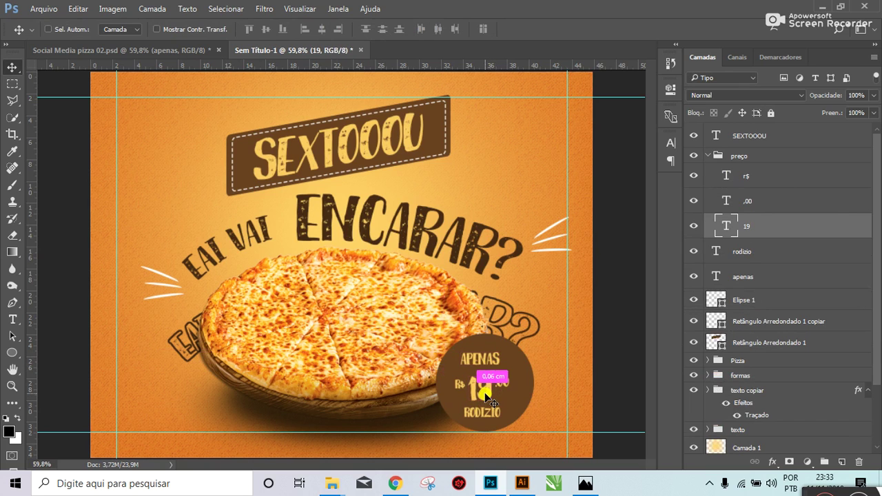
pyautogui.click(738, 159)
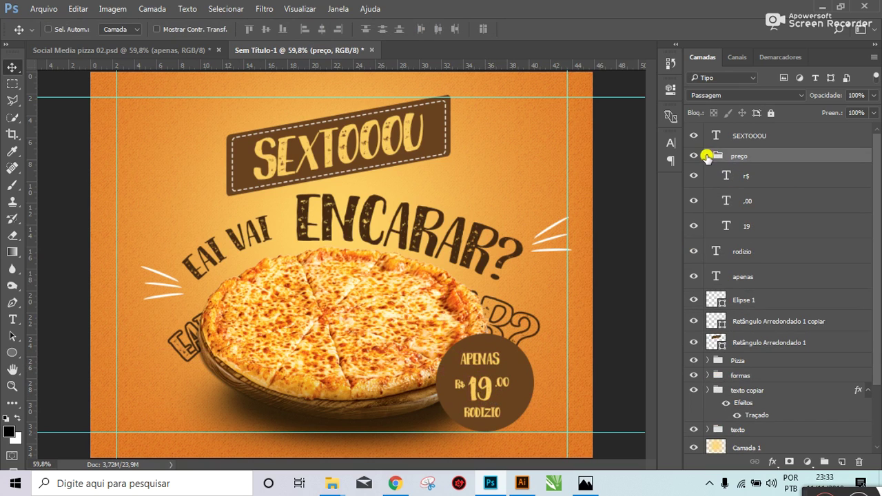
pyautogui.click(707, 156)
pyautogui.moveTo(495, 390); pyautogui.dragTo(492, 389)
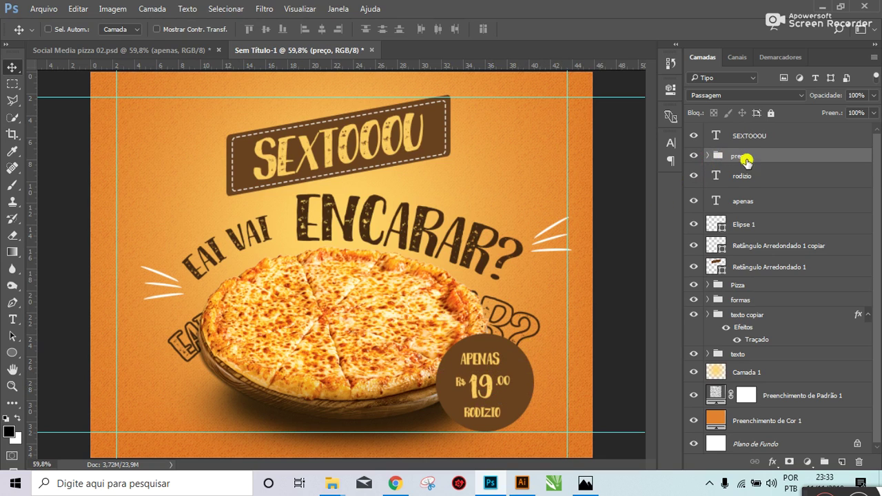
pyautogui.click(744, 178)
pyautogui.click(753, 199)
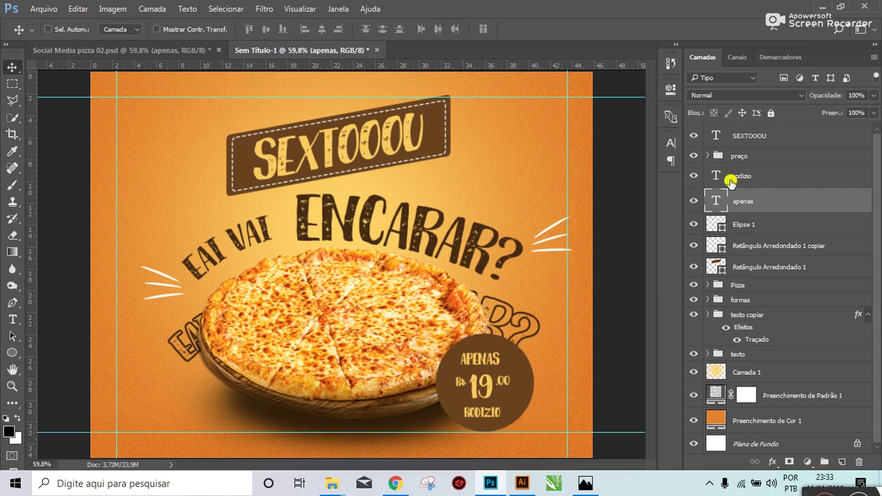
pyautogui.click(707, 158)
pyautogui.keyDown('ctrl'); pyautogui.click(752, 177); pyautogui.keyUp('ctrl')
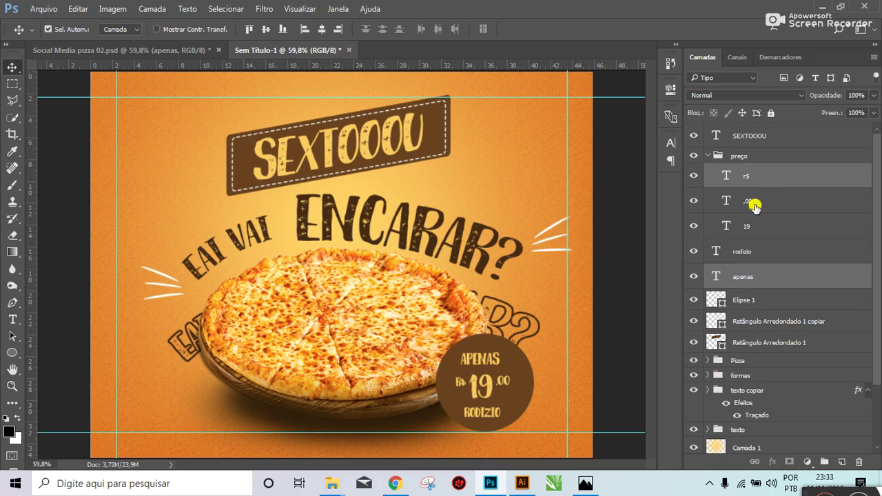
# Step: Recolour the R$, 19 and ,00 price text bright yellow (f5bf1b)
pyautogui.keyDown('shift'); pyautogui.click(754, 225); pyautogui.keyUp('shift')
pyautogui.keyDown('ctrl'); pyautogui.click(752, 278); pyautogui.keyUp('ctrl')
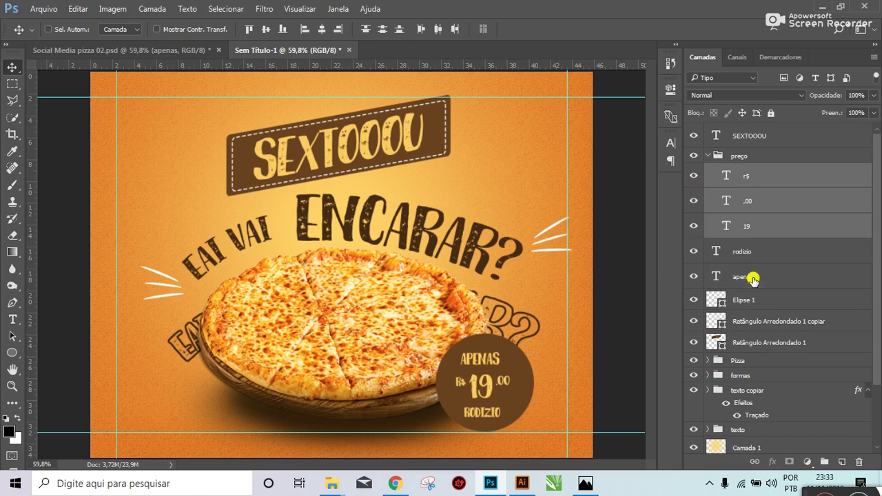
pyautogui.click(670, 144)
pyautogui.click(627, 227)
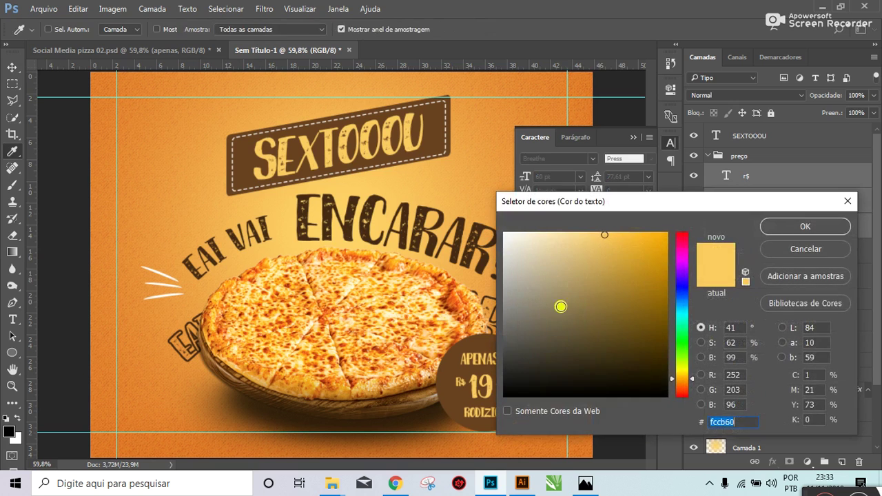
pyautogui.click(462, 298)
pyautogui.moveTo(680, 303); pyautogui.dragTo(680, 374)
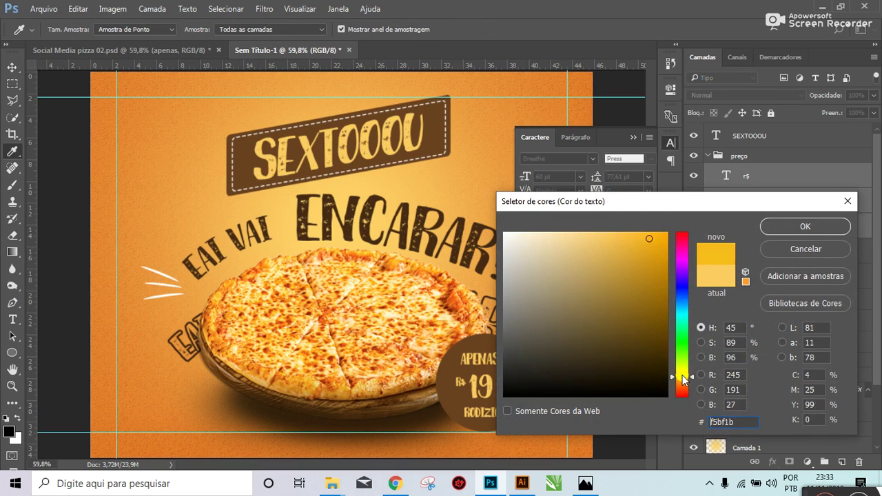
pyautogui.moveTo(667, 301); pyautogui.dragTo(691, 216)
pyautogui.click(792, 227)
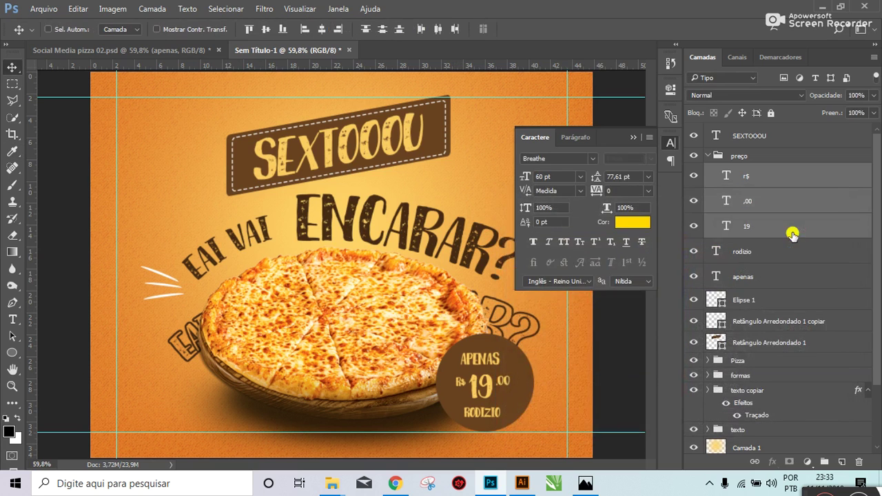
pyautogui.click(631, 137)
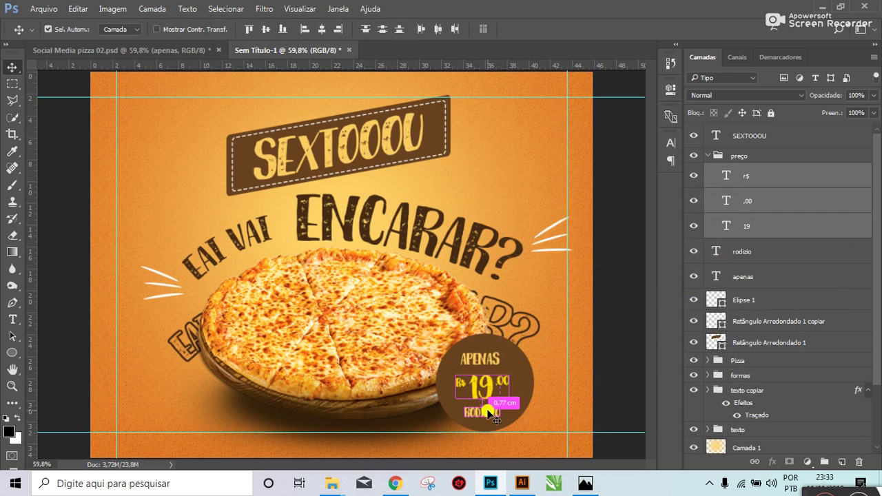
# Step: Nudge RODIZIO slightly up and compare against the Social Media pizza 02.psd reference
pyautogui.keyDown('ctrl'); pyautogui.click(489, 412); pyautogui.keyUp('ctrl')
pyautogui.moveTo(489, 411); pyautogui.dragTo(490, 410)
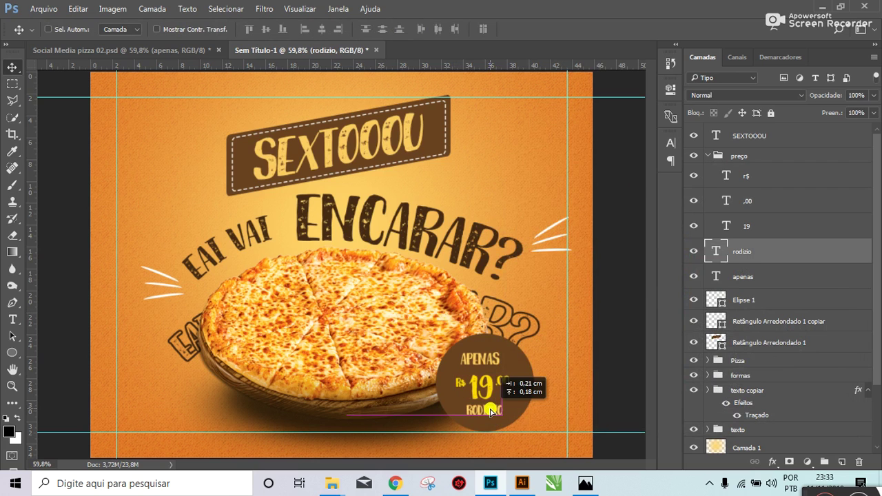
pyautogui.click(159, 52)
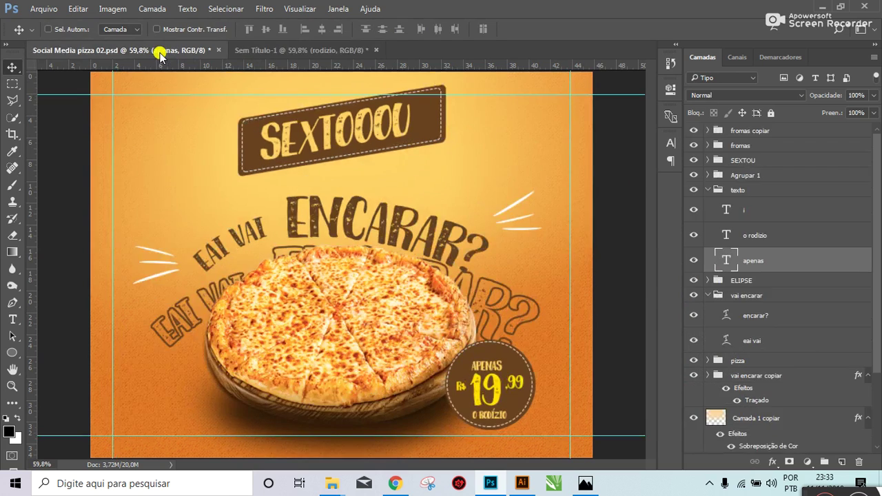
pyautogui.click(247, 50)
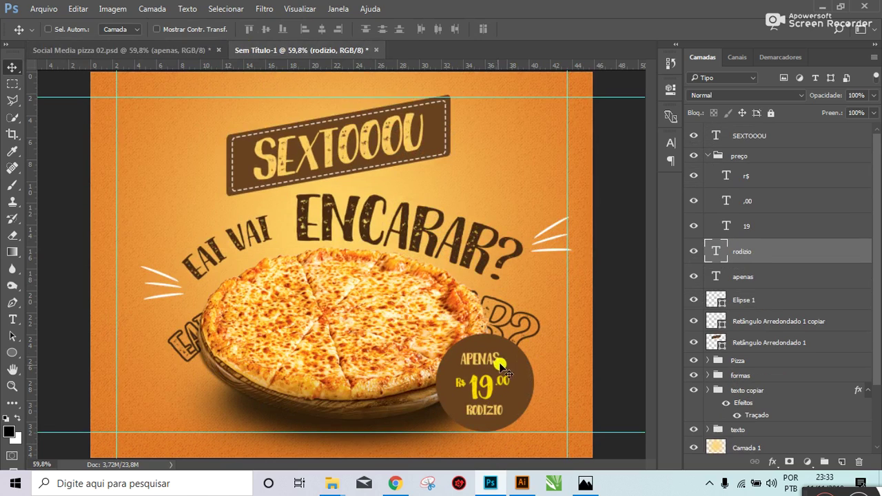
pyautogui.click(193, 51)
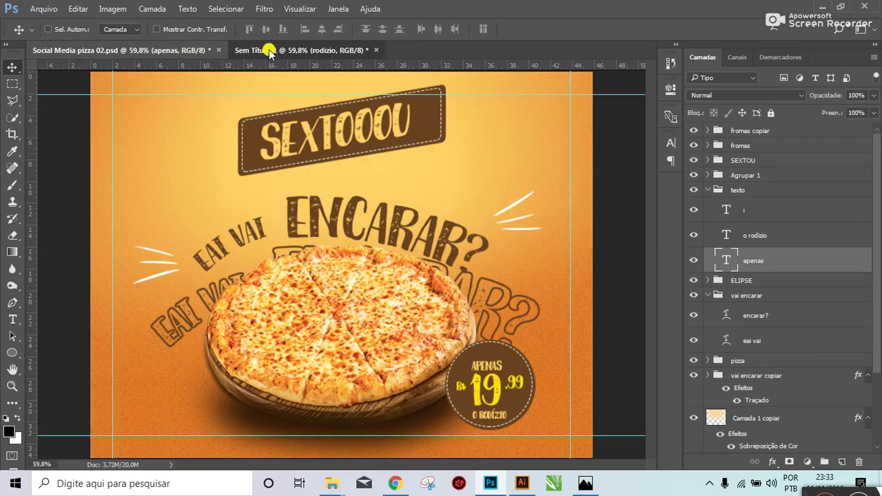
pyautogui.click(251, 51)
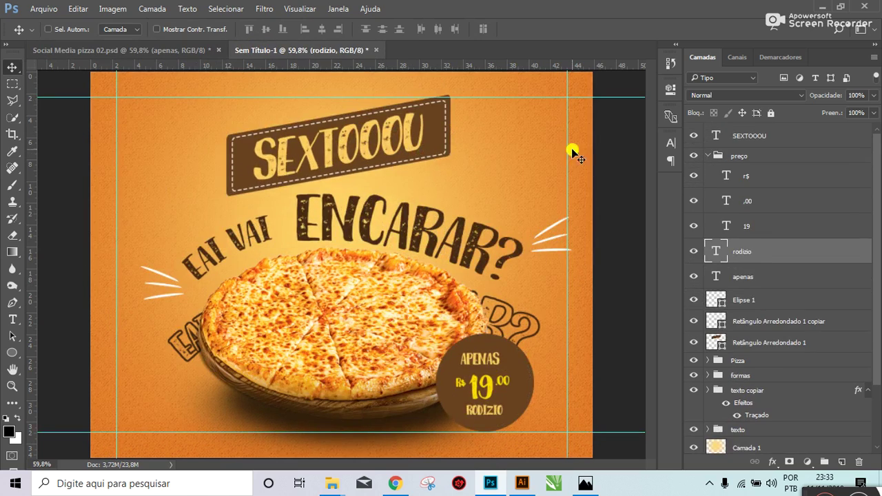
# Step: Duplicate Elipse 1 and give the copy no fill and a white dashed stroke
pyautogui.click(710, 155)
pyautogui.keyDown('ctrl'); pyautogui.click(525, 384); pyautogui.keyUp('ctrl')
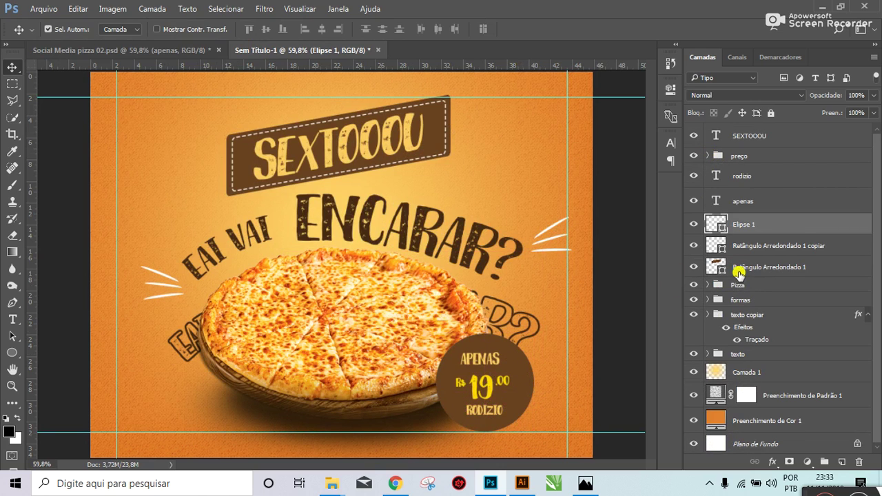
pyautogui.hotkey('ctrl', 'j')
pyautogui.click(20, 354)
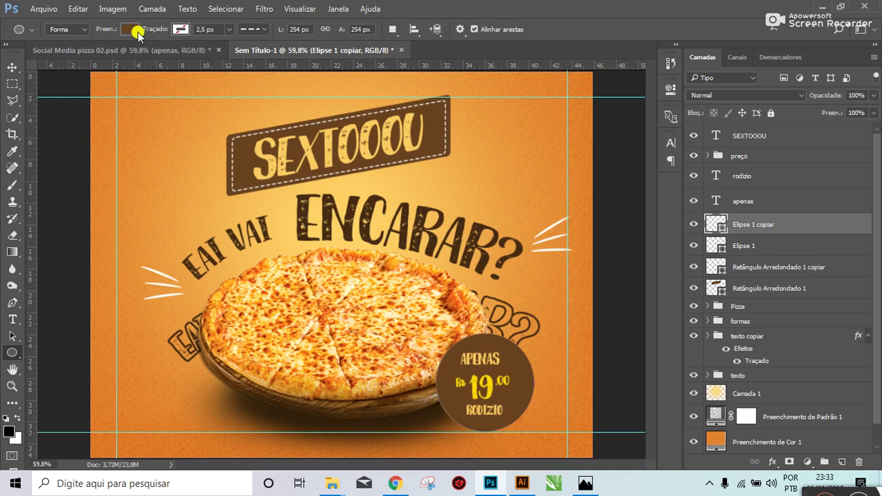
pyautogui.click(128, 29)
pyautogui.click(71, 56)
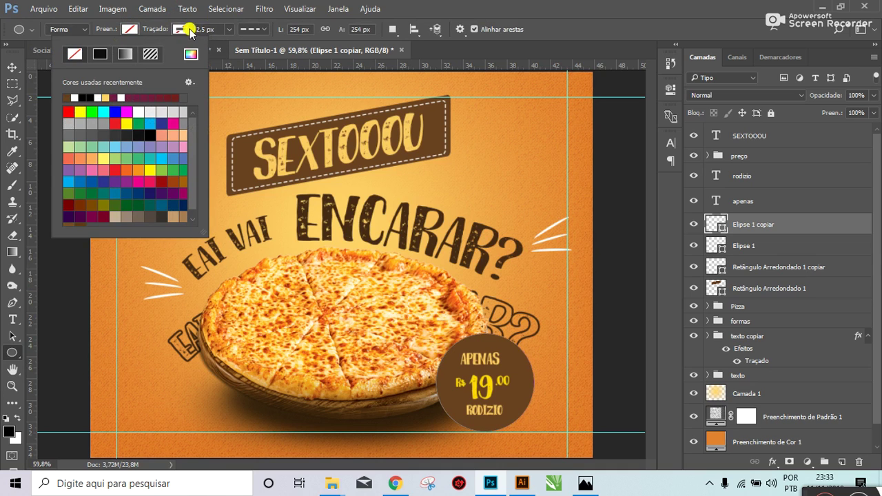
pyautogui.click(218, 29)
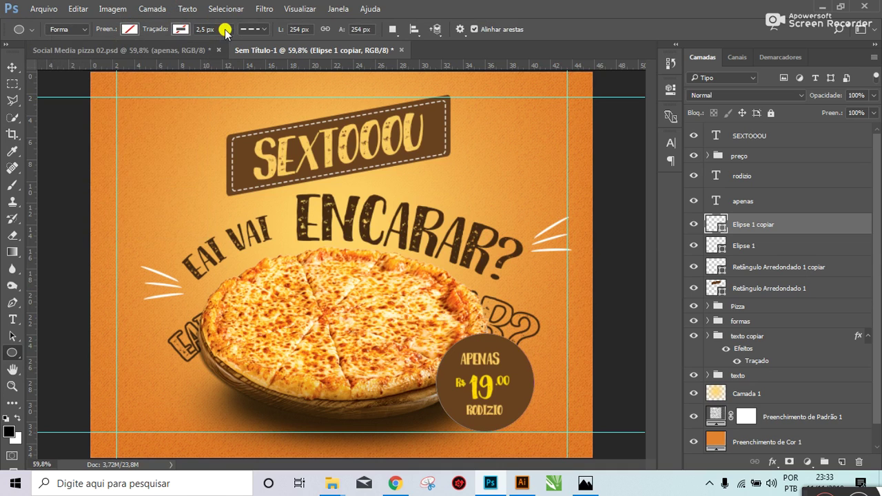
pyautogui.click(181, 29)
pyautogui.click(118, 97)
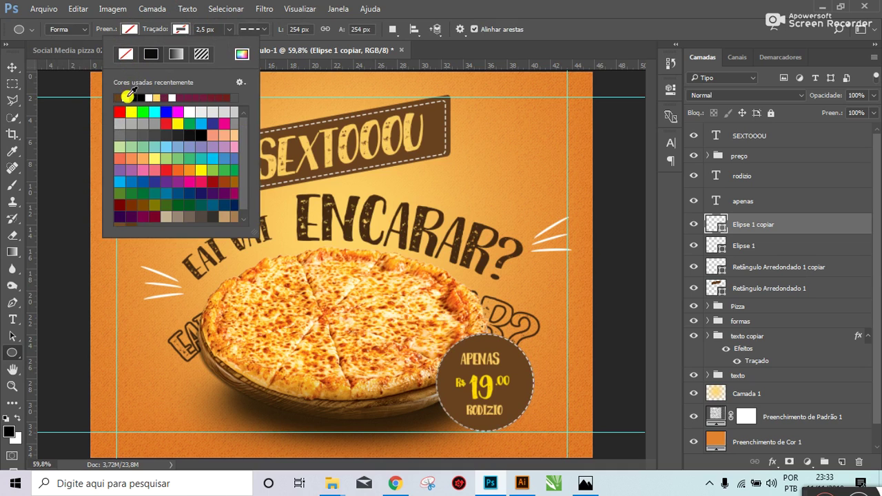
pyautogui.click(10, 67)
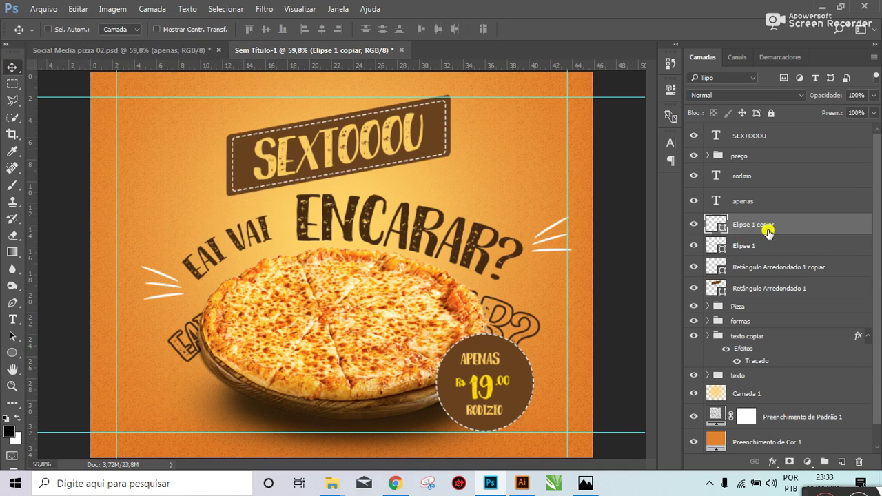
# Step: Scale the dashed ring down to about 93% inside the brown circle
pyautogui.hotkey('ctrl', 't')
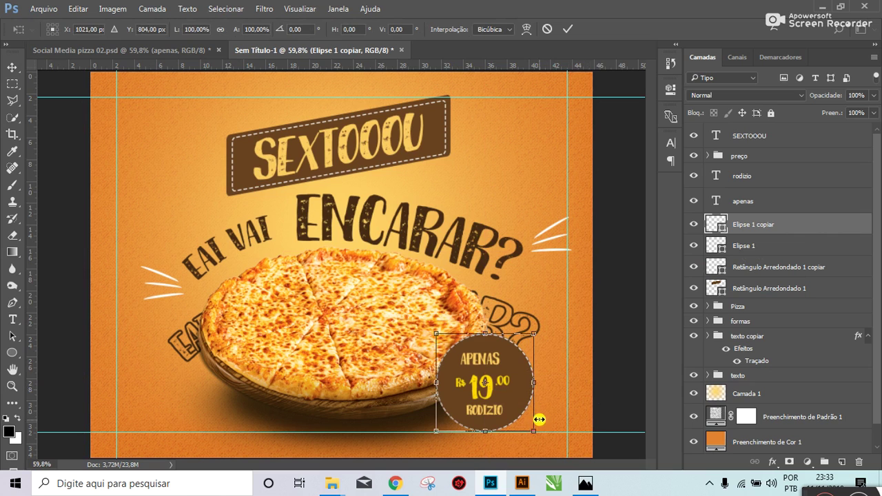
pyautogui.moveTo(534, 431); pyautogui.dragTo(529, 423)
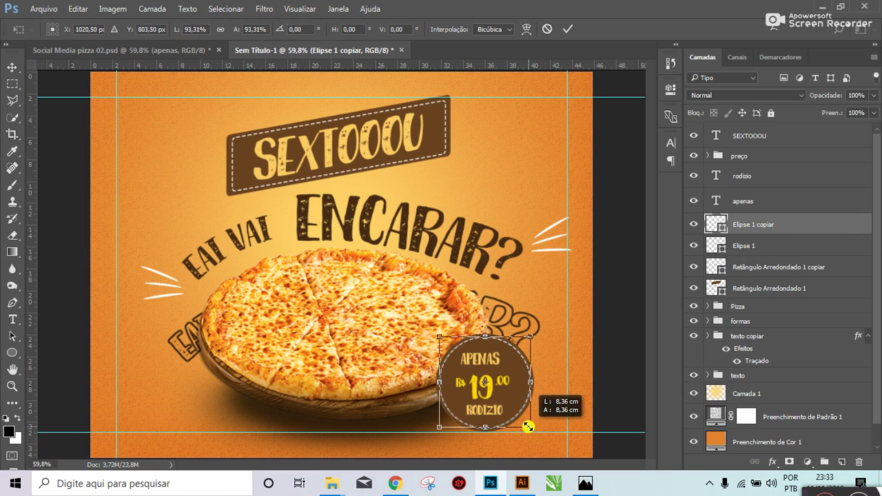
pyautogui.click(564, 422)
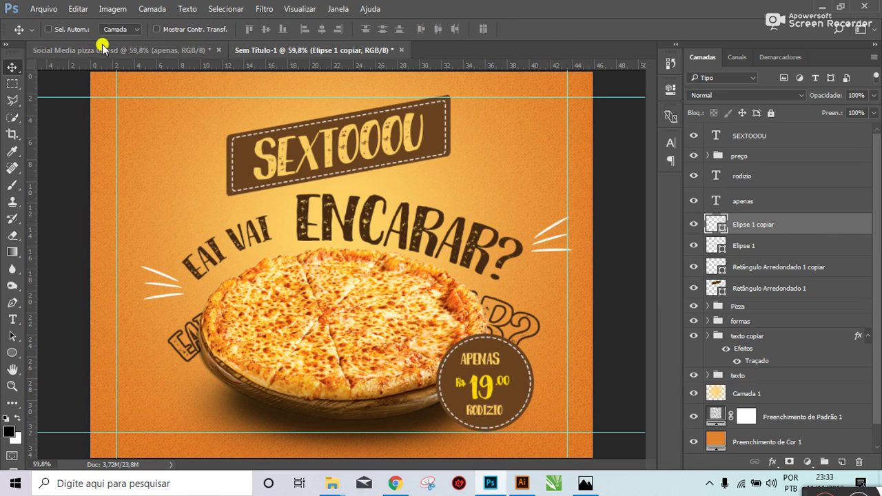
pyautogui.click(162, 50)
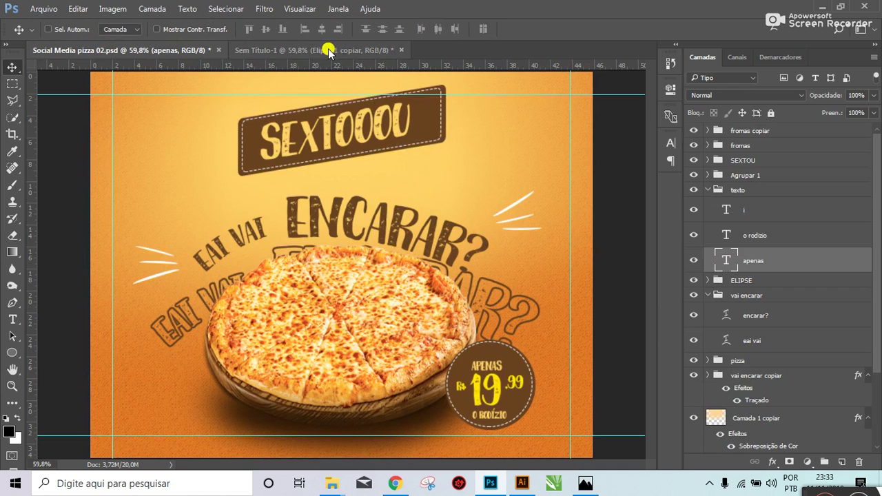
pyautogui.click(328, 48)
pyautogui.keyDown('ctrl'); pyautogui.click(764, 246); pyautogui.keyUp('ctrl')
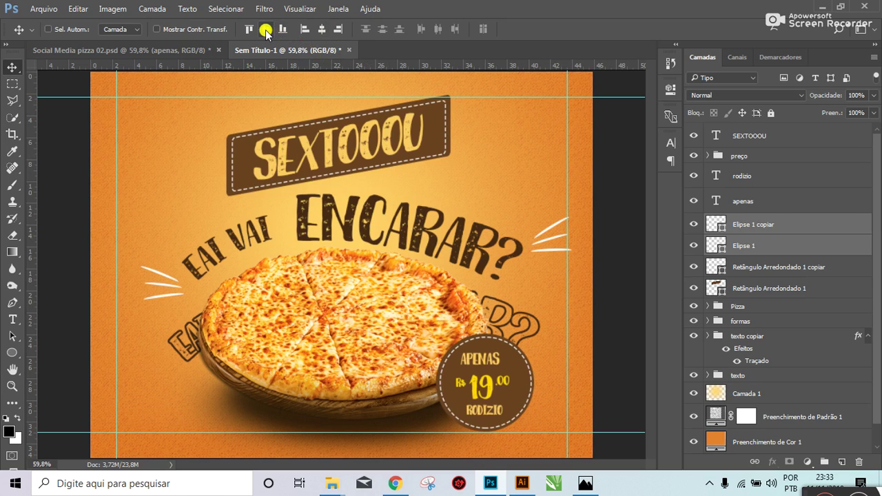
pyautogui.press('ctrl')
pyautogui.click(748, 256)
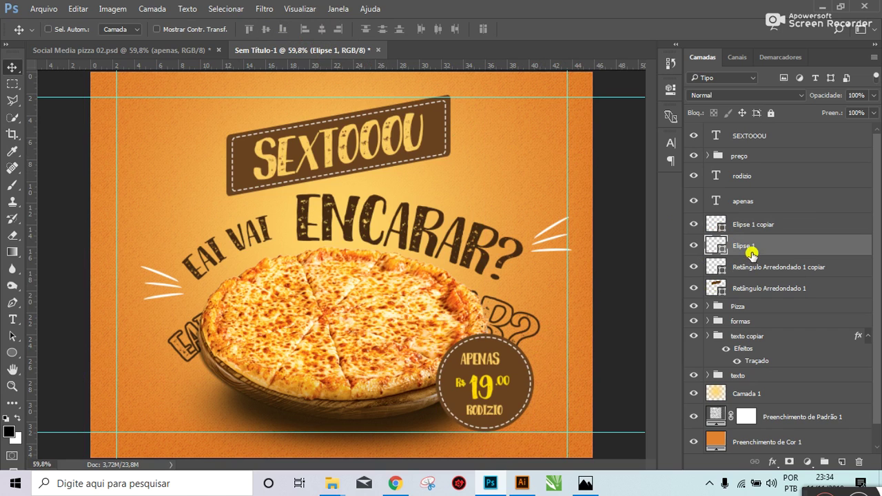
pyautogui.scroll(2, 433, 299)
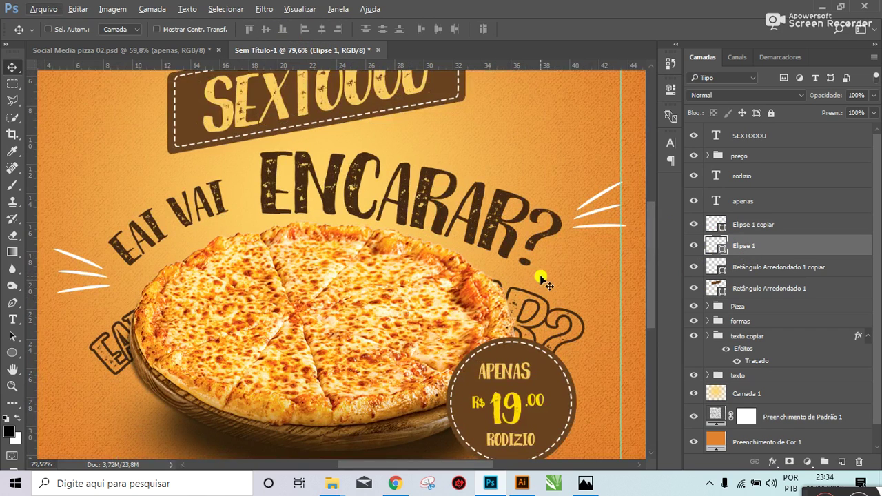
pyautogui.scroll(-2, 422, 161)
pyautogui.scroll(-2, 482, 188)
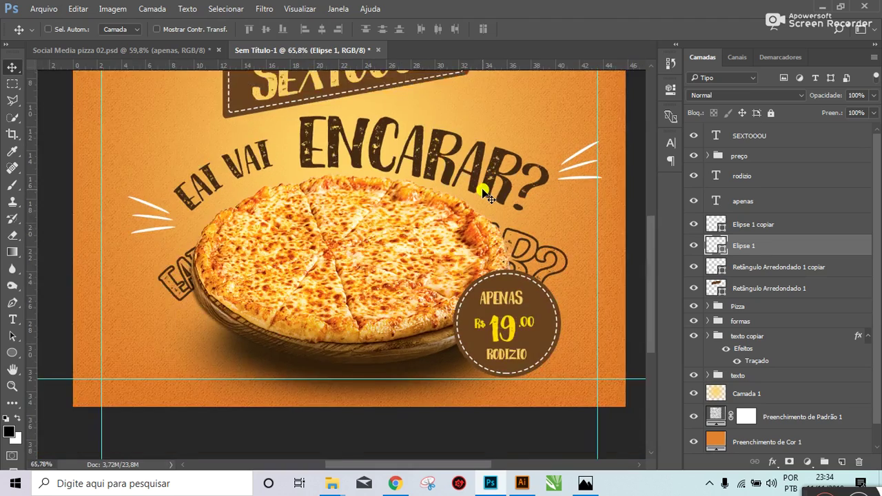
pyautogui.scroll(-2, 481, 188)
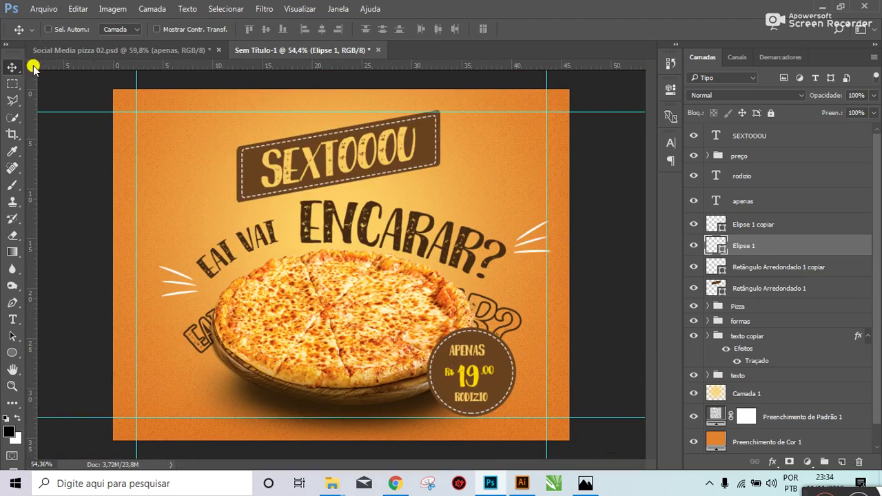
pyautogui.click(90, 52)
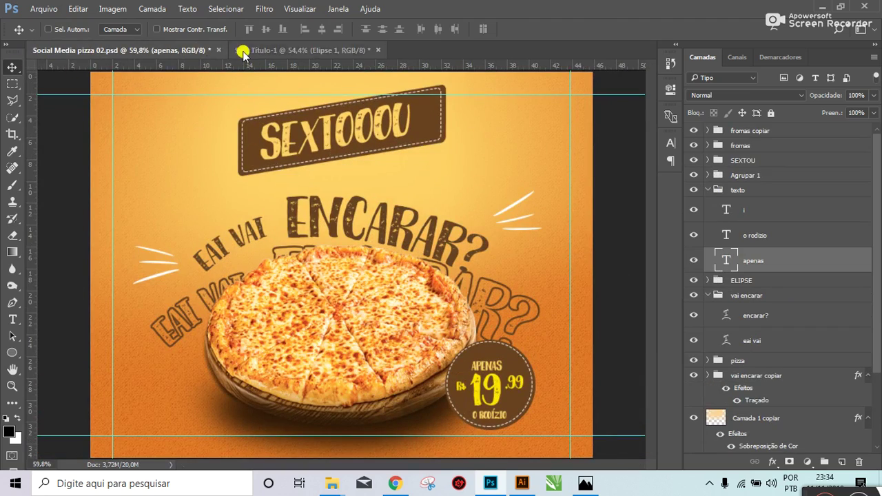
pyautogui.click(253, 50)
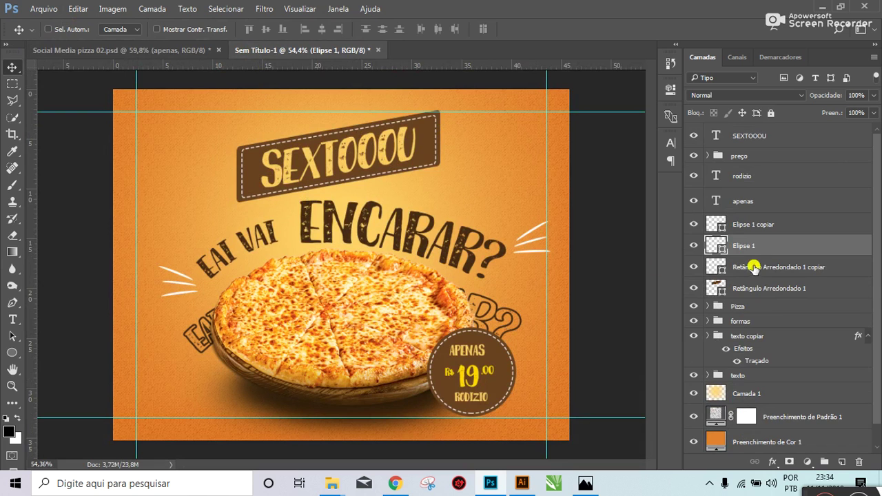
pyautogui.keyDown('ctrl'); pyautogui.click(367, 311); pyautogui.keyUp('ctrl')
pyautogui.hotkey('ctrl', 't')
# Step: Rotate the pizza photo clockwise by about 3.76° and apply the transform
pyautogui.moveTo(496, 283); pyautogui.dragTo(495, 314)
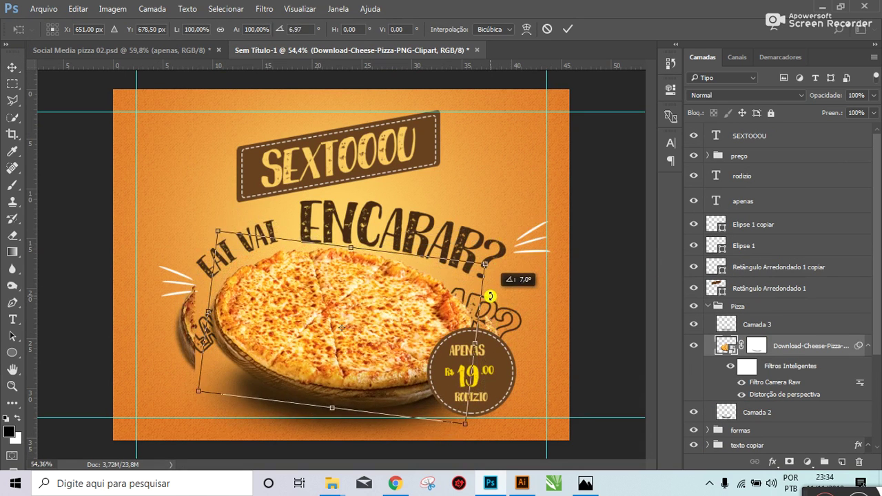
pyautogui.moveTo(496, 314); pyautogui.dragTo(486, 288)
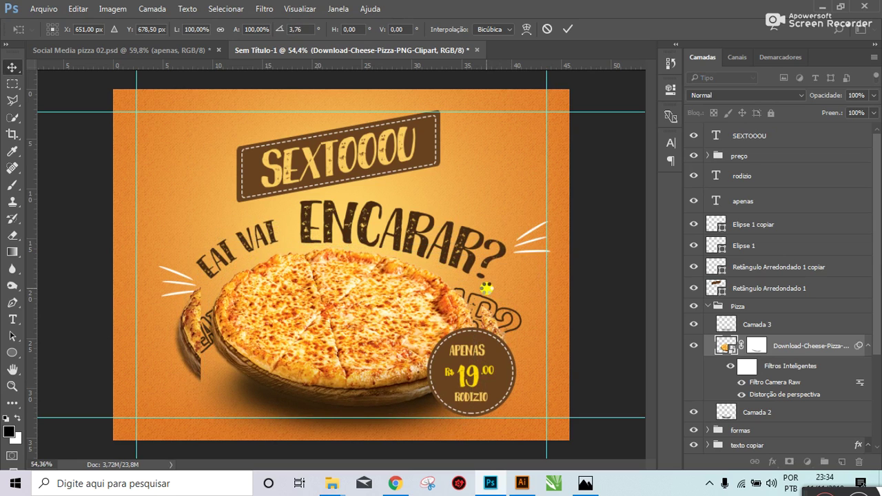
pyautogui.press('Return')
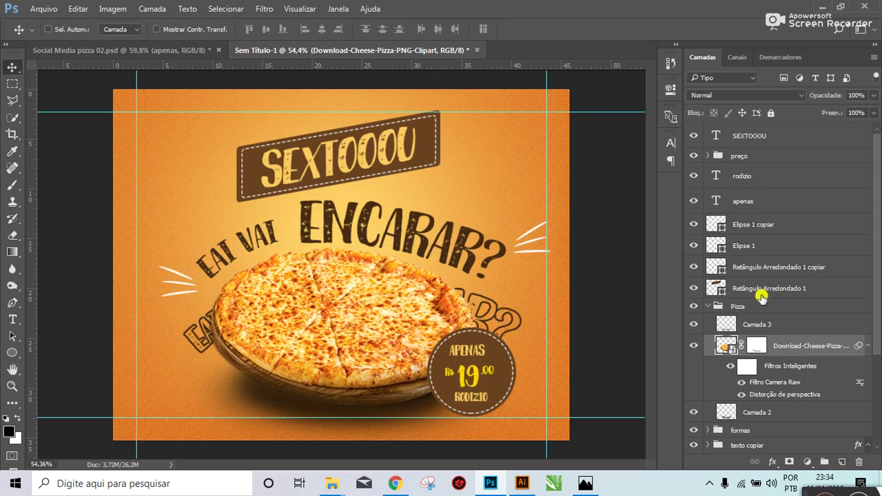
# Step: Select the Pizza group, compare with the reference post, then select the SEXTOOOU layer
pyautogui.click(708, 307)
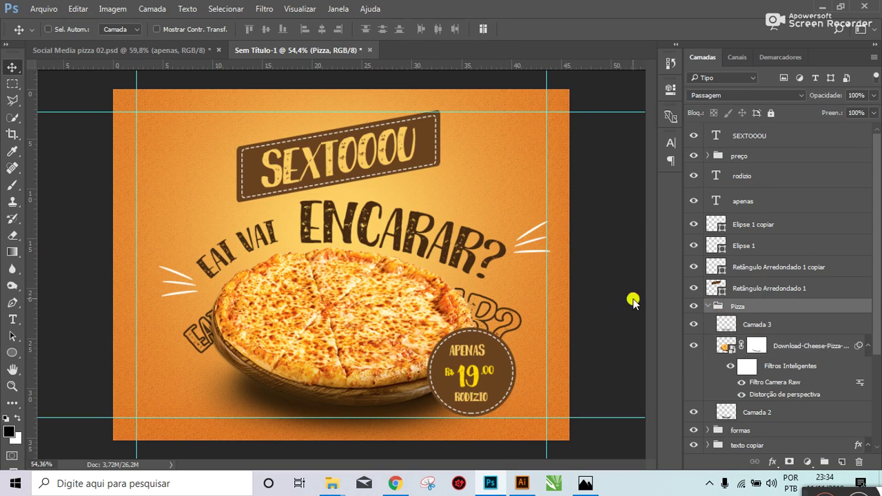
pyautogui.scroll(-2, 630, 298)
pyautogui.scroll(2, 387, 226)
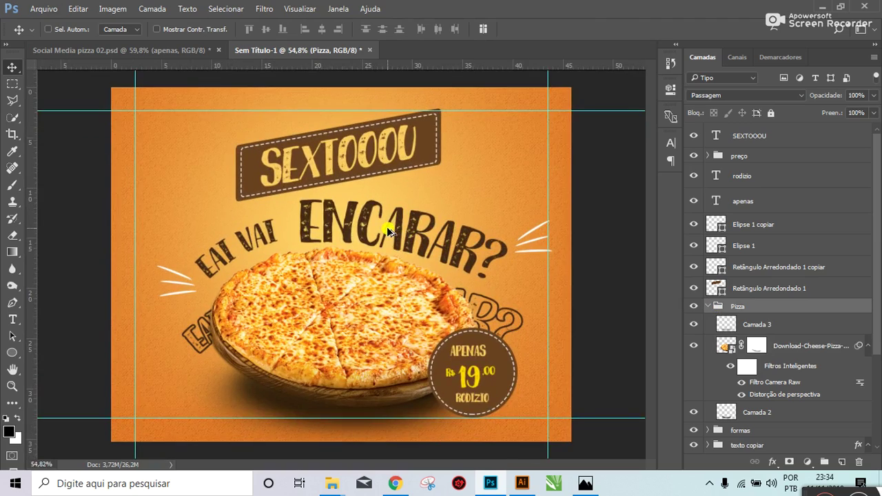
pyautogui.scroll(1, 387, 228)
pyautogui.scroll(-2, 387, 228)
pyautogui.scroll(-1, 387, 226)
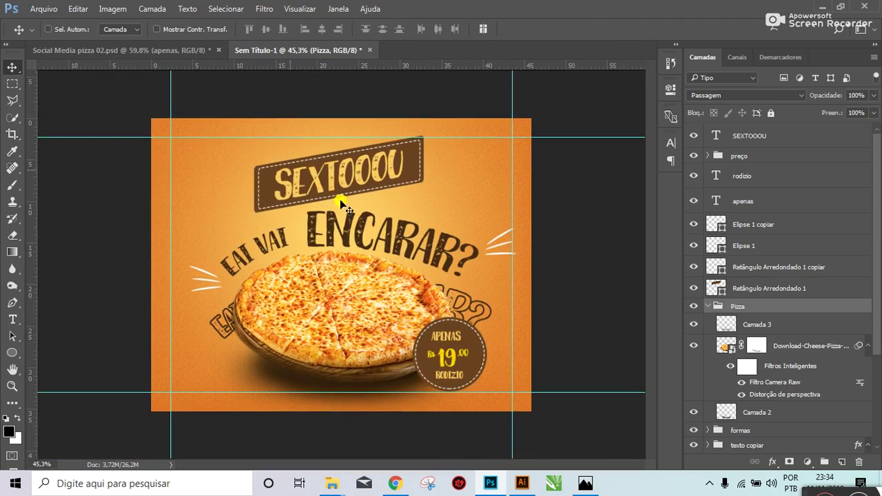
pyautogui.click(127, 50)
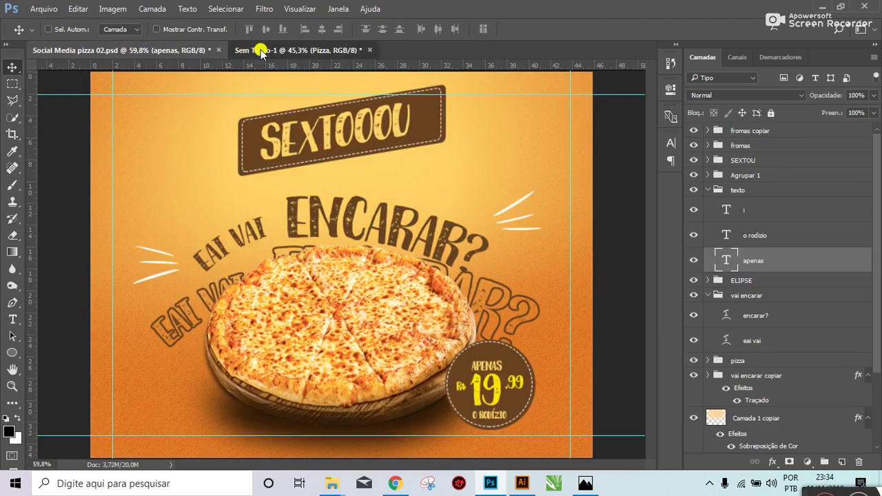
pyautogui.click(248, 50)
pyautogui.click(755, 141)
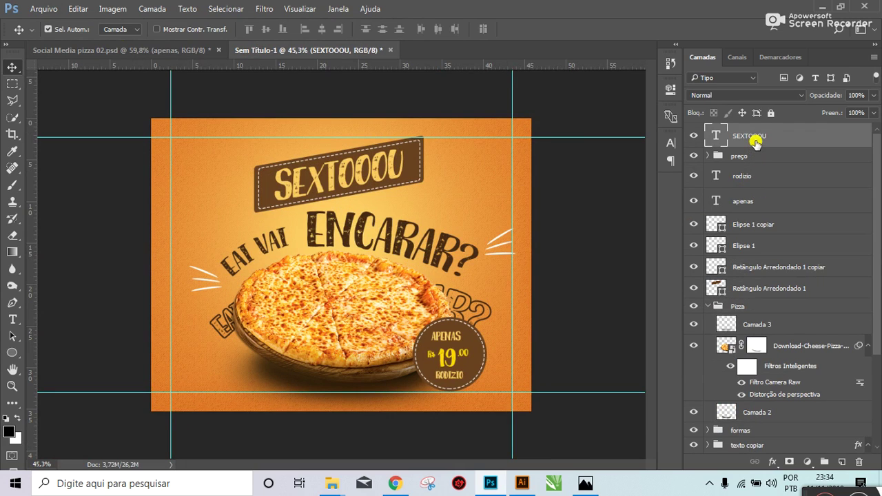
# Step: Stamp all visible artwork into a new merged layer, Camada 4, with Ctrl+Alt+Shift+E
pyautogui.hotkey('ctrl', 'alt', 'shift', 'e')
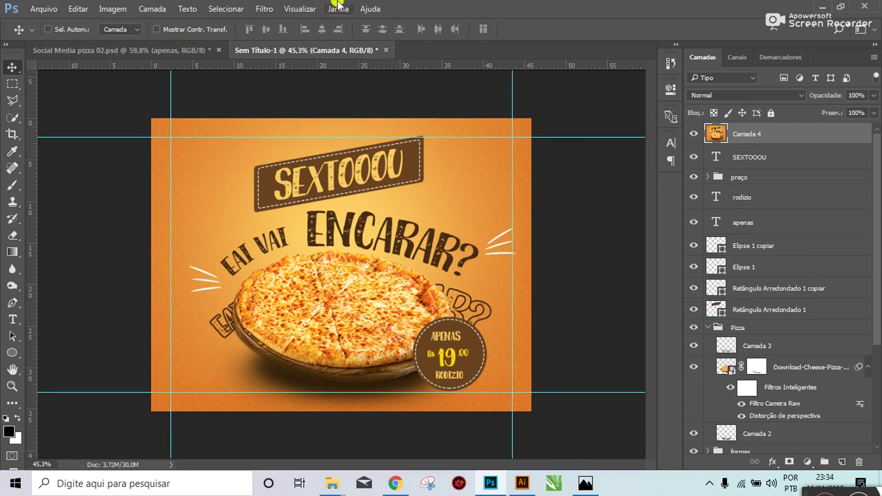
pyautogui.click(264, 8)
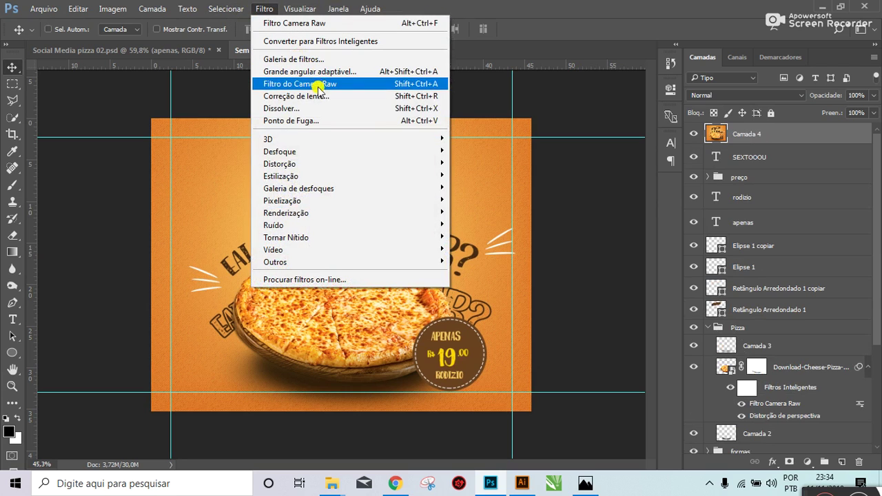
pyautogui.click(732, 138)
# Step: Convert Camada 4 to a smart object and launch Filtro do Camera Raw on it
pyautogui.rightClick(758, 138)
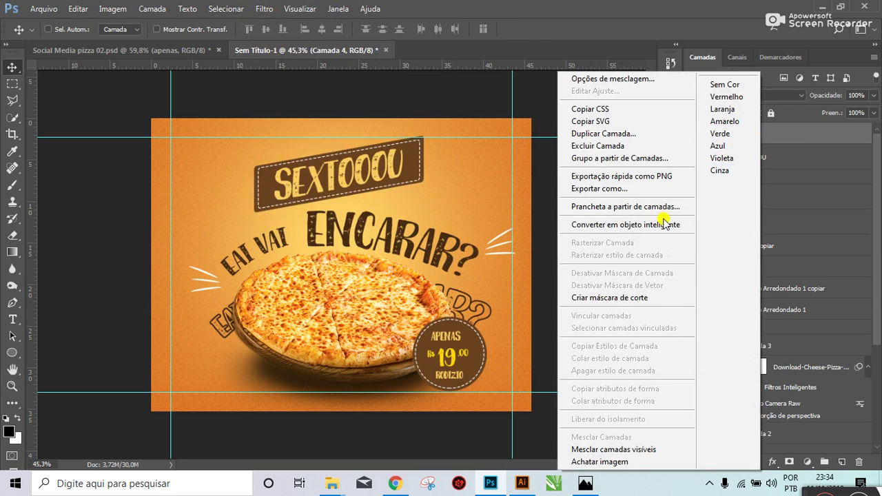
pyautogui.click(668, 224)
pyautogui.click(274, 13)
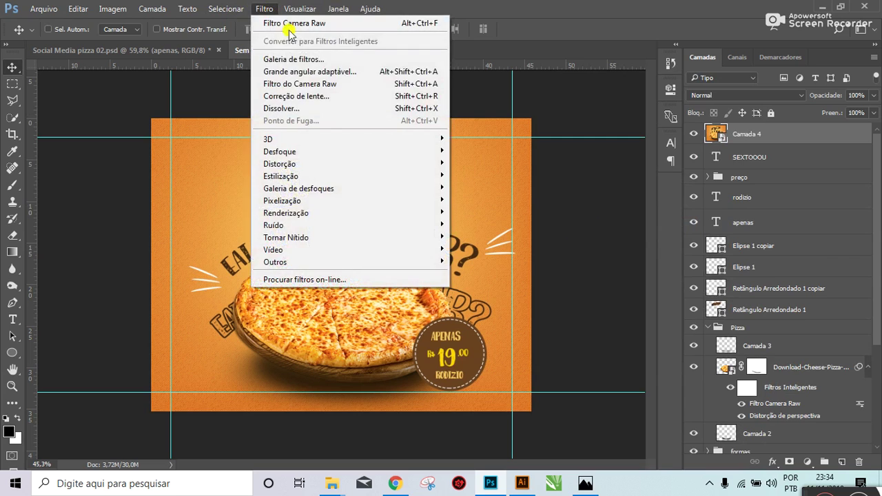
pyautogui.click(330, 83)
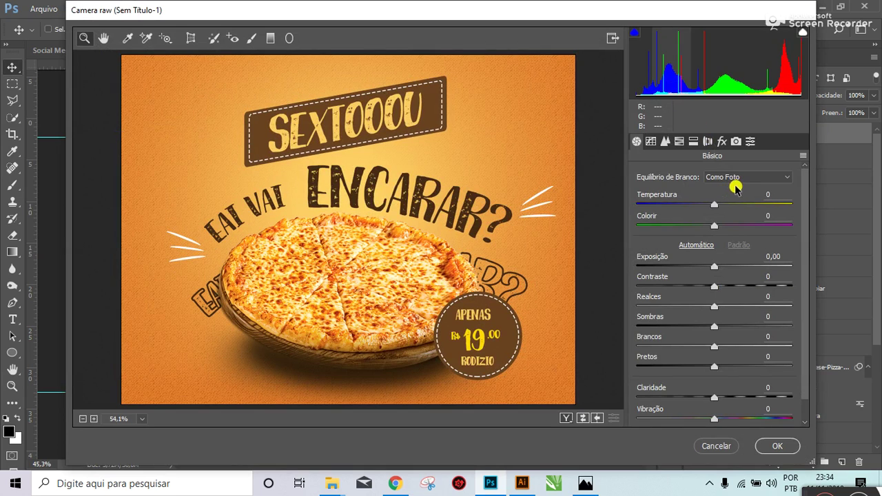
# Step: Apply Camera Raw with Temperatura +18, a small highlights tweak, Pretos -8 and Claridade +9
pyautogui.moveTo(718, 206); pyautogui.dragTo(728, 210)
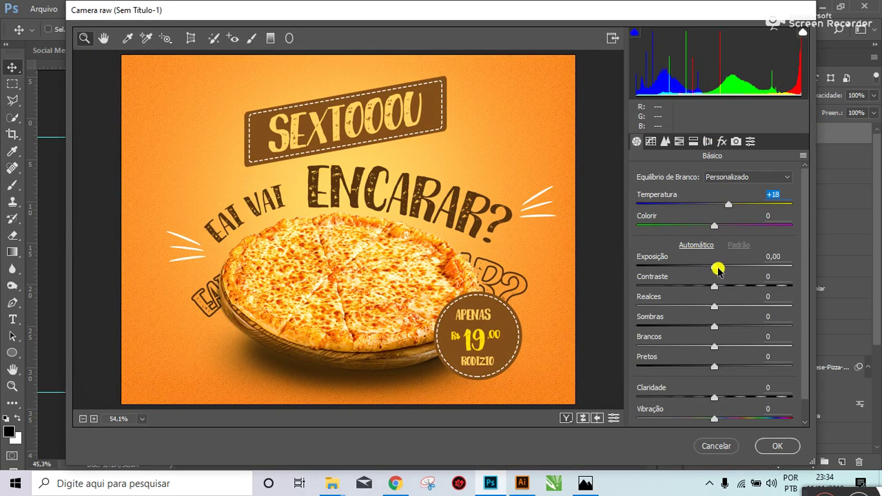
pyautogui.moveTo(714, 289)
pyautogui.mouseDown()
pyautogui.moveTo(743, 289)
pyautogui.moveTo(714, 285)
pyautogui.mouseUp()
pyautogui.scroll(-1, 710, 333)
pyautogui.moveTo(714, 347)
pyautogui.mouseDown()
pyautogui.moveTo(695, 340)
pyautogui.moveTo(722, 374)
pyautogui.mouseUp()
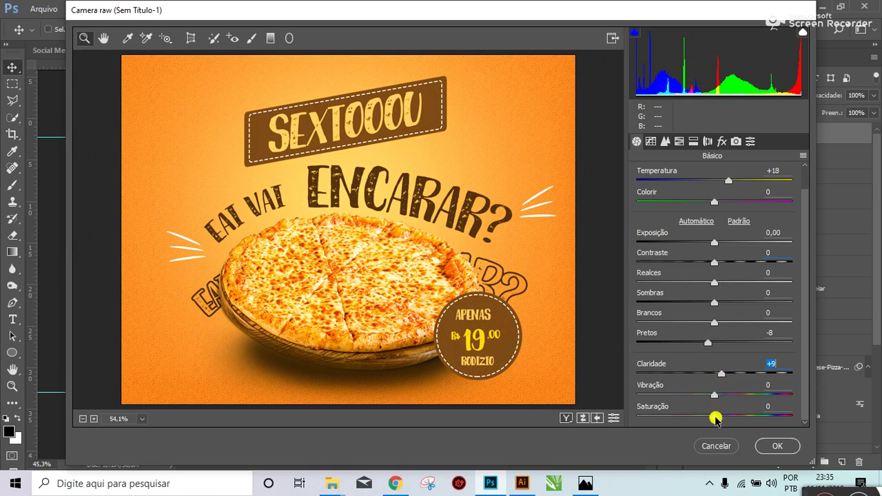
pyautogui.click(774, 447)
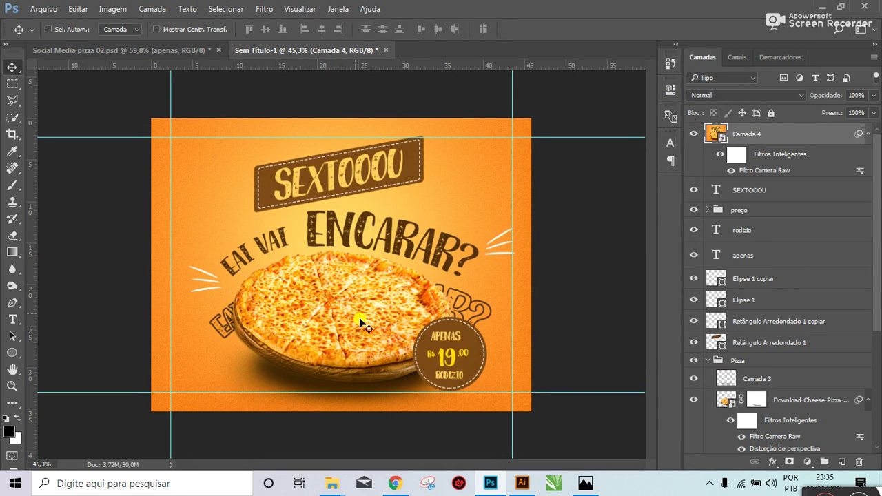
pyautogui.click(151, 50)
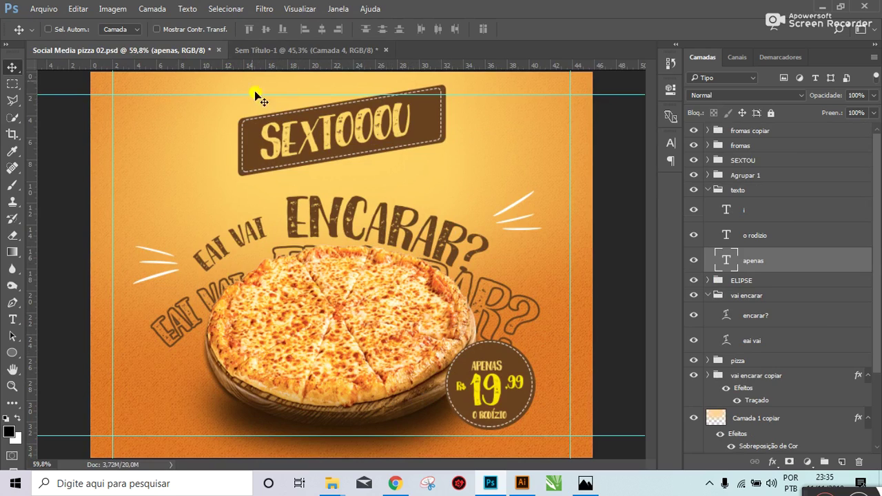
pyautogui.click(261, 50)
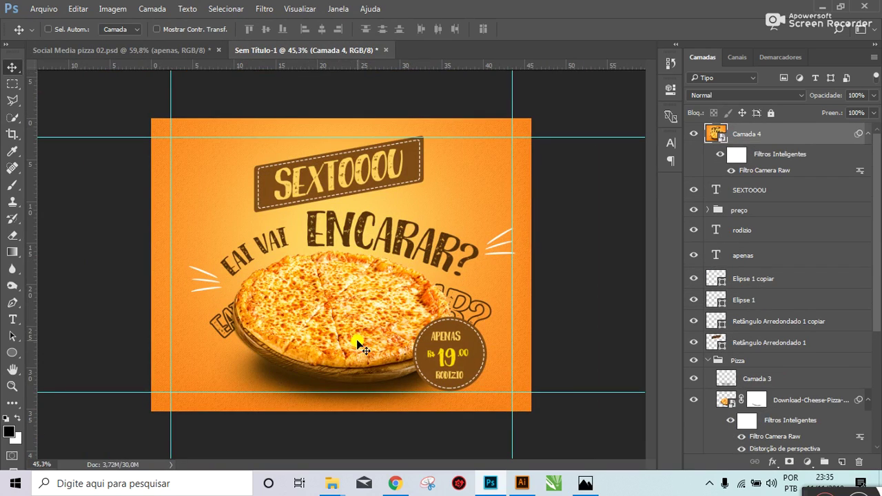
pyautogui.scroll(2, 384, 322)
pyautogui.scroll(2, 383, 322)
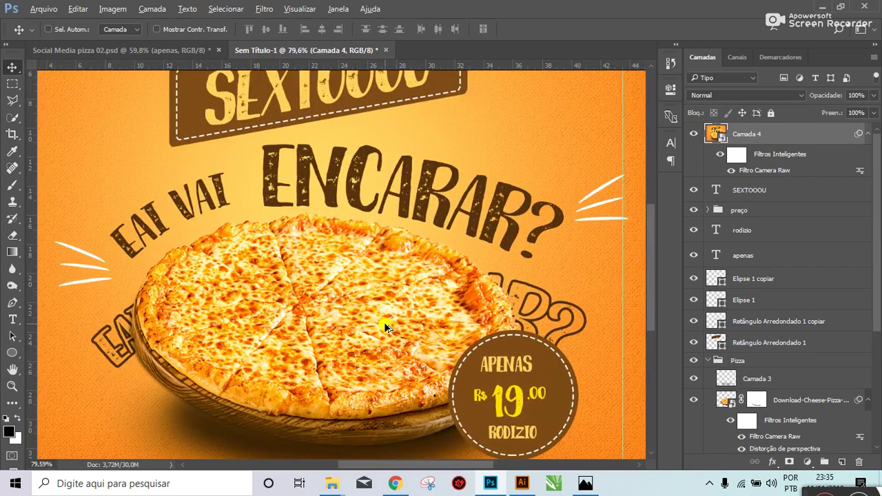
pyautogui.scroll(-3, 352, 287)
pyautogui.scroll(3, 350, 281)
pyautogui.scroll(-1, 344, 290)
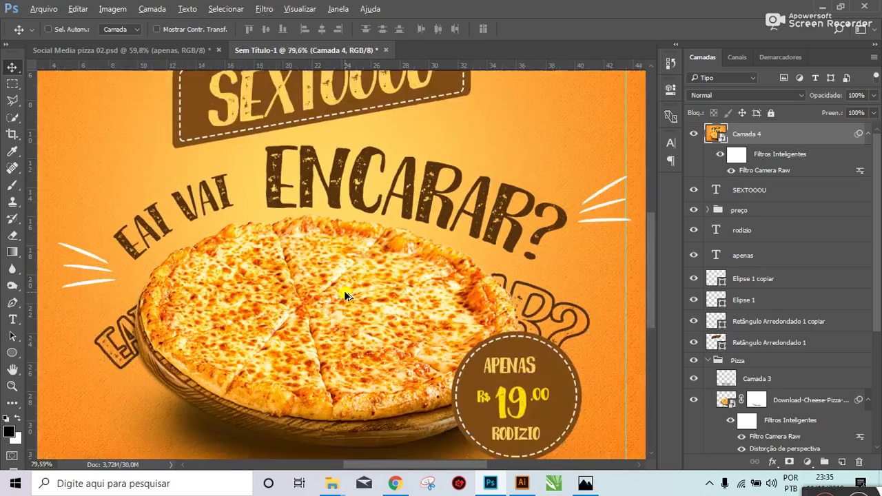
pyautogui.scroll(-1, 346, 294)
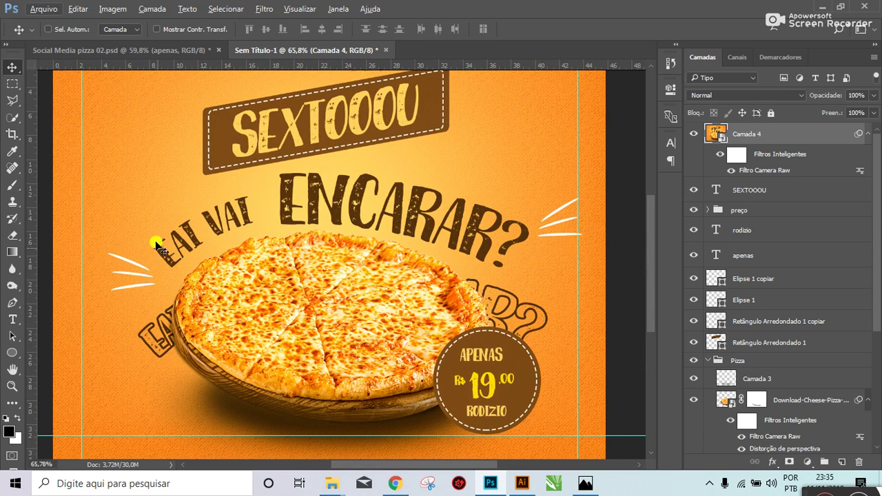
pyautogui.scroll(-1, 307, 230)
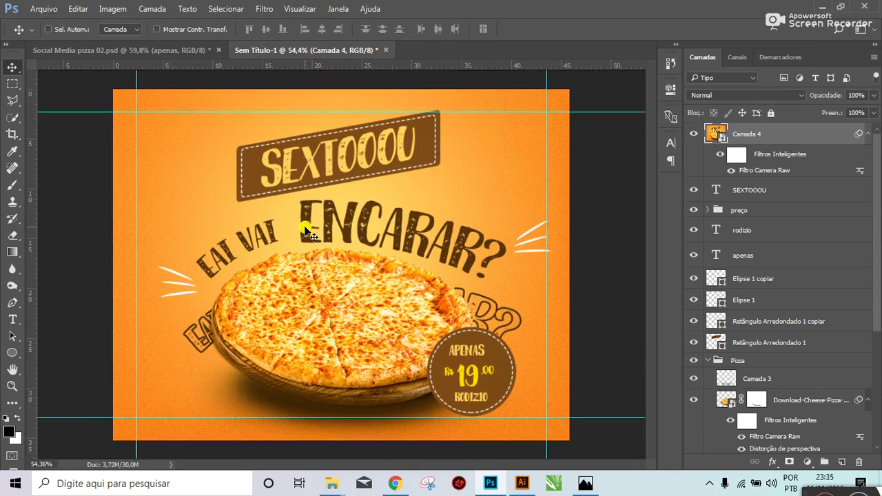
pyautogui.click(174, 59)
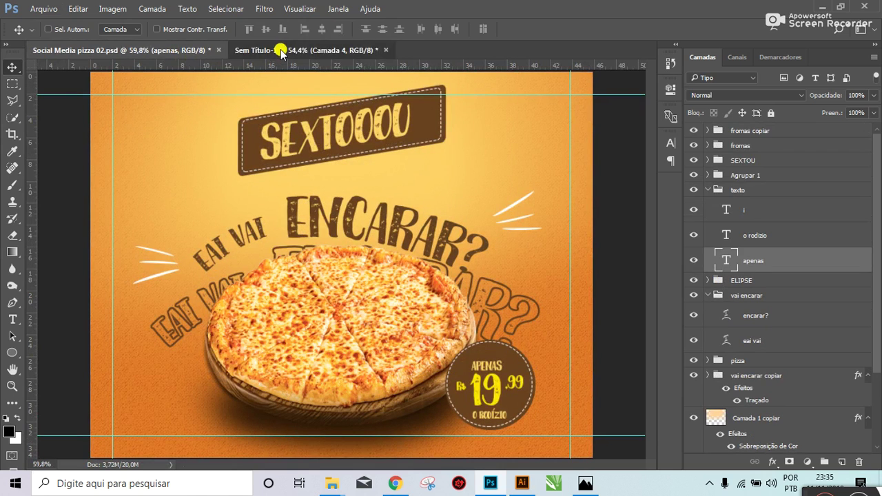
pyautogui.click(280, 52)
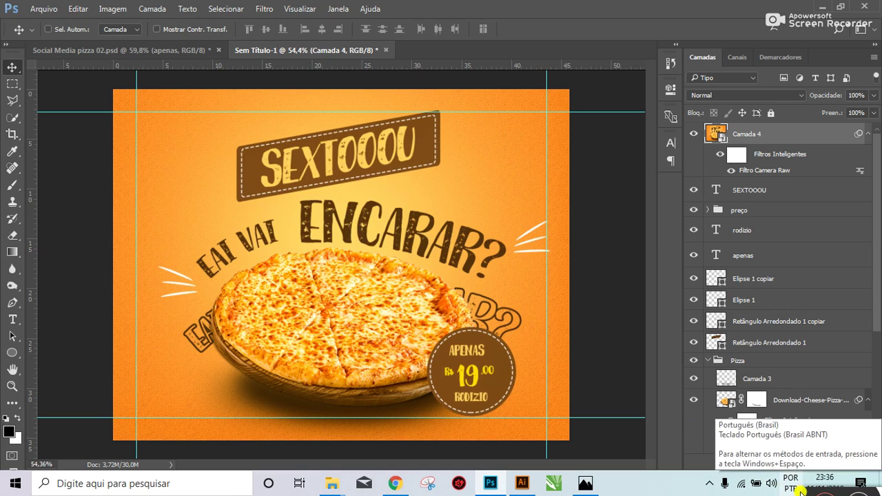
pyautogui.moveTo(706, 405)
pyautogui.mouseDown()
pyautogui.moveTo(423, 310)
pyautogui.moveTo(238, 264)
pyautogui.moveTo(228, 328)
pyautogui.moveTo(198, 374)
pyautogui.moveTo(197, 430)
pyautogui.moveTo(192, 423)
pyautogui.mouseUp()
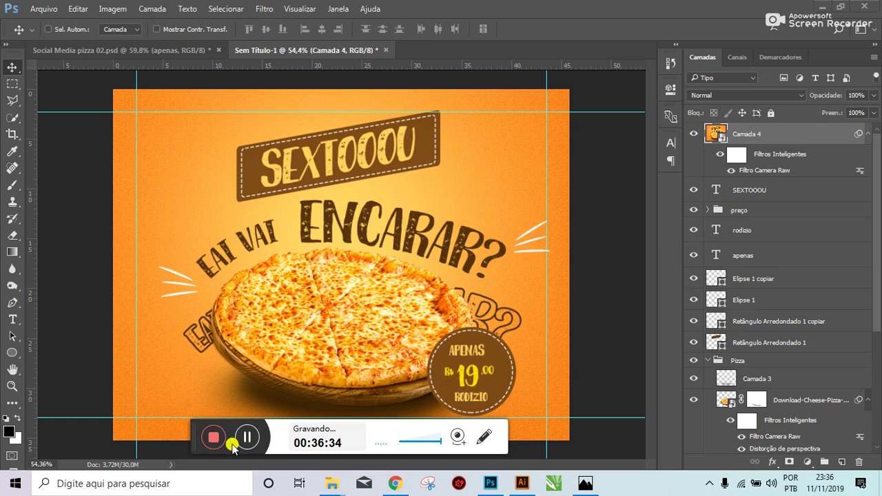